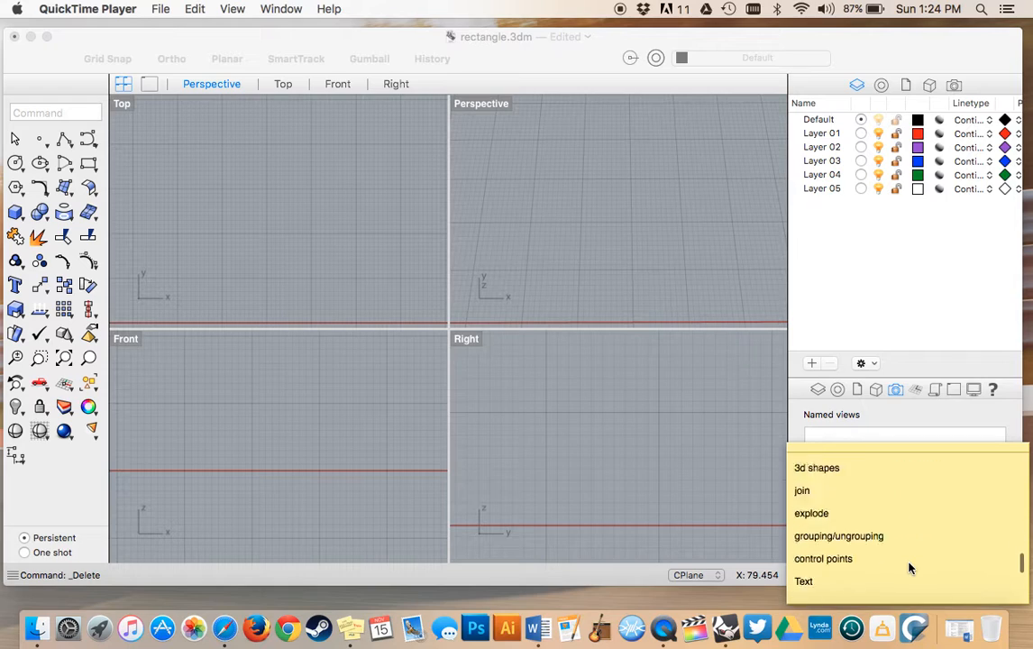
scroll(909, 566, "up", 1)
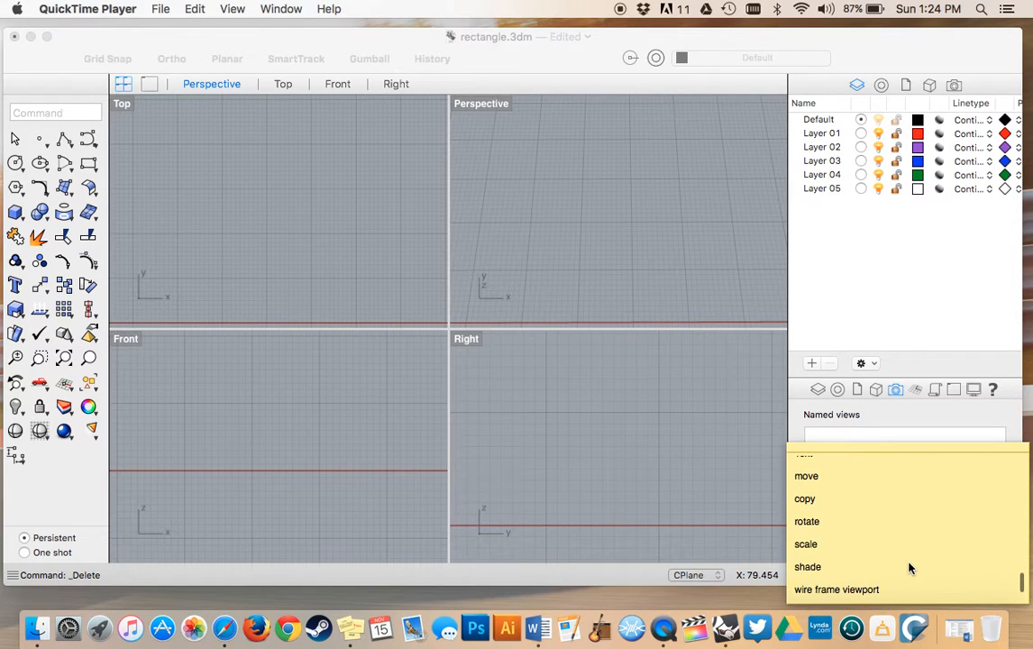
scroll(909, 568, "down", 1)
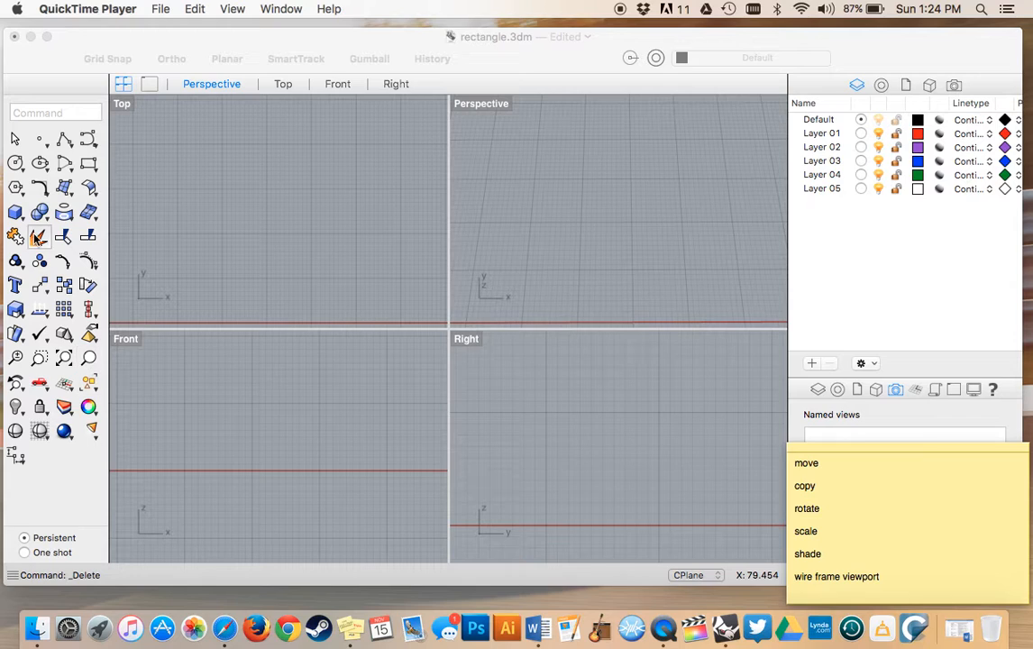
left_click(106, 45)
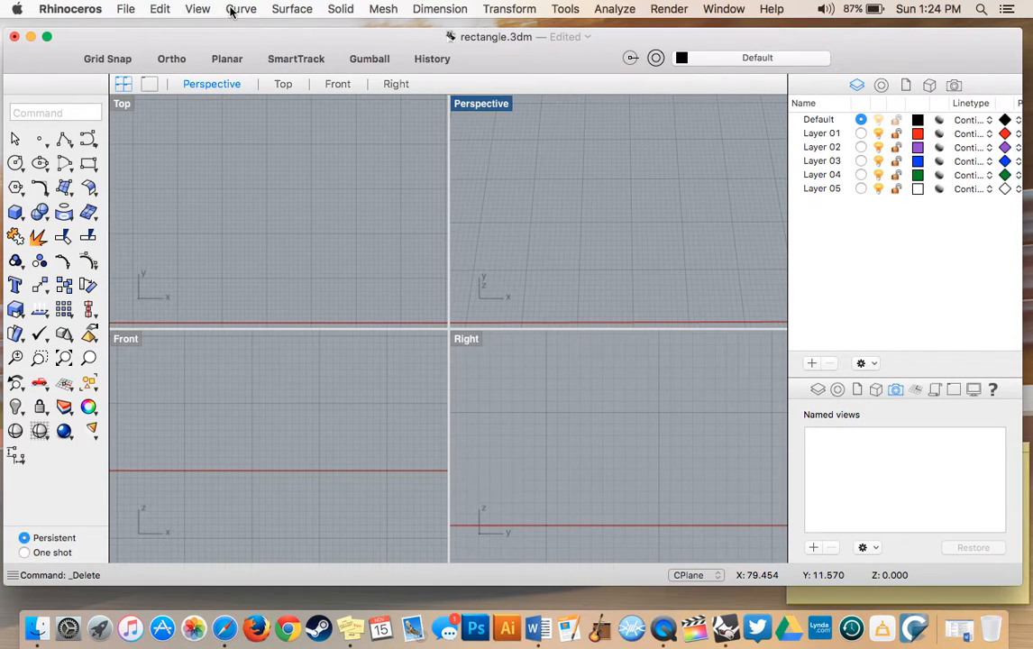
left_click(275, 8)
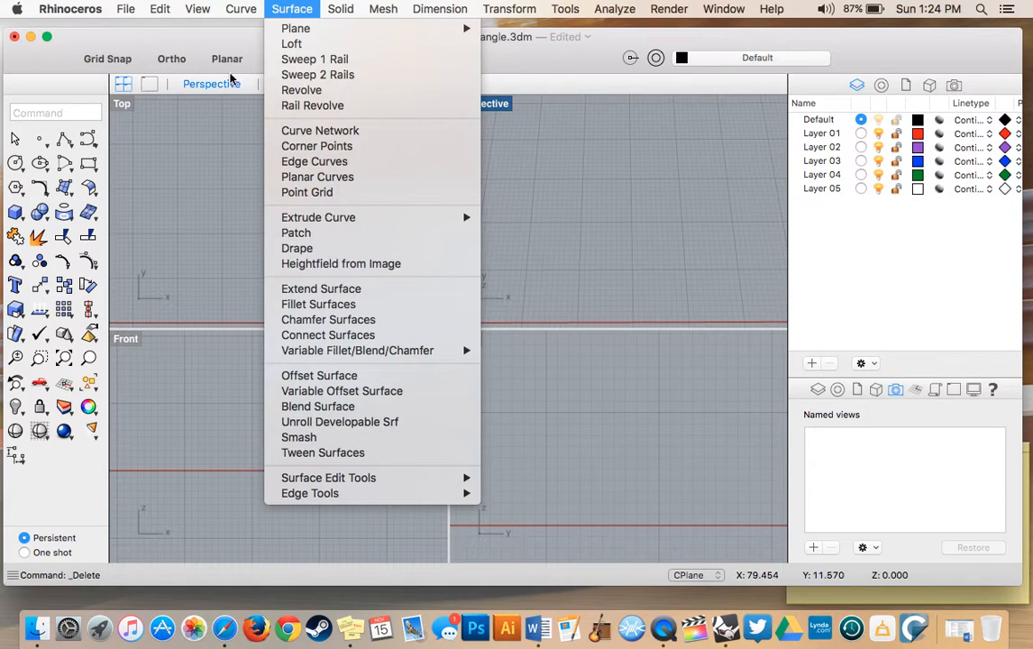
left_click(54, 65)
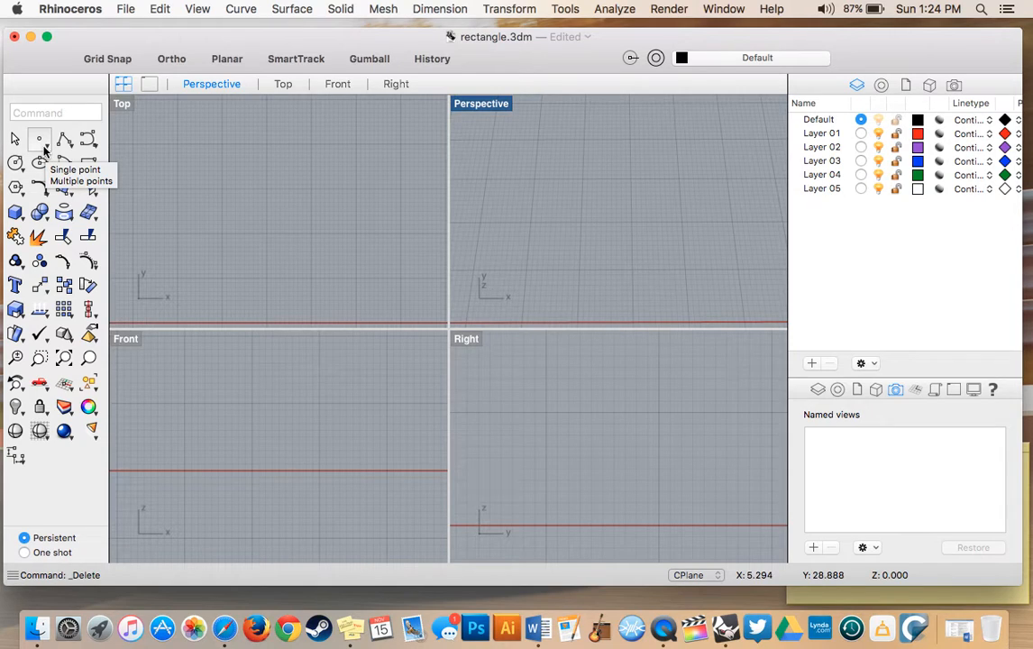
Place six separate points in an arch shape in the Top viewport using the Multiple points command.
left_click(43, 150)
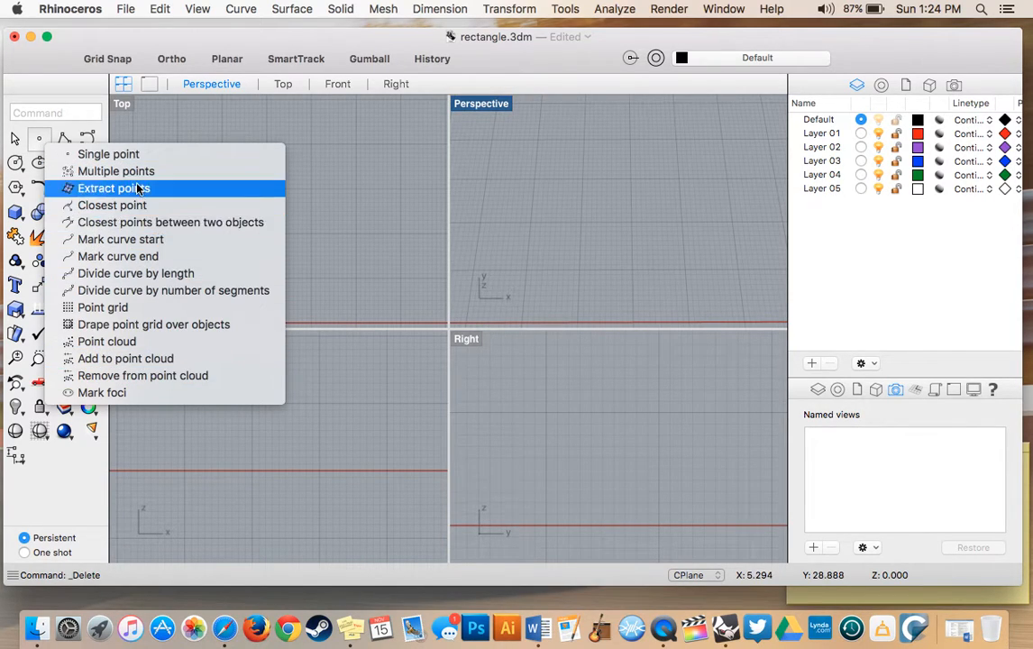
left_click(40, 141)
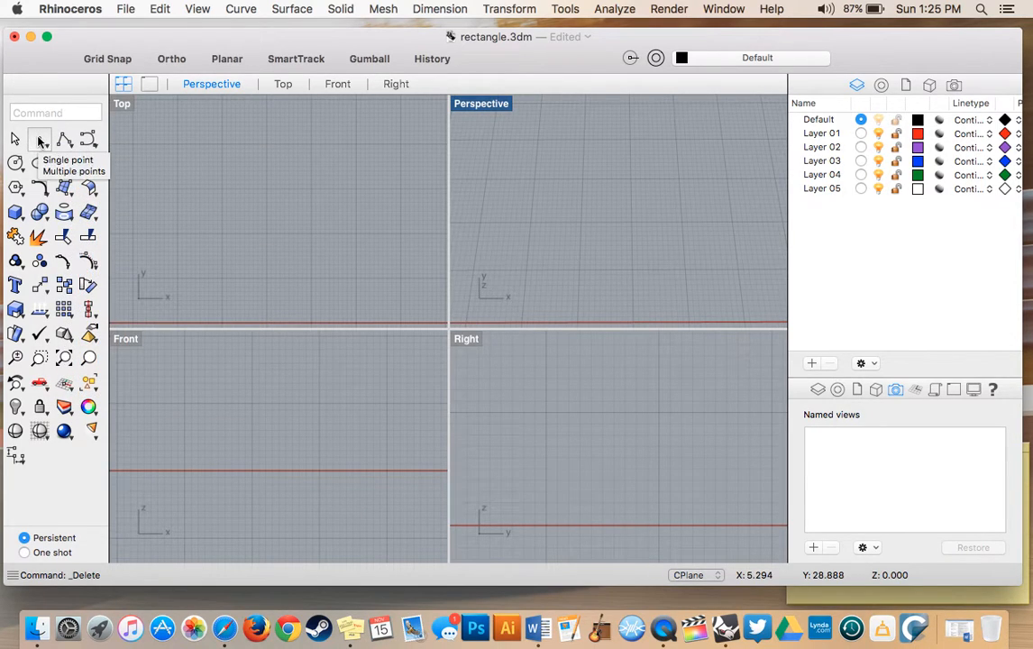
left_click(41, 141)
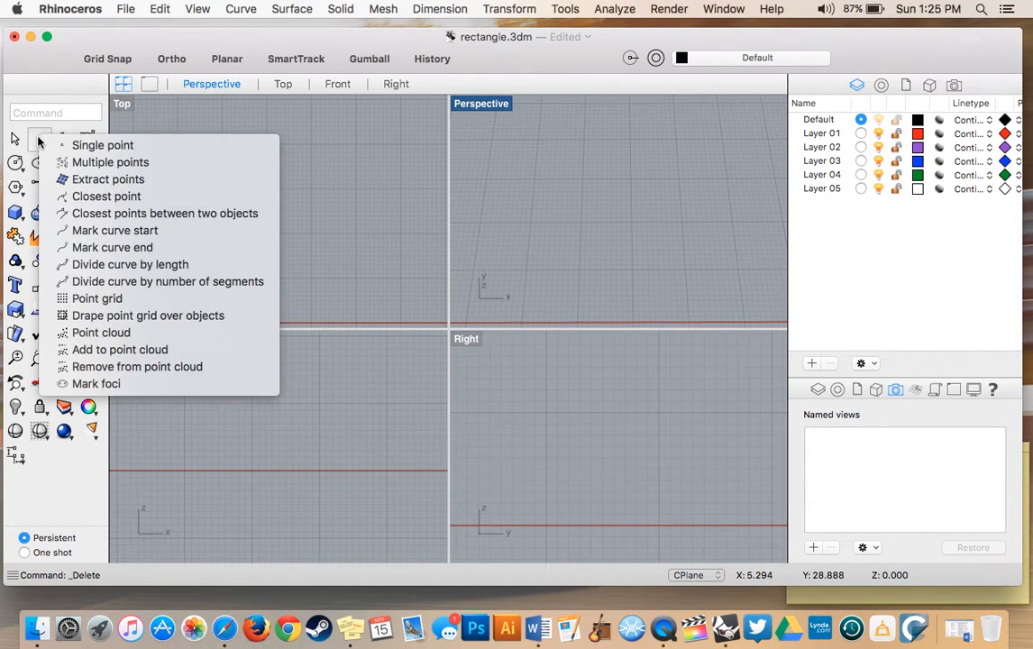
left_click(81, 166)
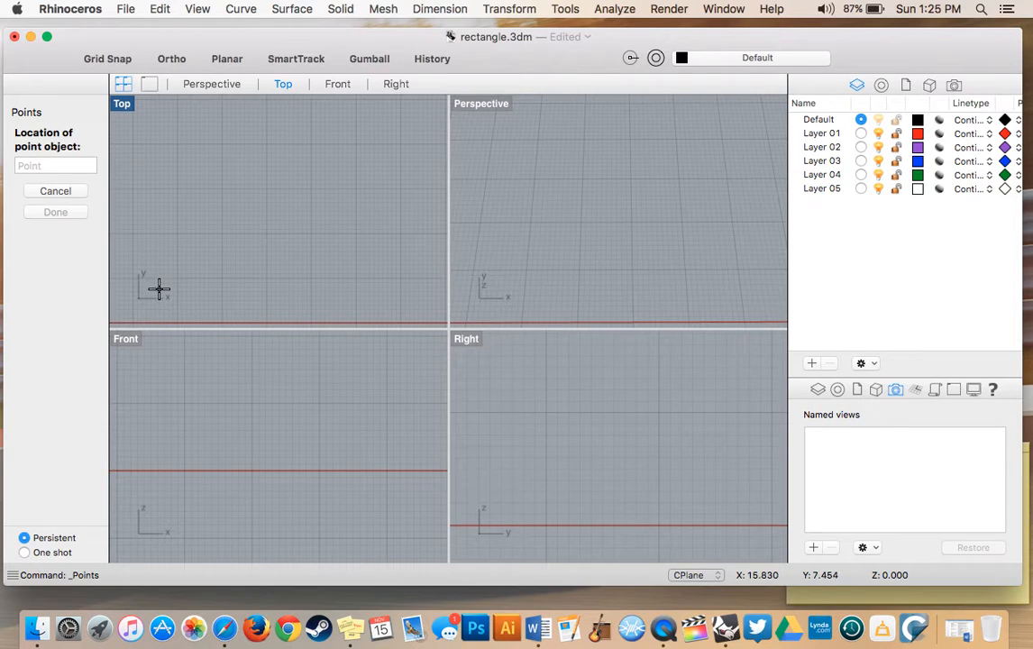
left_click(172, 253)
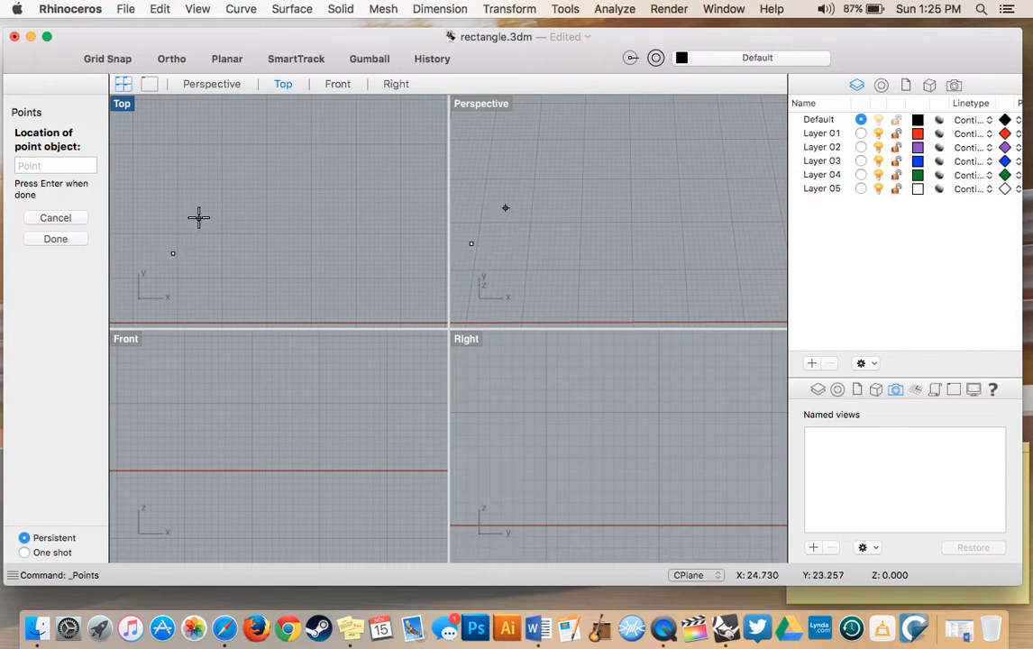
left_click(199, 217)
left_click(260, 190)
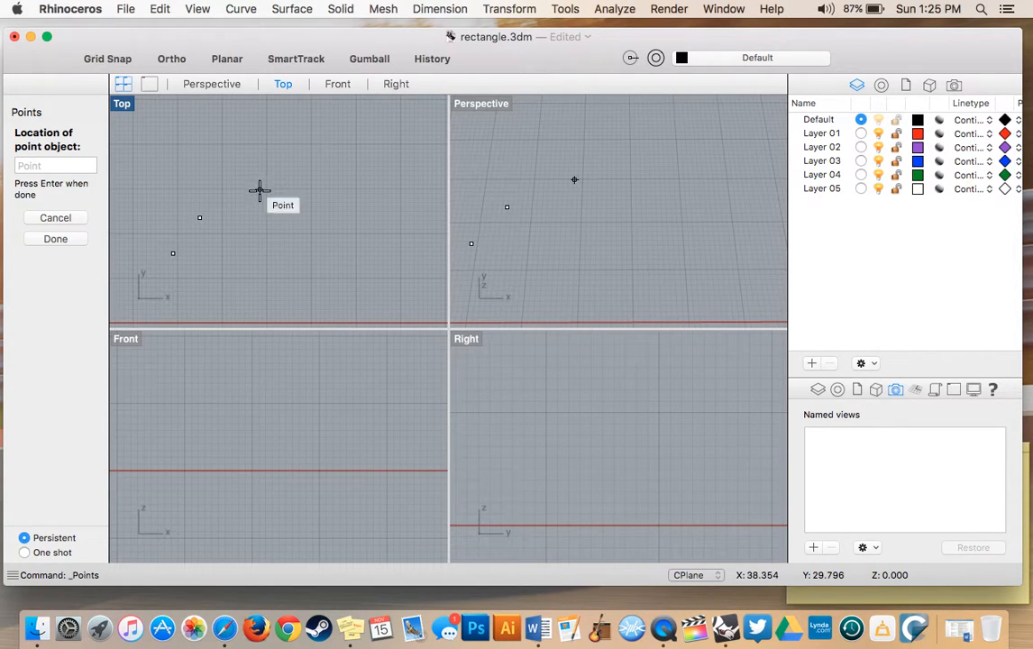
left_click(324, 205)
left_click(361, 240)
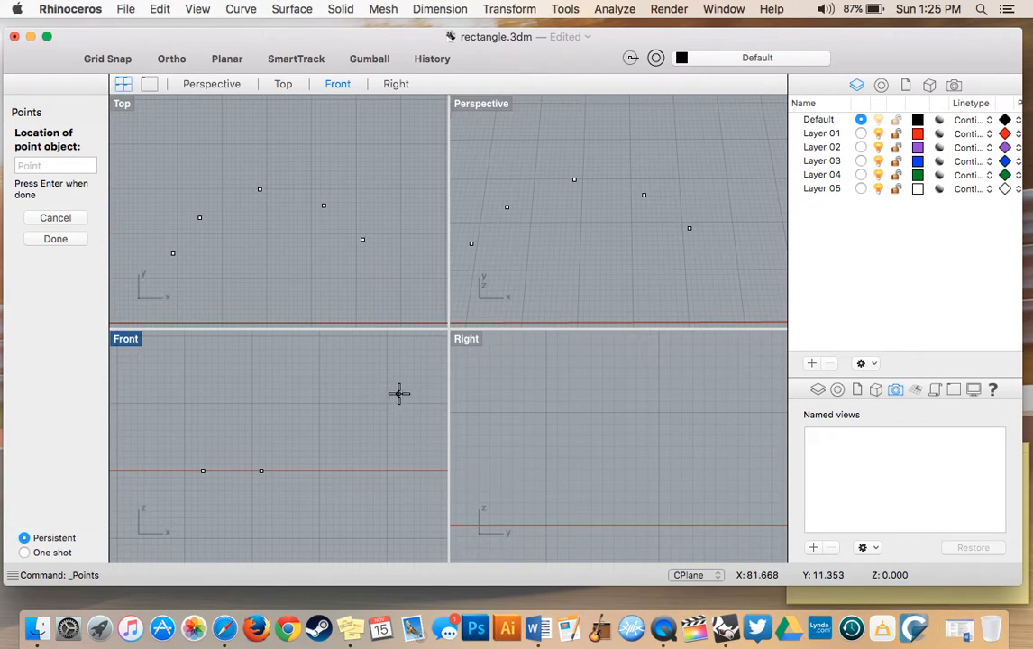
left_click(401, 276)
key("Return")
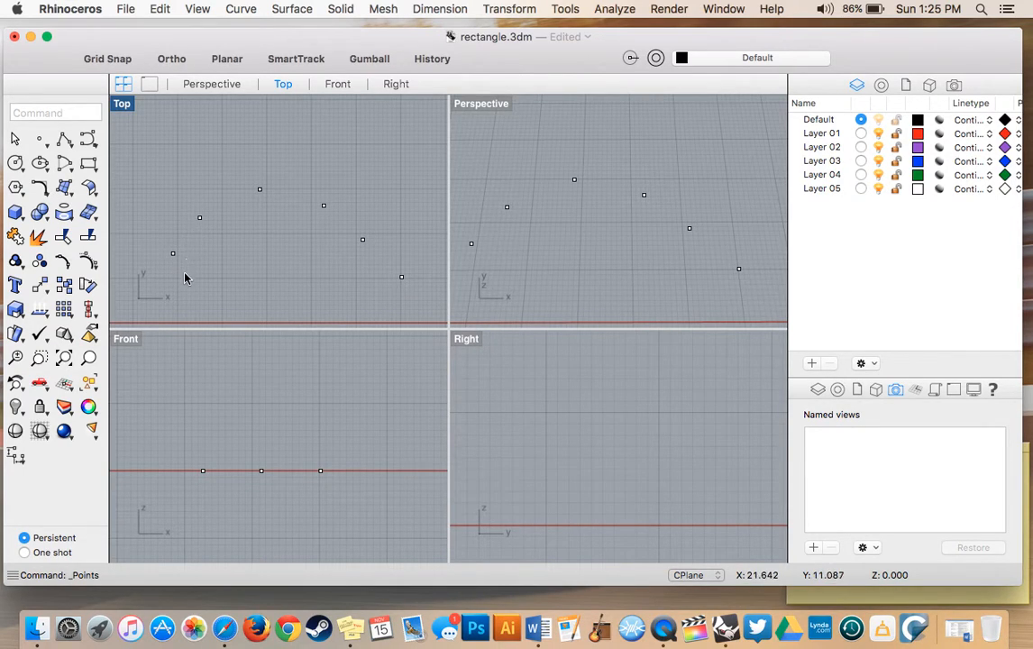
scroll(552, 276, "up", 2)
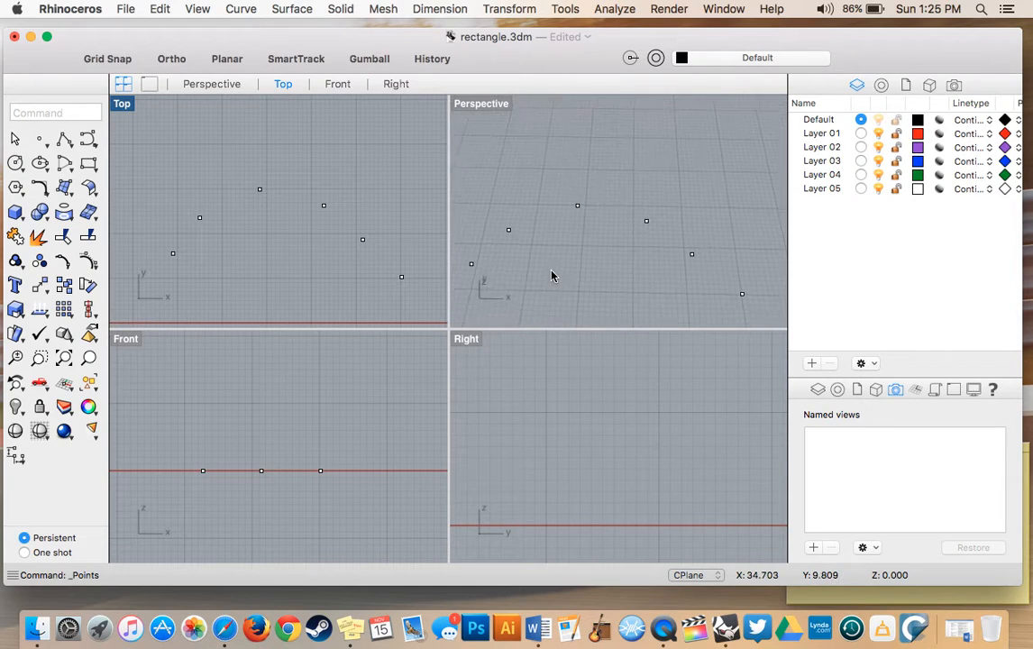
scroll(552, 276, "up", 2)
scroll(552, 276, "down", 2)
scroll(551, 276, "left", 3)
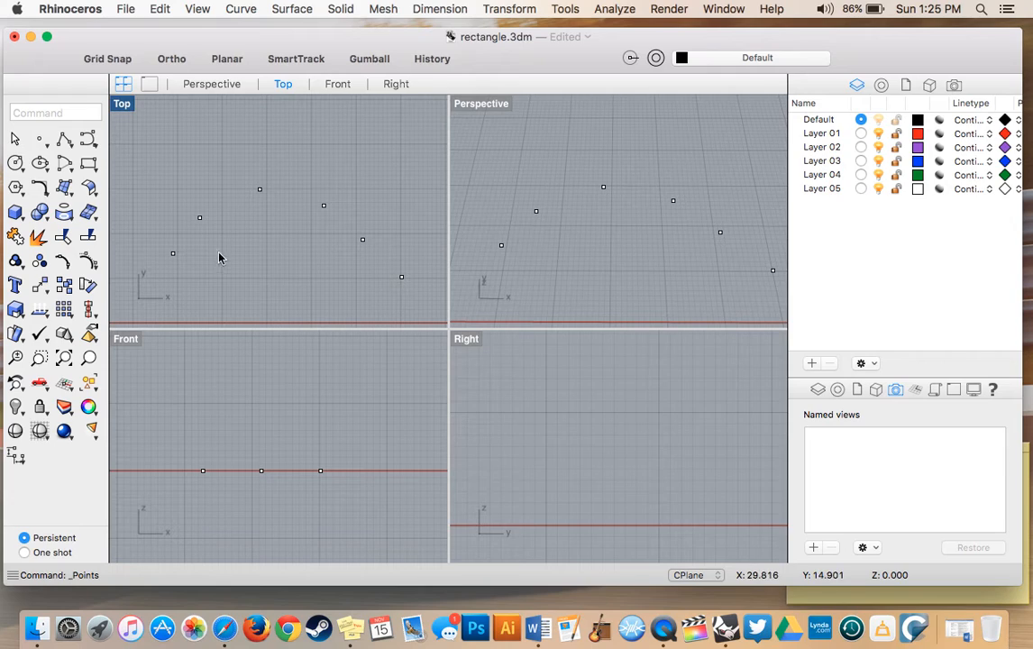
Draw an open polyline in the Top viewport that connects all six points of the arch from left to right.
left_click(63, 142)
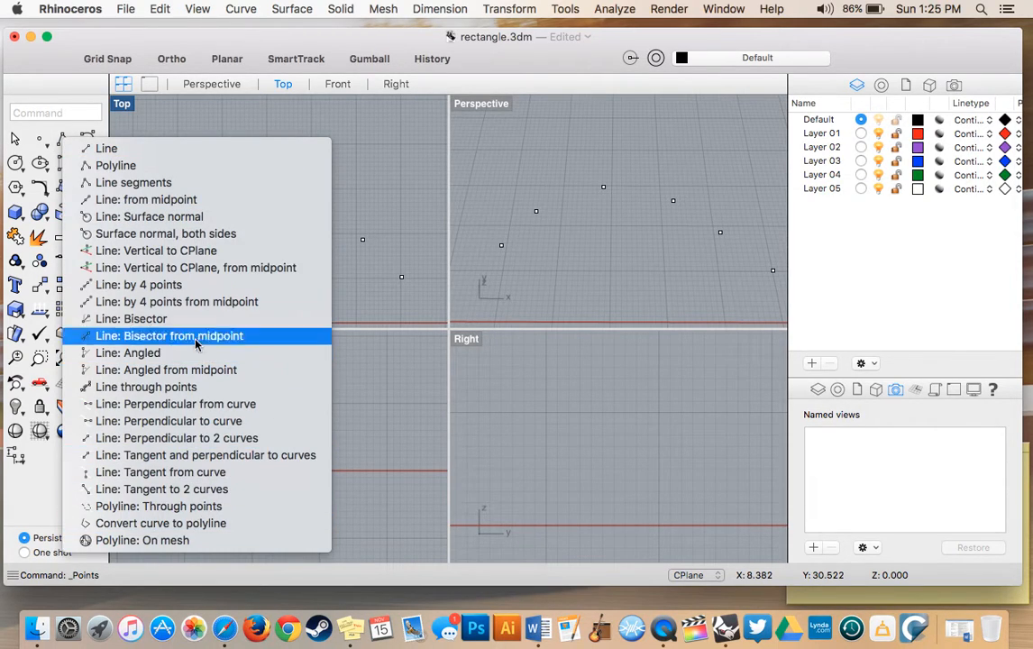
left_click(140, 168)
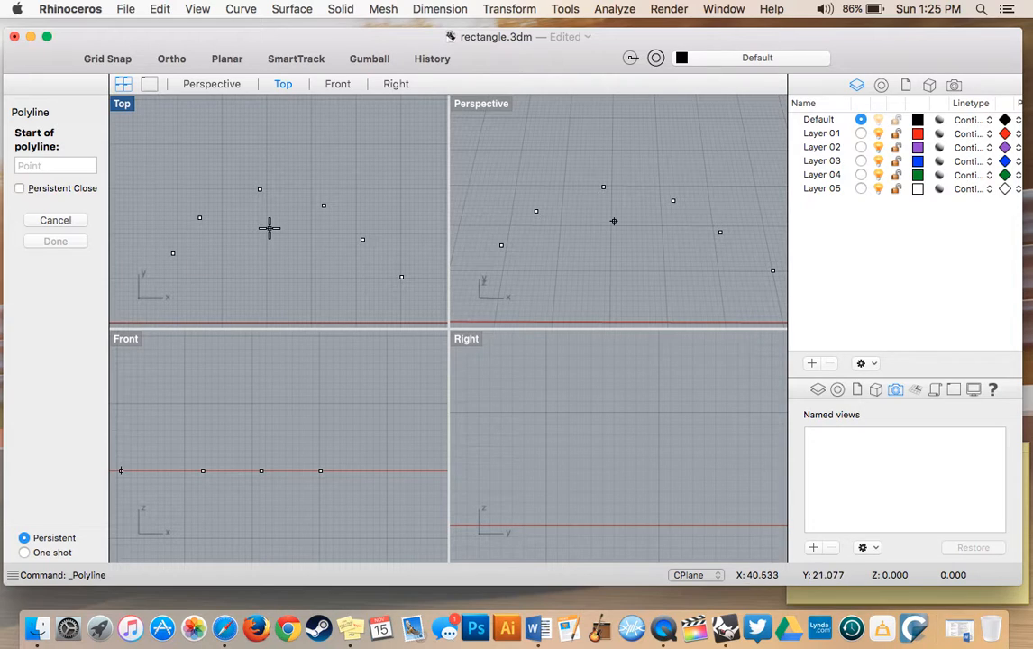
scroll(185, 242, "up", 5)
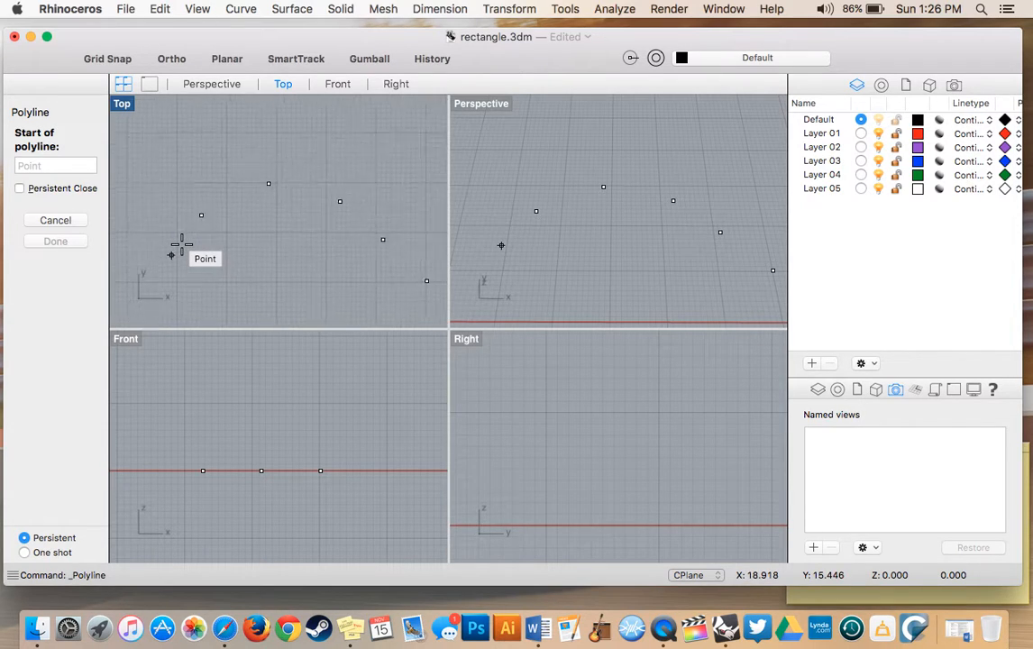
scroll(181, 243, "down", 1)
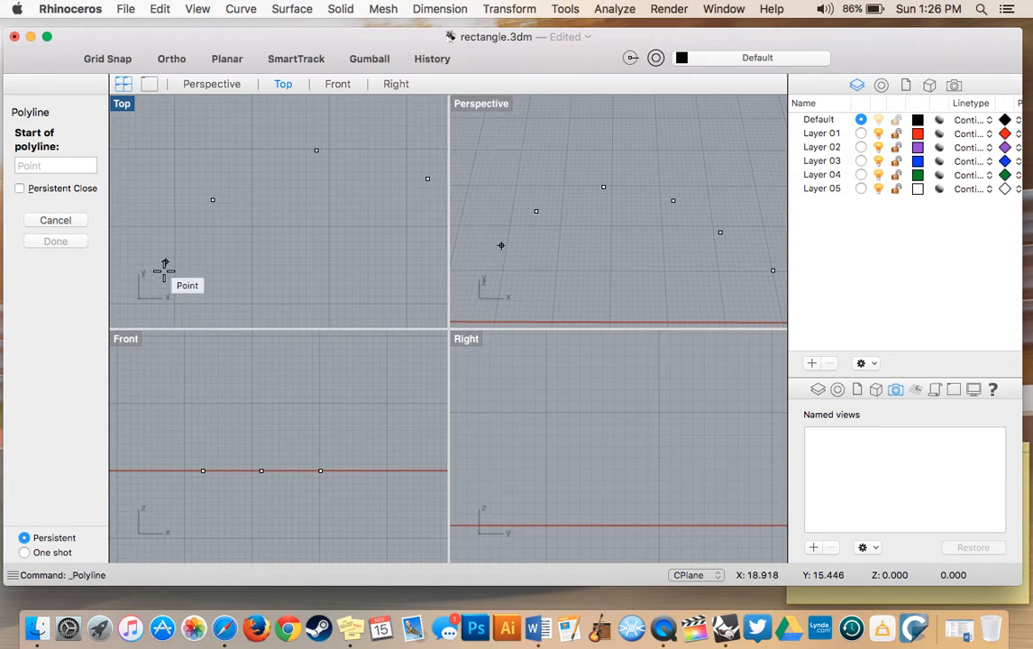
left_click(166, 261)
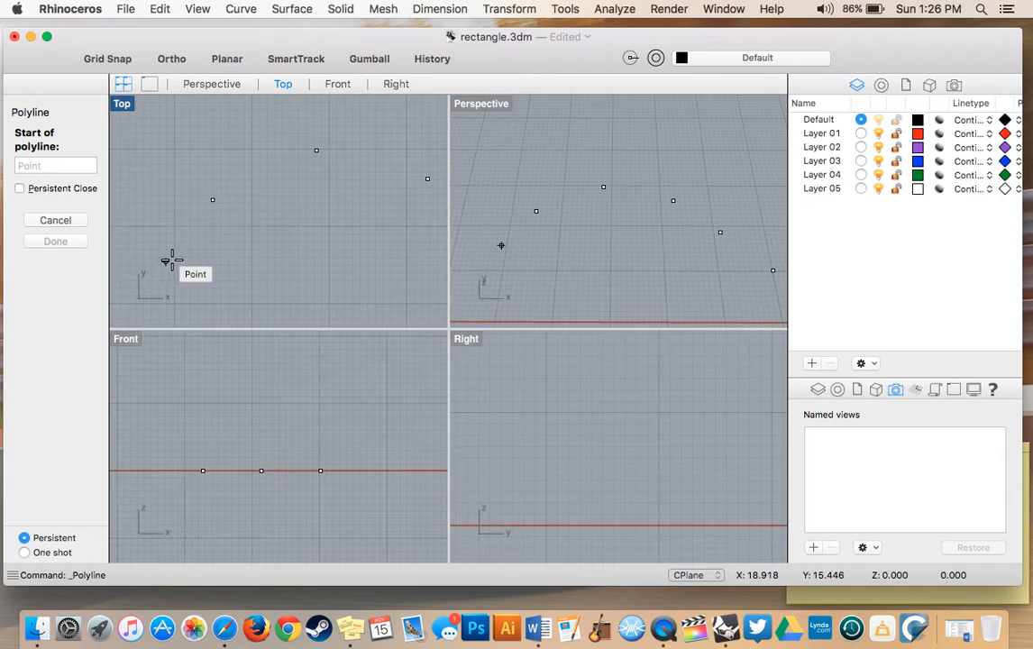
left_click(167, 261)
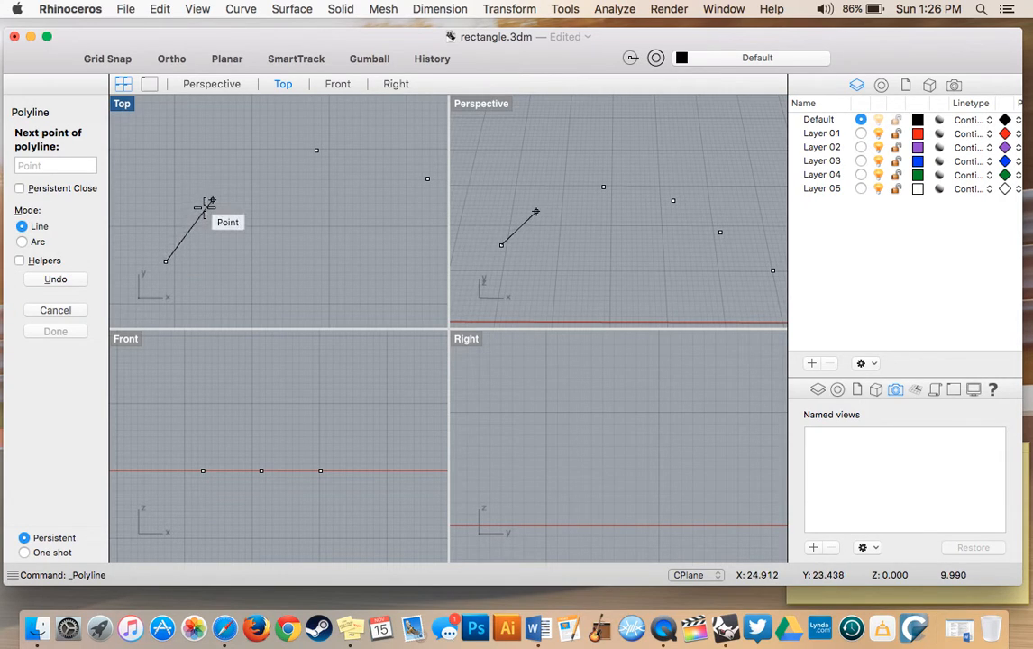
left_click(212, 200)
left_click(308, 151)
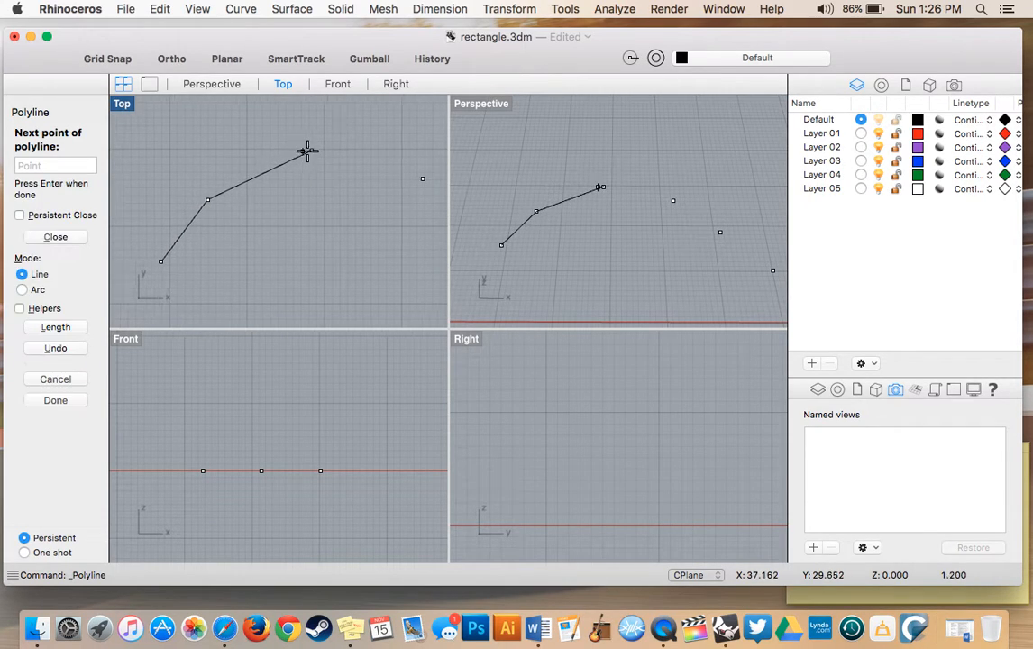
scroll(306, 149, "right", 3)
left_click(369, 177)
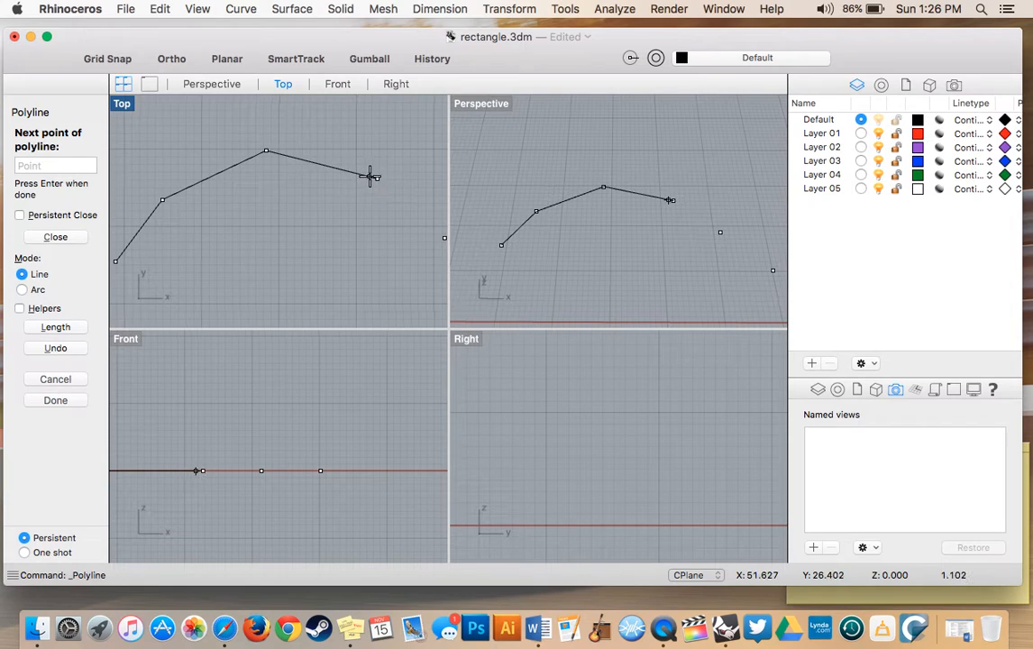
scroll(365, 180, "right", 3)
left_click(385, 239)
scroll(385, 238, "right", 4)
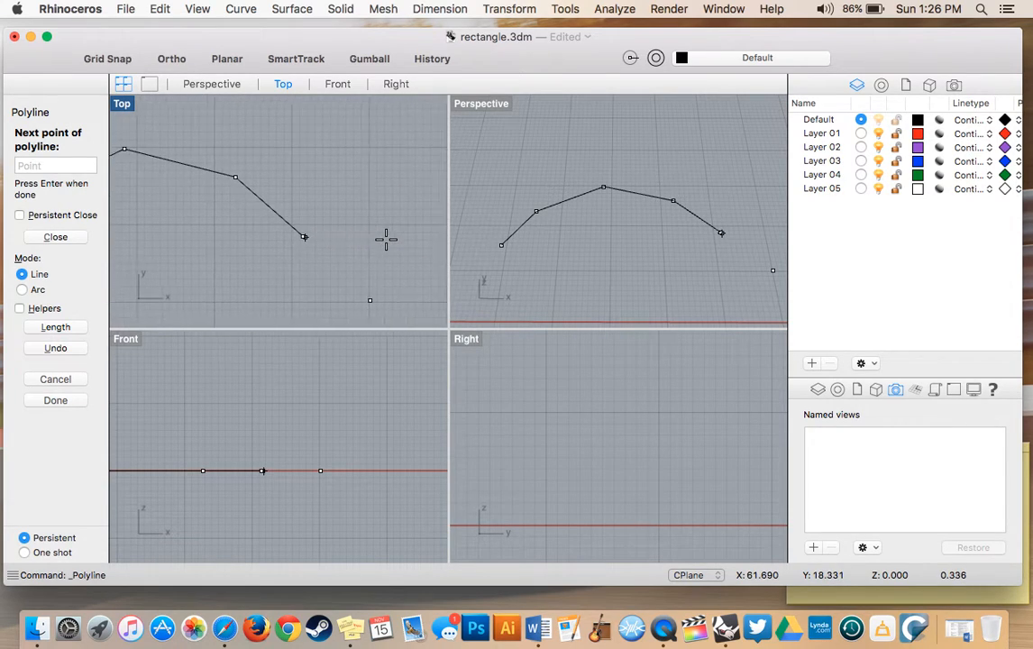
left_click(363, 299)
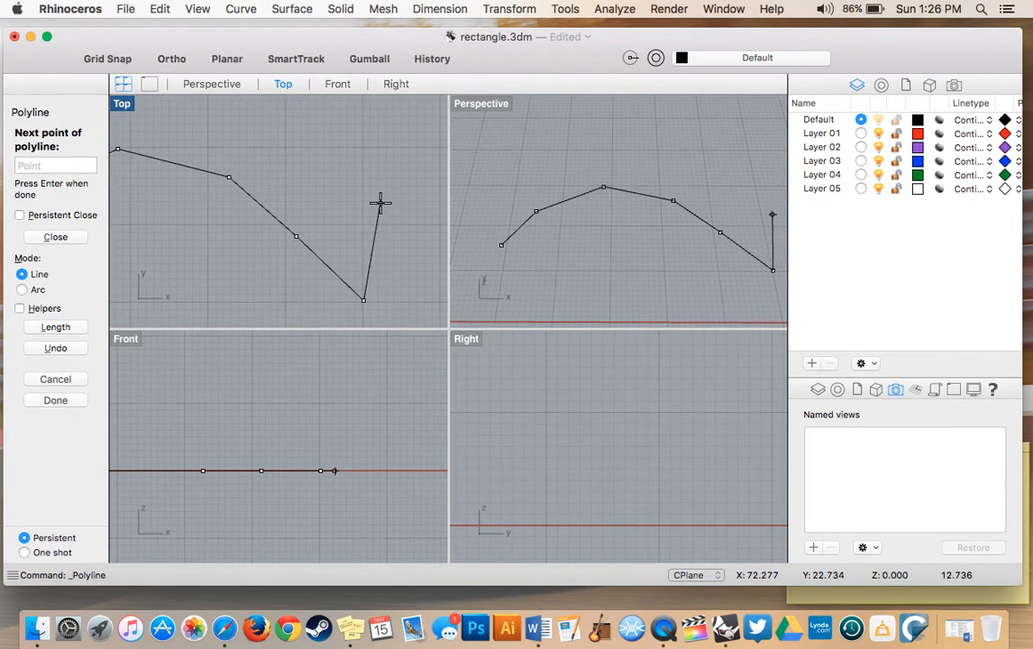
key("Return")
Undo the polyline drawn through the six points.
scroll(369, 243, "left", 3)
scroll(368, 241, "left", 2)
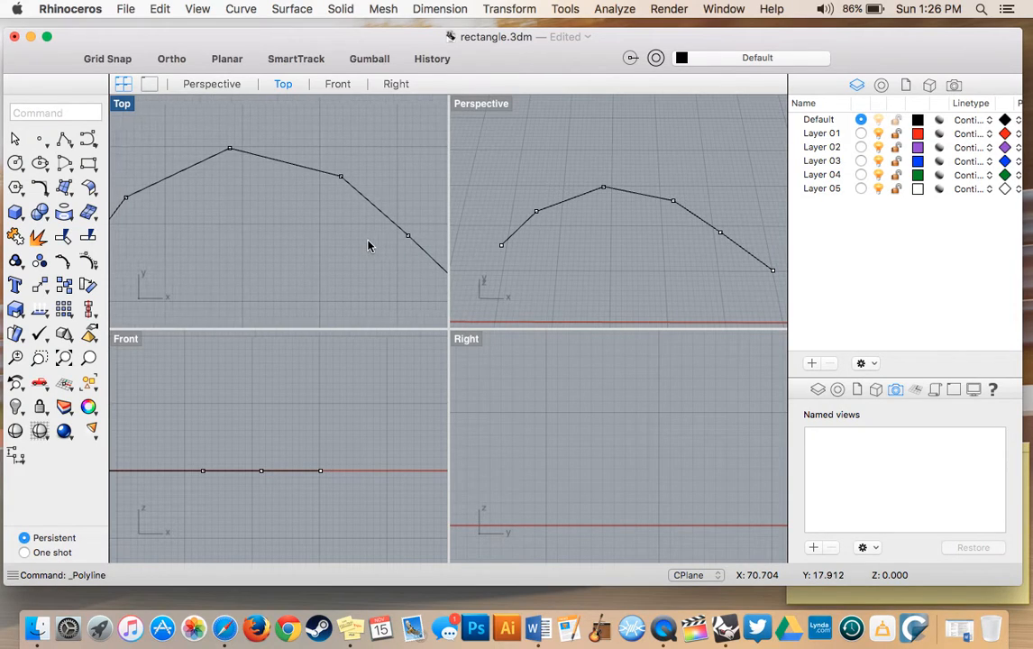
scroll(367, 249, "down", 3)
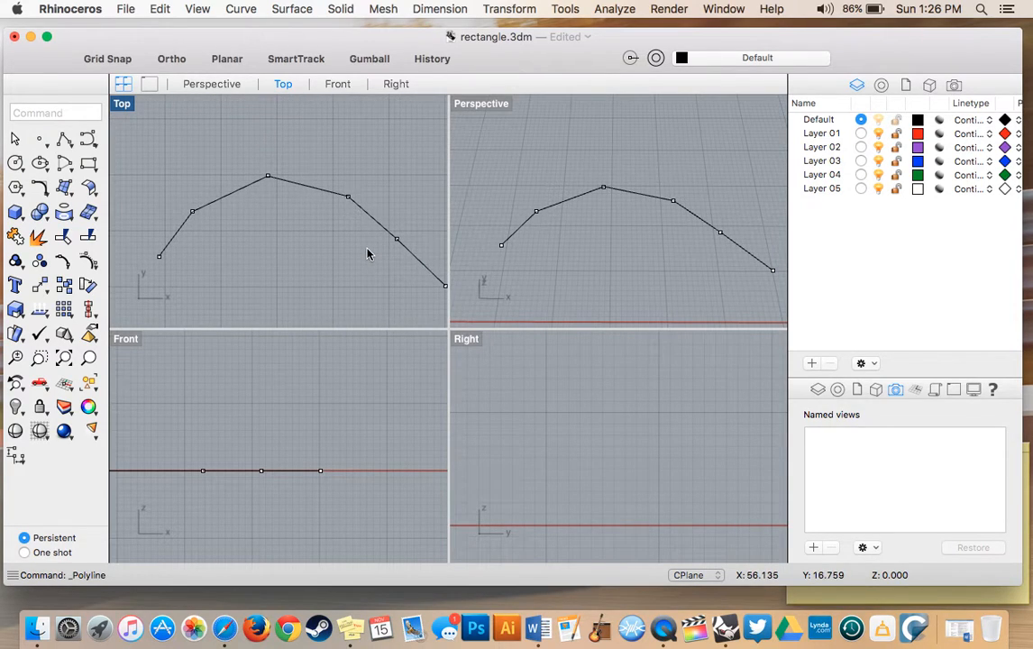
key("cmd+z")
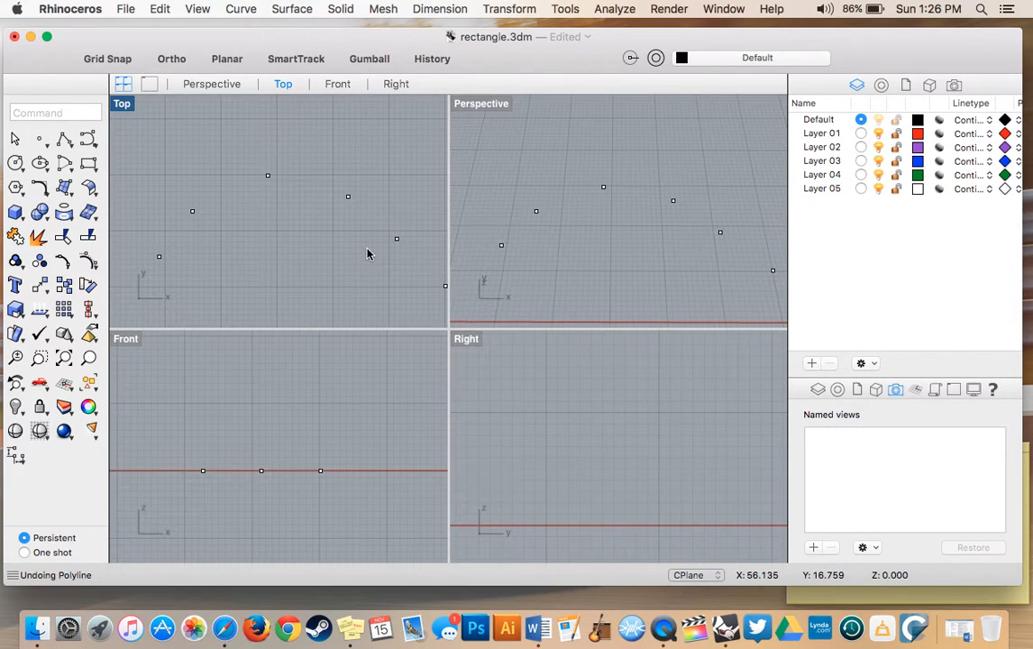
Draw a single line between the two leftmost points of the arch in the Top viewport.
left_click(61, 138)
left_click(52, 218)
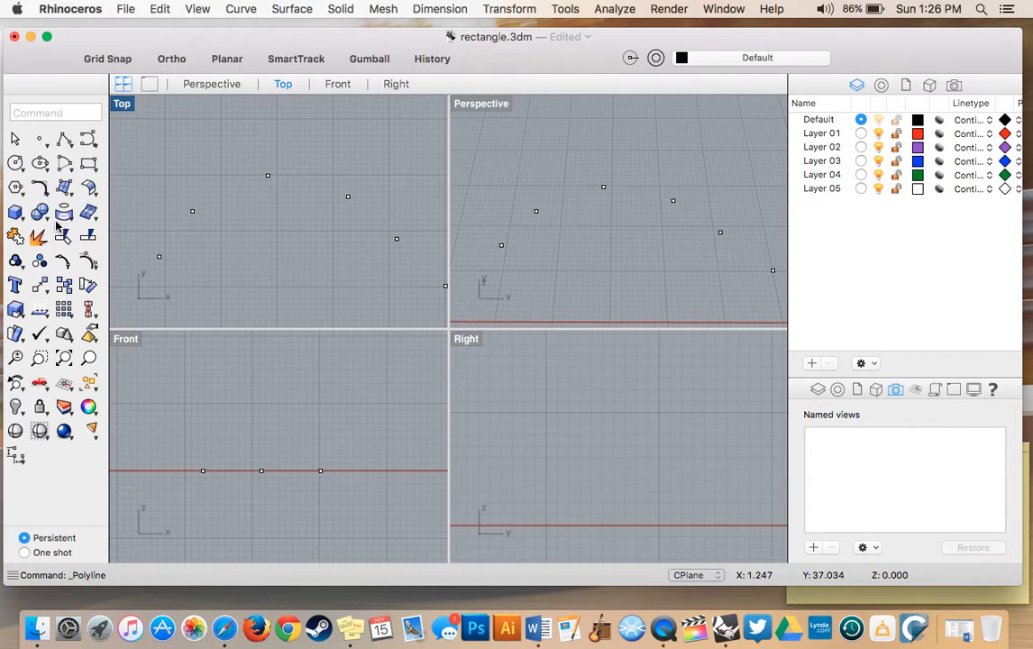
left_click(60, 133)
left_click(78, 150)
left_click(159, 256)
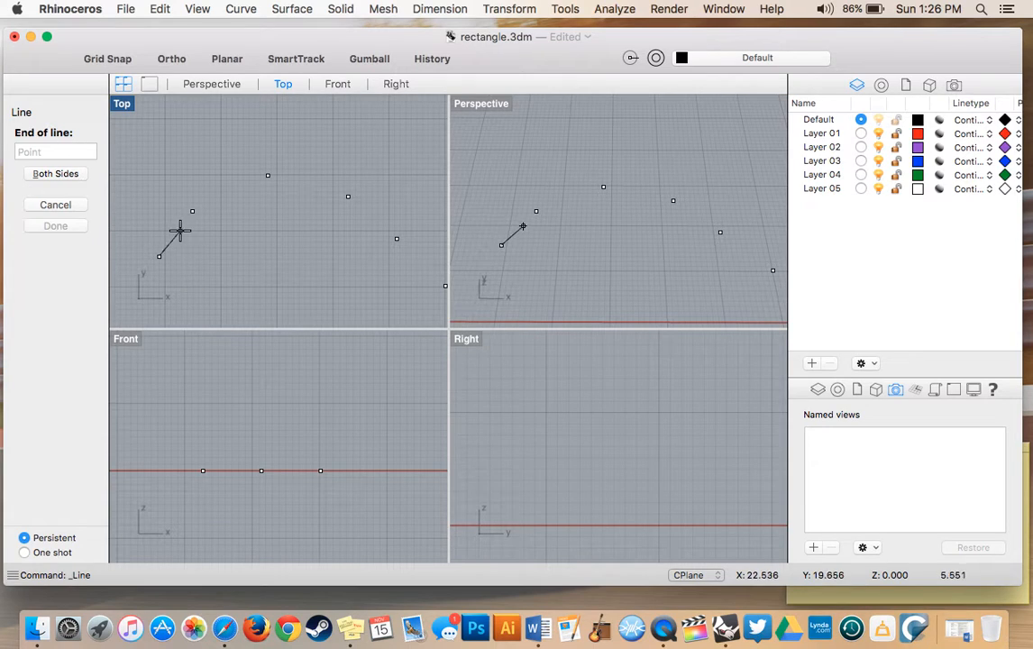
left_click(192, 211)
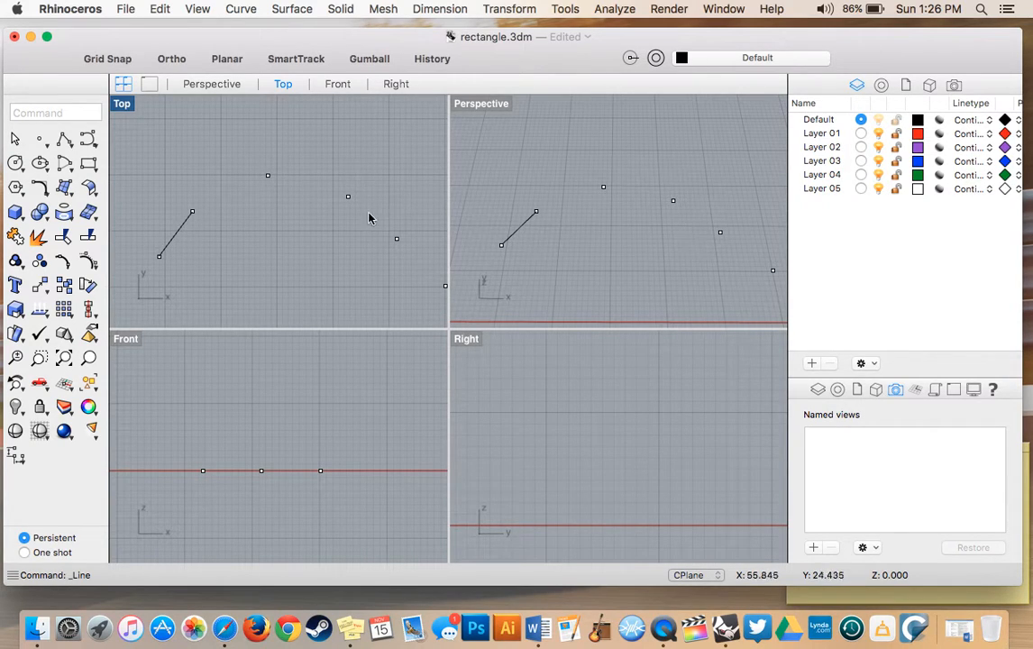
Draw a polyline in Arc mode from the line's upper end through the third, fourth and fifth points of the arch.
left_click(64, 142)
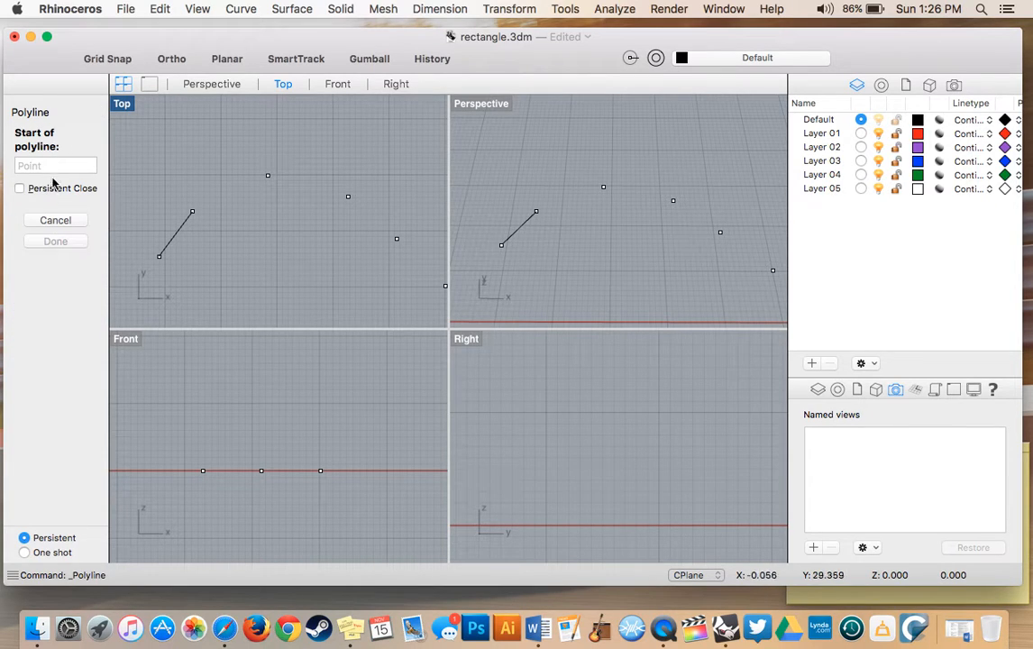
left_click(79, 220)
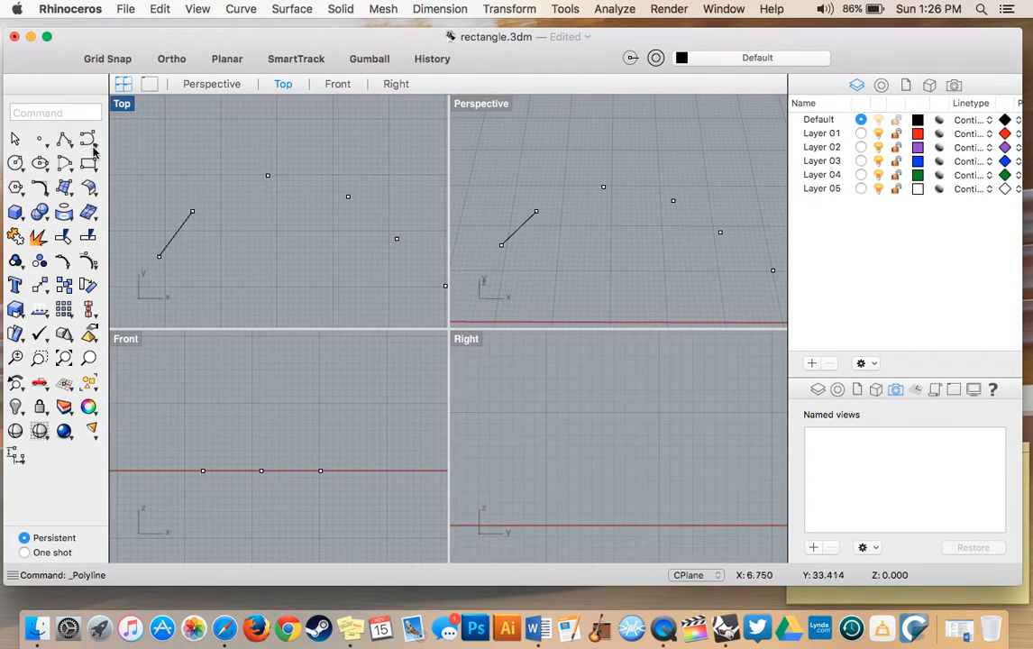
left_click_drag(64, 140, 67, 146)
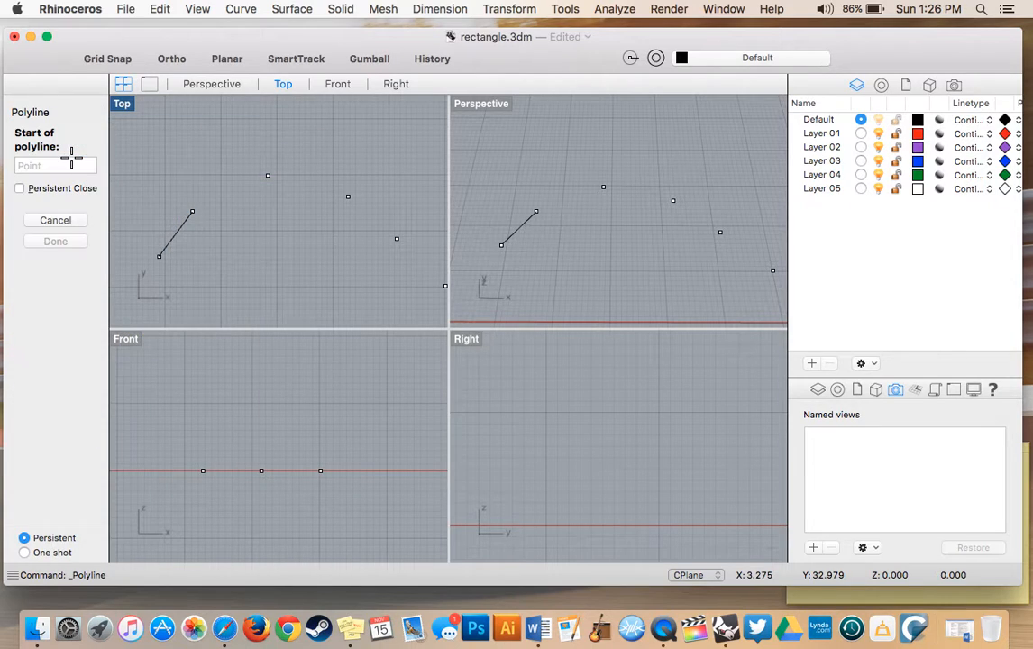
left_click(191, 211)
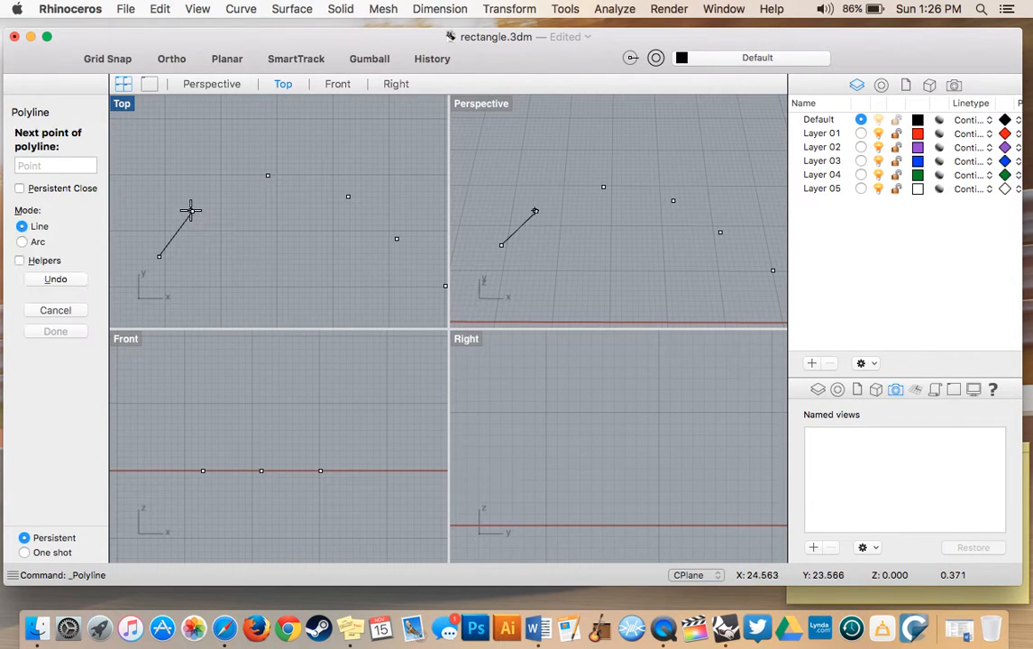
left_click(191, 211)
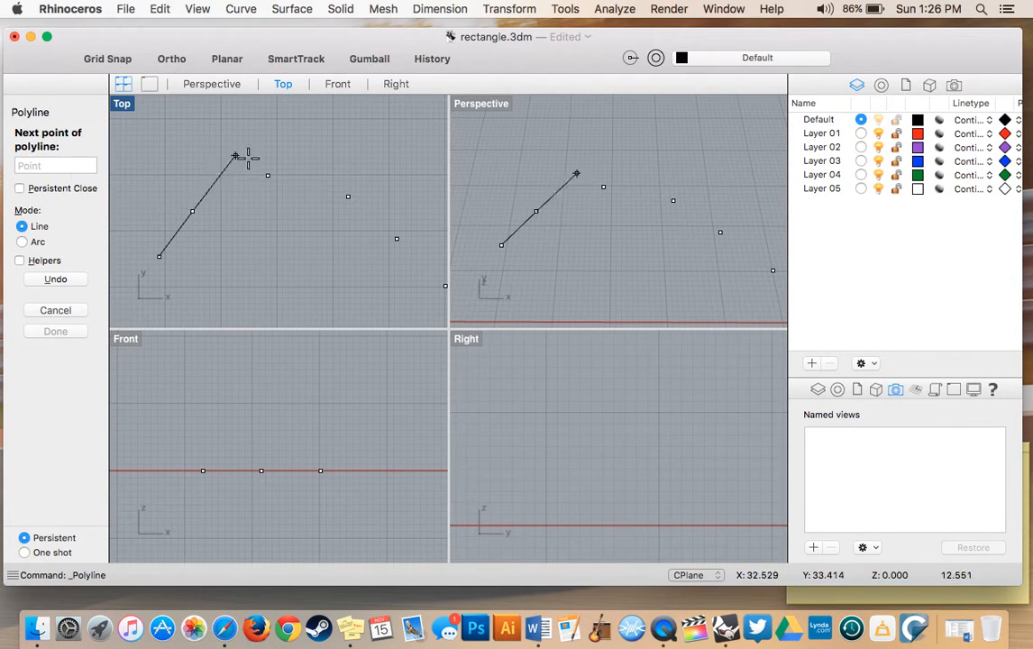
left_click(22, 242)
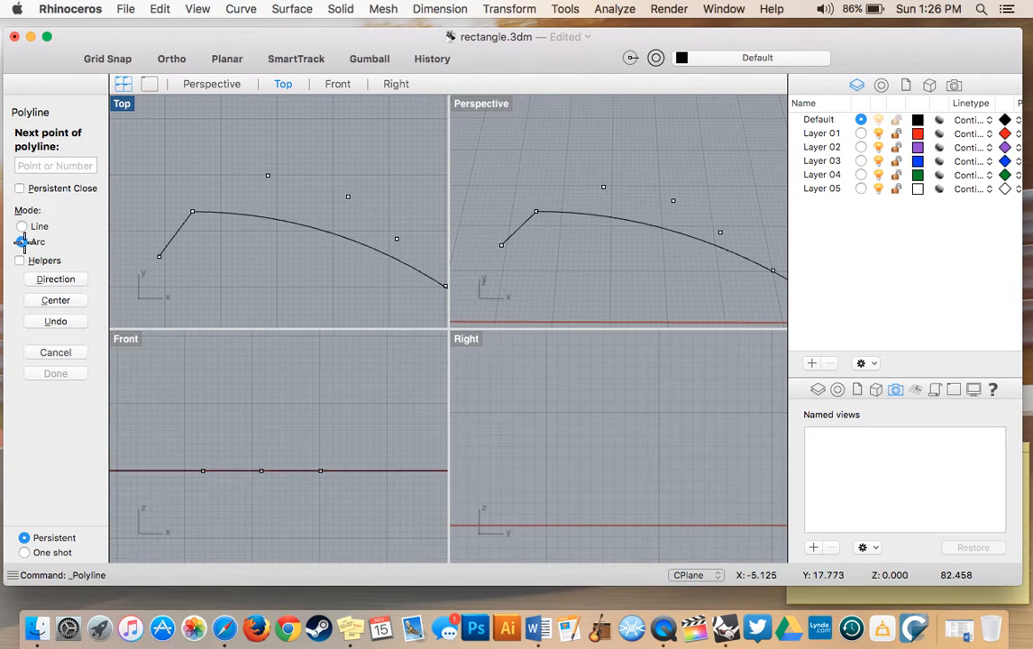
left_click(268, 174)
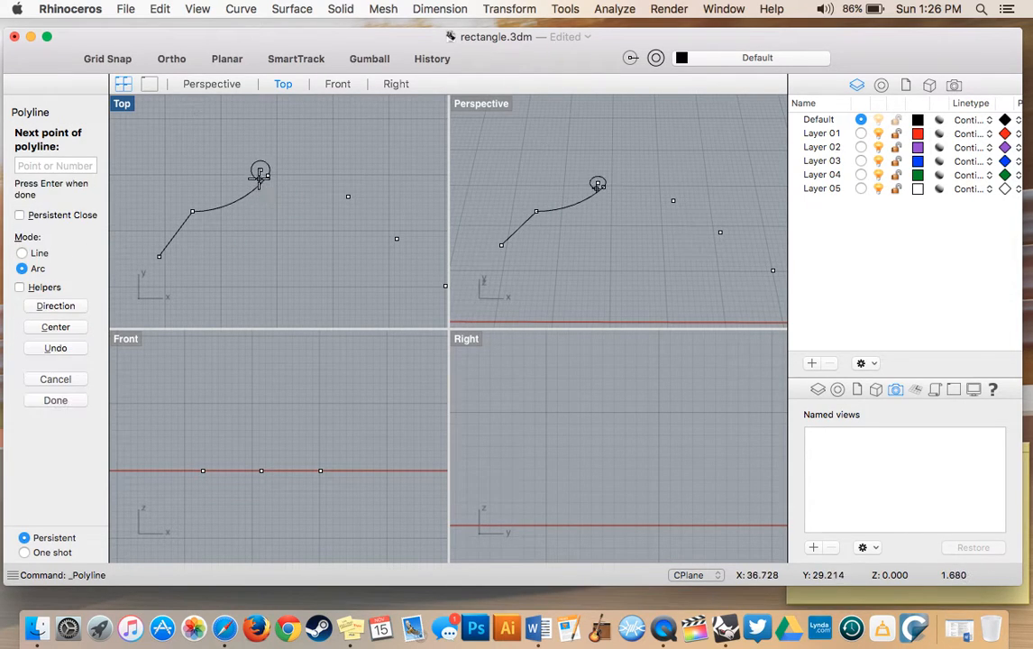
left_click(348, 195)
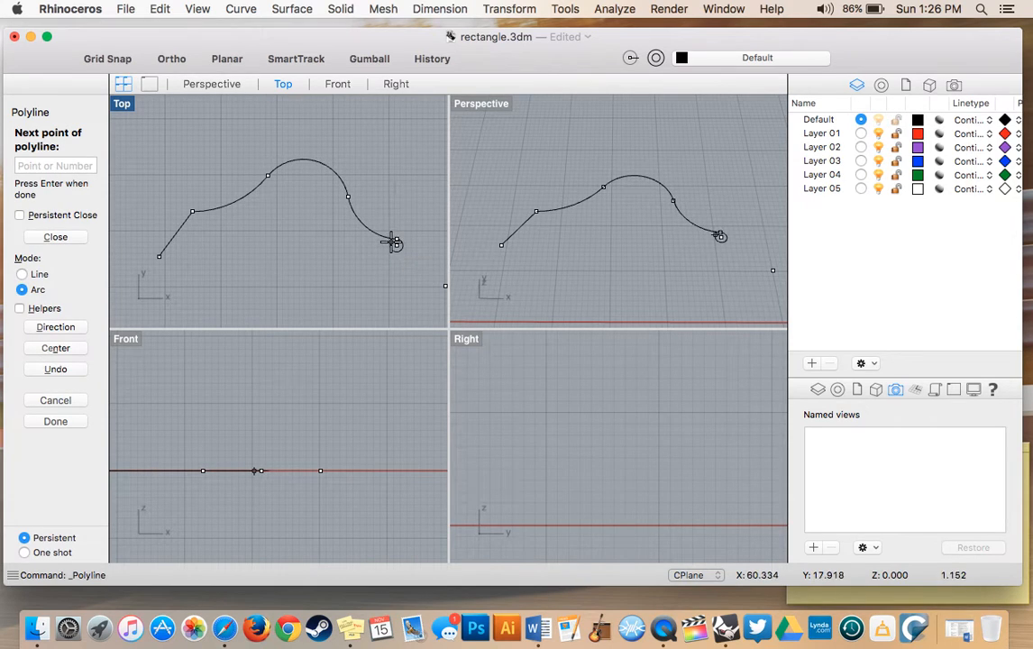
key("Return")
scroll(296, 240, "down", 2)
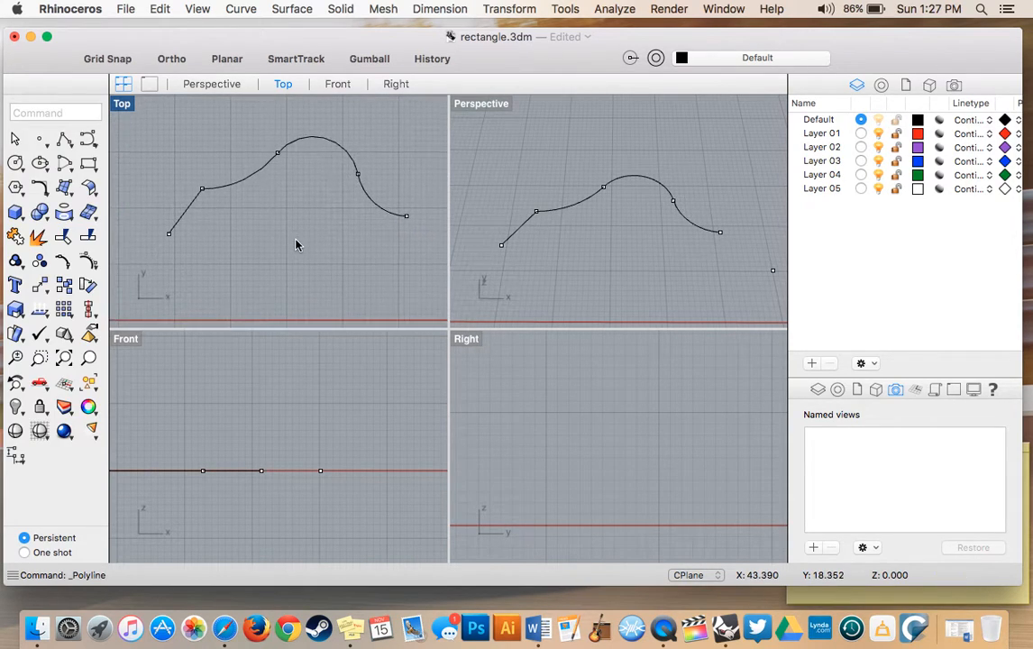
scroll(296, 243, "up", 3)
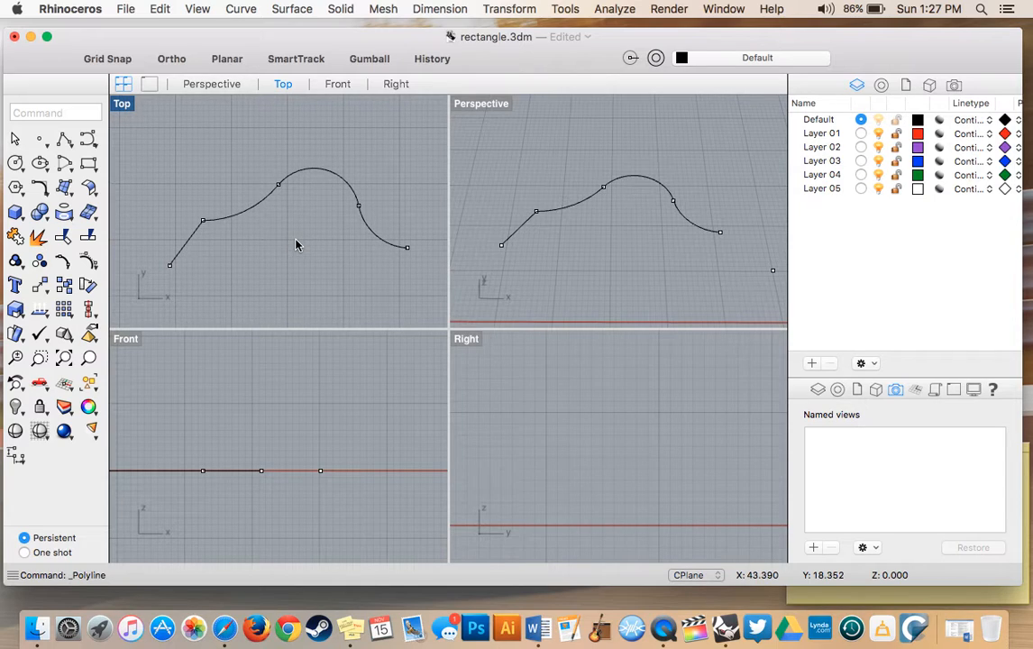
Undo the arc polyline and the single line so that only the six points remain.
key("super+z")
key("super+z")
key("super+z")
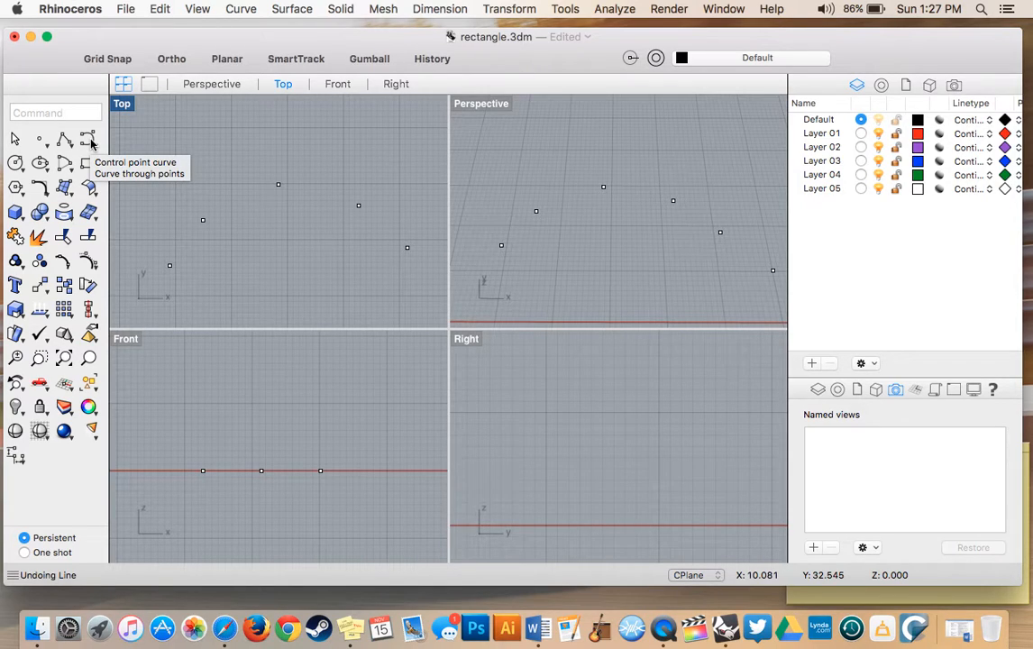
Draw a degree 2 control point curve in the Top viewport using all six arch points as control points.
left_click_drag(90, 143, 116, 139)
left_click(169, 265)
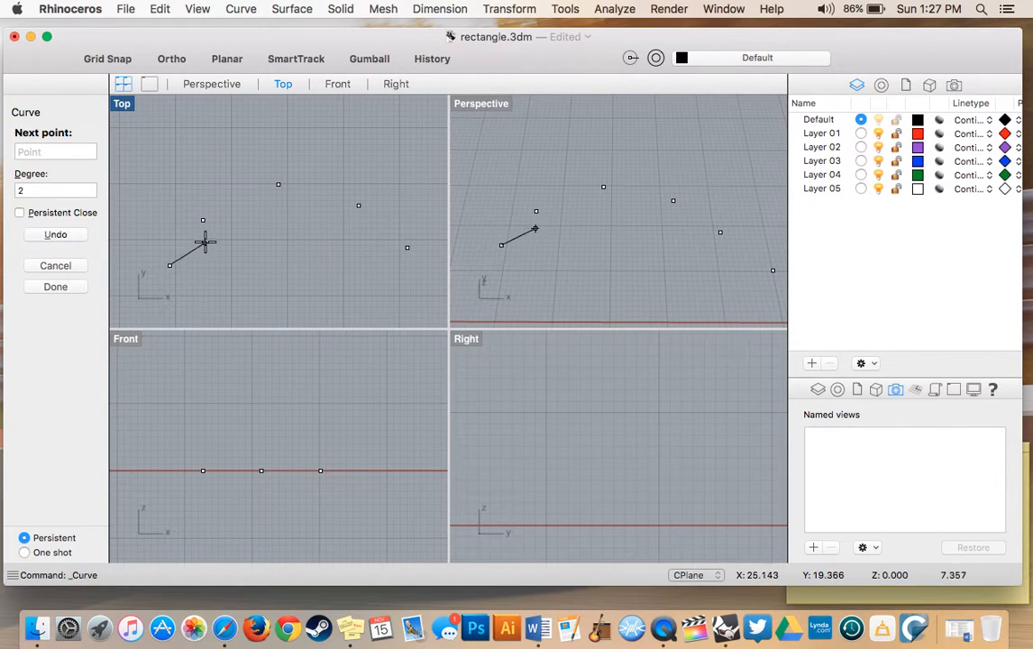
left_click(204, 220)
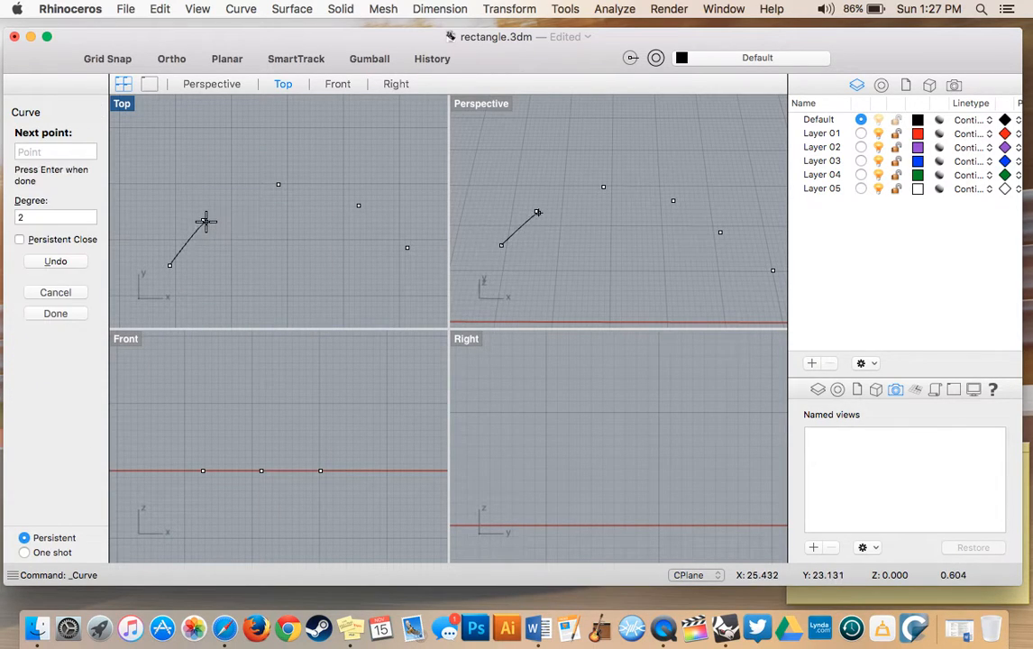
left_click(272, 185)
left_click(357, 206)
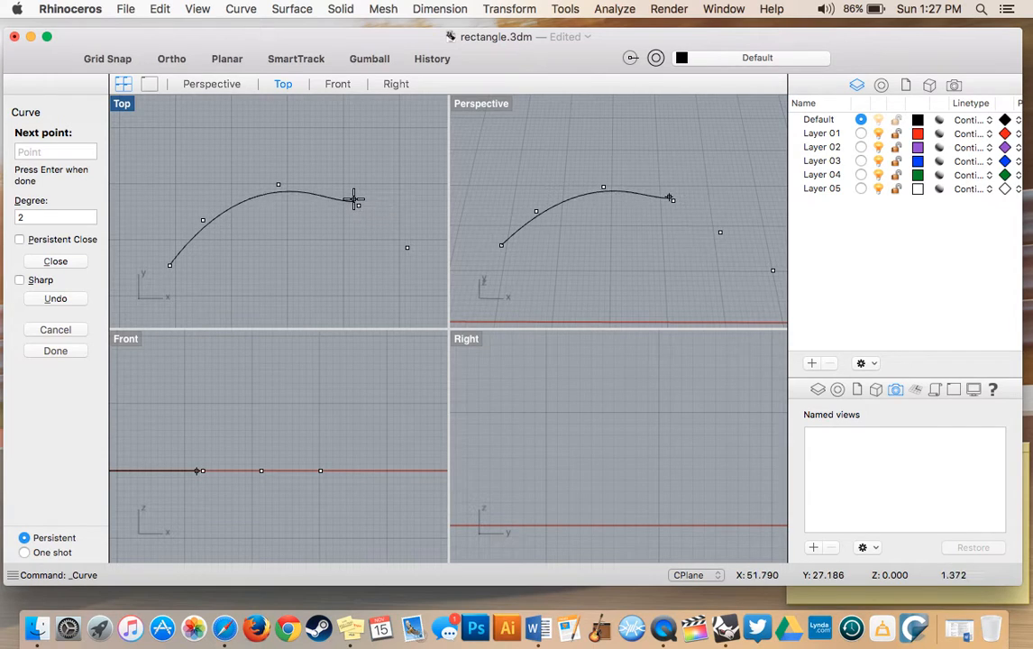
scroll(407, 243, "right", 1)
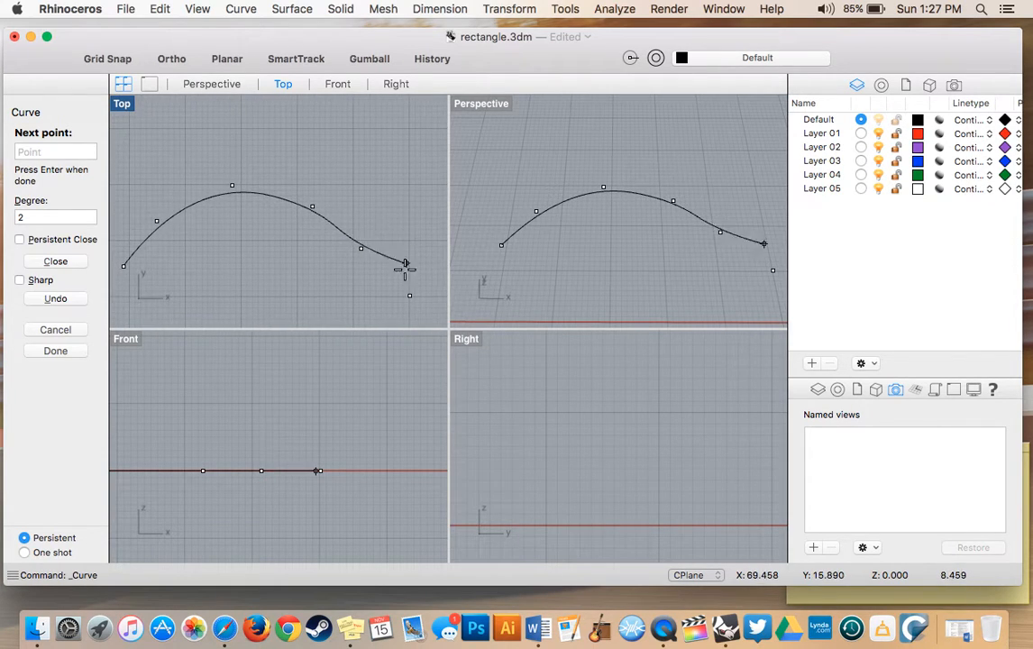
left_click(410, 294)
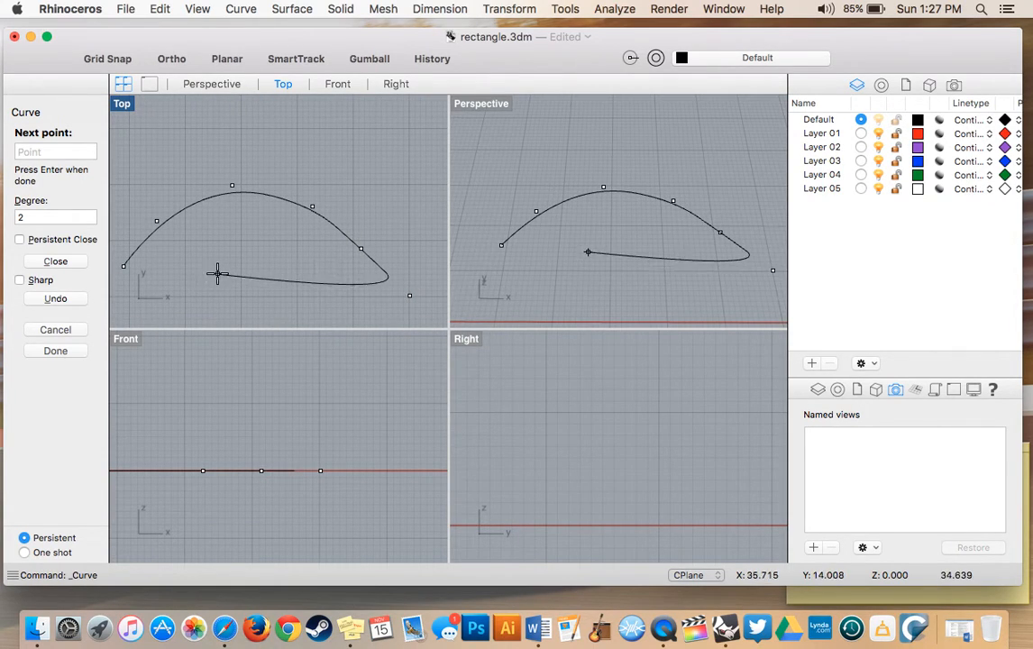
key("Return")
scroll(217, 280, "down", 2)
scroll(216, 280, "up", 2)
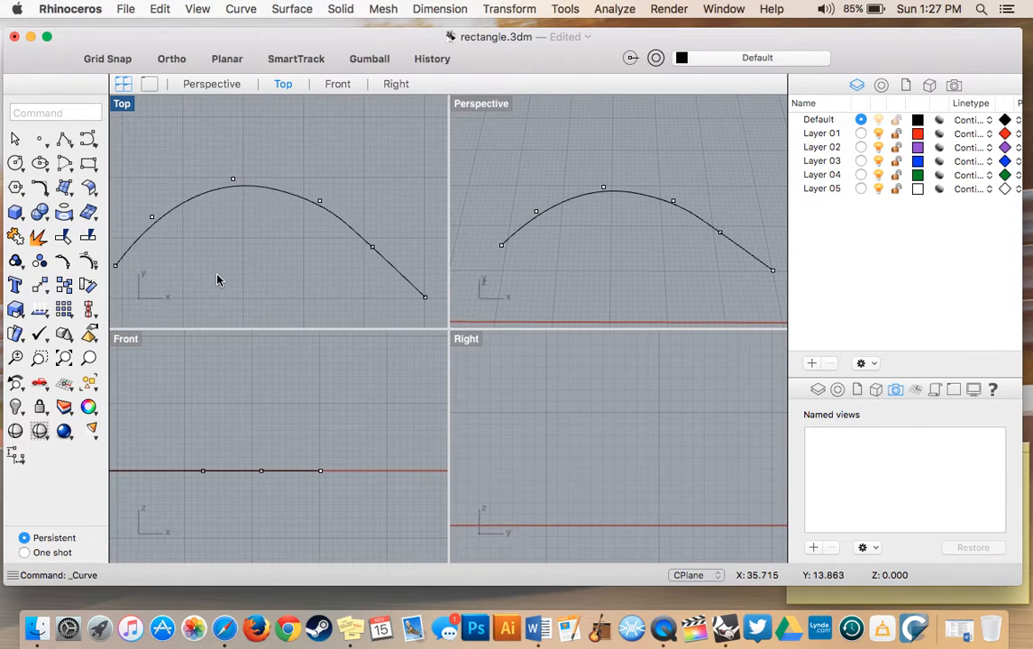
Maximize the Top viewport to examine how the control point curve runs relative to the six points.
double_click(121, 107)
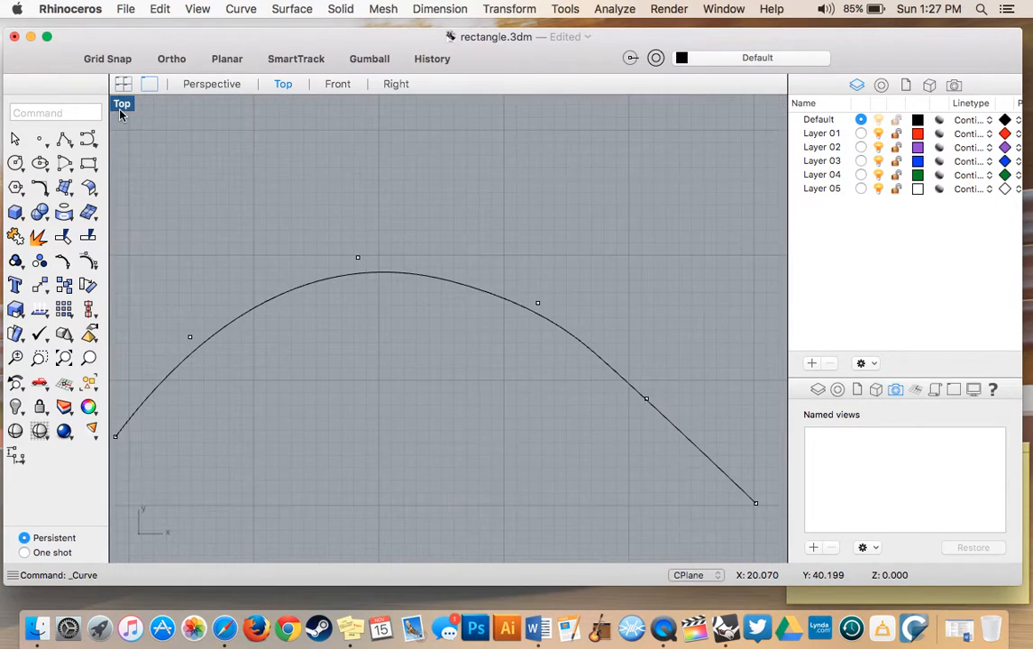
scroll(255, 290, "up", 2)
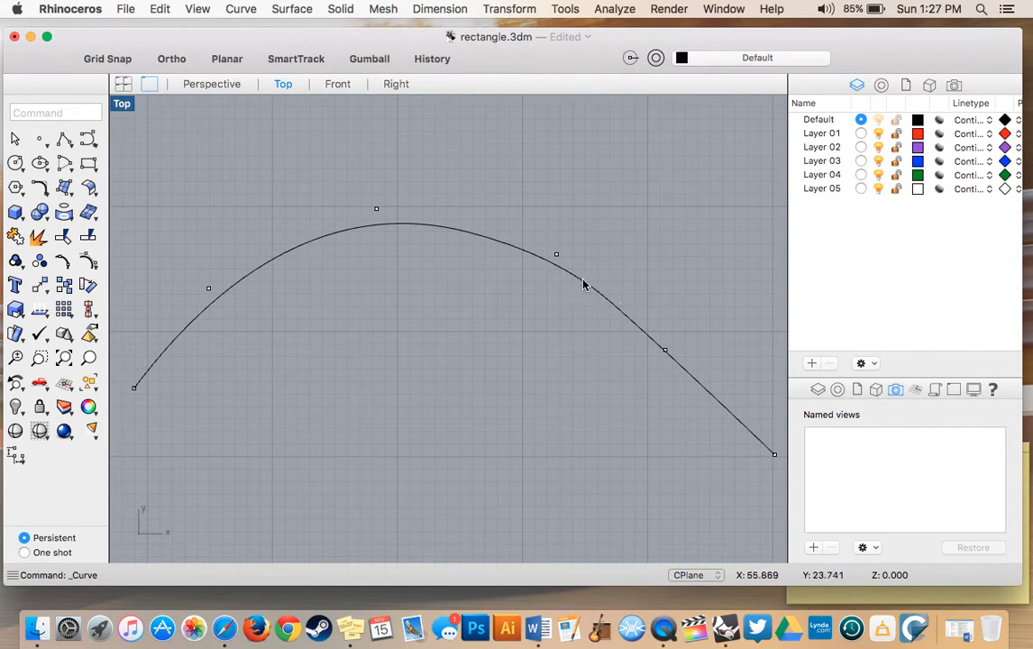
left_click(89, 142)
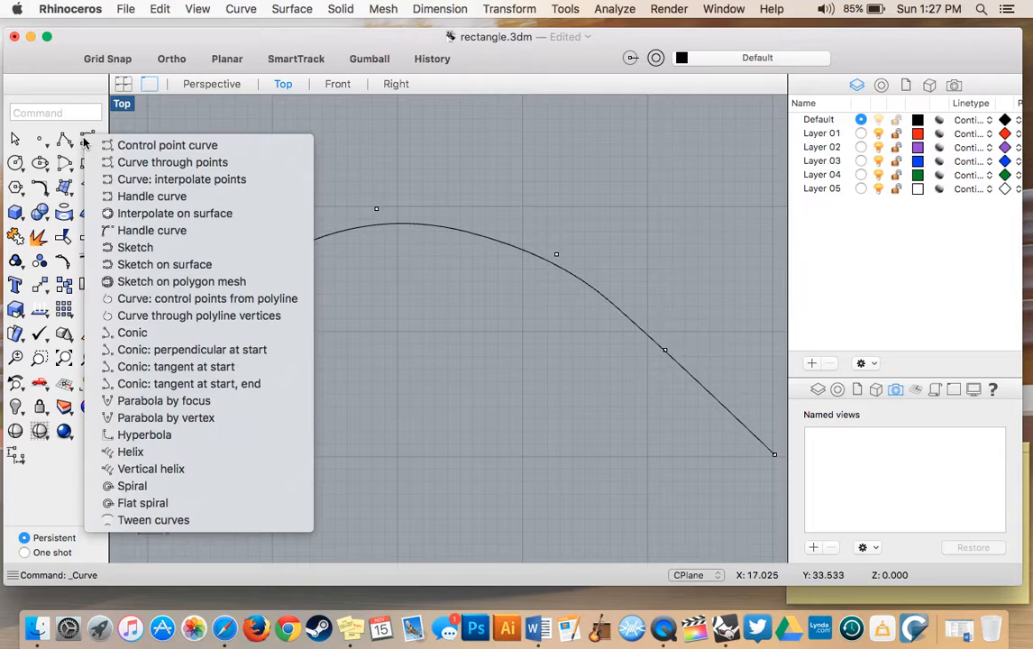
left_click(134, 162)
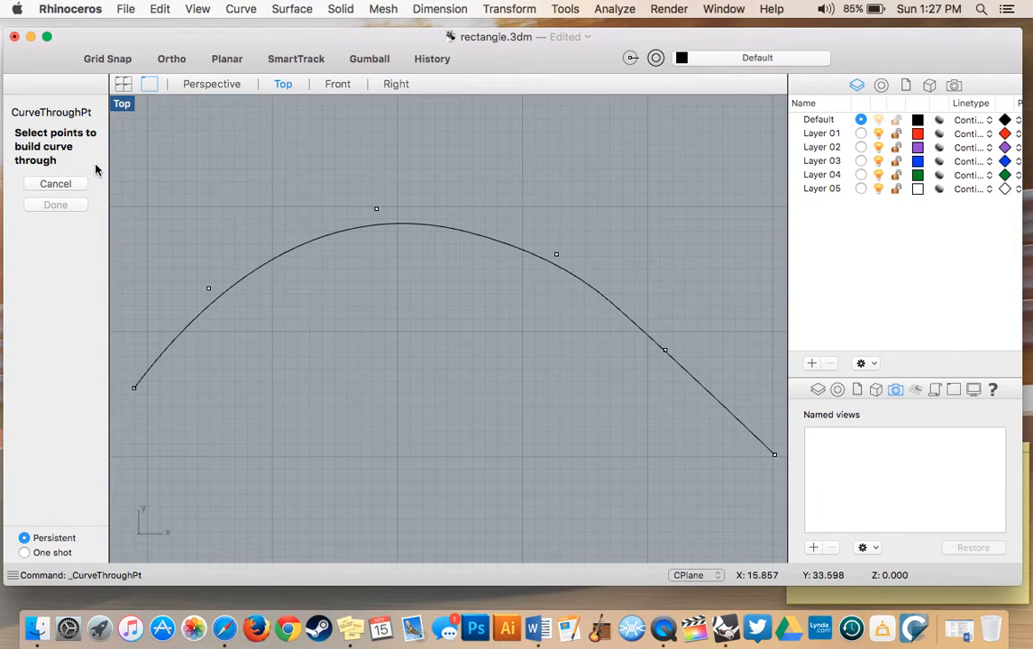
left_click(81, 184)
Delete the control point curve, keeping the six points.
left_click(238, 287)
key("Delete")
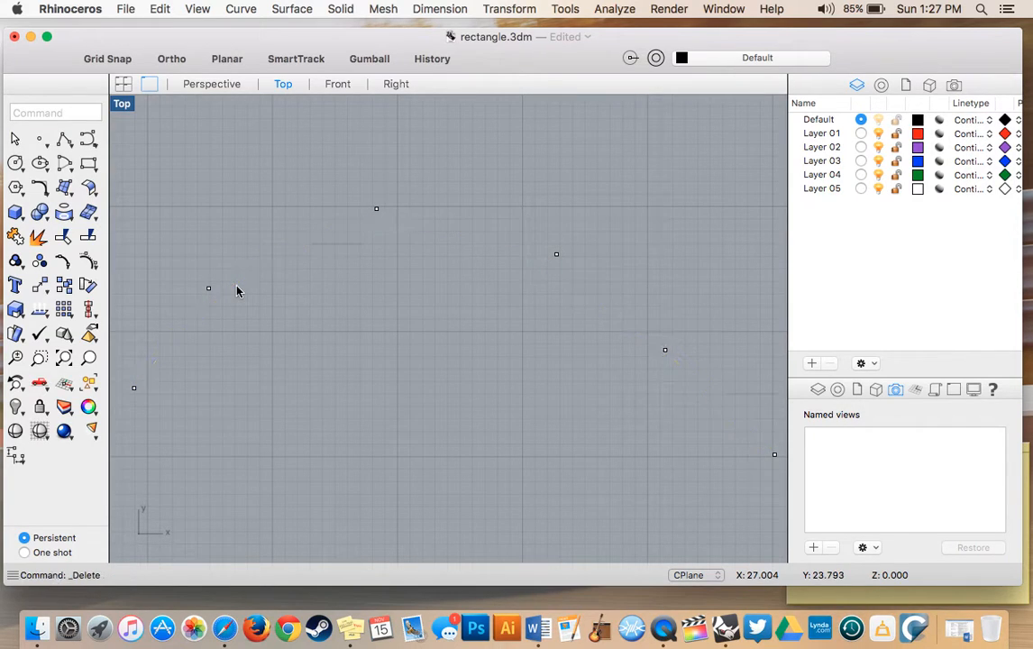
Build an interpolated curve through all six arch points using the Curve through points command.
left_click(88, 136)
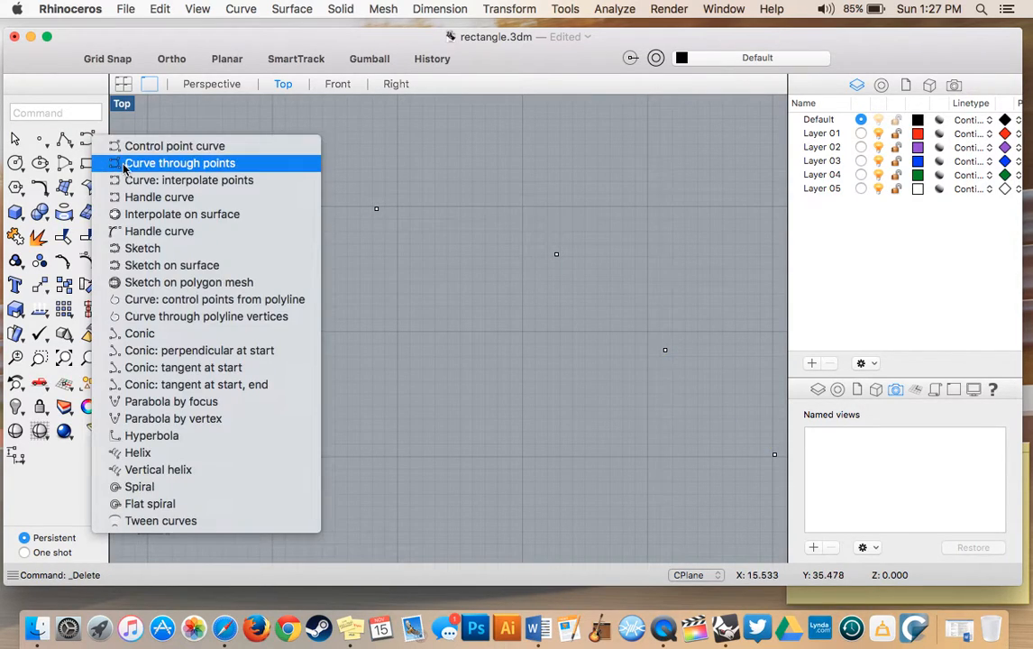
left_click(126, 166)
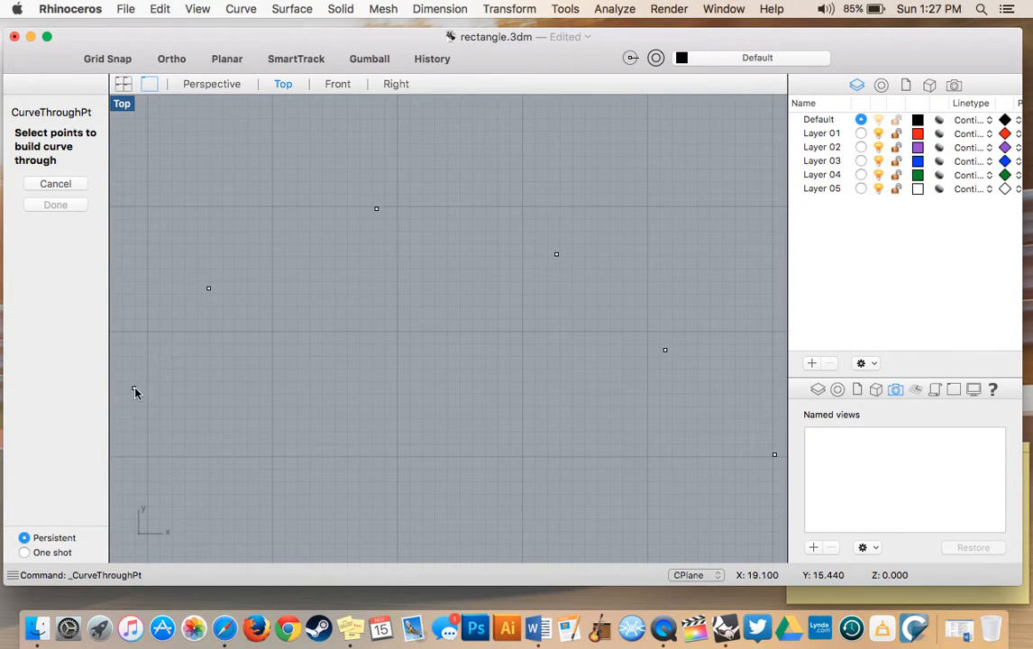
left_click(134, 390)
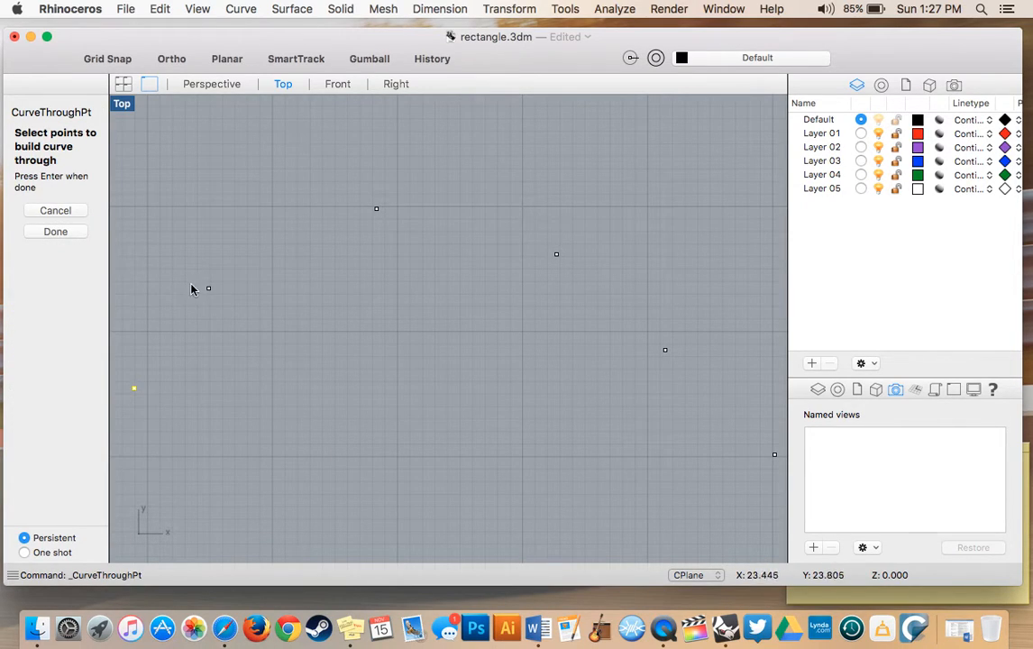
left_click(377, 209)
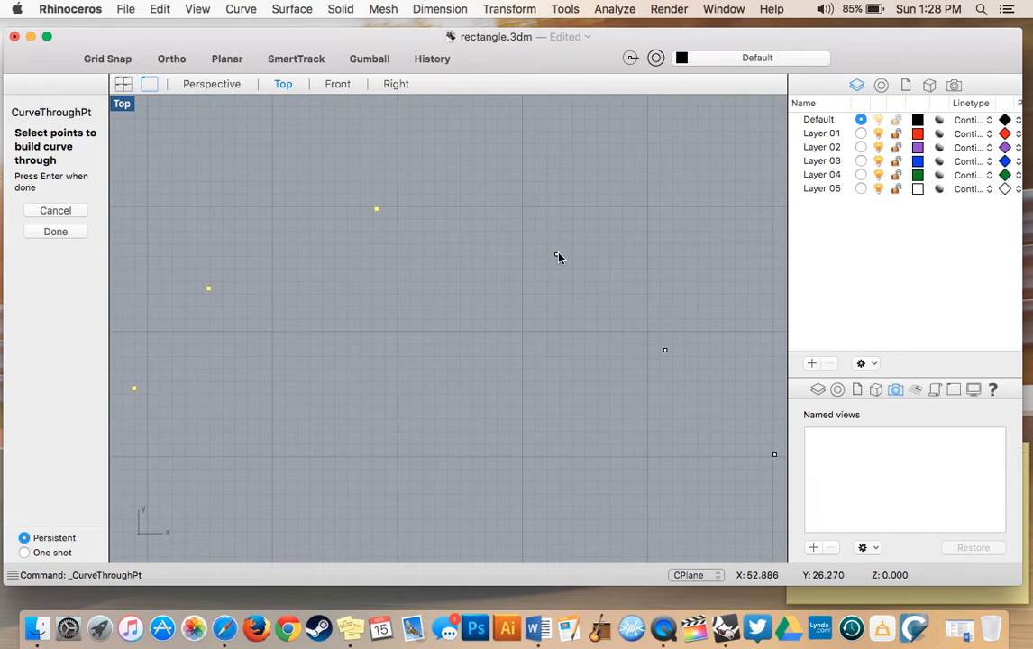
left_click(665, 350)
left_click(775, 455)
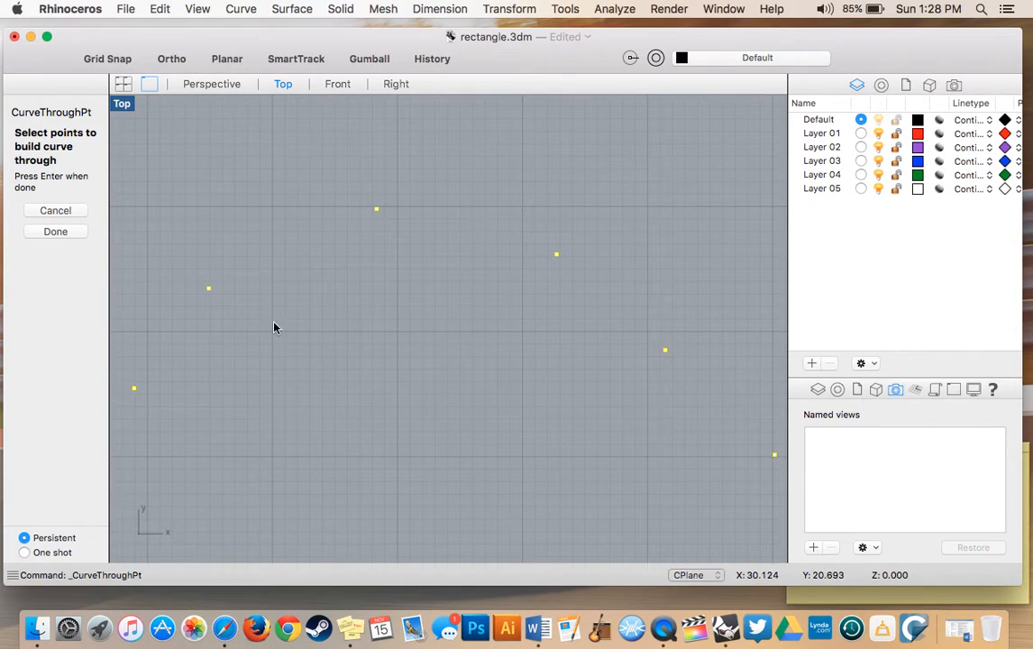
left_click(66, 231)
scroll(406, 398, "down", 3)
scroll(405, 398, "left", 1)
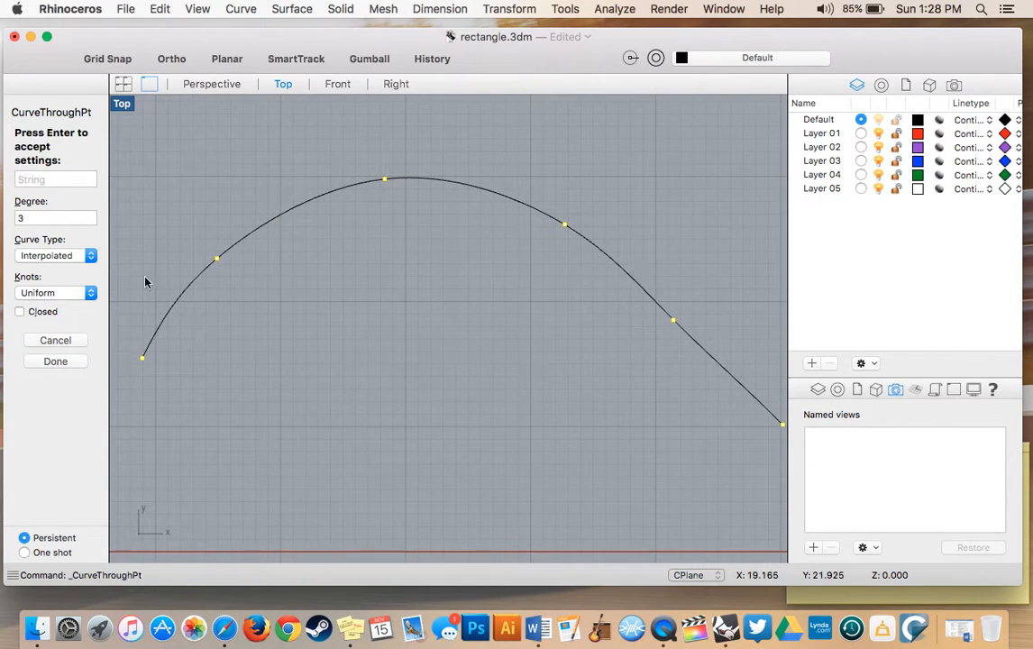
Try degrees 5, 11 and 1 for the interpolated curve through the six points.
double_click(27, 220)
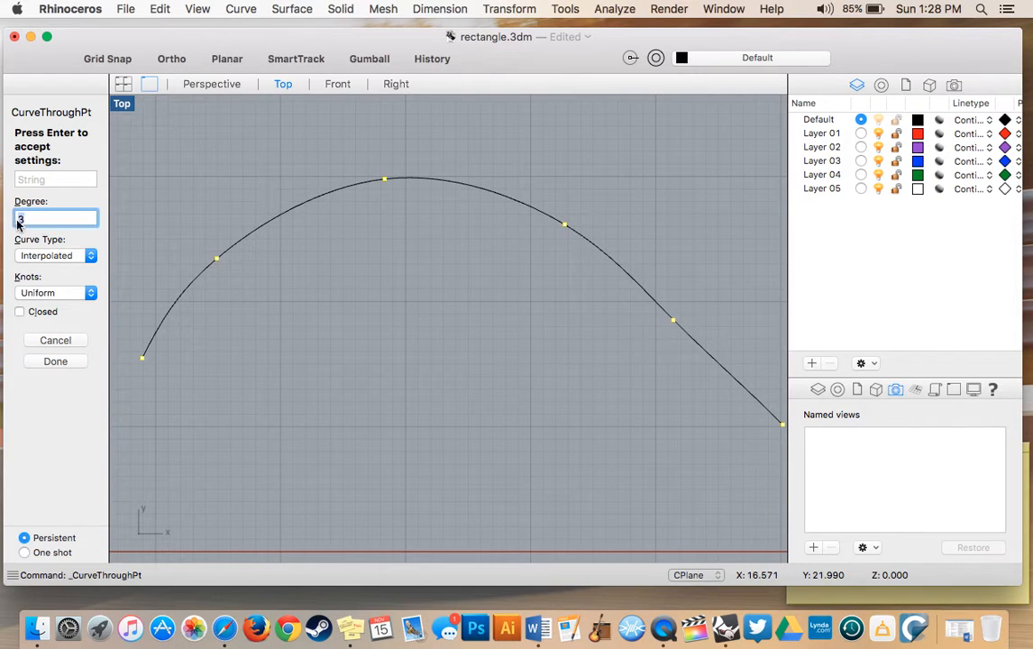
type("5")
key("Return")
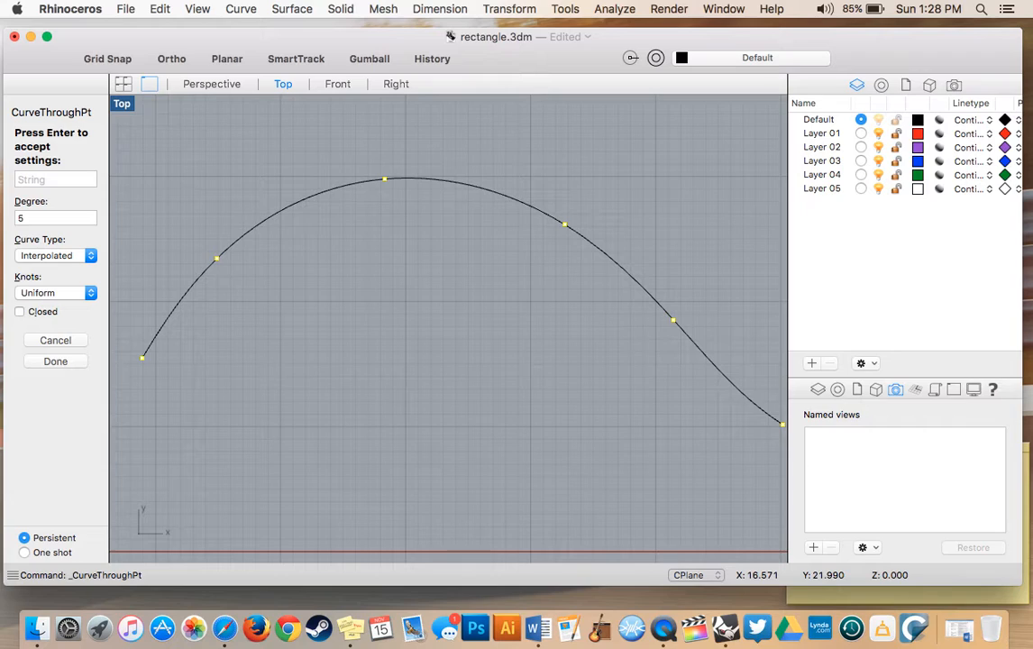
double_click(14, 220)
type("11")
key("Return")
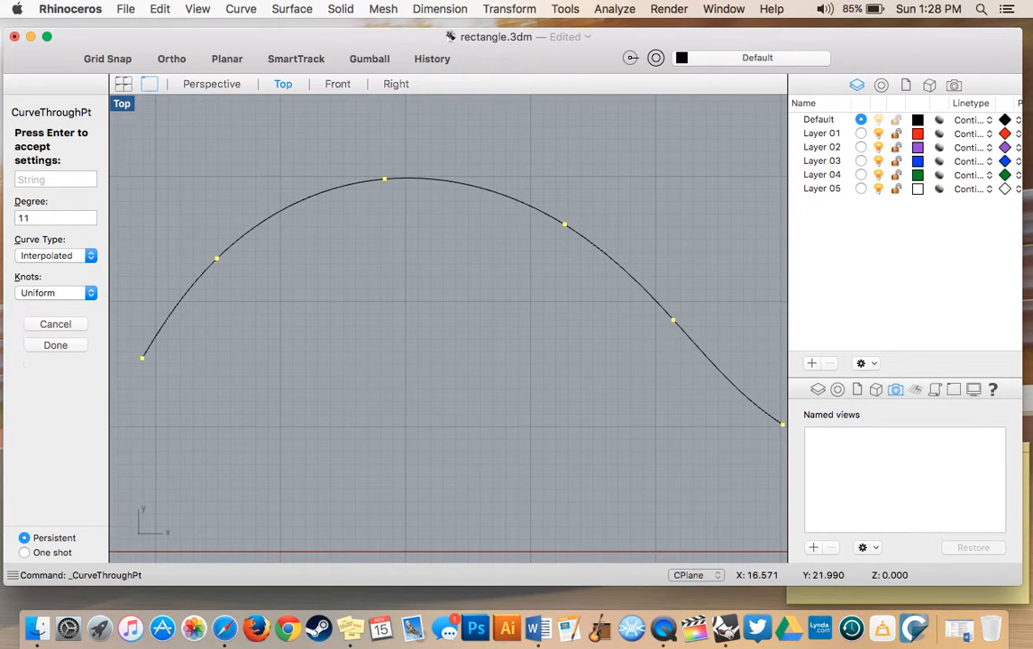
double_click(17, 219)
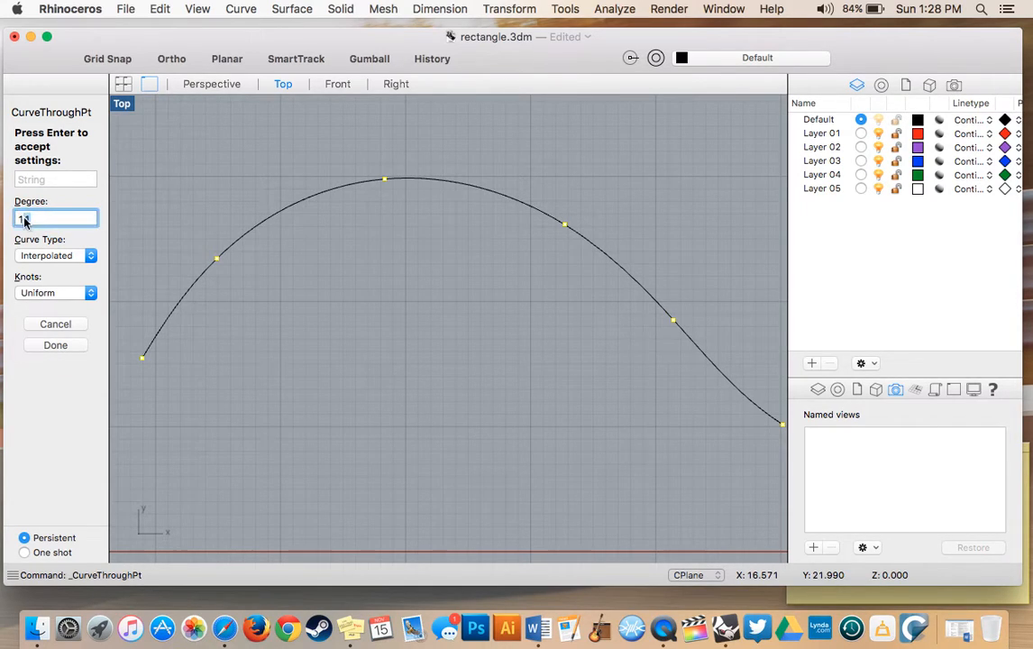
type("1")
key("Return")
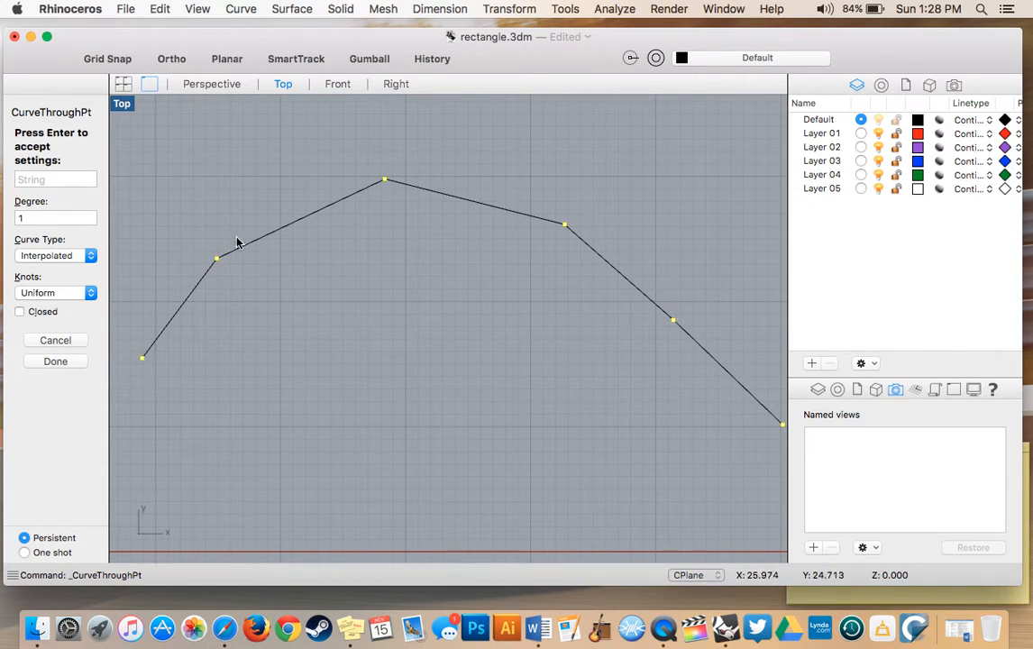
Set the degree of the interpolated curve to 3.
left_click(52, 222)
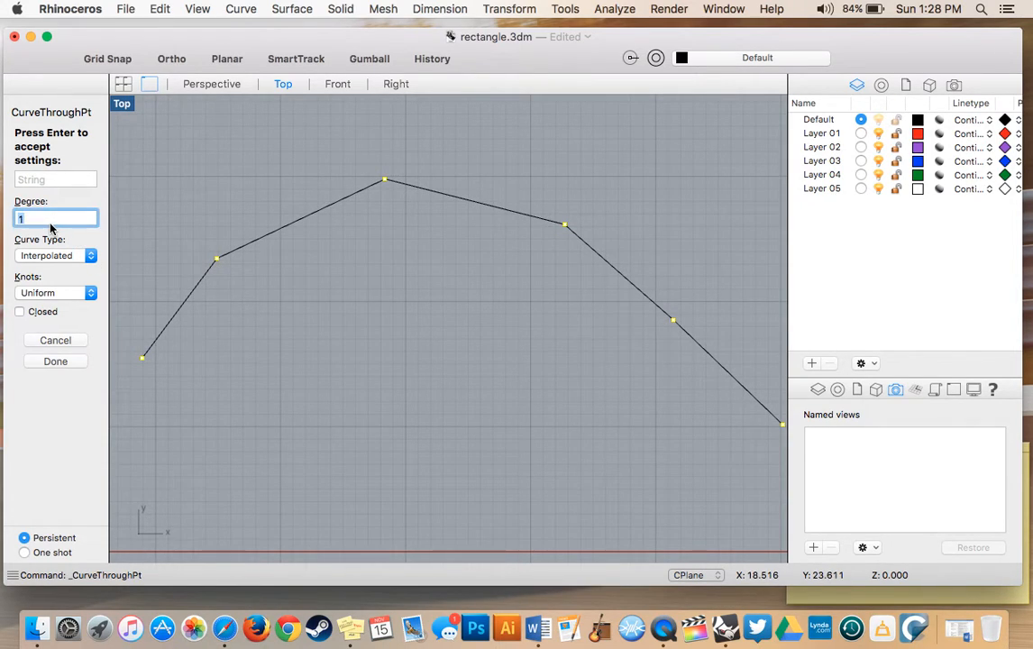
type("3")
key("Return")
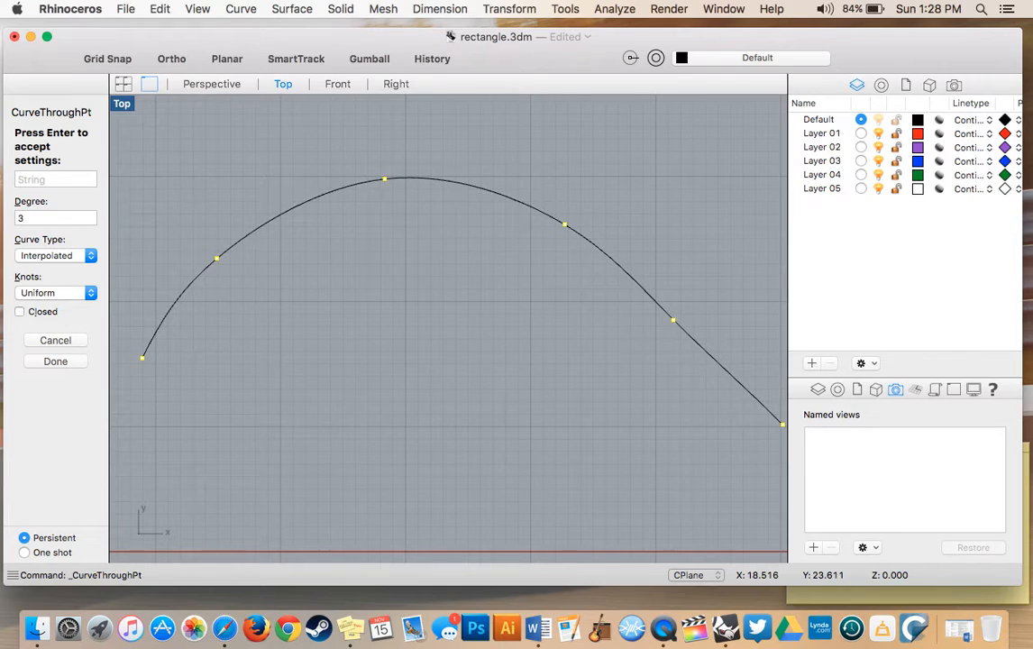
Try degree 5 for the interpolated curve through the six points, and cancel the curve.
left_click(50, 221)
key("BackSpace")
type("5")
key("Return")
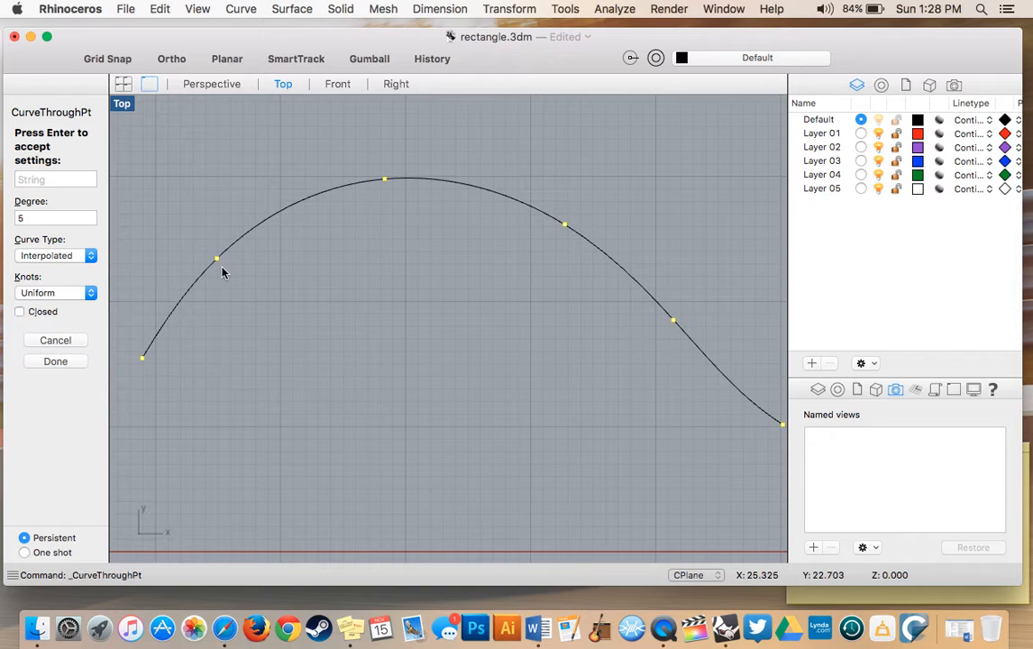
scroll(222, 266, "down", 2)
scroll(222, 270, "up", 3)
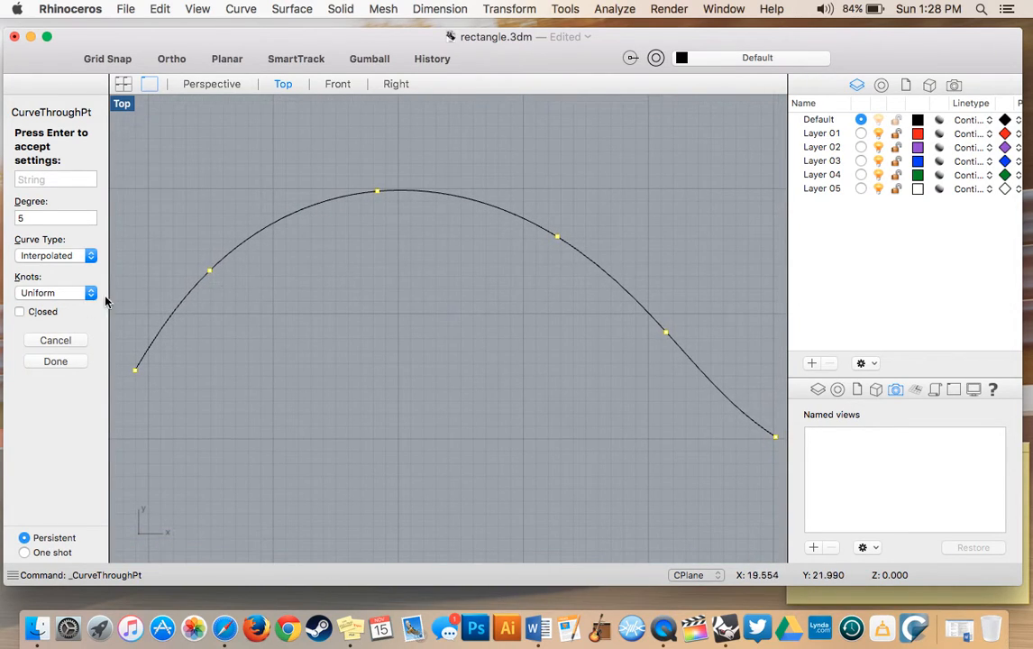
left_click(55, 341)
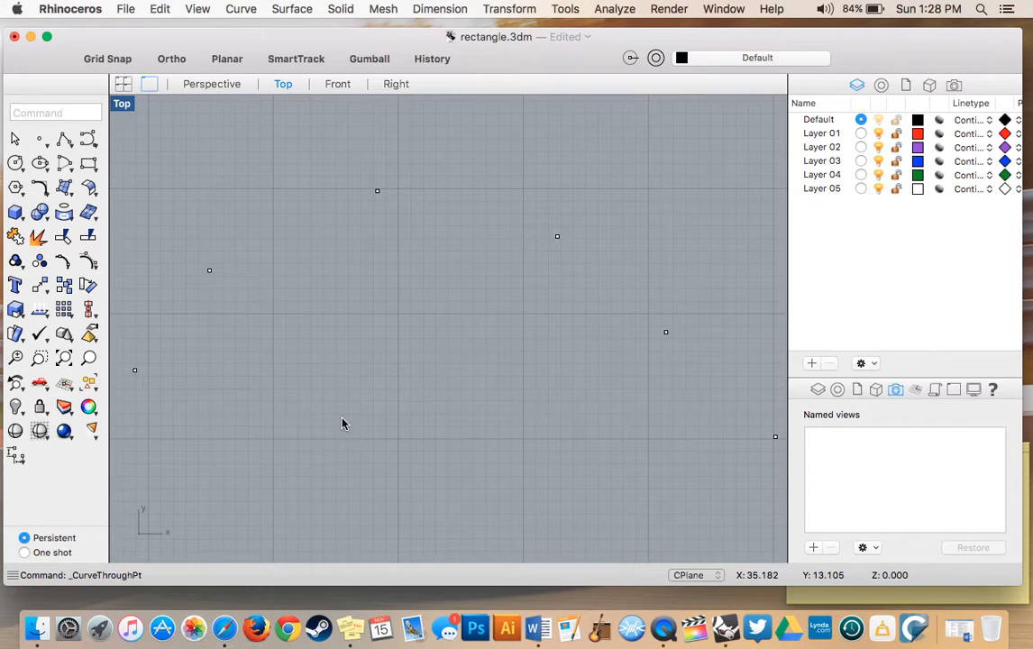
left_click(93, 138)
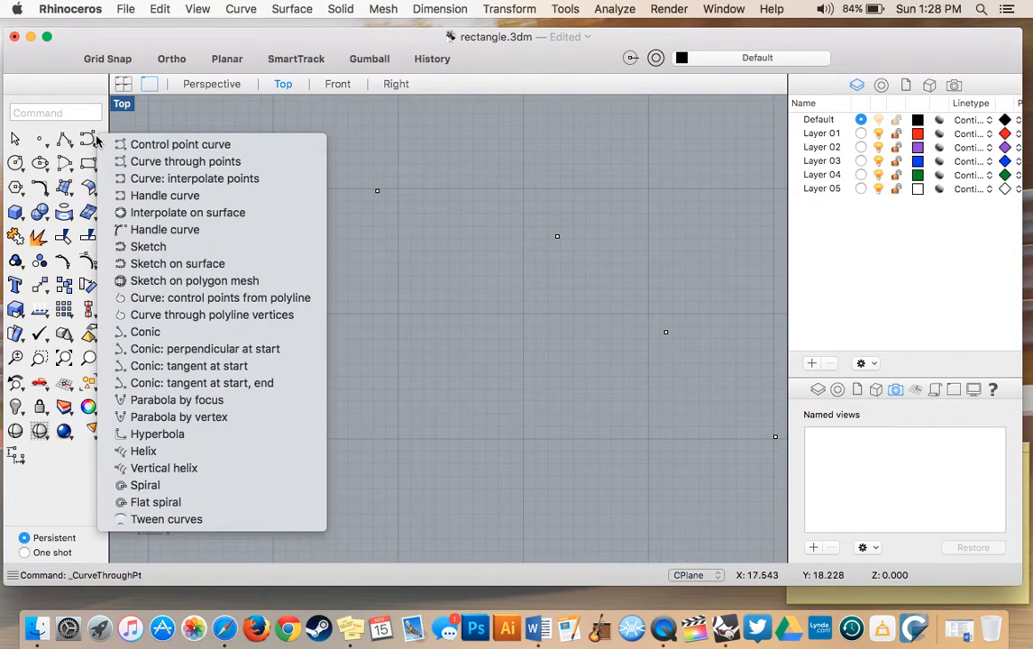
left_click(45, 136)
left_click(55, 185)
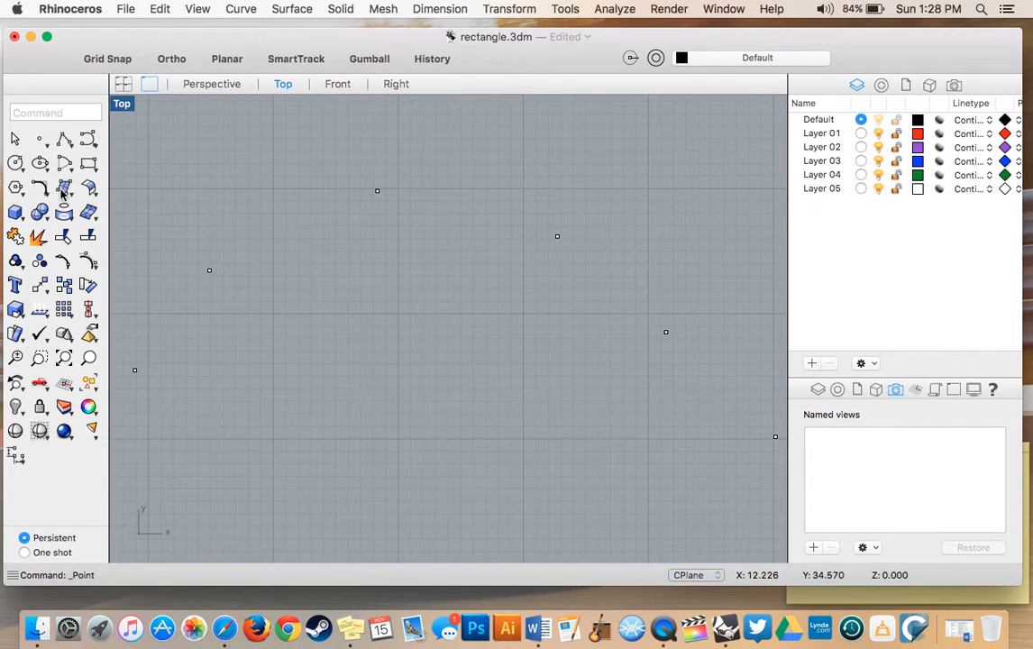
left_click(64, 141)
left_click(86, 137)
Delete all six remaining arch points in the Top view.
left_click_drag(129, 147, 782, 532)
key("Delete")
Draw an arched control point curve of degree 2 with nine control points in the Top view, and delete it.
left_click(88, 144)
left_click(107, 154)
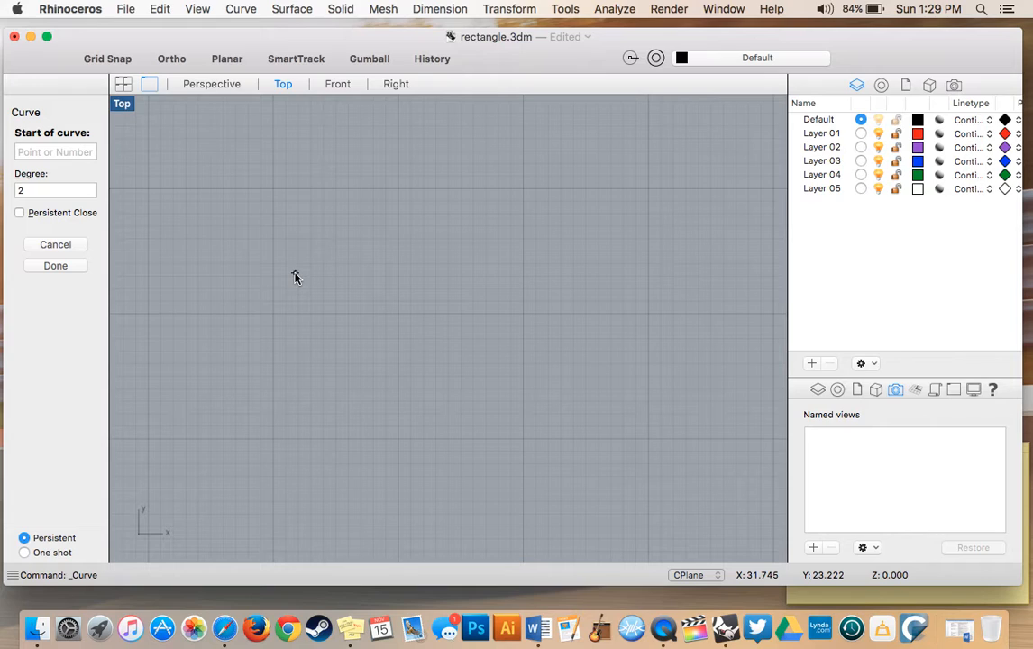
left_click(206, 349)
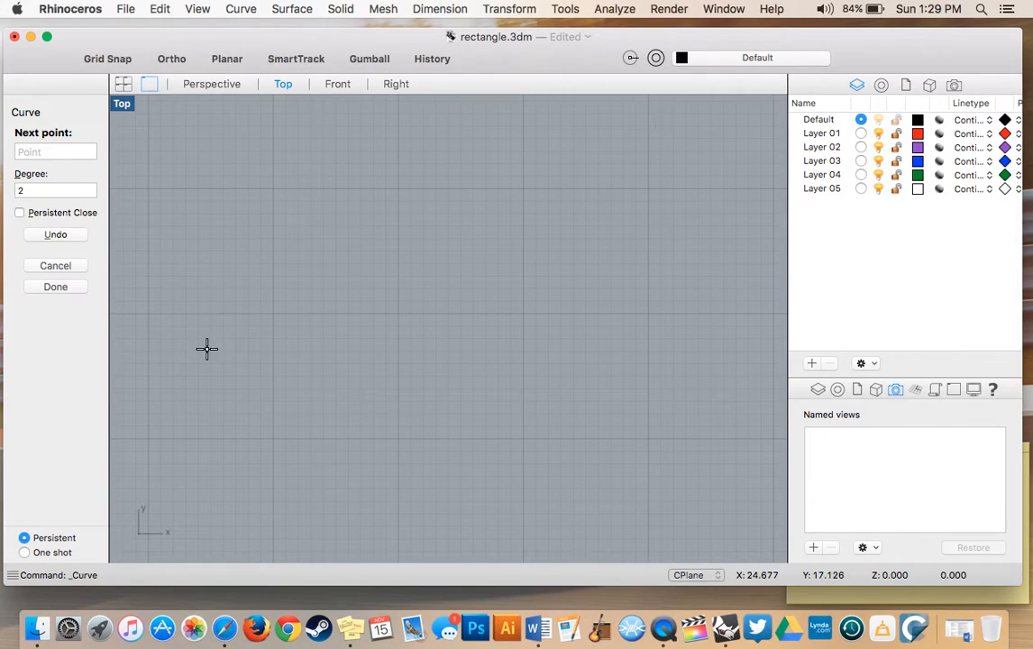
left_click(232, 278)
left_click(287, 234)
left_click(371, 207)
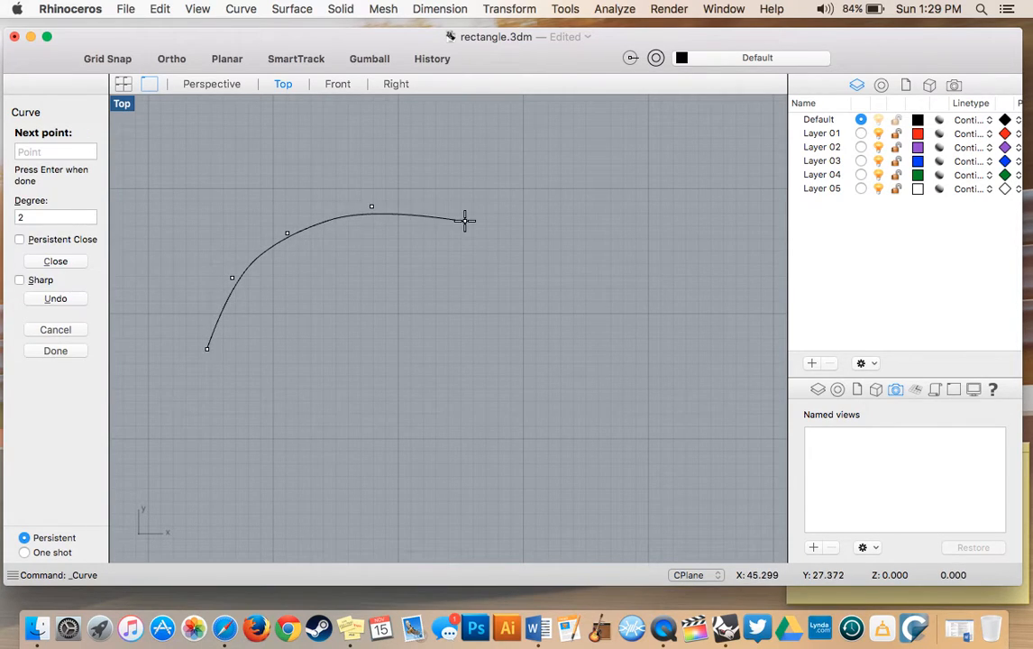
left_click(465, 221)
left_click(559, 257)
left_click(646, 324)
left_click(705, 396)
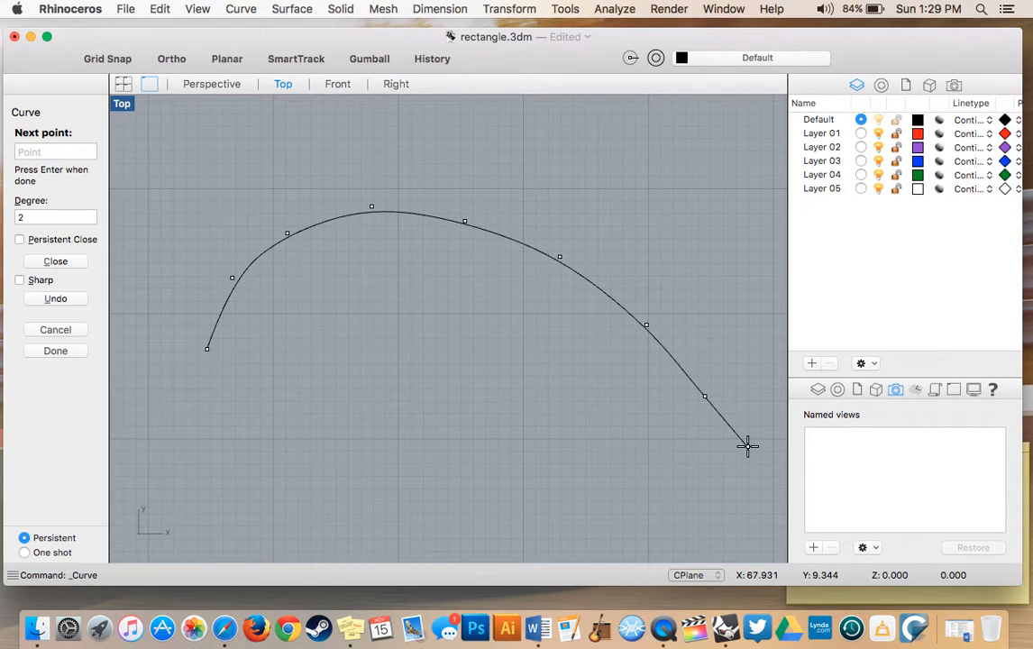
left_click(748, 446)
key("Return")
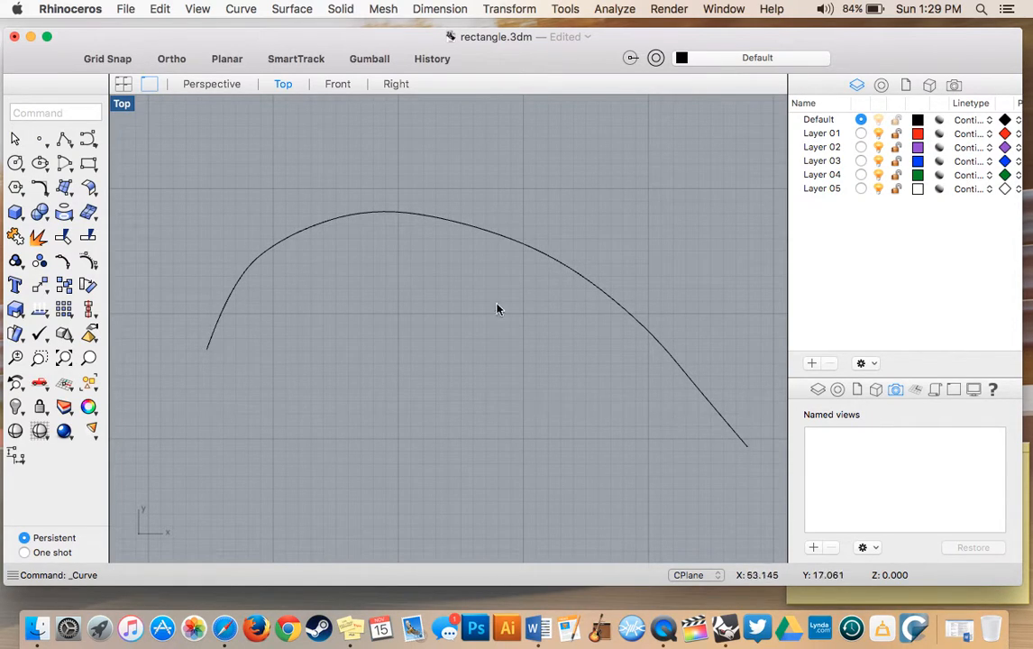
left_click(374, 217)
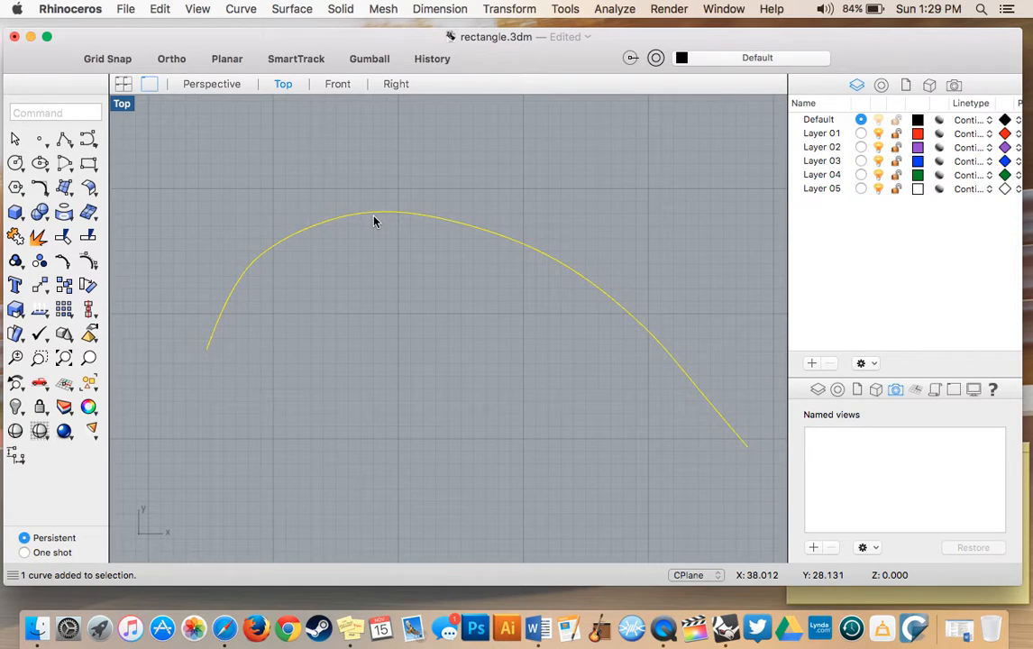
key("Delete")
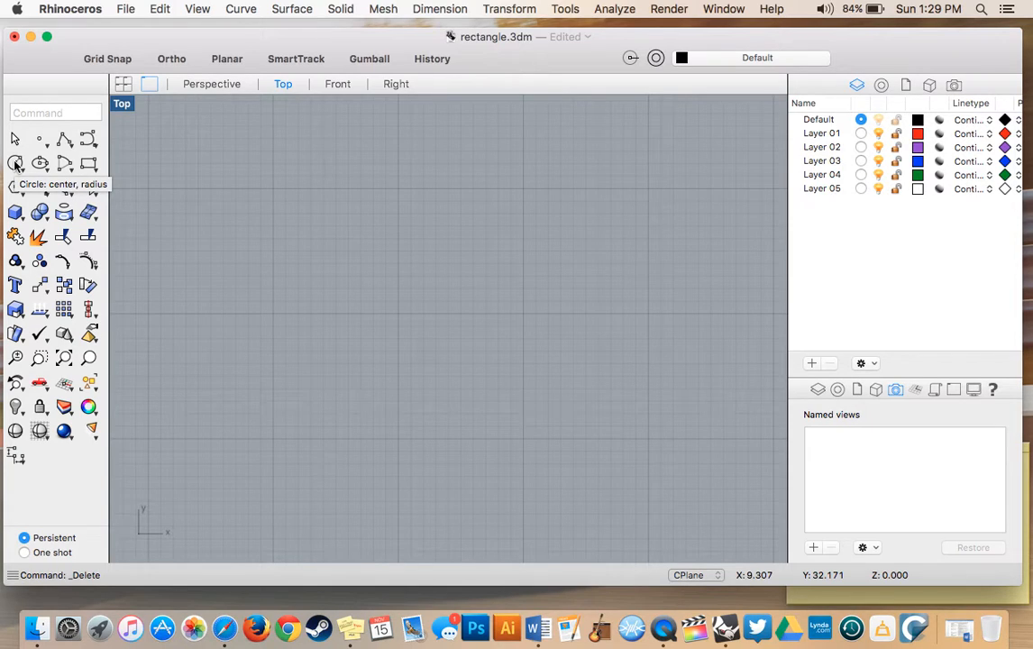
Draw a circle with a radius of about 7 through three points, two level with each other and the third above them.
left_click(14, 164)
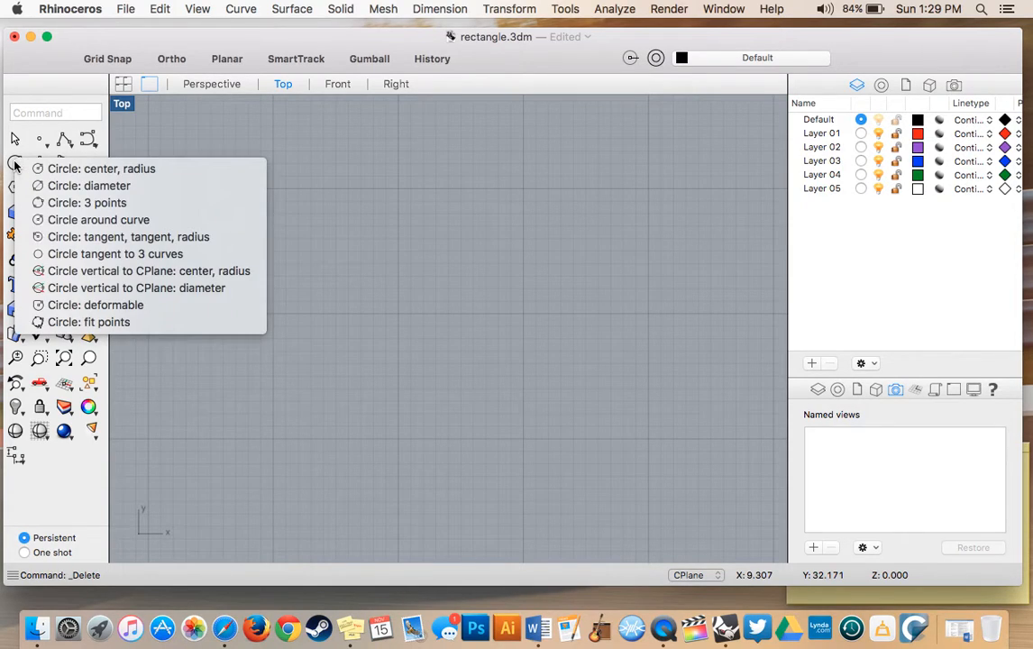
left_click(59, 204)
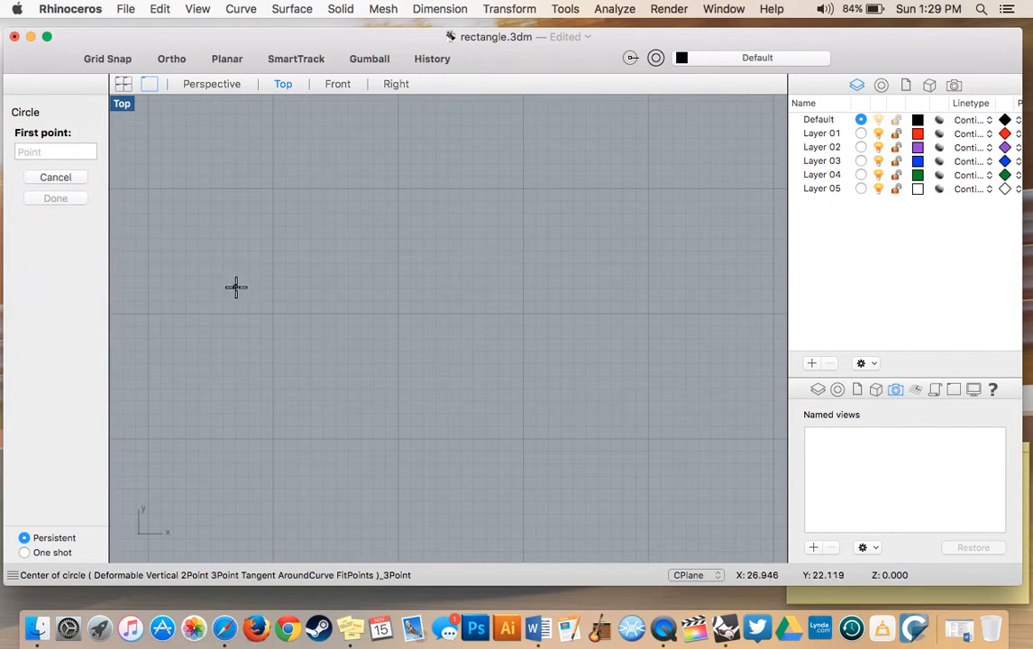
left_click(283, 303)
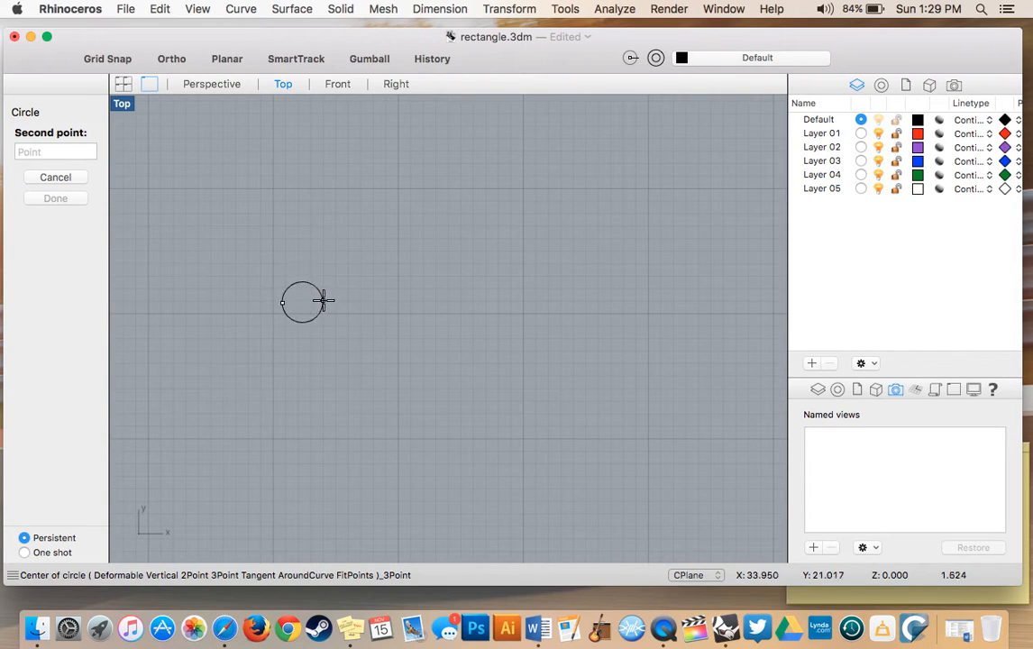
left_click(386, 304)
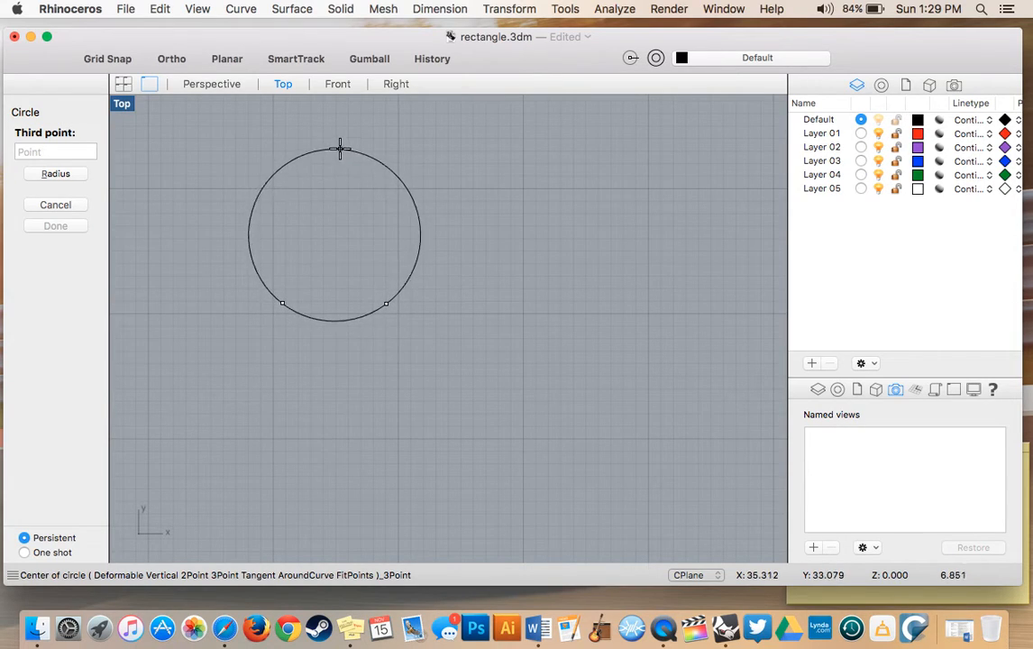
left_click(341, 142)
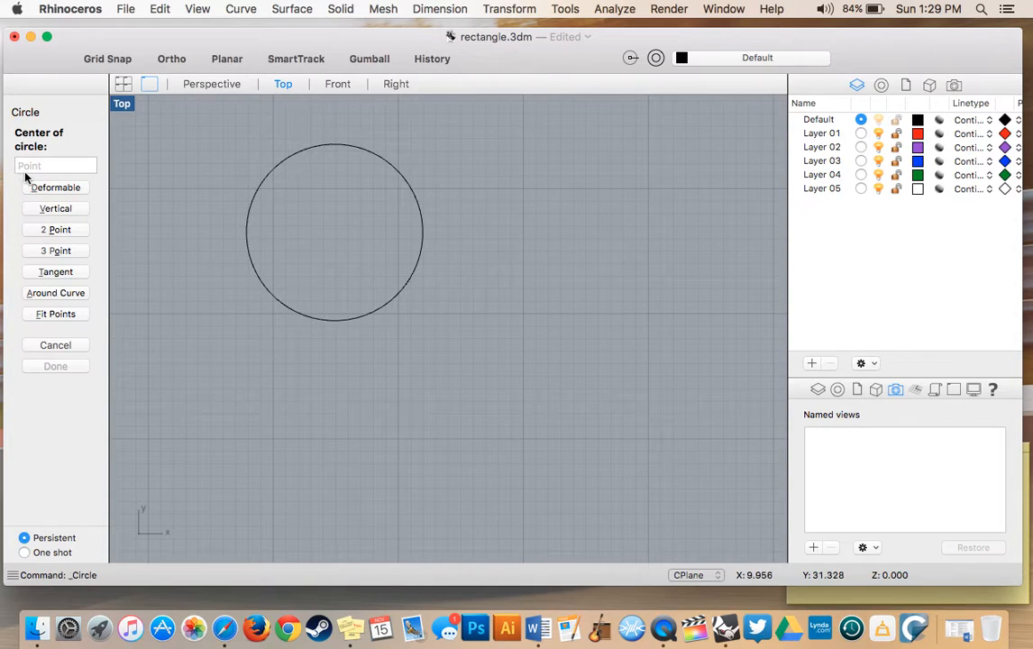
Draw a smaller 2 Point circle below the first by the ends of its horizontal diameter, and delete both circles.
left_click(50, 229)
left_click(231, 412)
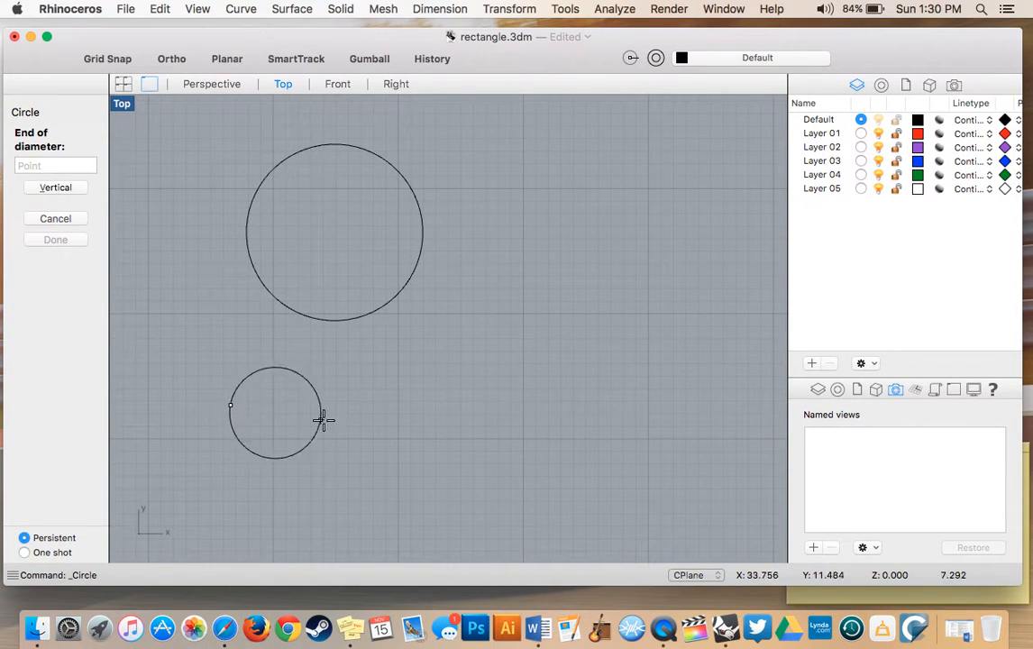
left_click(349, 415)
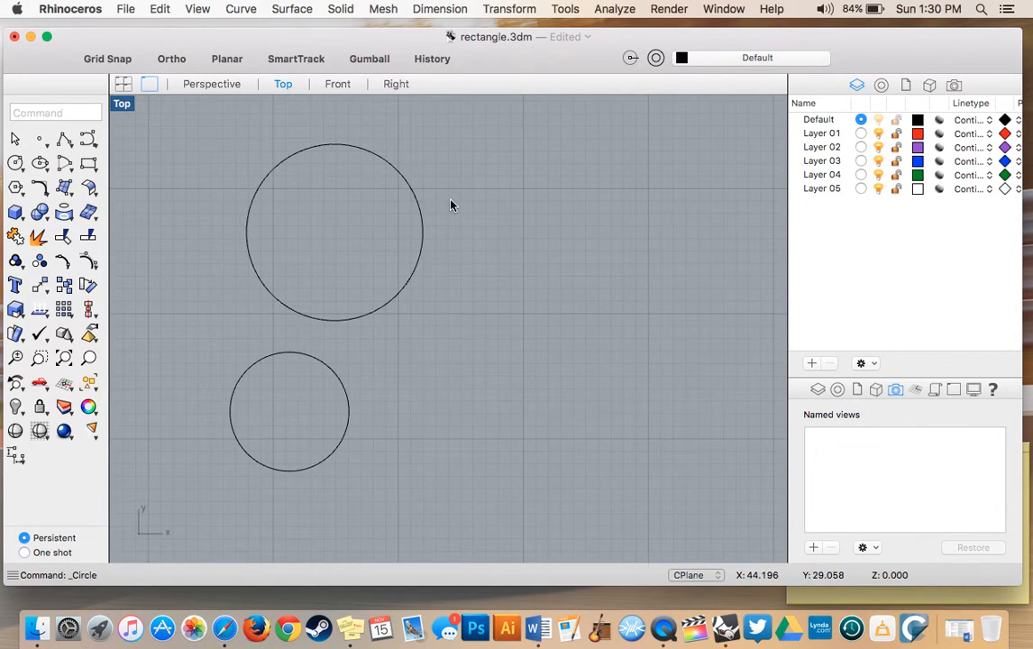
left_click_drag(465, 153, 229, 494)
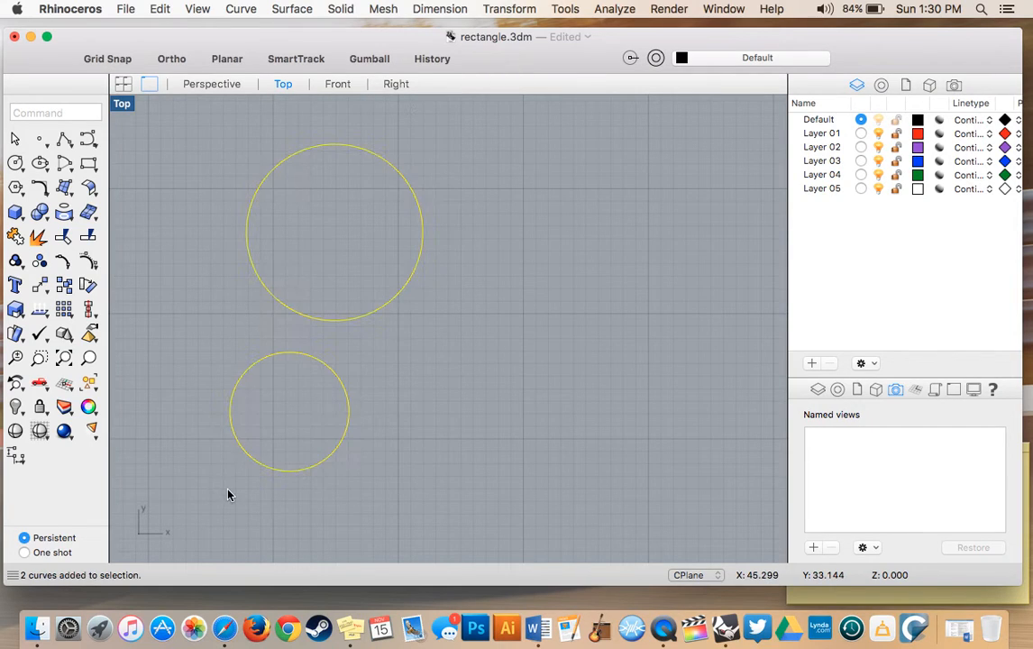
key("Delete")
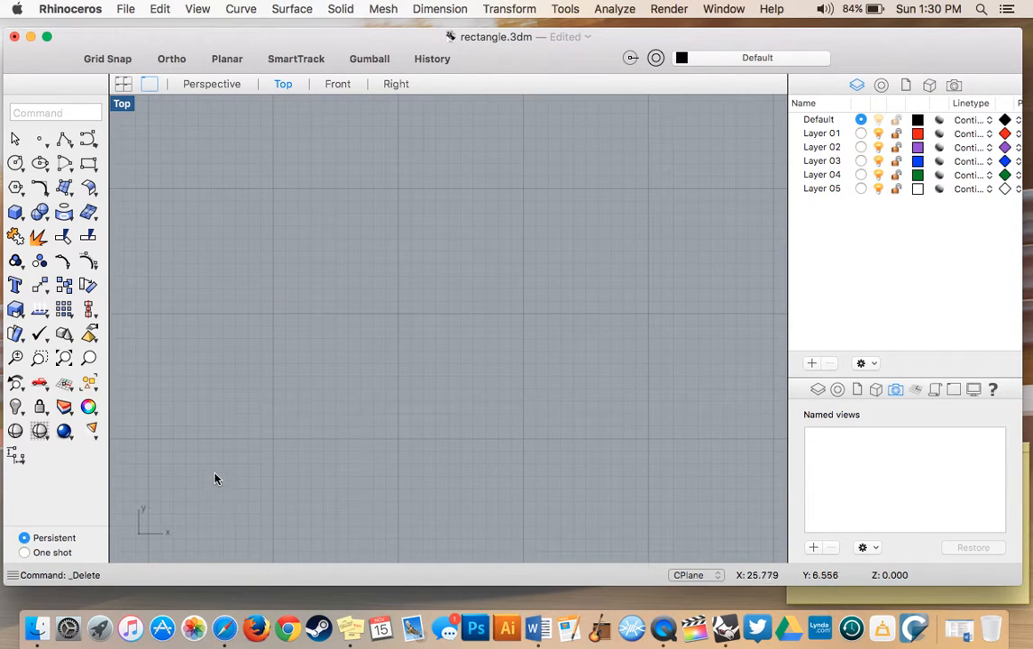
Draw a wide, flat ellipse from its center with a near-horizontal first axis, and delete it.
left_click(41, 163)
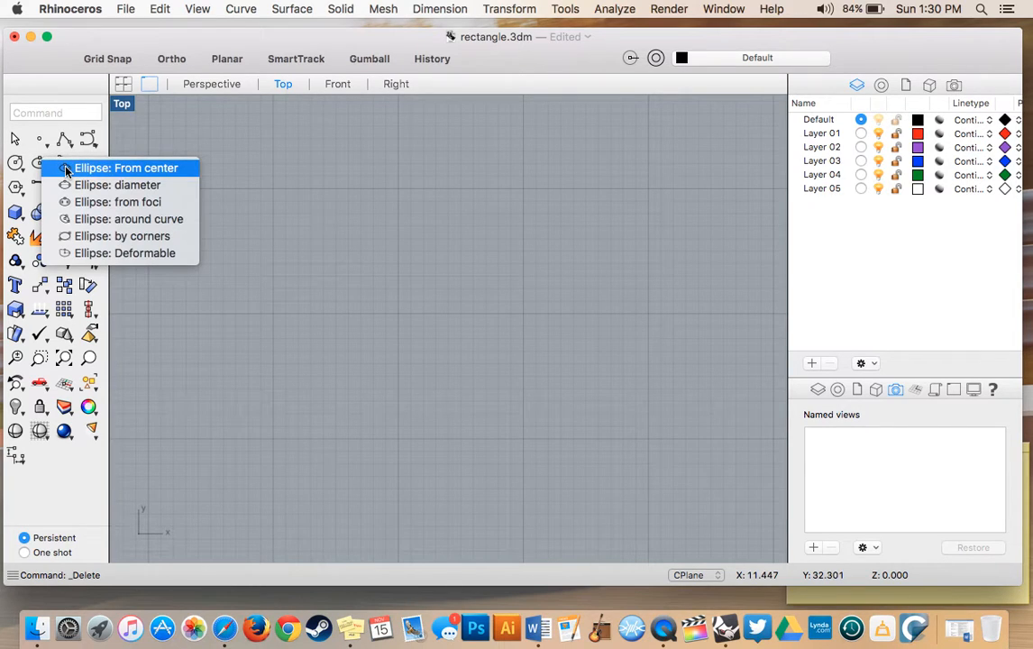
left_click(65, 169)
left_click(291, 317)
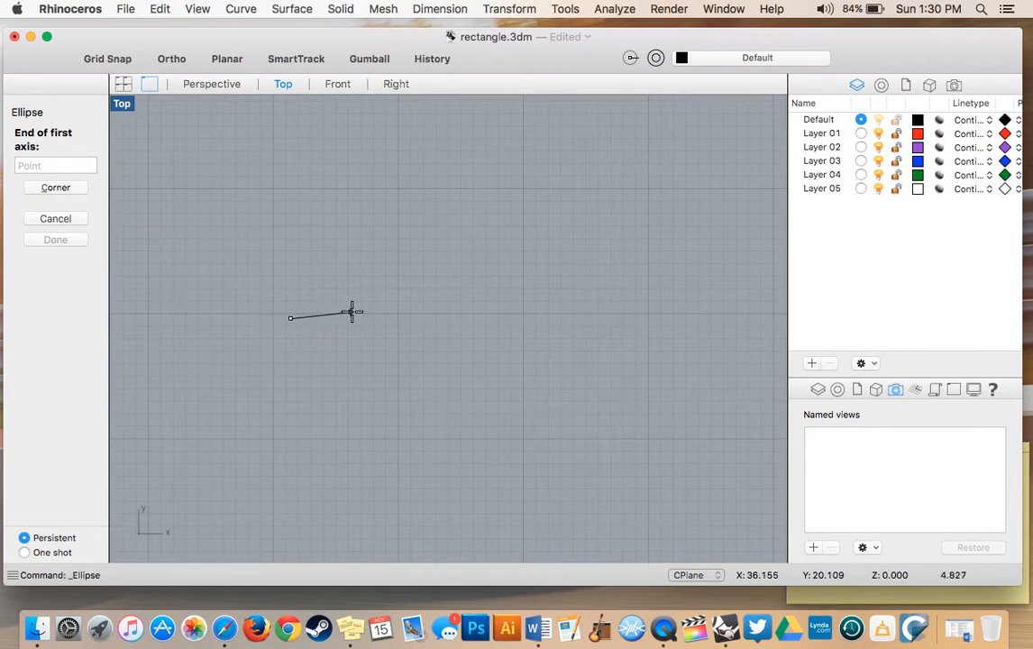
left_click(432, 317)
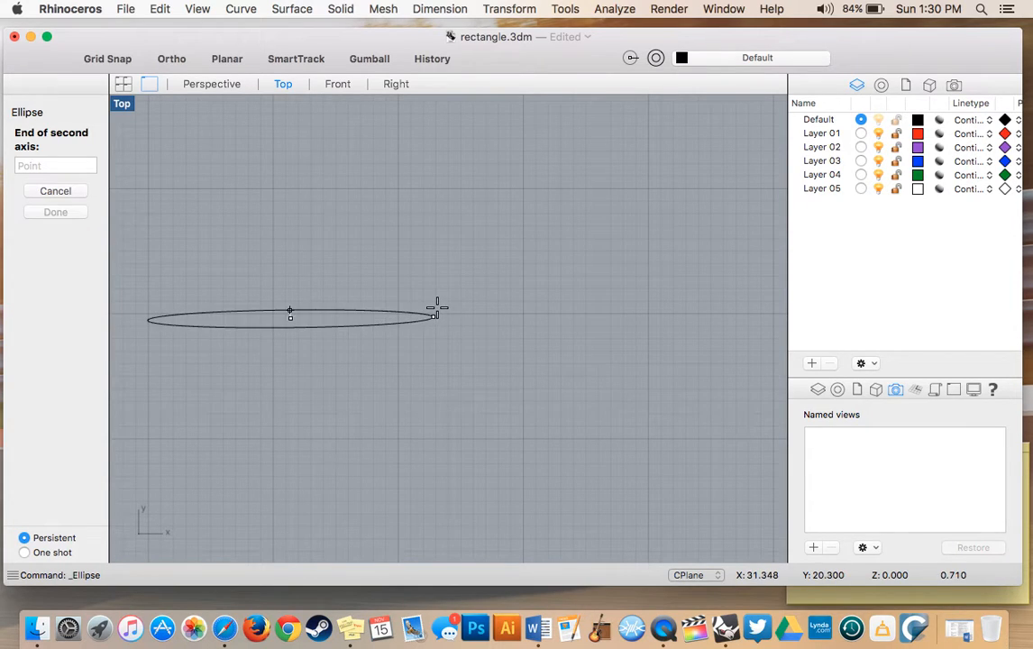
left_click(439, 285)
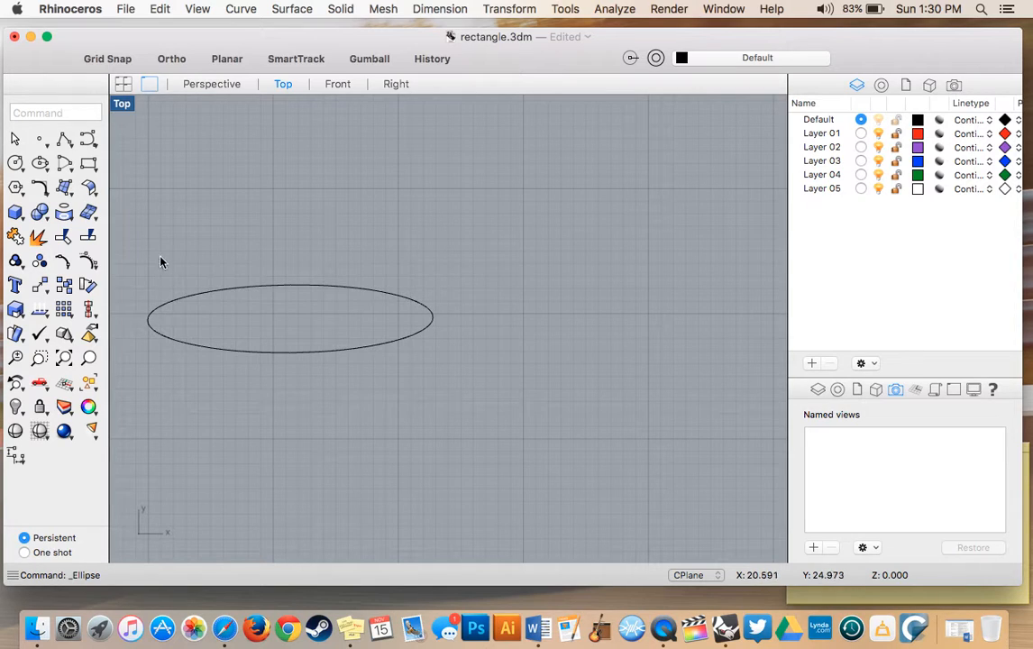
left_click(190, 296)
key("Delete")
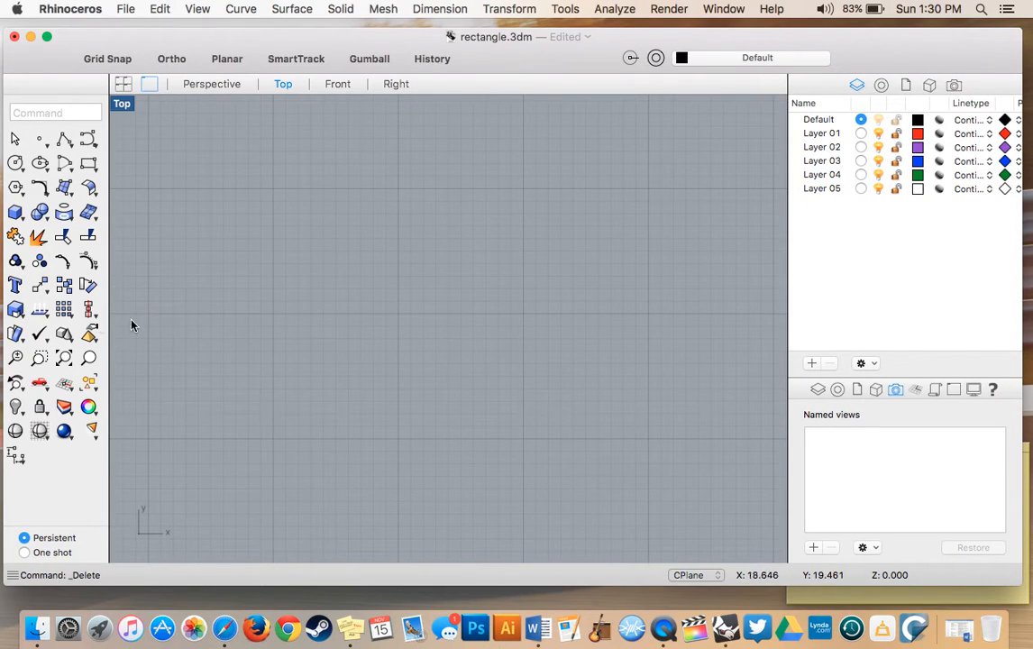
Draw a flat ellipse by diameter, with a near-horizontal first axis and a short second axis, and delete it.
left_click(41, 162)
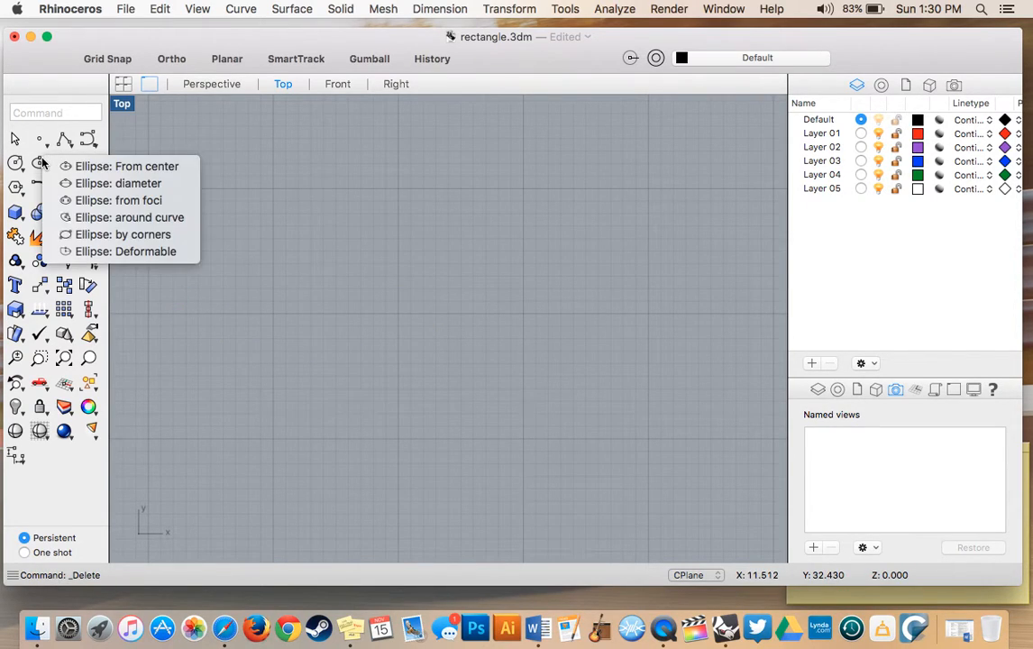
left_click(104, 183)
left_click(252, 325)
left_click(457, 323)
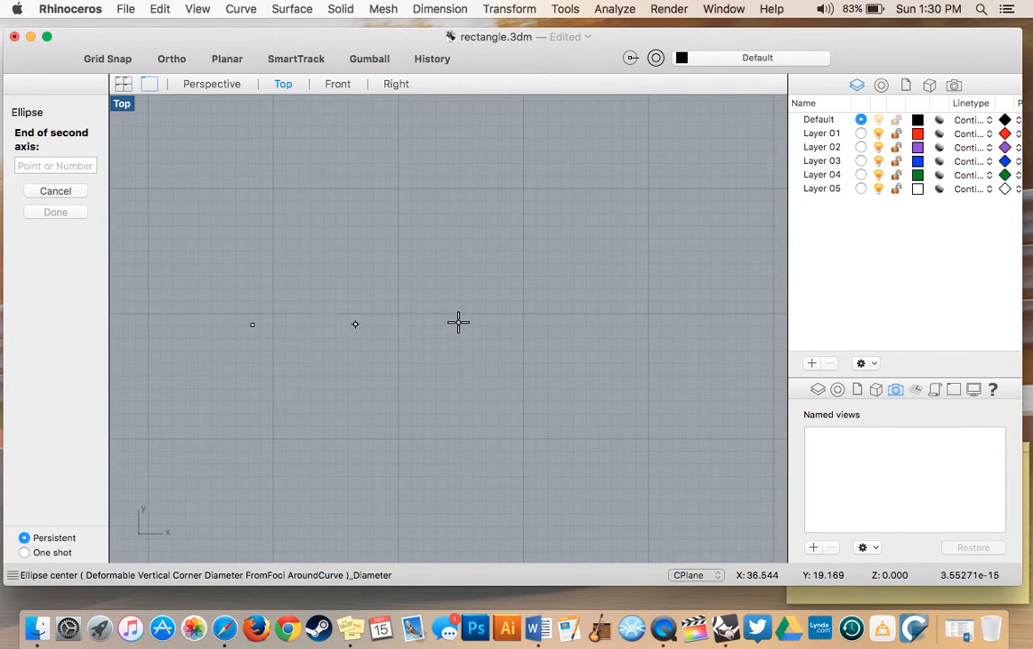
left_click(483, 298)
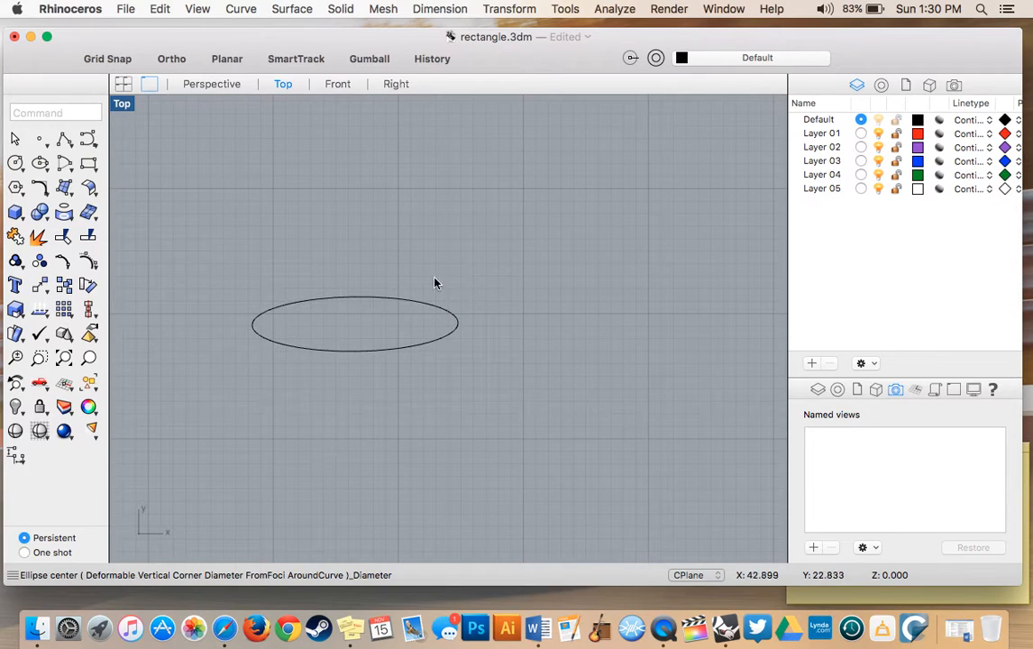
left_click_drag(214, 226, 492, 499)
key("Delete")
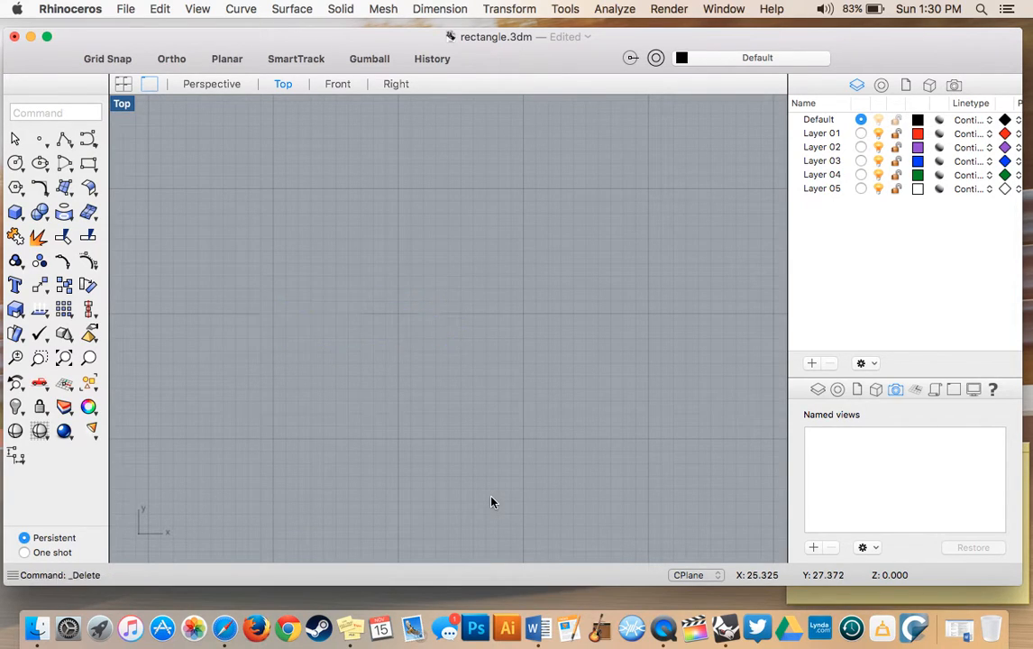
Draw a 90-degree arc by center, start and angle with a near-horizontal start radius, and delete it.
left_click(71, 162)
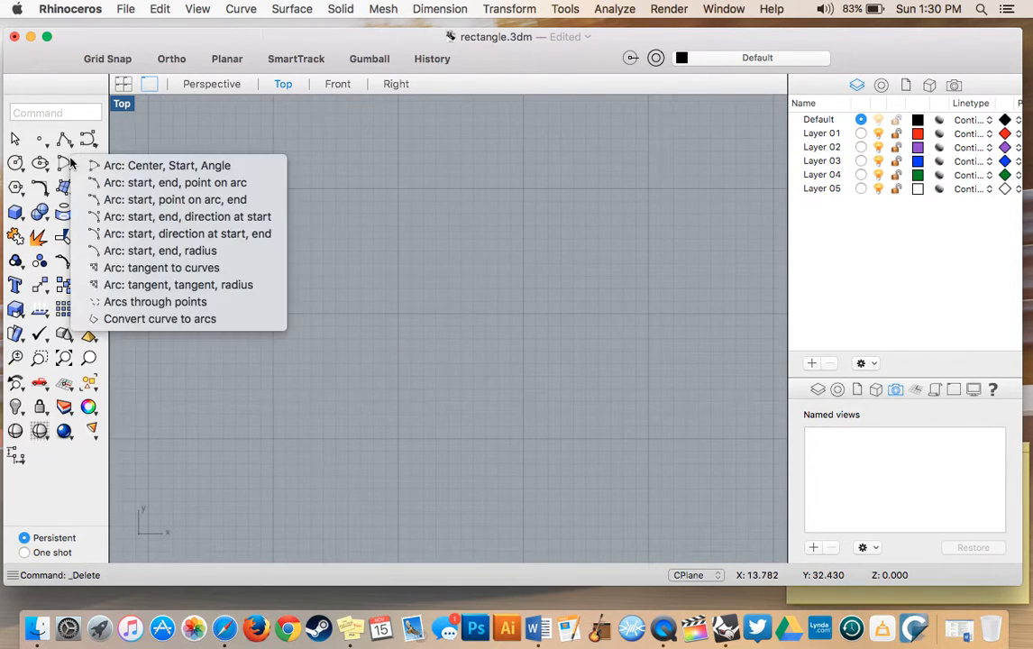
left_click(144, 165)
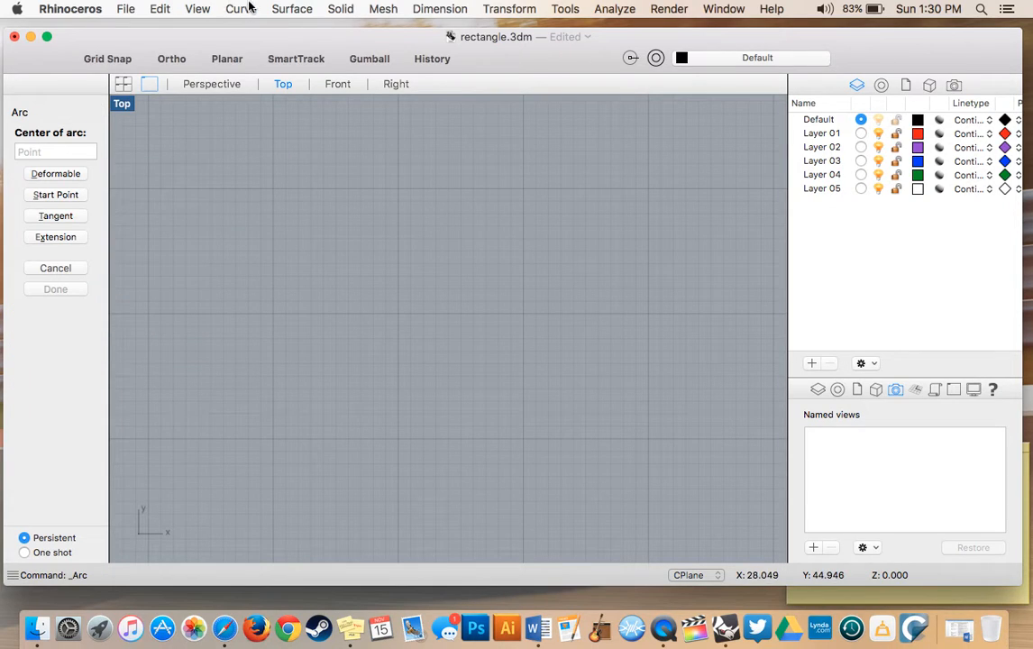
left_click(208, 325)
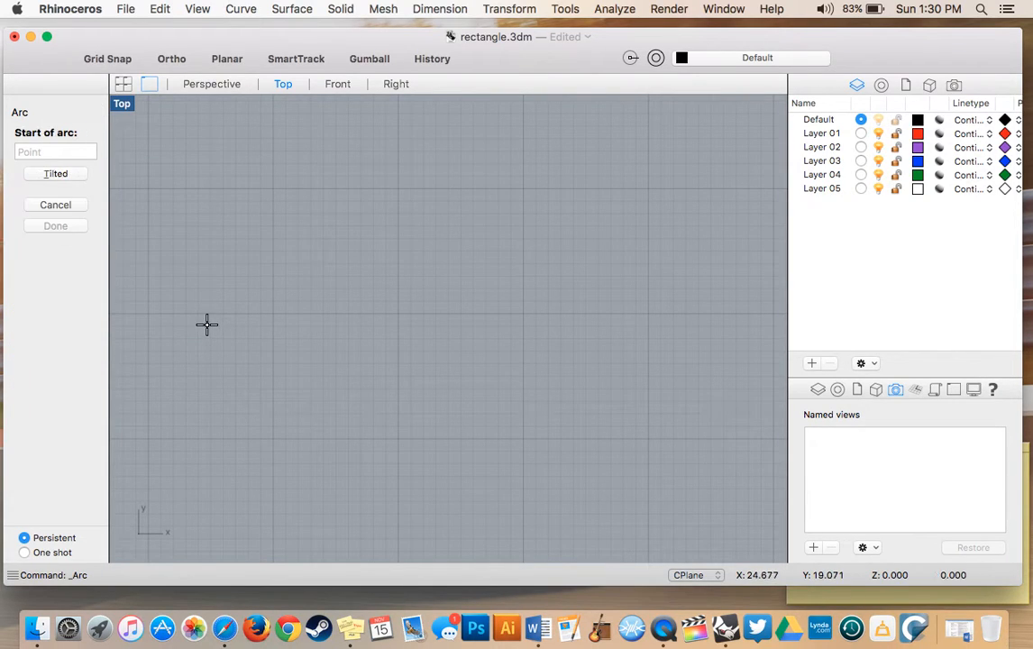
left_click(433, 324)
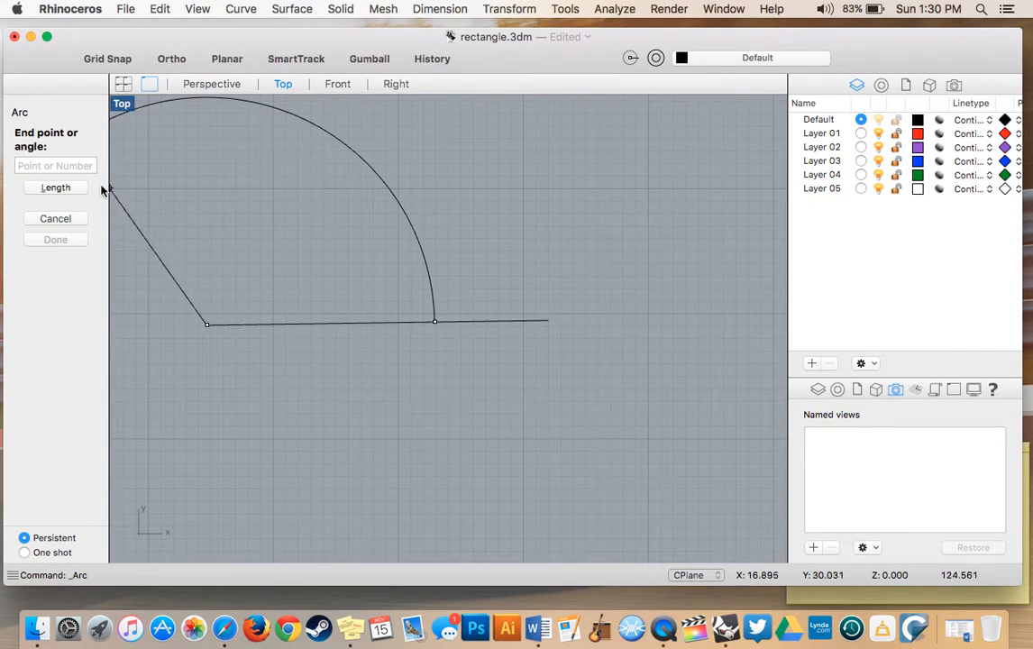
left_click(83, 164)
type("90")
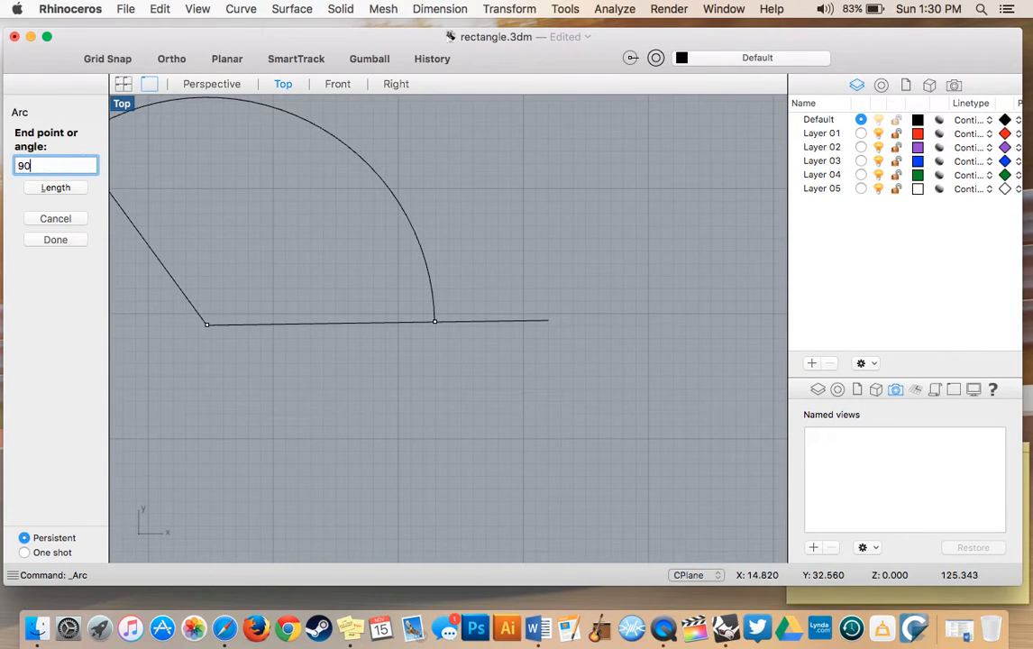
key("Return")
scroll(224, 229, "up", 3)
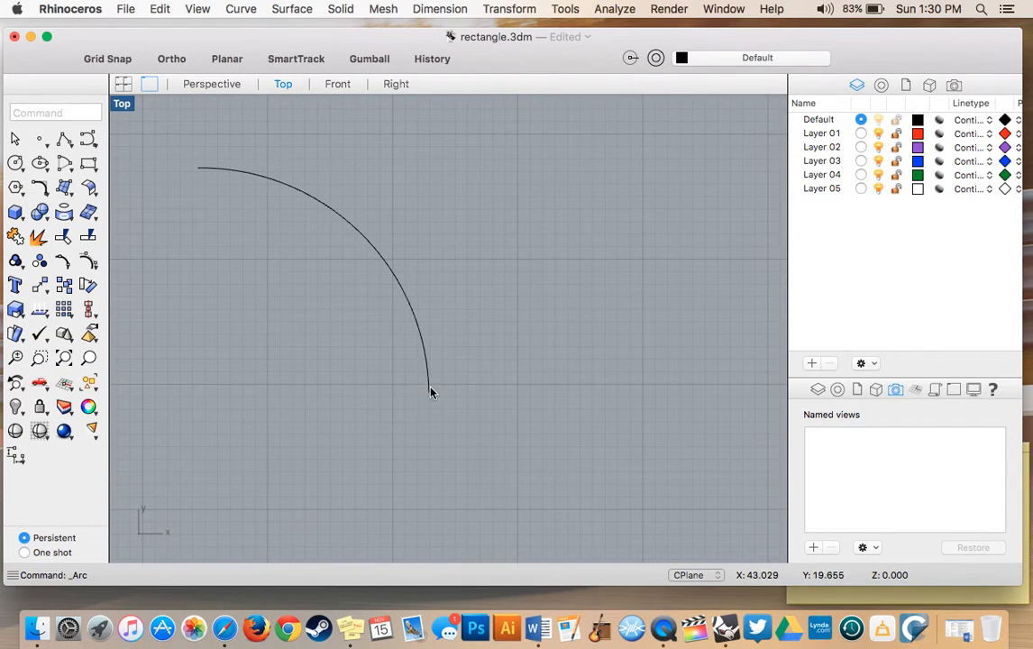
left_click(257, 182)
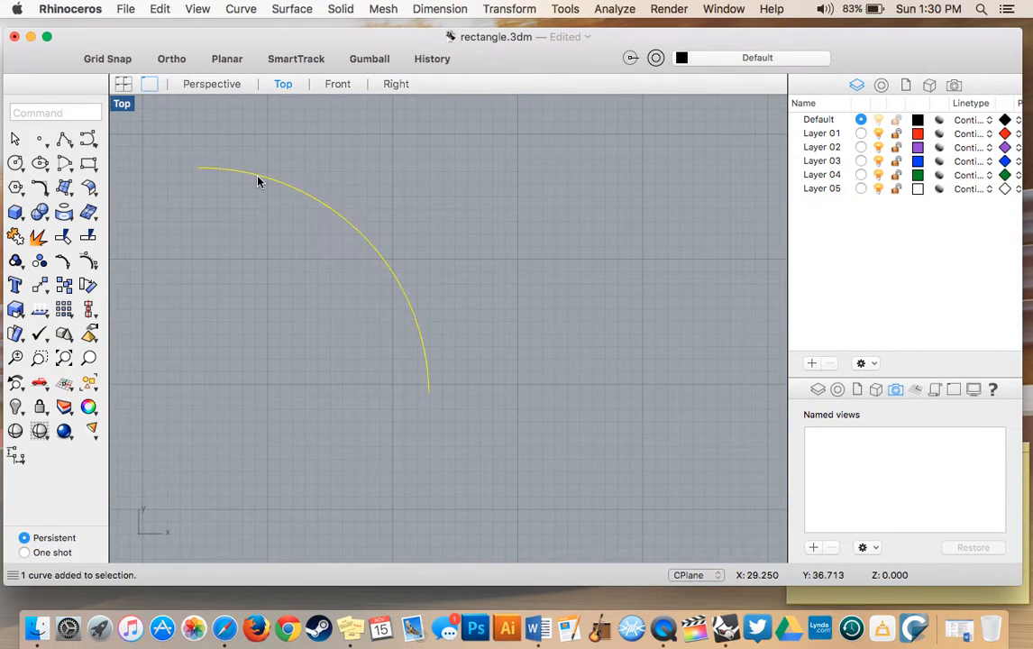
key("Delete")
Draw a wide Rounded rectangle by opposite corners, with its corner arcs enlarged into semicircular ends, and delete it.
left_click(89, 163)
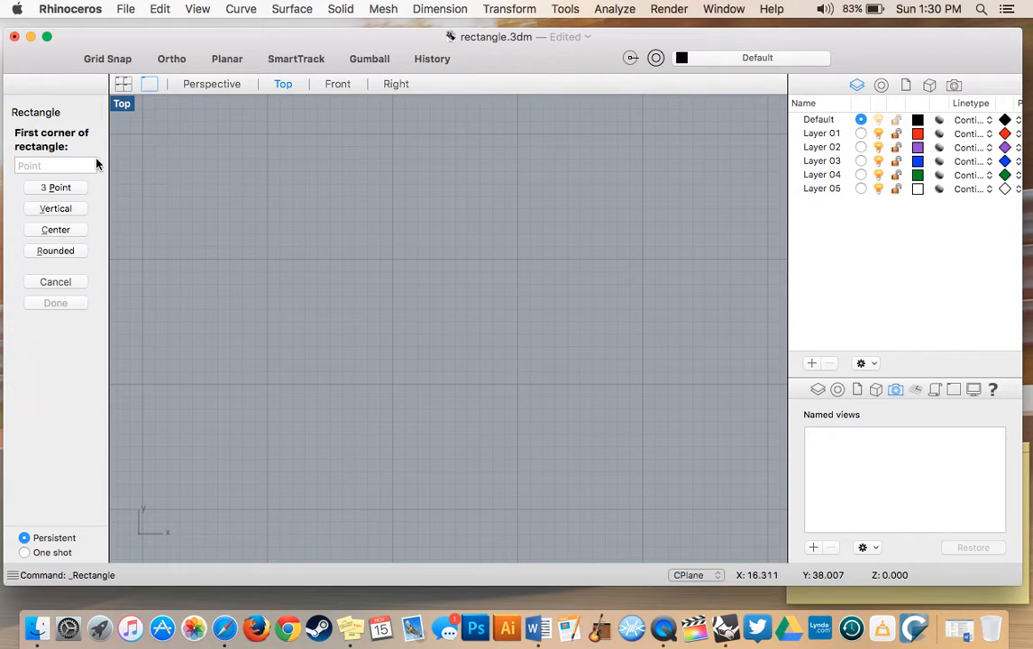
left_click(58, 281)
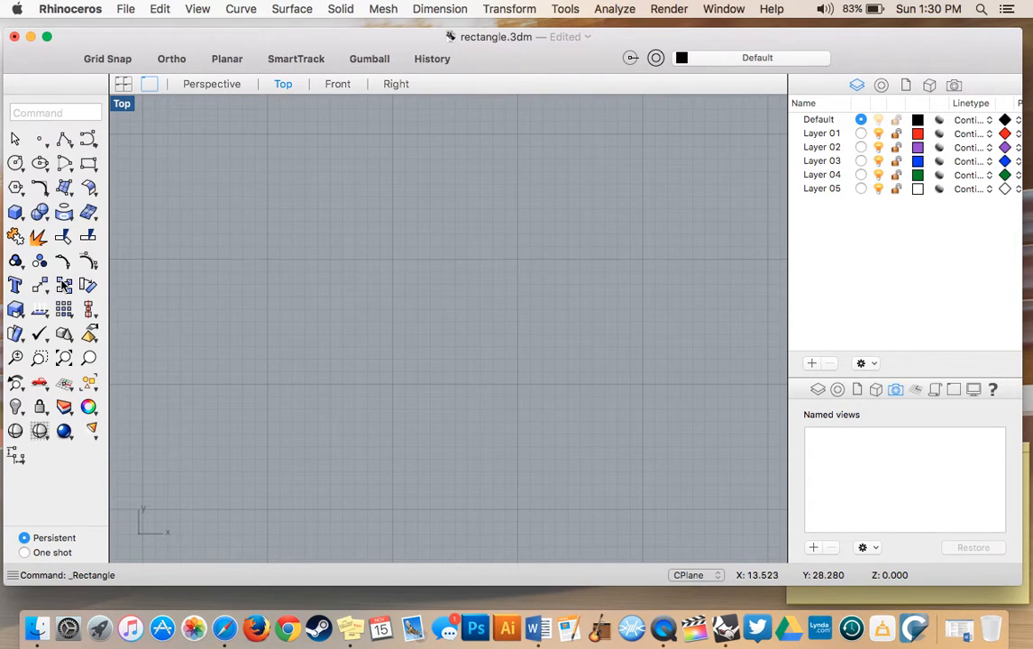
left_click(88, 165)
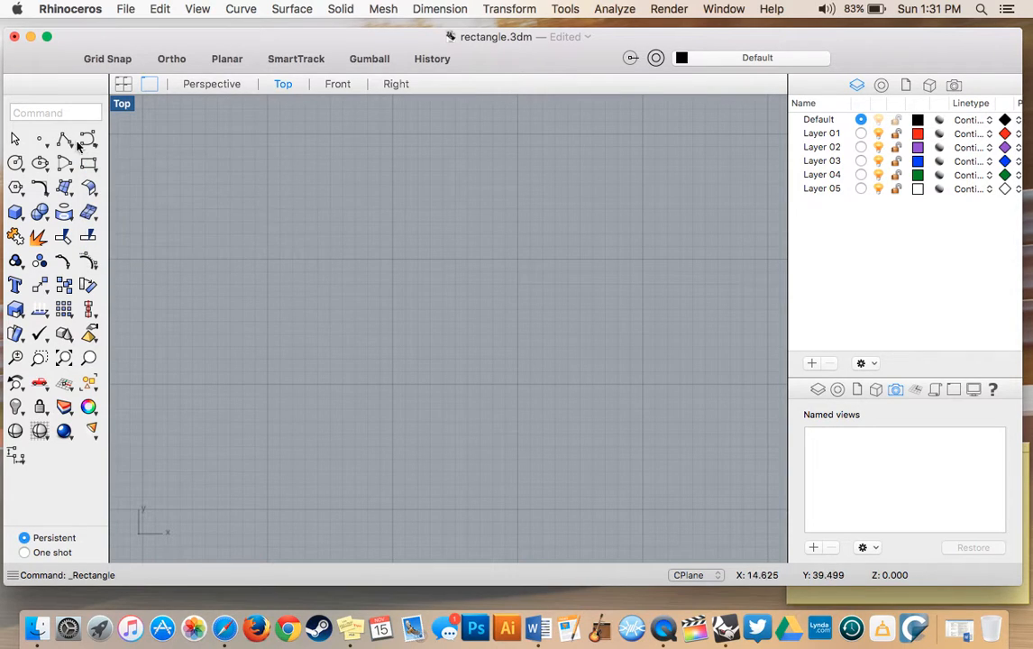
left_click(88, 165)
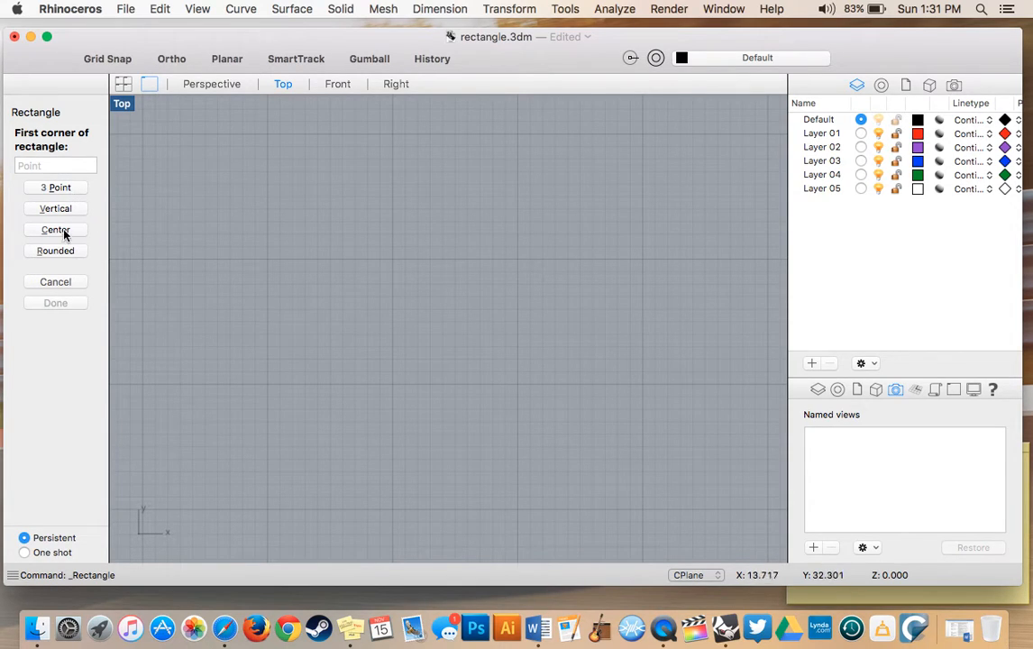
left_click(55, 253)
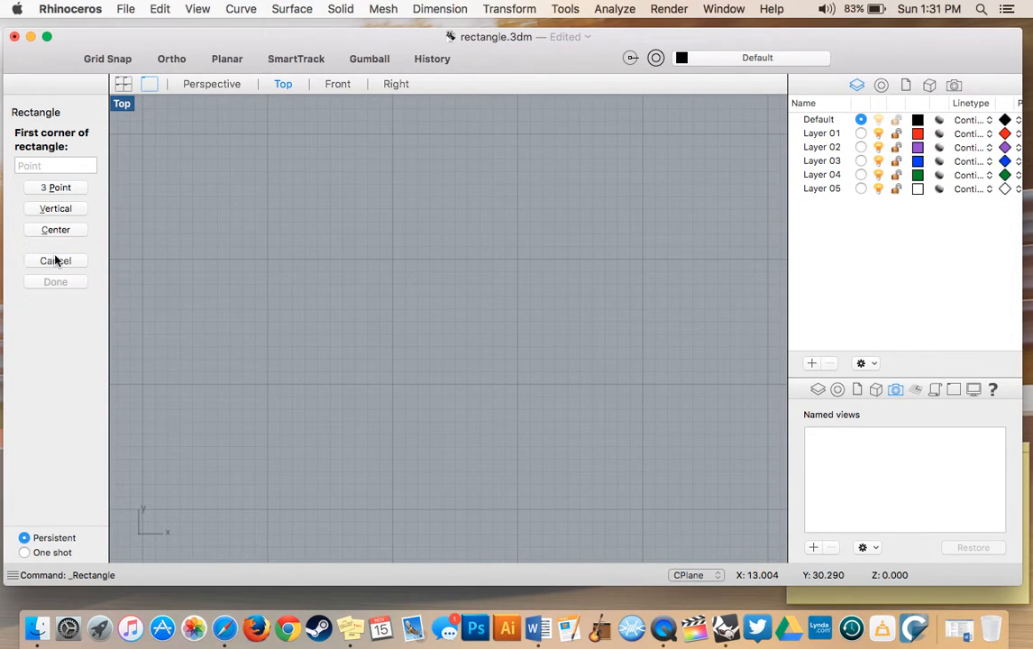
left_click(205, 182)
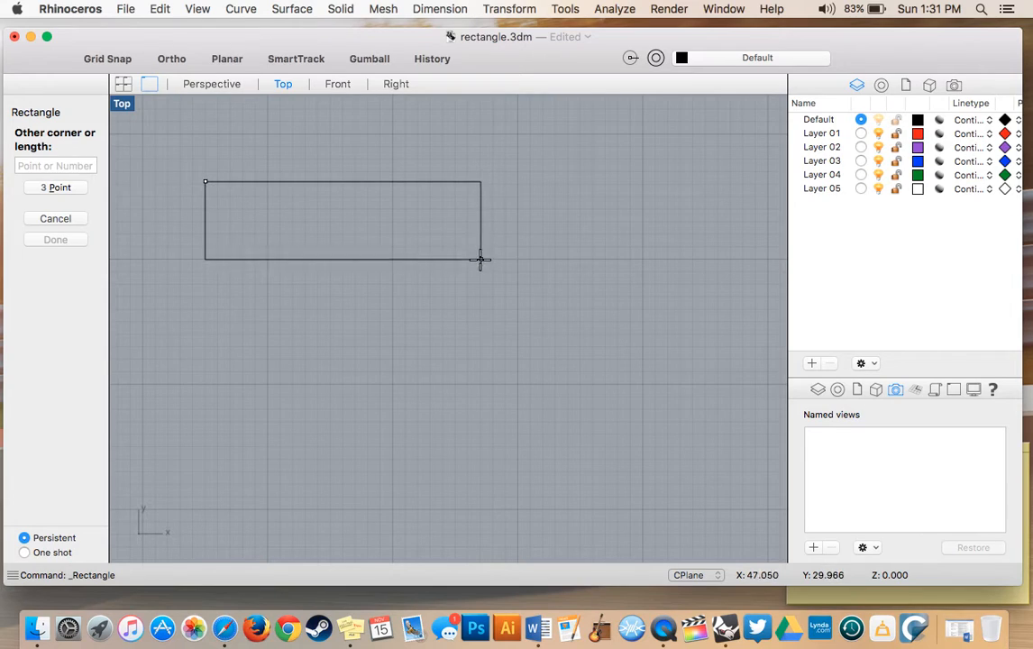
left_click(514, 261)
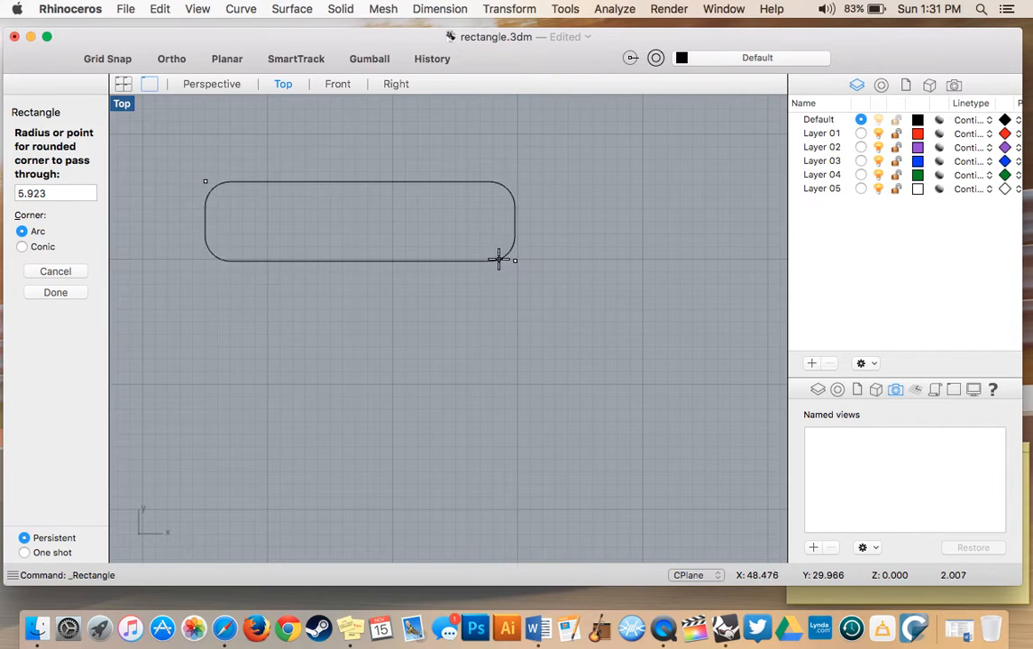
left_click(479, 261)
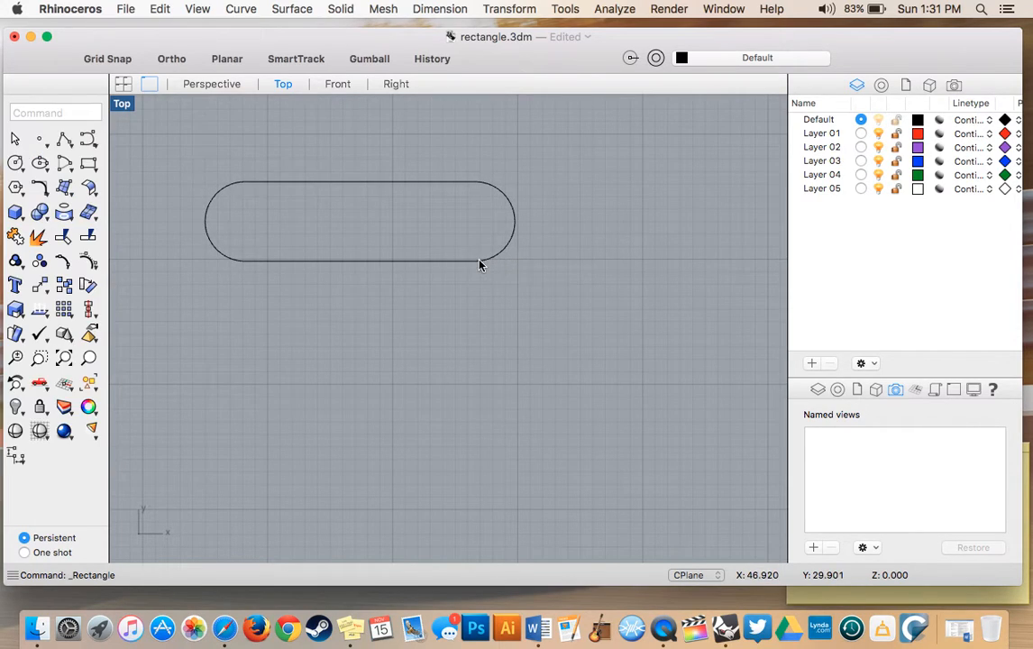
left_click(266, 189)
key("Delete")
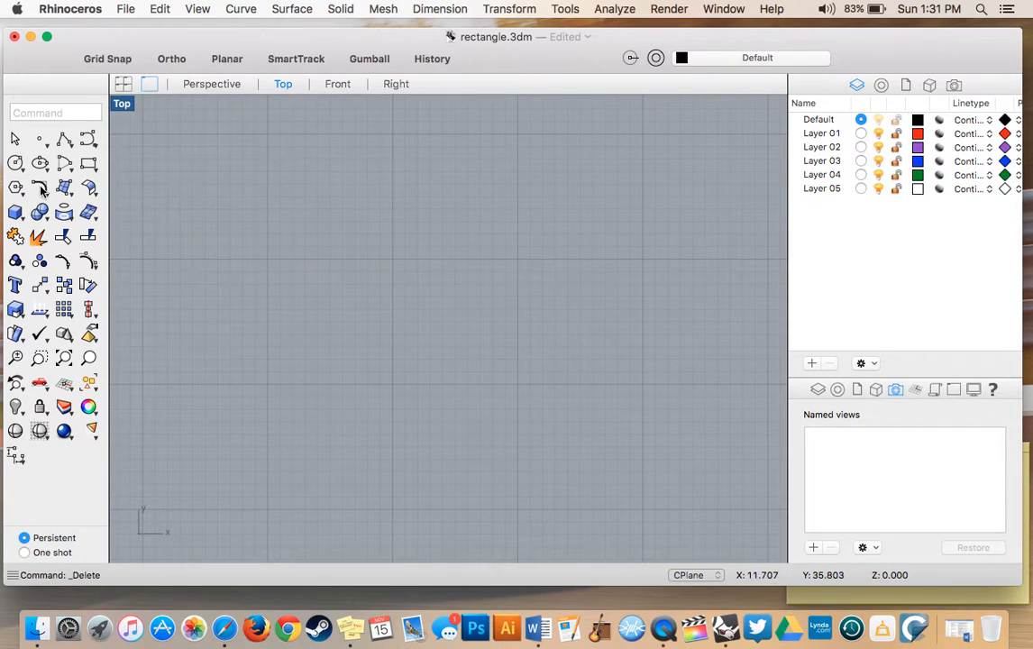
Draw a wide, sharp-cornered rectangle by two opposite corners, and delete it.
left_click(78, 171)
left_click(90, 174)
left_click(197, 183)
left_click(498, 268)
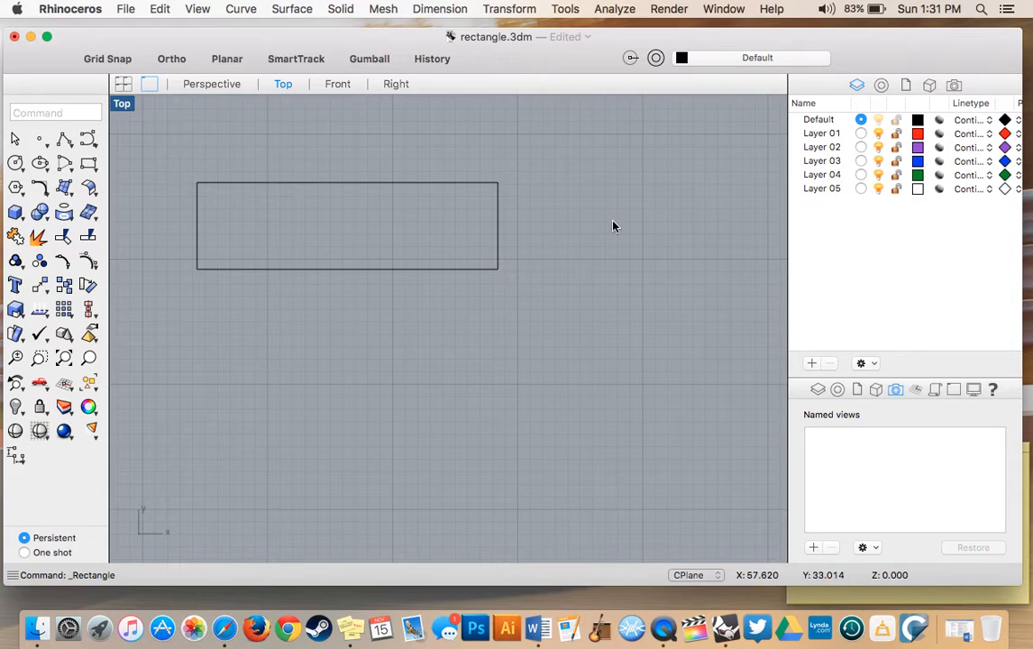
left_click(372, 188)
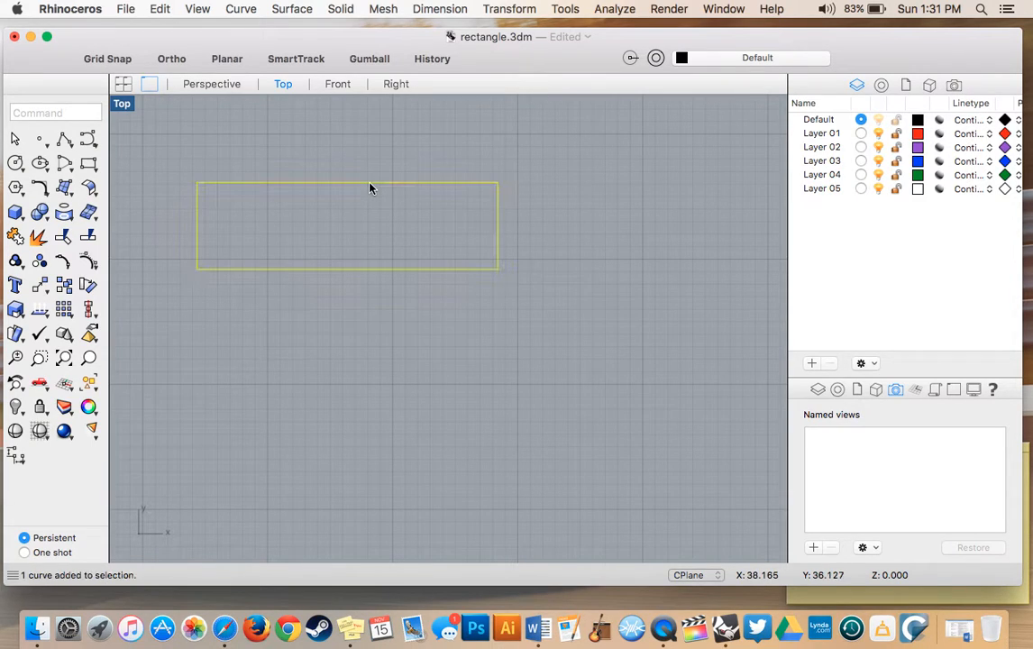
key("Delete")
Draw a 5-sided polygon by Edge, standing upright on a horizontal base, and delete it.
left_click(15, 186)
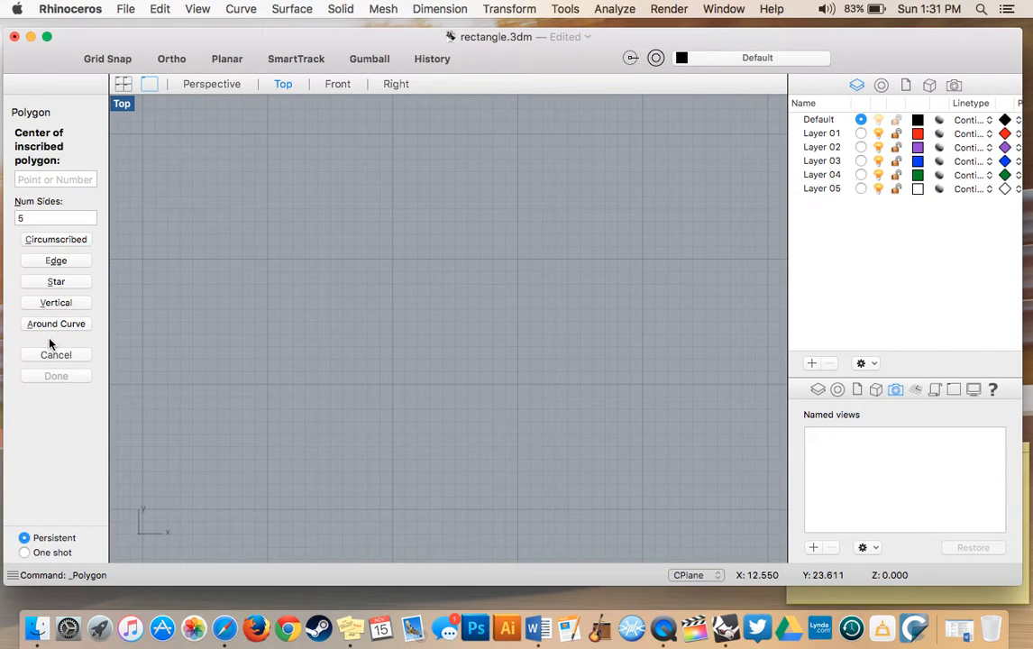
left_click(56, 260)
left_click(230, 230)
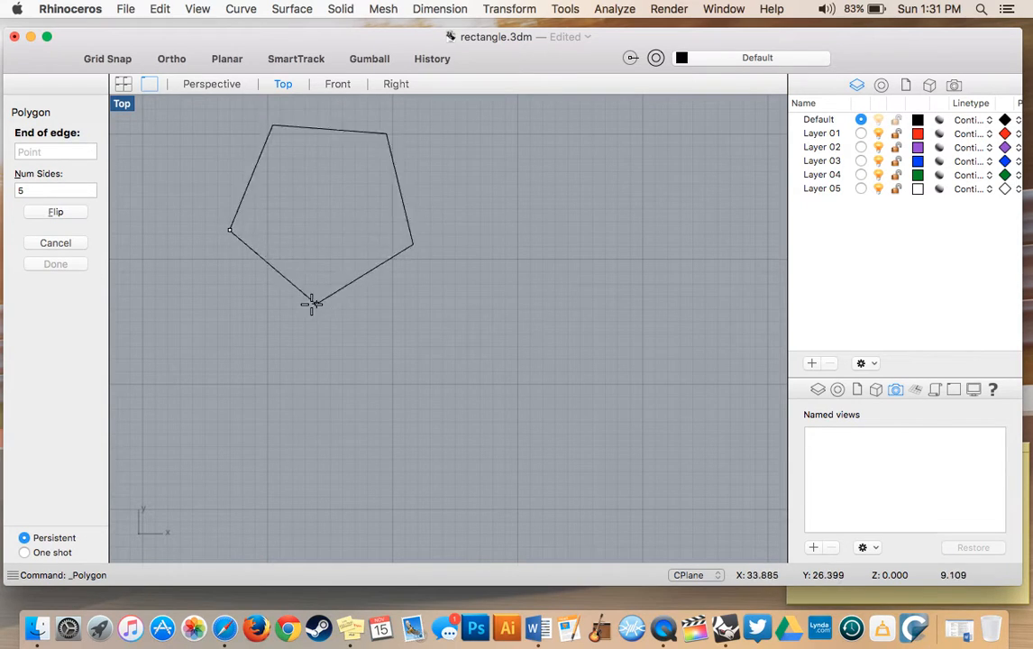
left_click(263, 336)
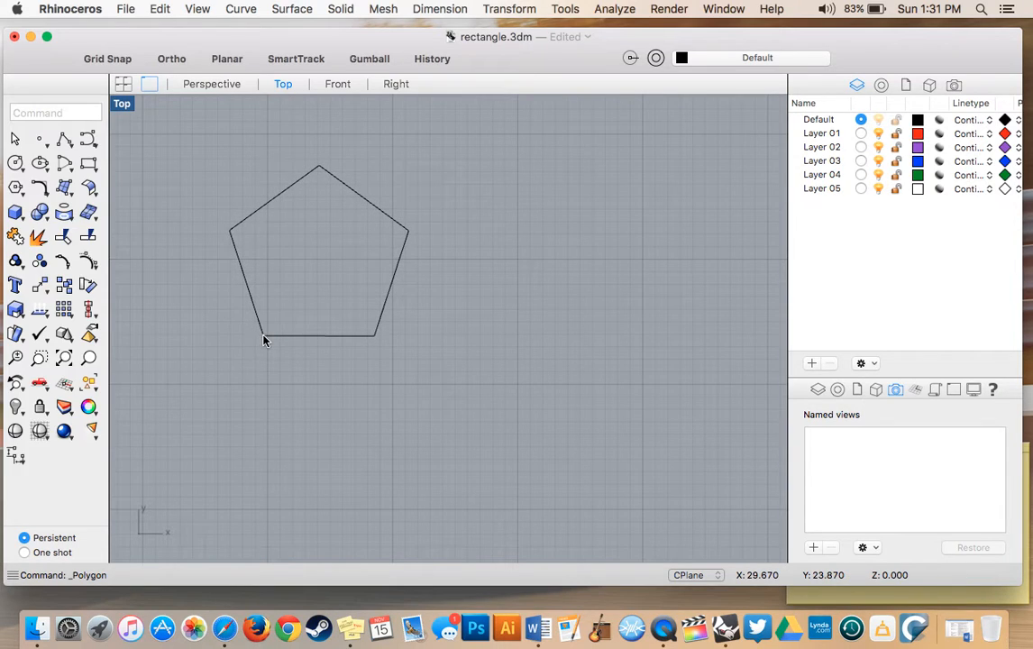
left_click(274, 196)
key("Delete")
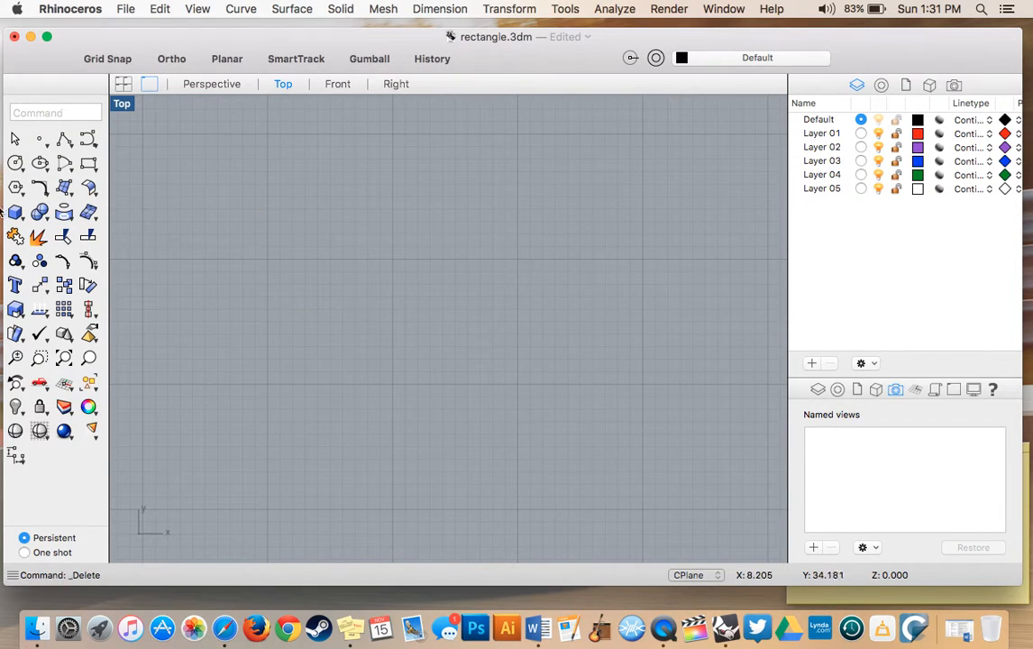
Draw a five-pointed star polygon with an outer radius of about 8.8 and a much smaller second radius, and delete it.
left_click(16, 186)
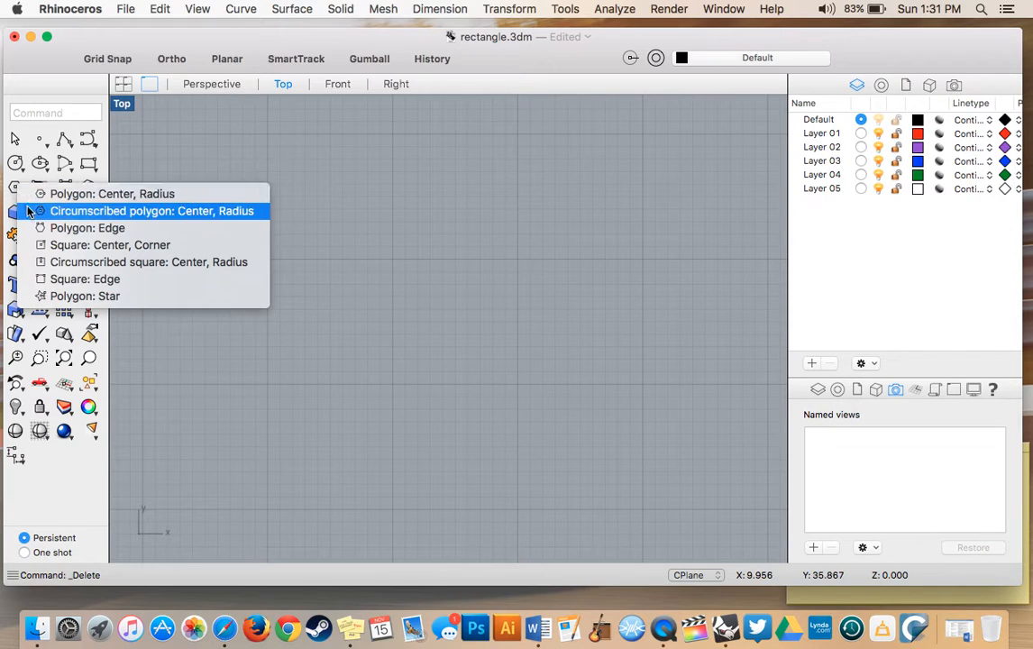
left_click(56, 295)
left_click(215, 227)
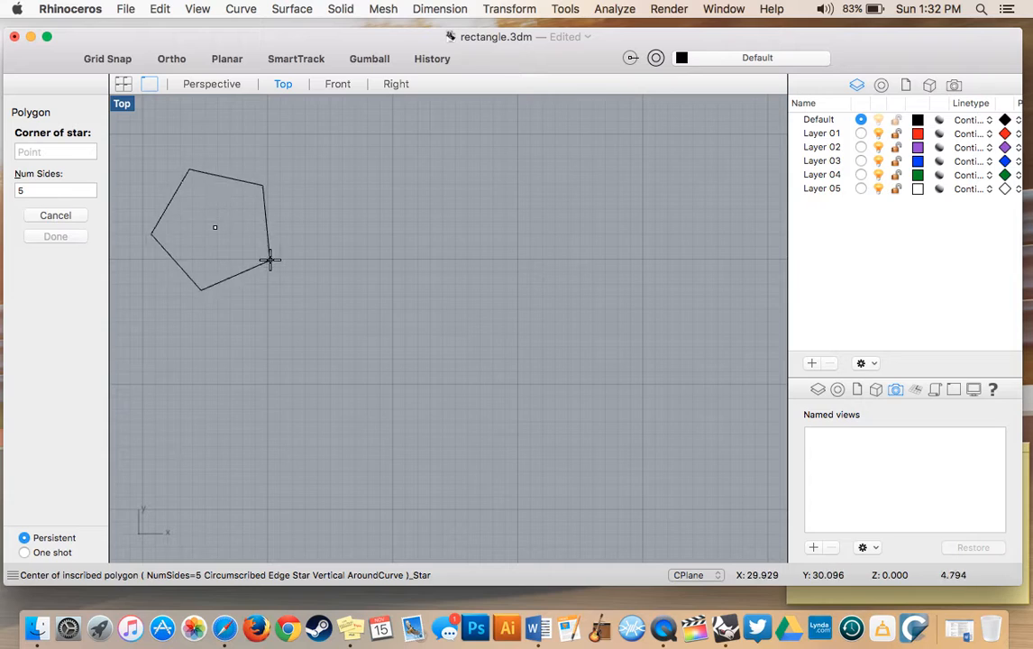
left_click(277, 316)
scroll(278, 318, "right", 1)
scroll(278, 318, "left", 2)
scroll(278, 317, "up", 3)
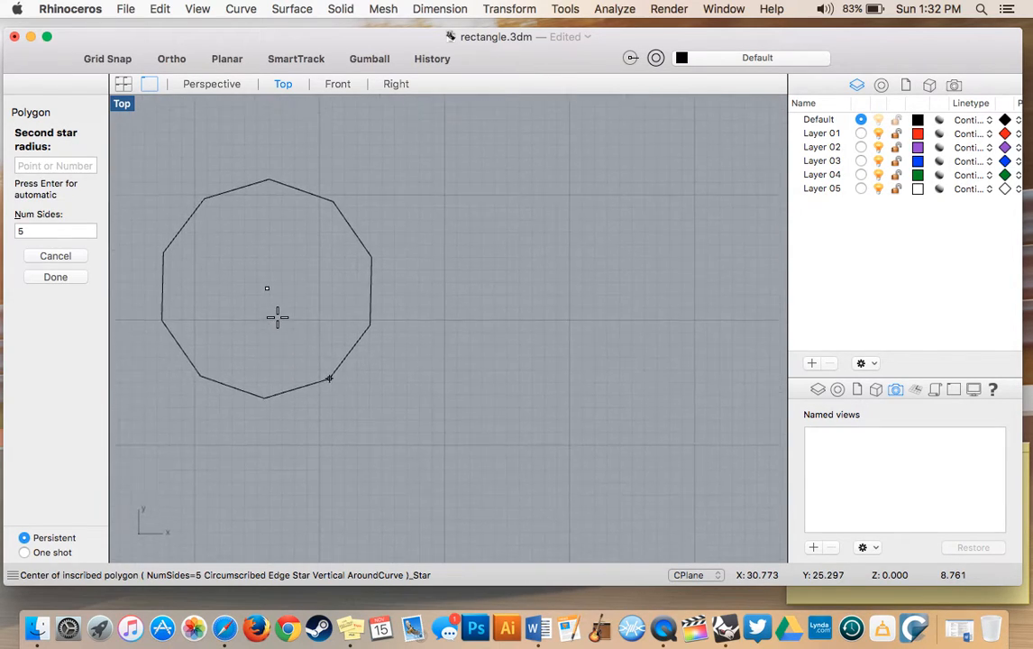
scroll(278, 318, "down", 1)
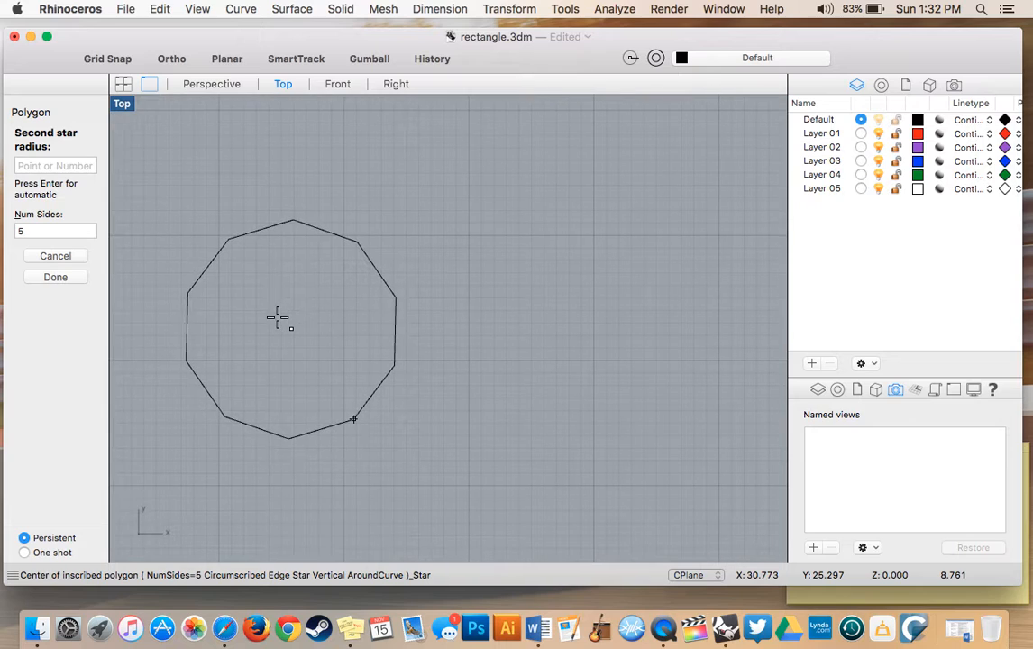
left_click(315, 358)
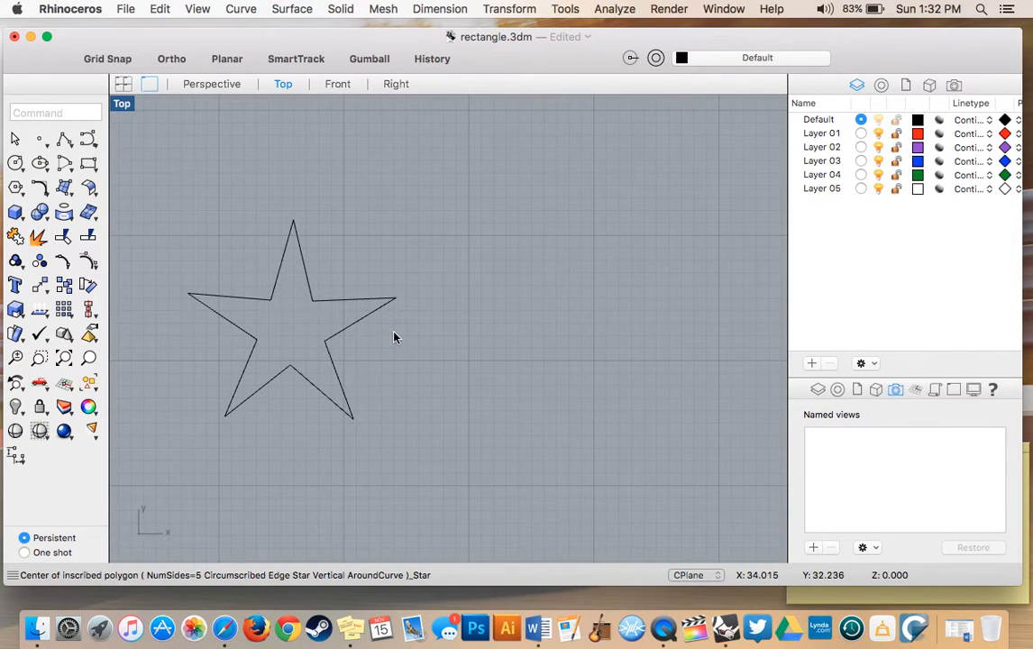
left_click(278, 274)
key("Delete")
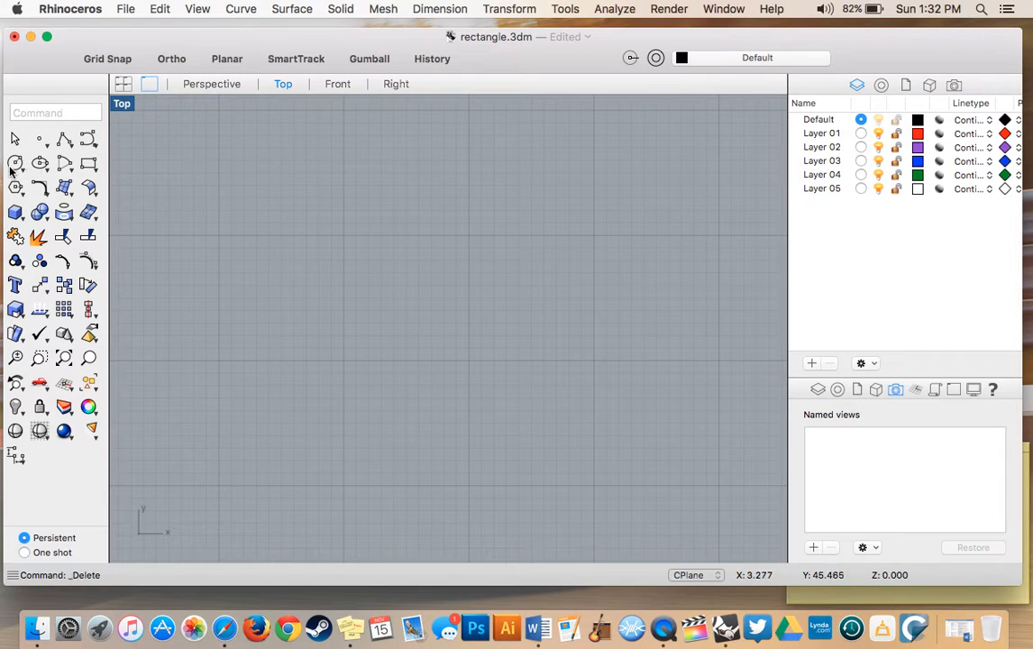
Search the help for "circ" and locate the Circle > Tangent, Tangent, Radius command among the application's commands.
left_click(163, 59)
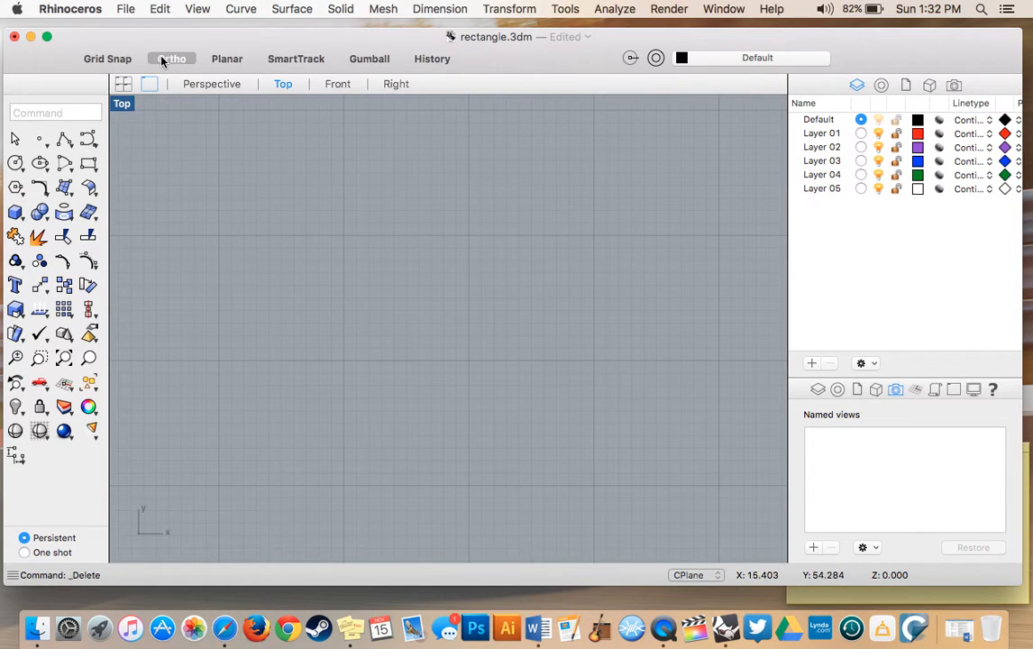
left_click(241, 8)
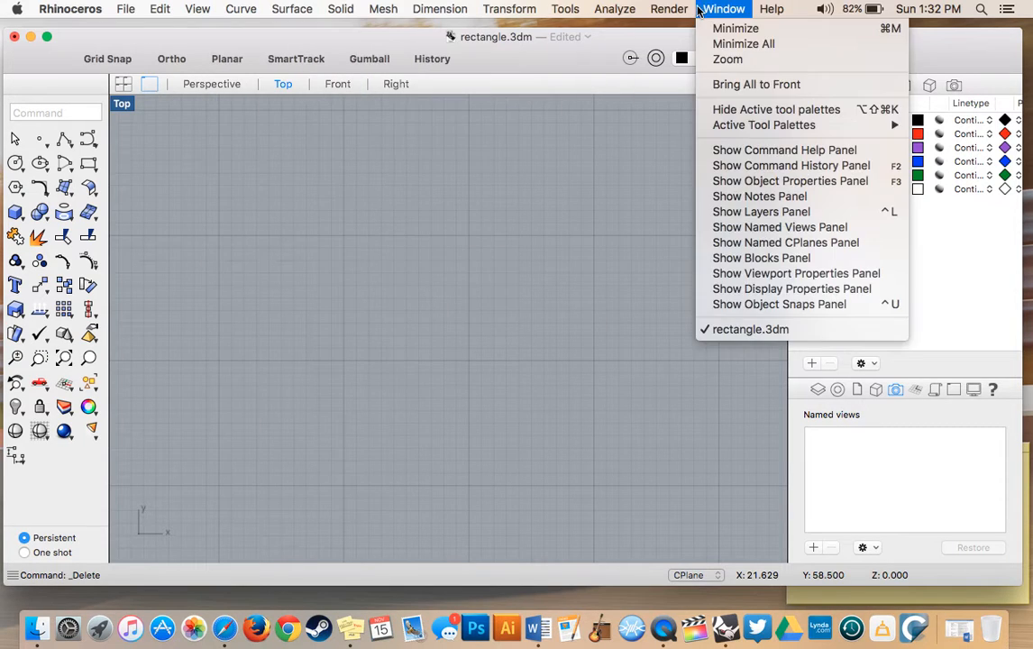
mouse_move(777, 9)
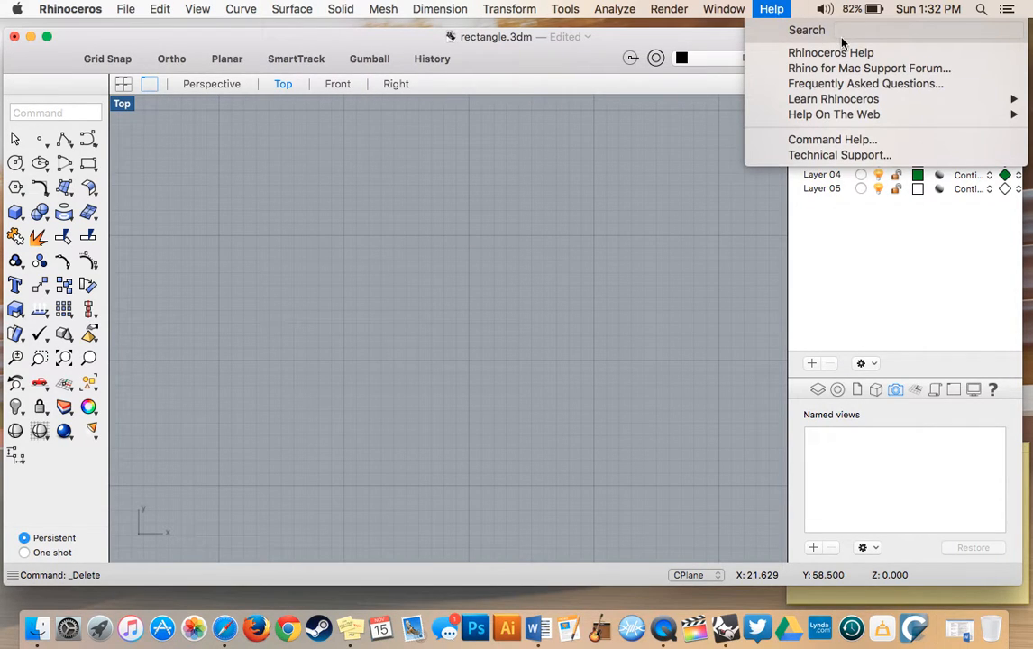
type("ci")
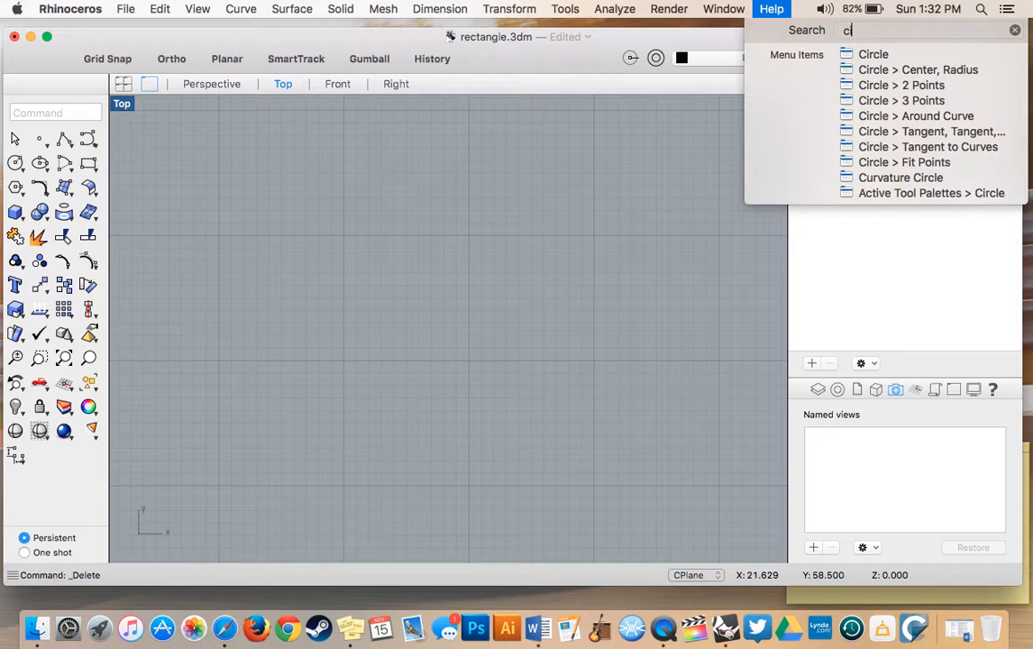
type("rc")
mouse_move(881, 58)
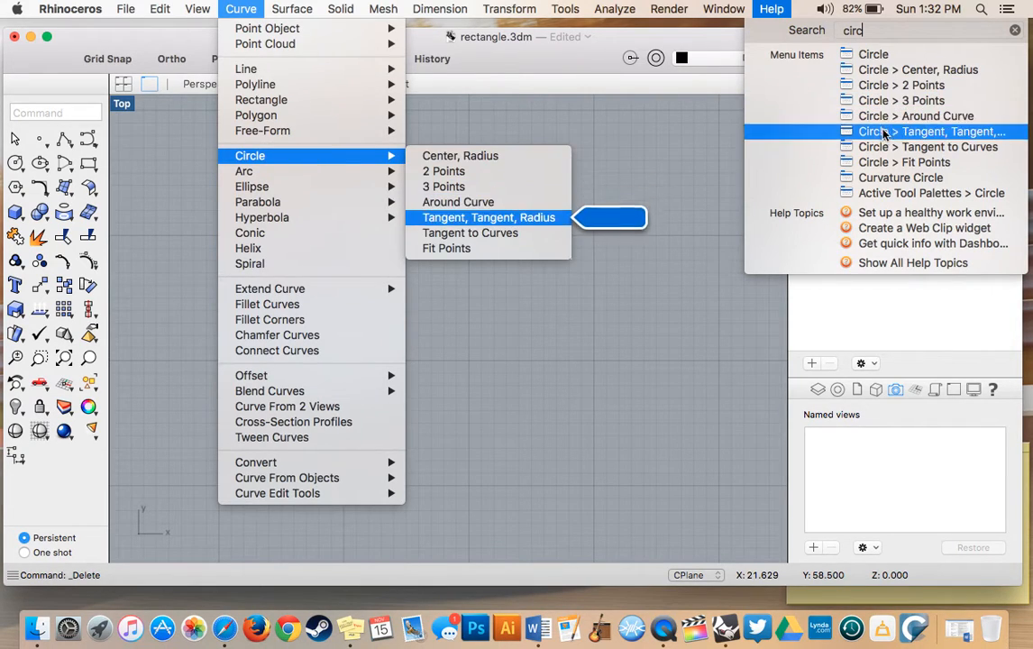
left_click(532, 368)
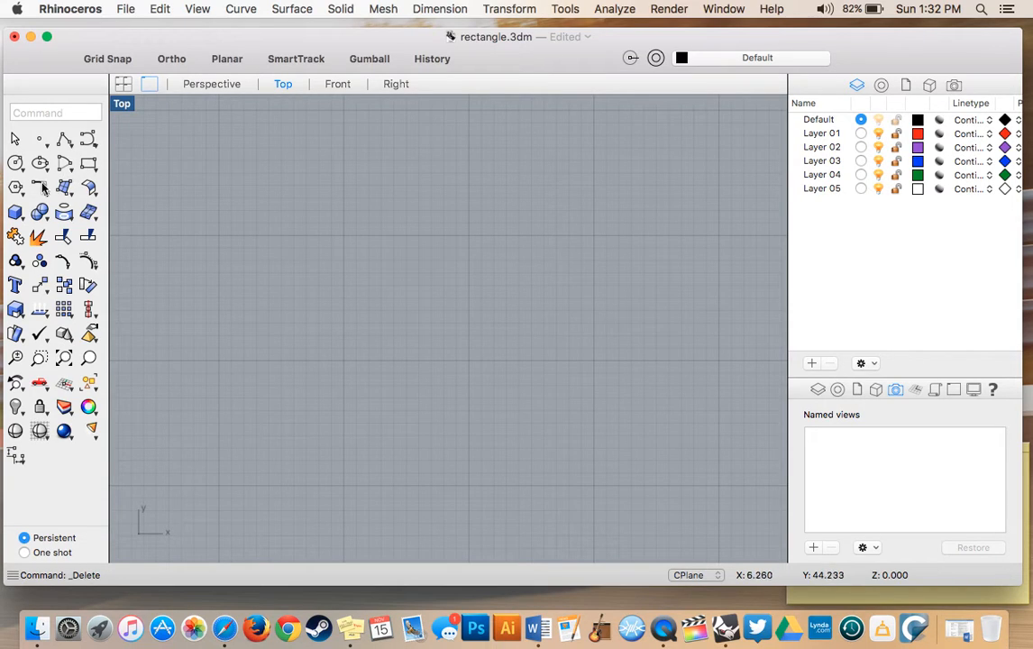
left_click(91, 188)
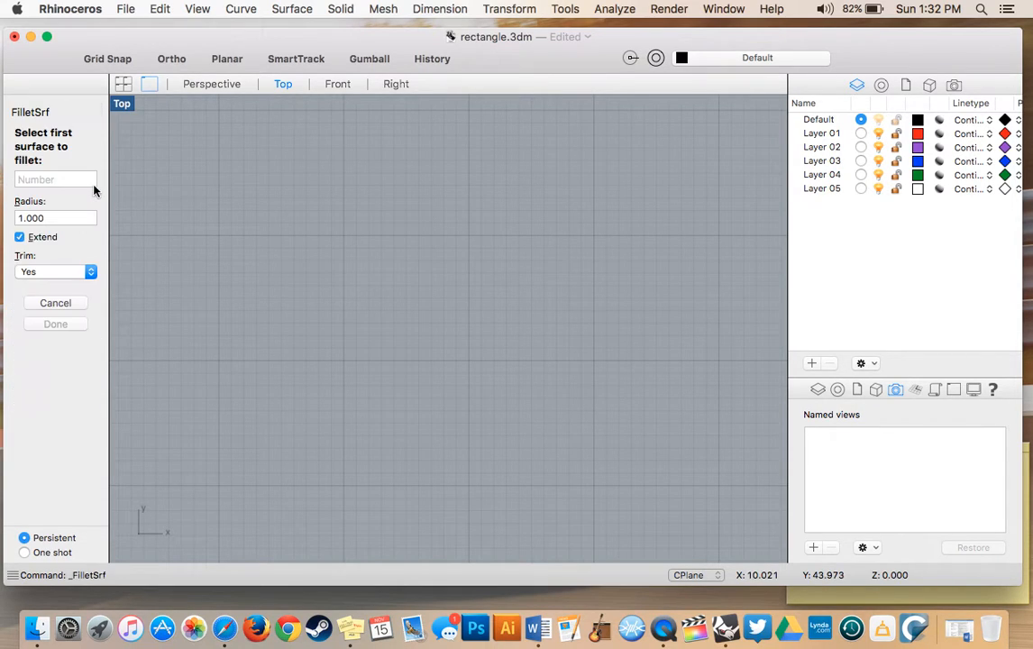
left_click(60, 303)
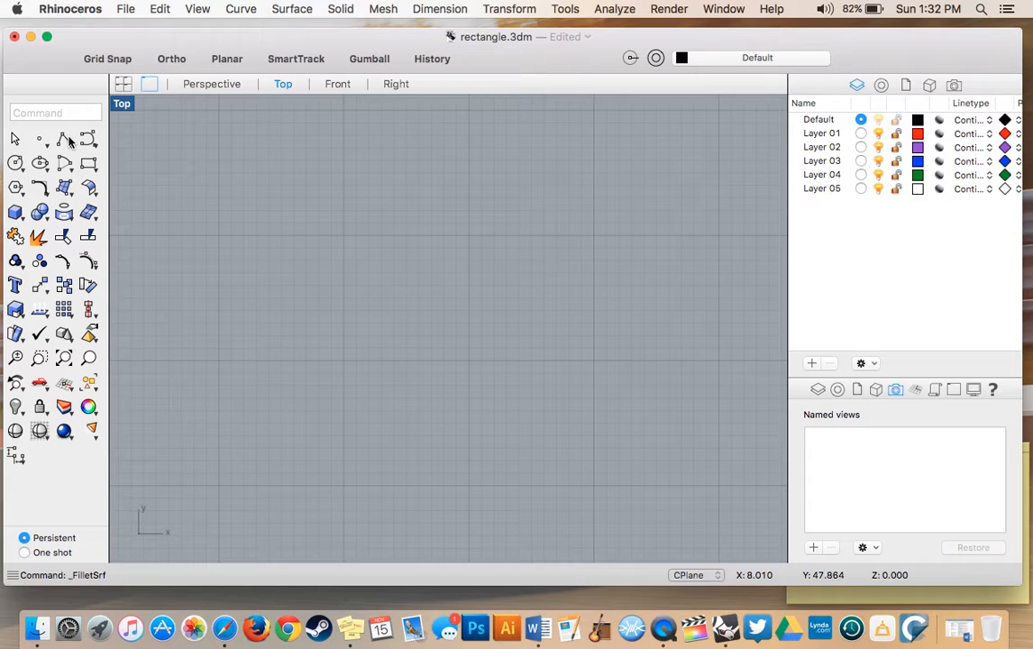
left_click(65, 140)
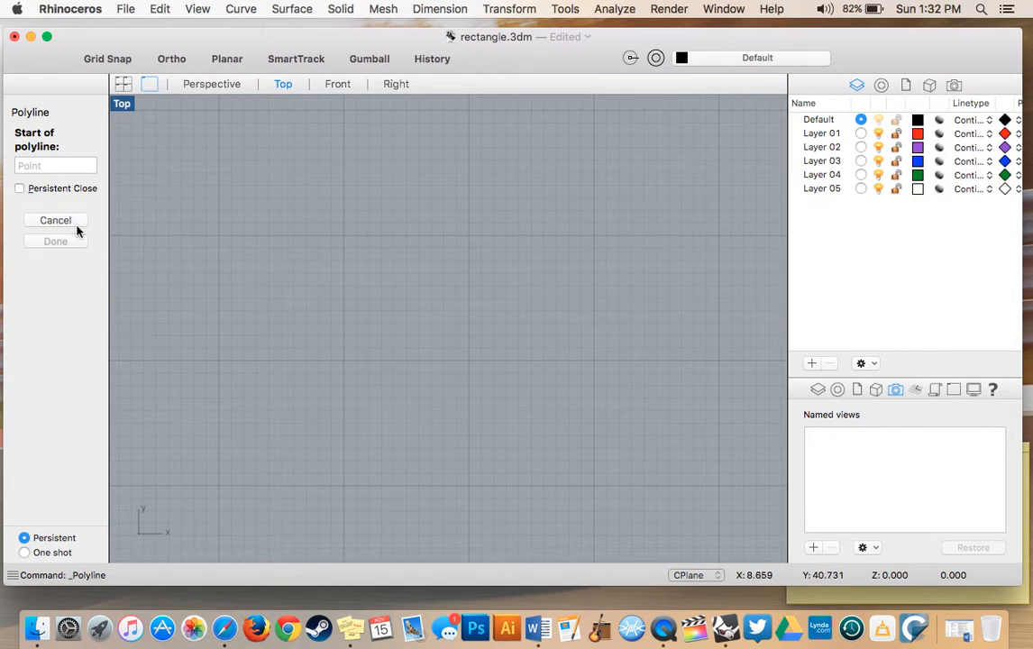
left_click(61, 220)
Draw an open L-shaped polyline with a vertical and a roughly horizontal segment in Line mode.
left_click(67, 141)
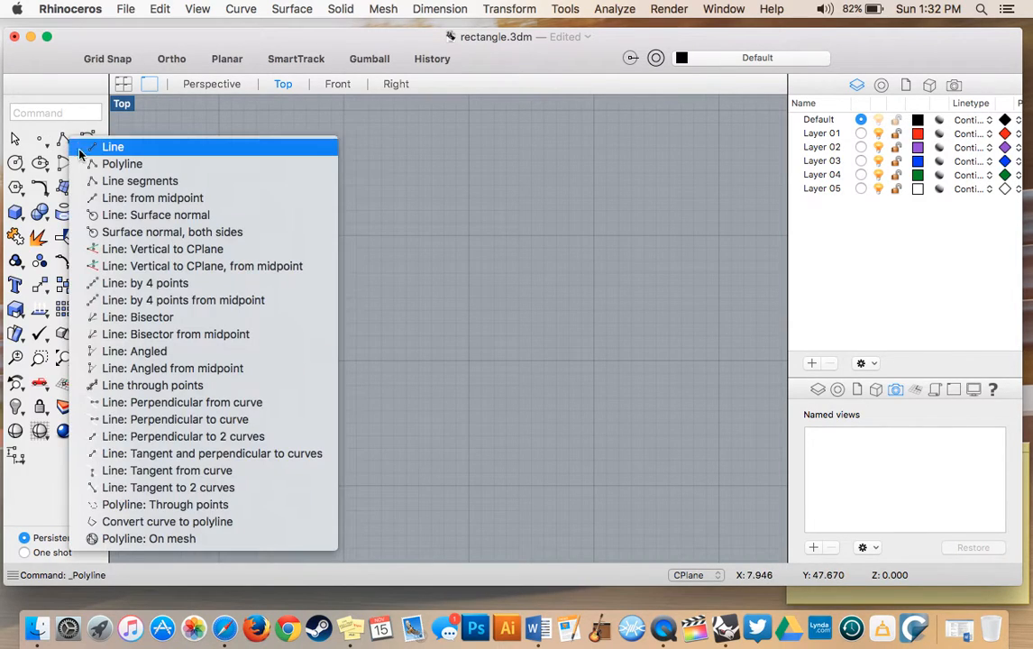
left_click(90, 164)
left_click(287, 219)
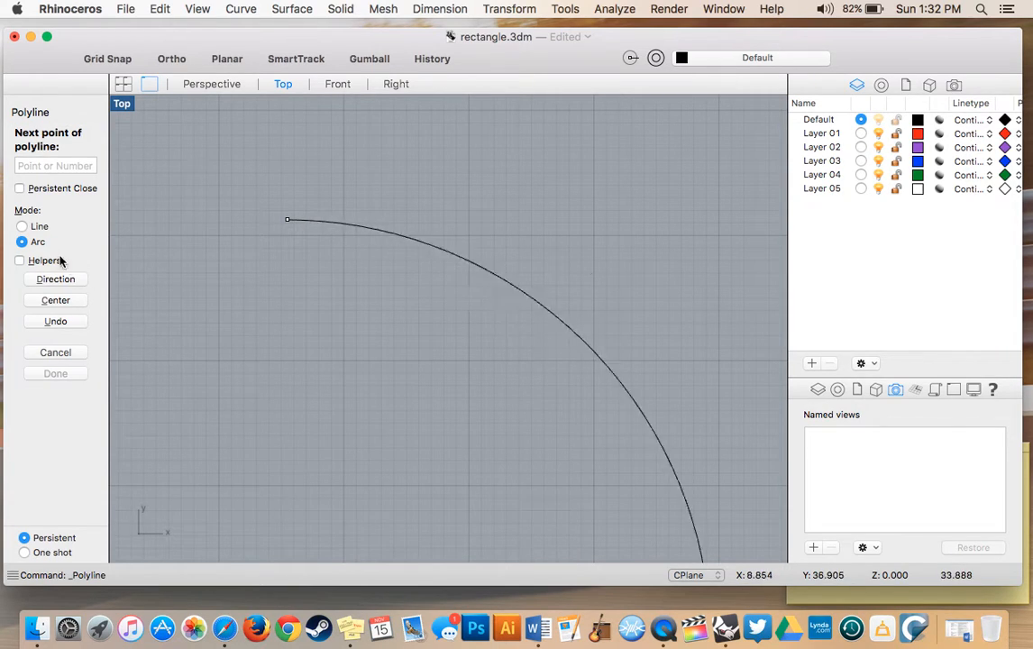
left_click(21, 226)
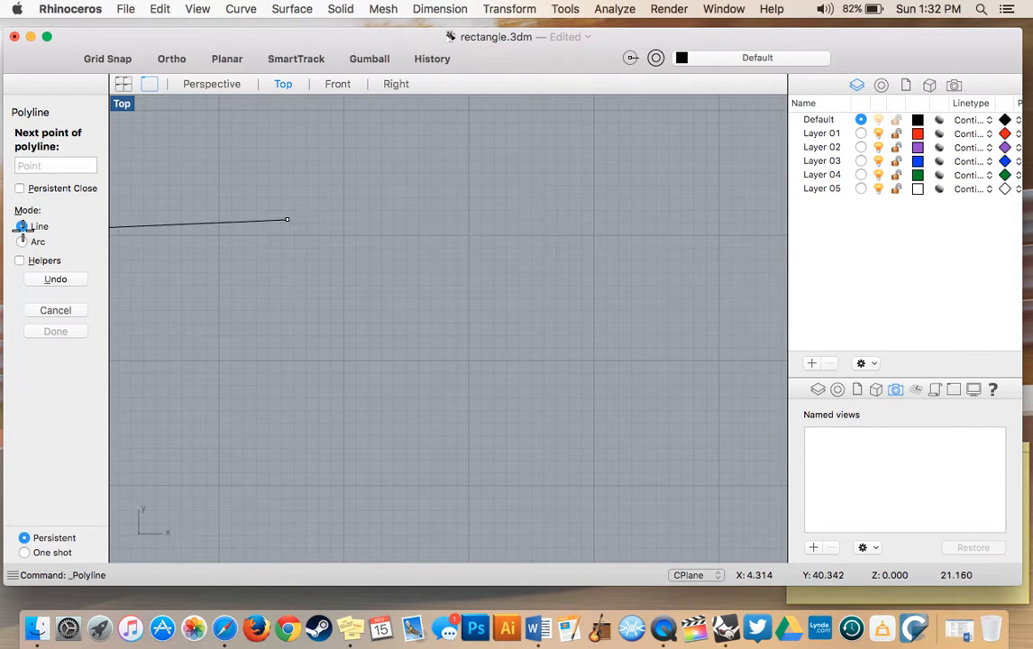
left_click(285, 352)
left_click(422, 361)
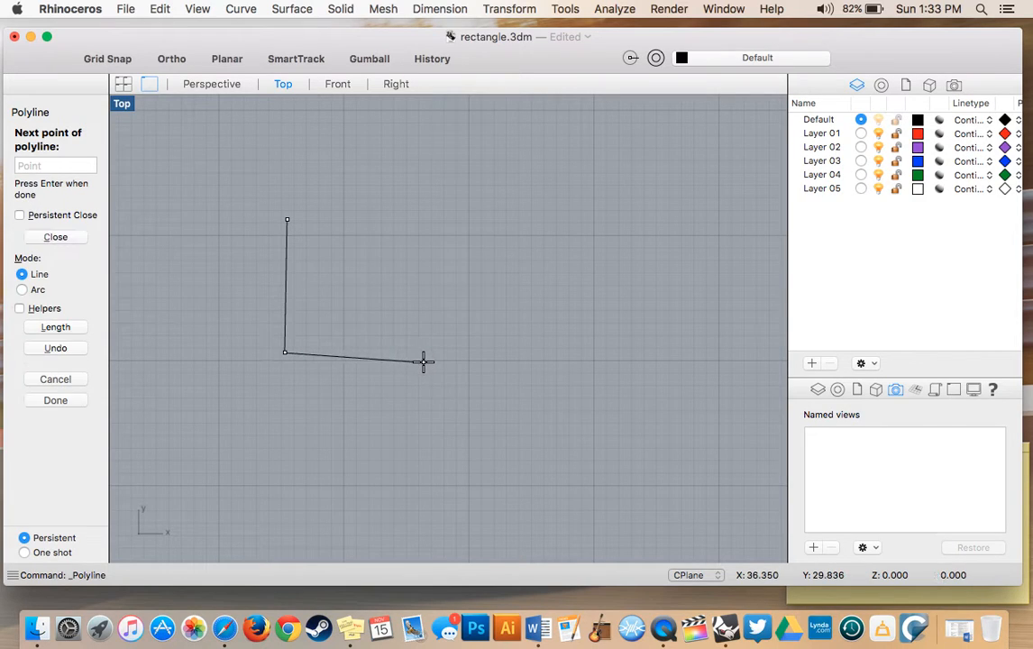
key("Return")
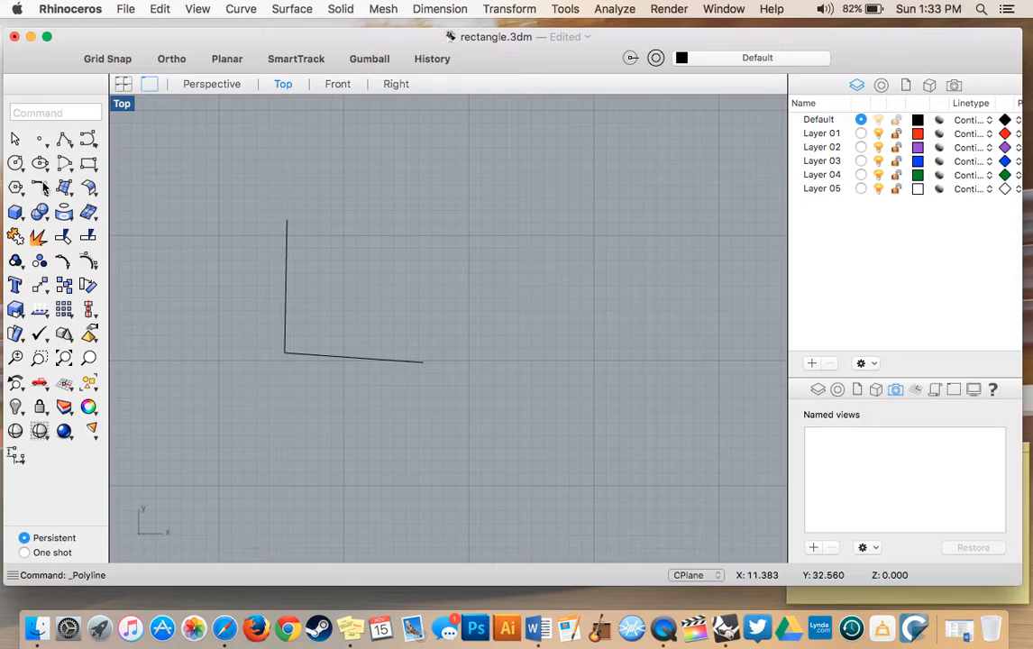
Fillet the L-shaped polyline's corner with radius 10 and Extend Arcs By set to Line, and delete the filleted curve.
left_click(91, 187)
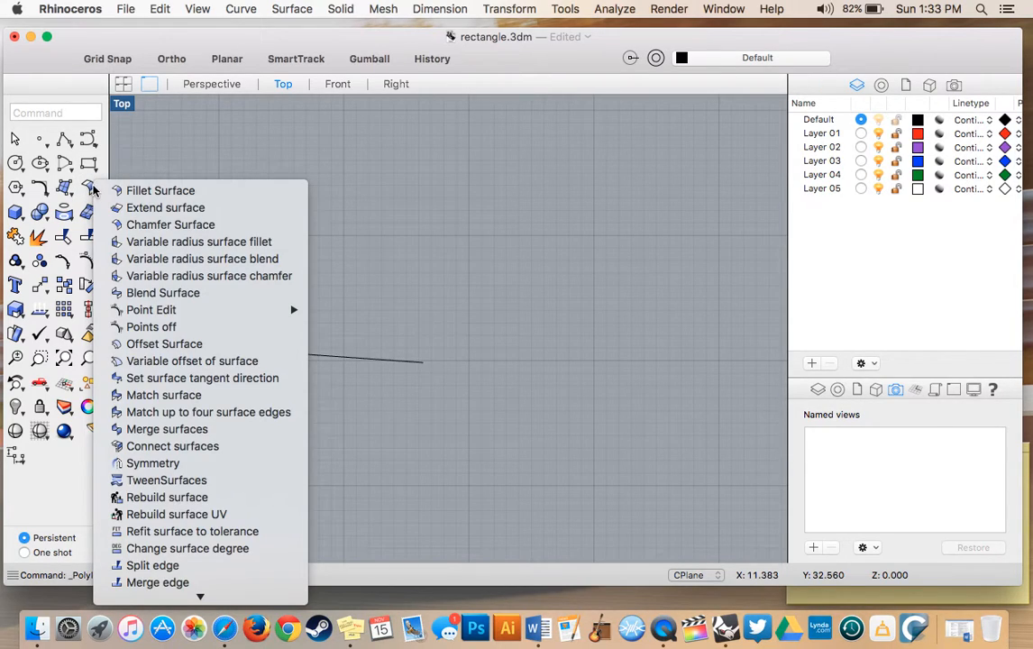
left_click(41, 187)
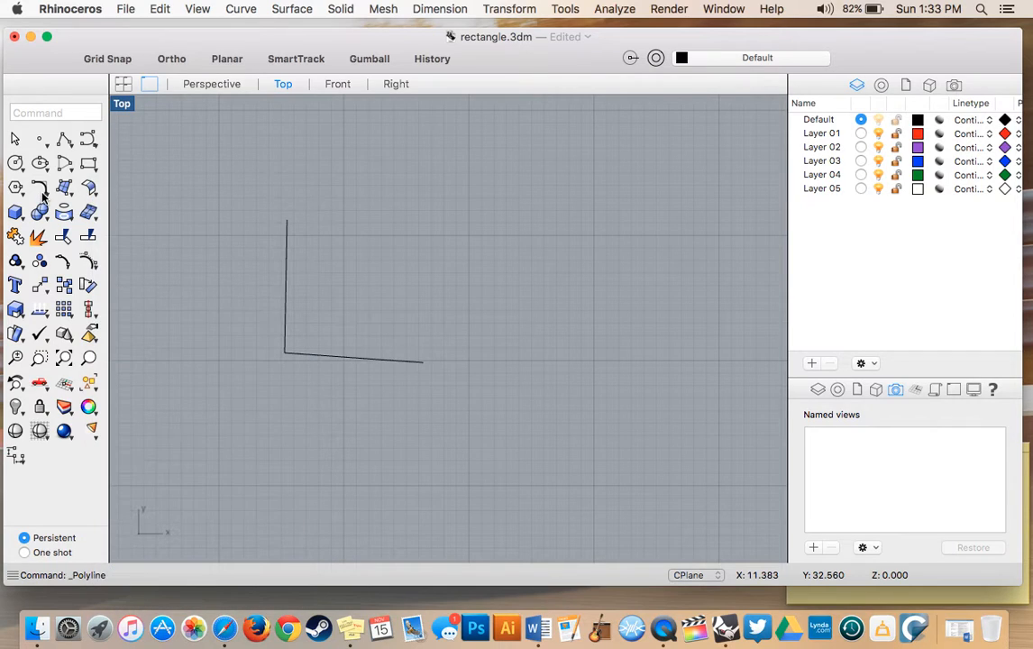
left_click(41, 190)
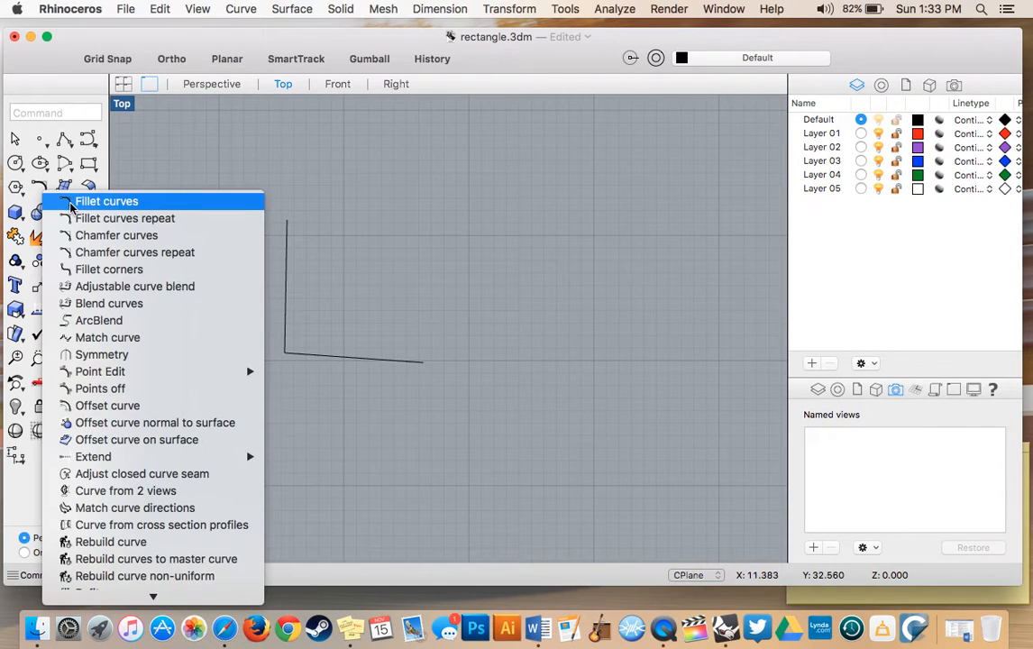
left_click(99, 201)
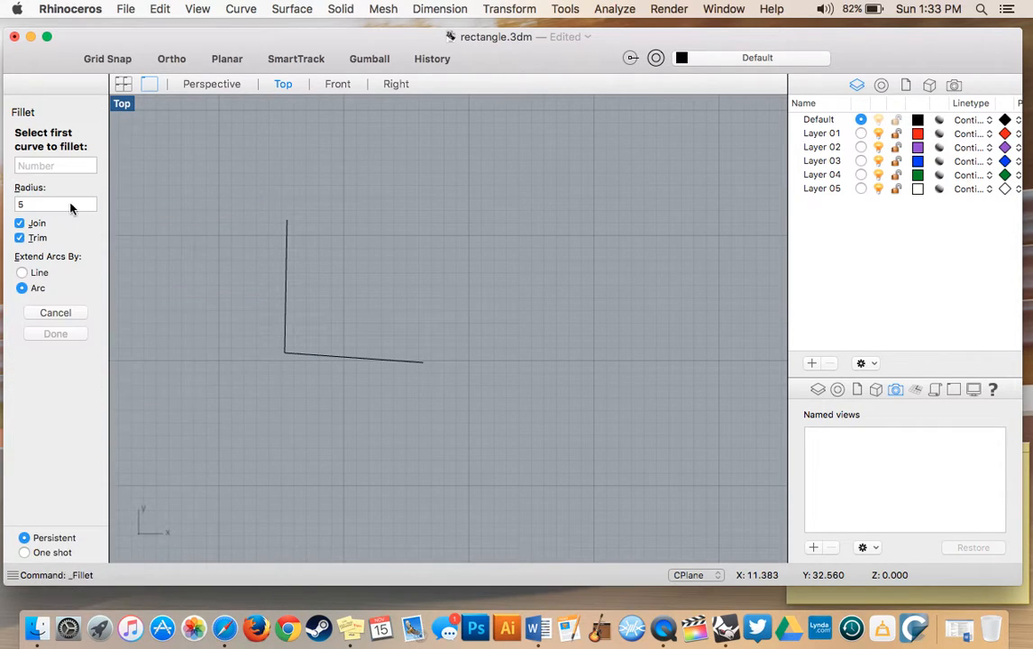
left_click(317, 360)
double_click(20, 205)
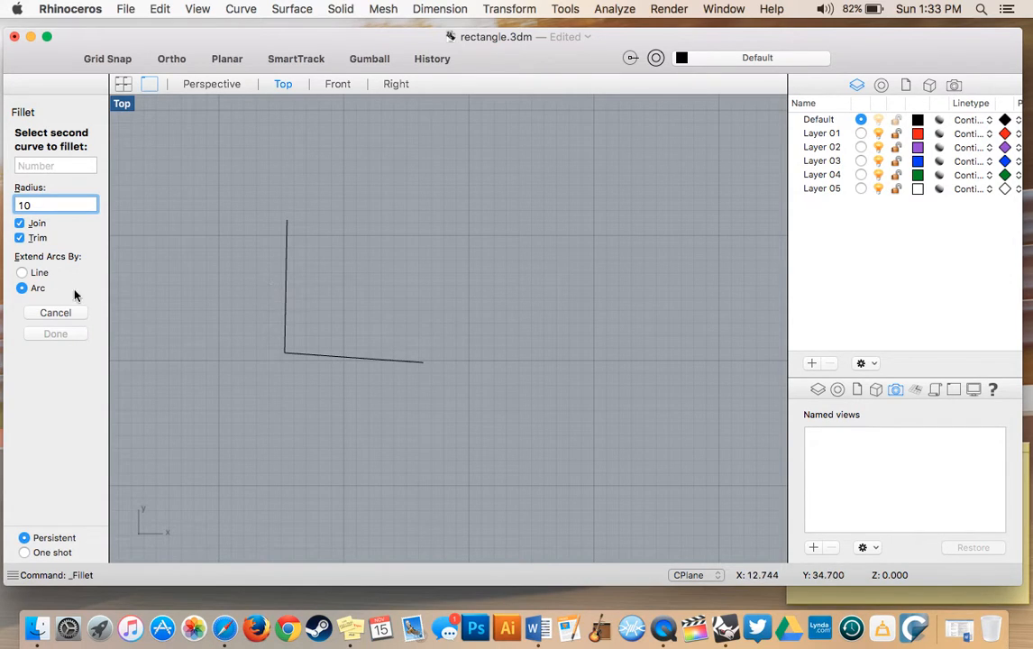
left_click(23, 272)
left_click(286, 314)
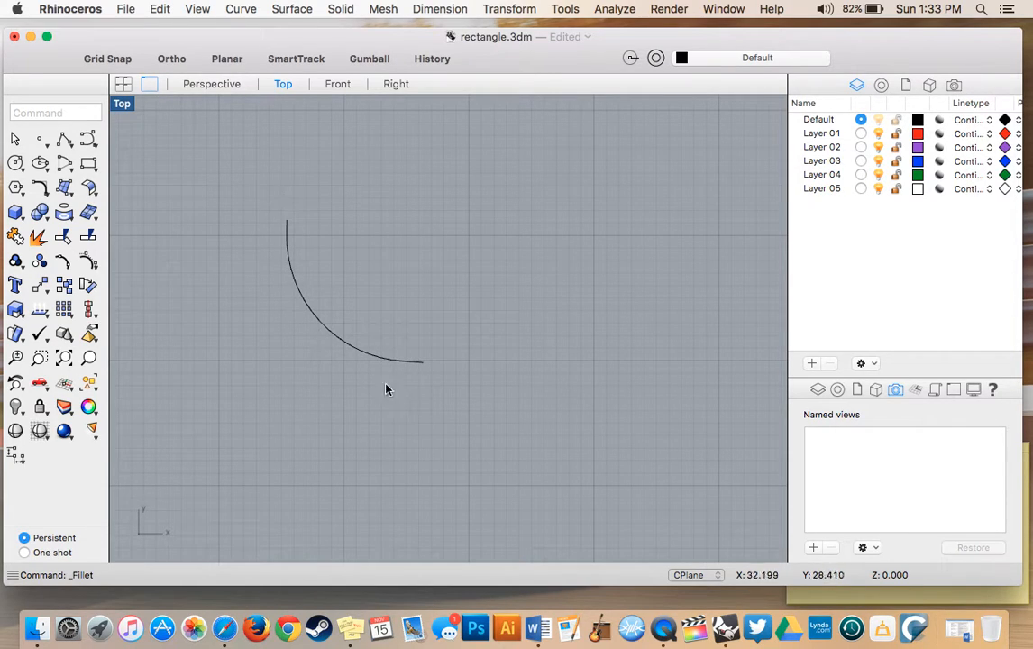
left_click(291, 284)
key("Delete")
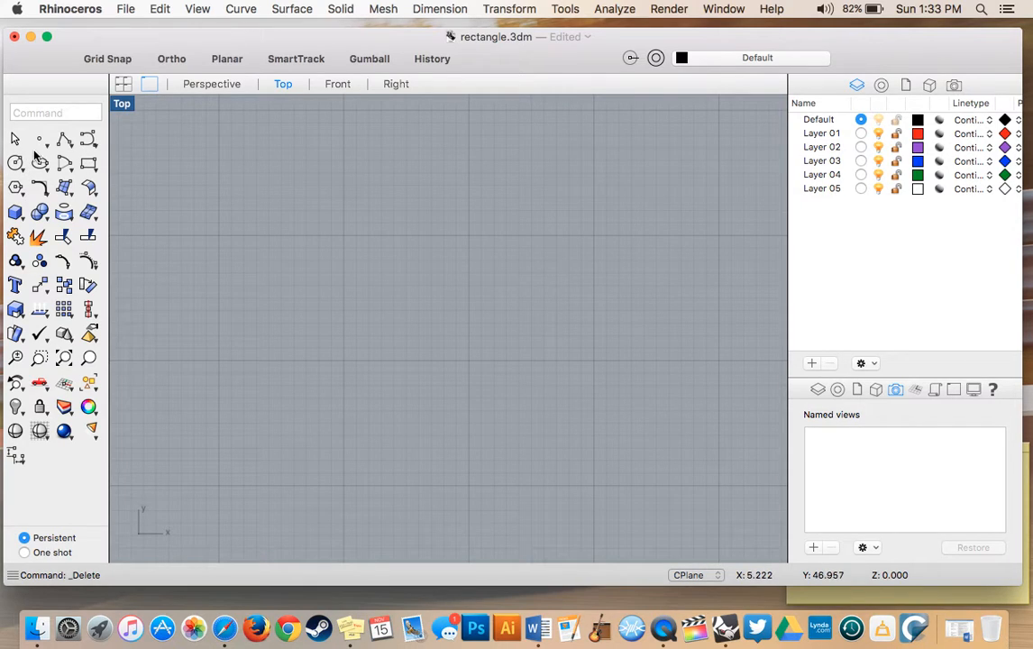
Create a tilted four-sided surface from four corner points in the upper middle of the Top view.
left_click(64, 188)
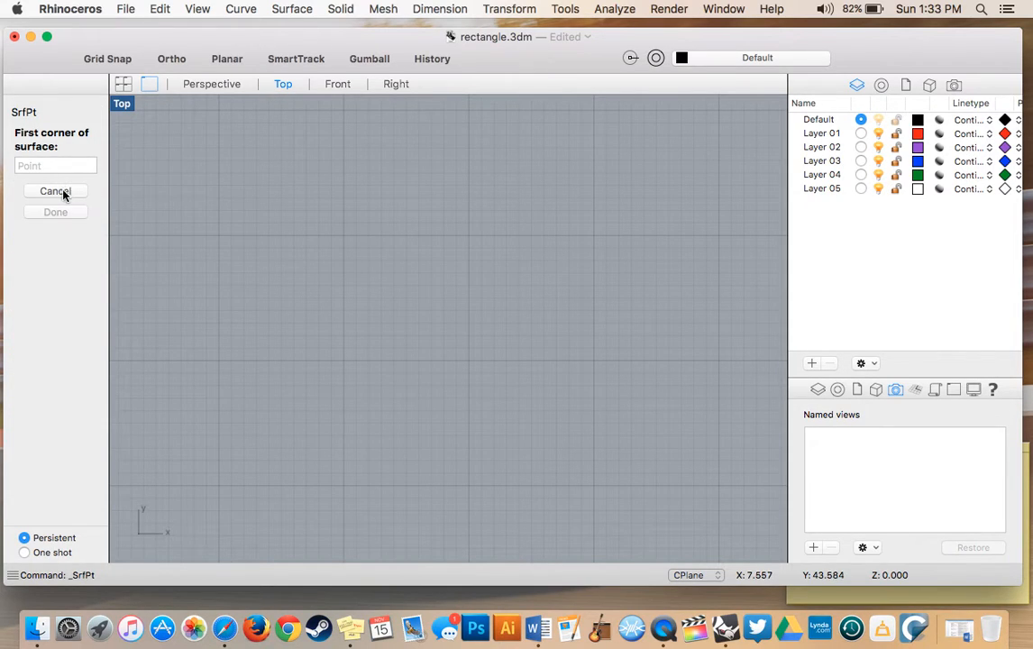
left_click(63, 191)
left_click(65, 189)
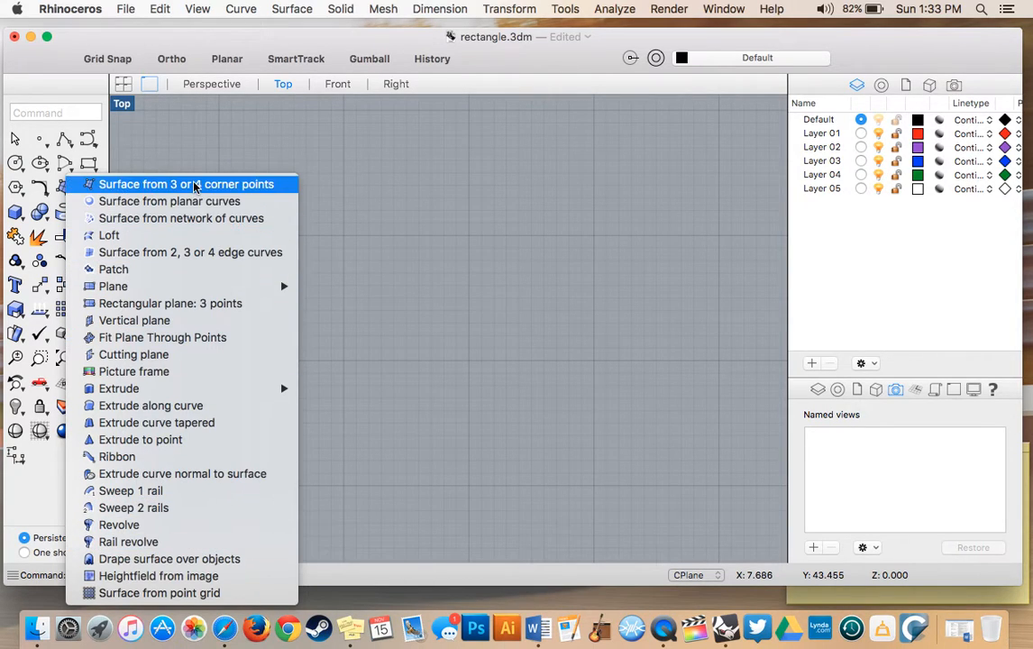
left_click(180, 184)
left_click(305, 239)
left_click(475, 307)
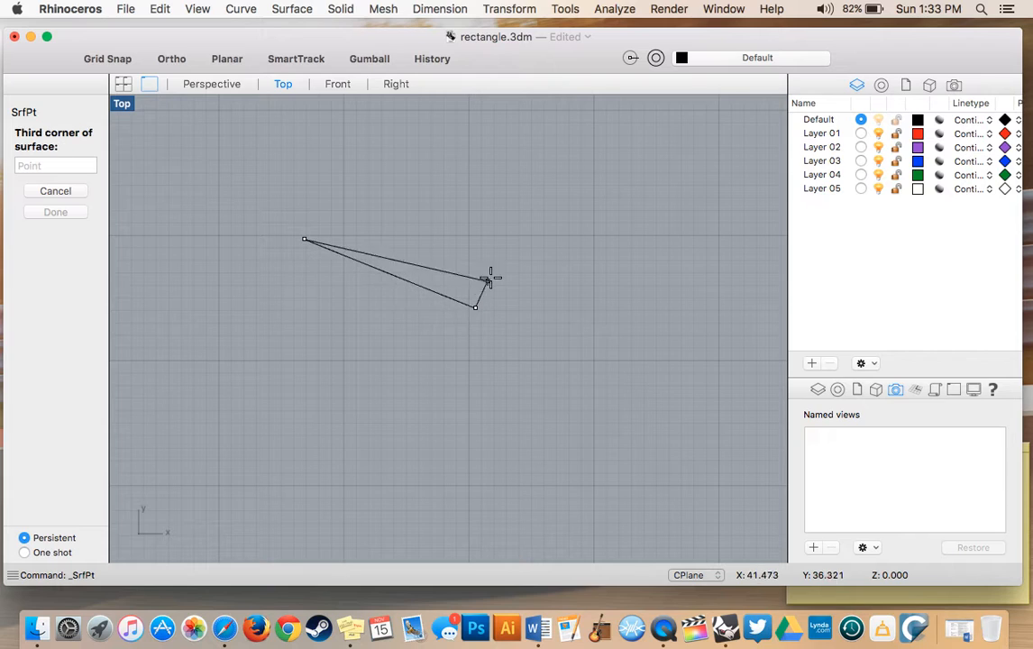
left_click(514, 206)
left_click(392, 135)
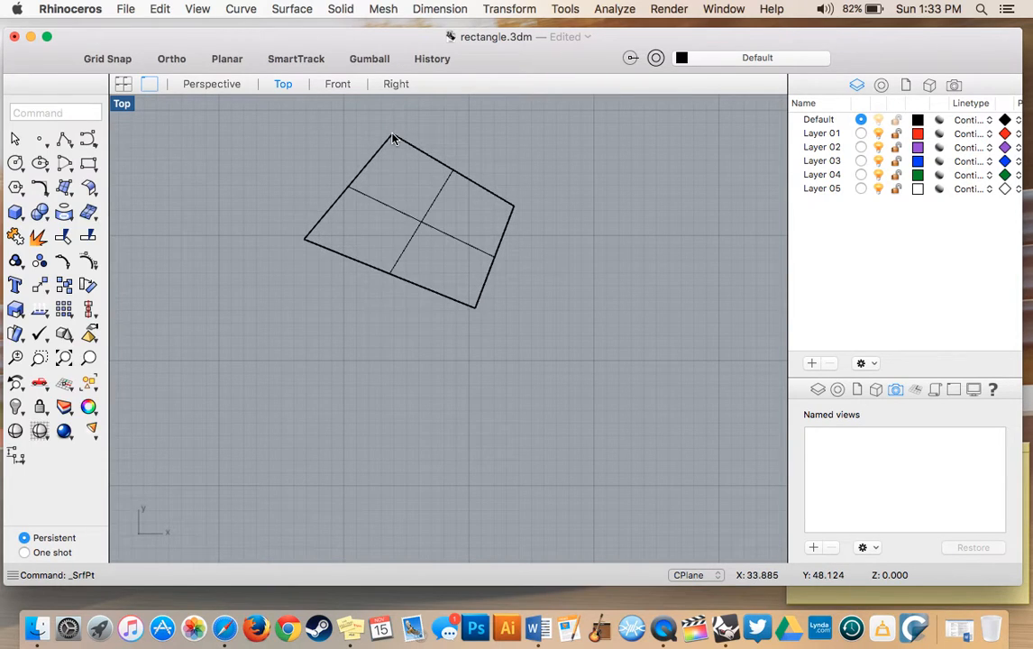
Shade the four-sided surface in the Top view with the Shaded display mode.
left_click(15, 431)
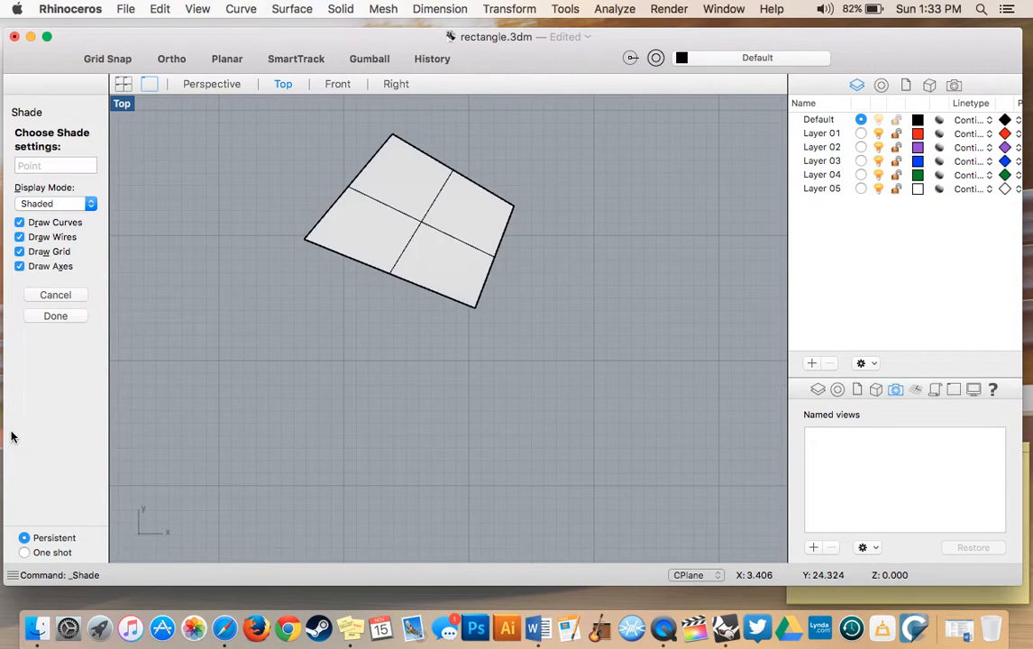
scroll(395, 266, "down", 2)
scroll(395, 266, "down", 5)
scroll(396, 266, "up", 8)
scroll(396, 266, "right", 1)
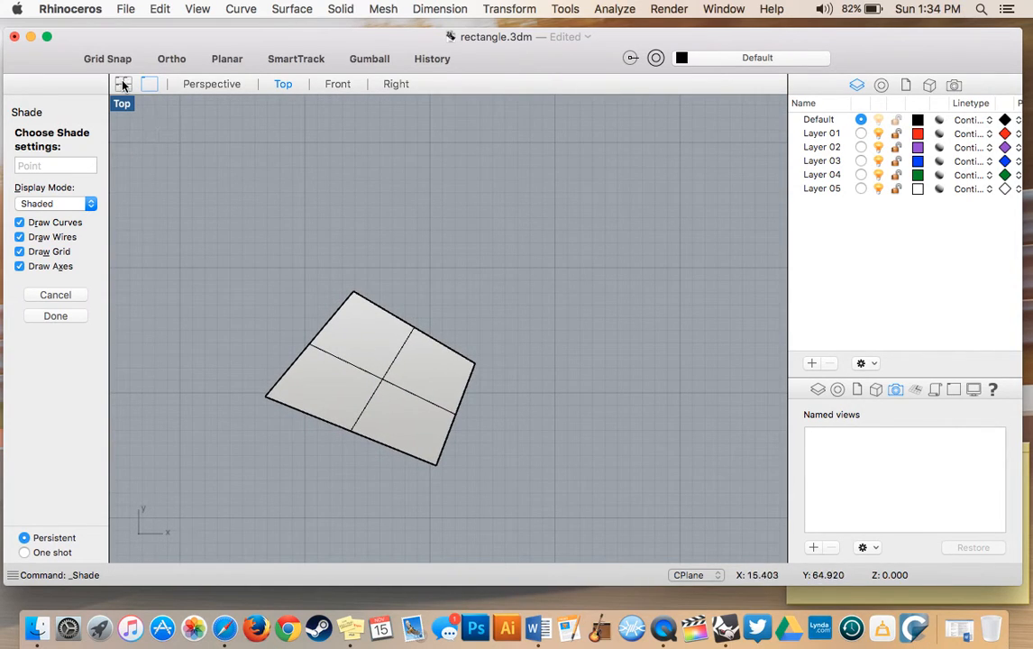
Examine the shaded surface from different angles in the Perspective view, and leave the Shade command.
left_click(210, 84)
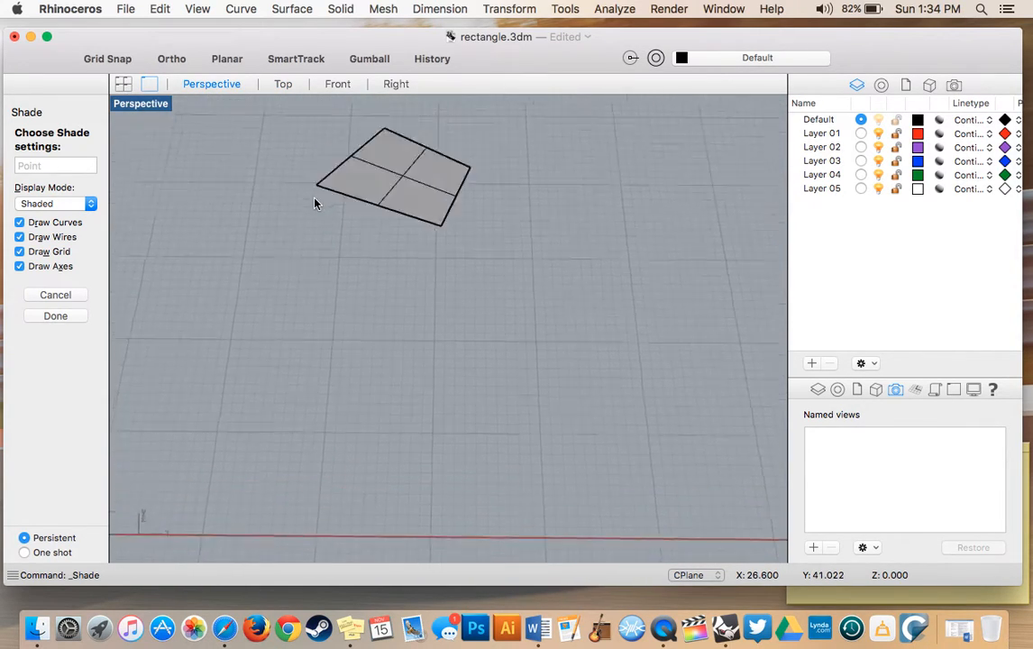
scroll(314, 203, "up", 3)
scroll(315, 203, "up", 5, "shift")
scroll(315, 203, "up", 5)
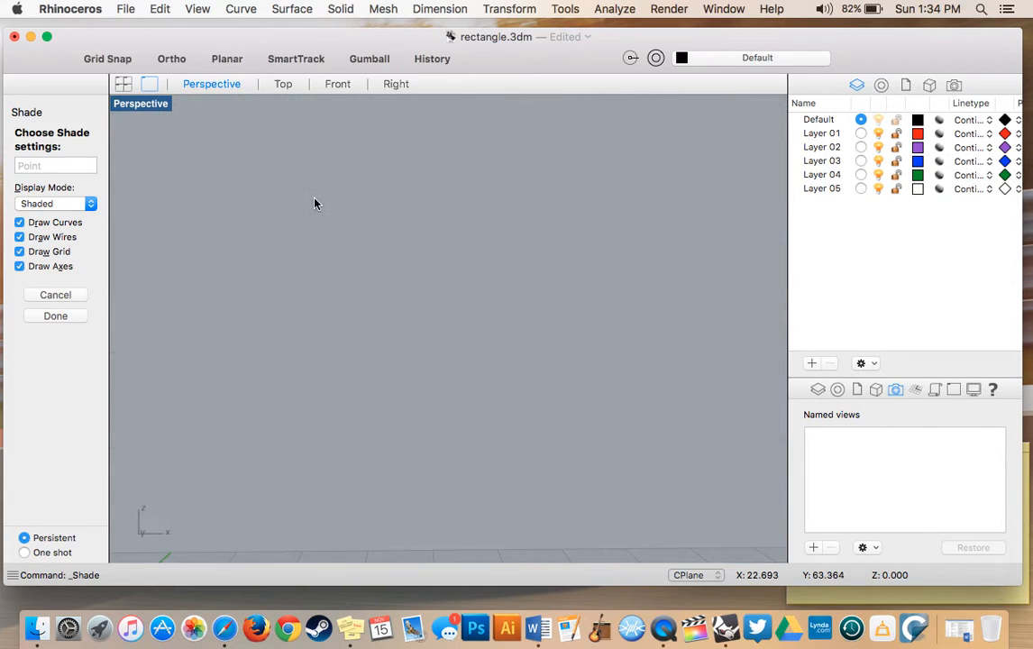
scroll(314, 198, "down", 6)
scroll(335, 321, "down", 3, "shift")
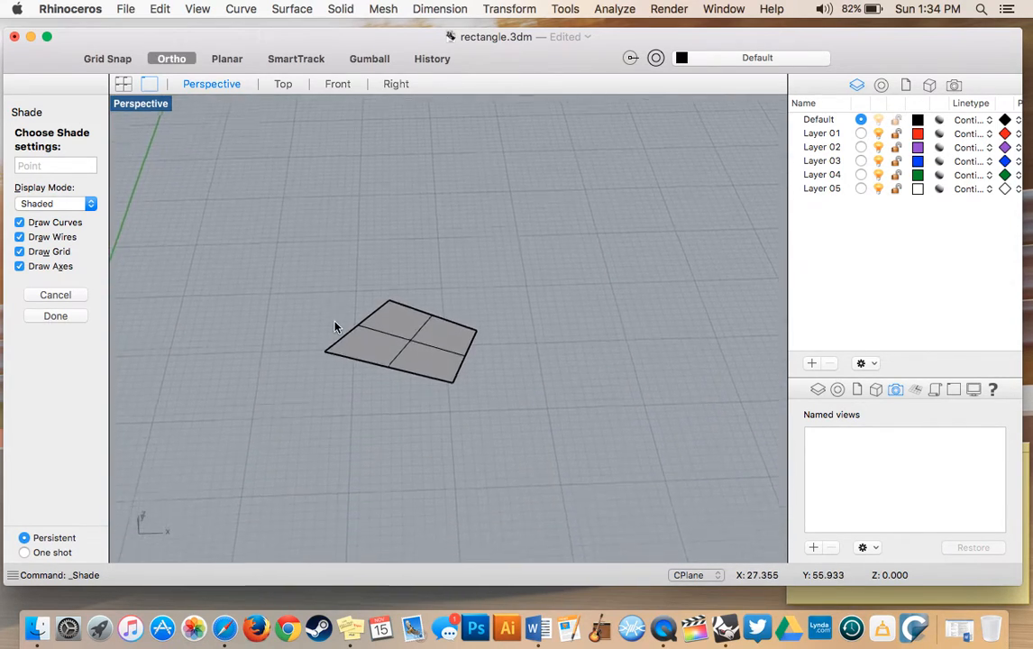
scroll(334, 326, "down", 2, "shift")
scroll(334, 327, "up", 8)
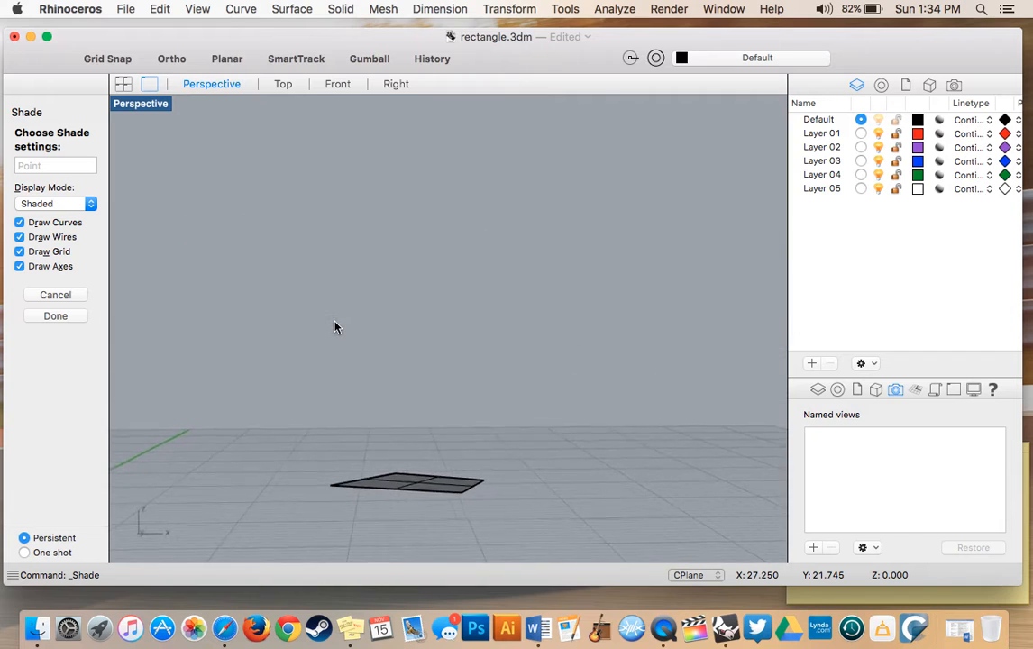
scroll(335, 326, "down", 6, "shift")
scroll(334, 294, "up", 7)
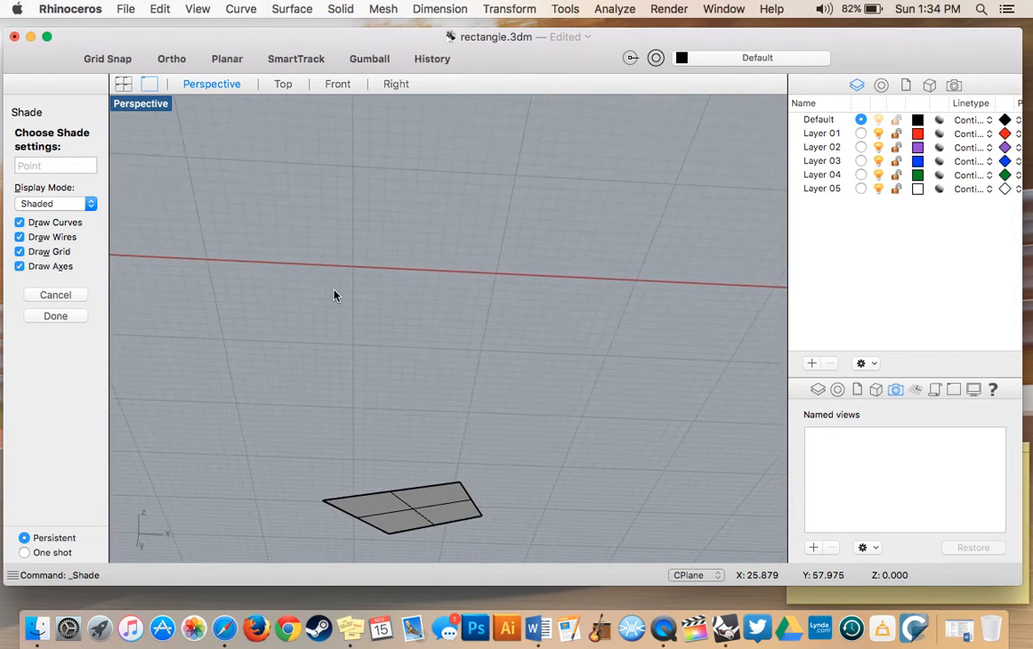
scroll(335, 295, "down", 7)
scroll(335, 296, "up", 3, "shift")
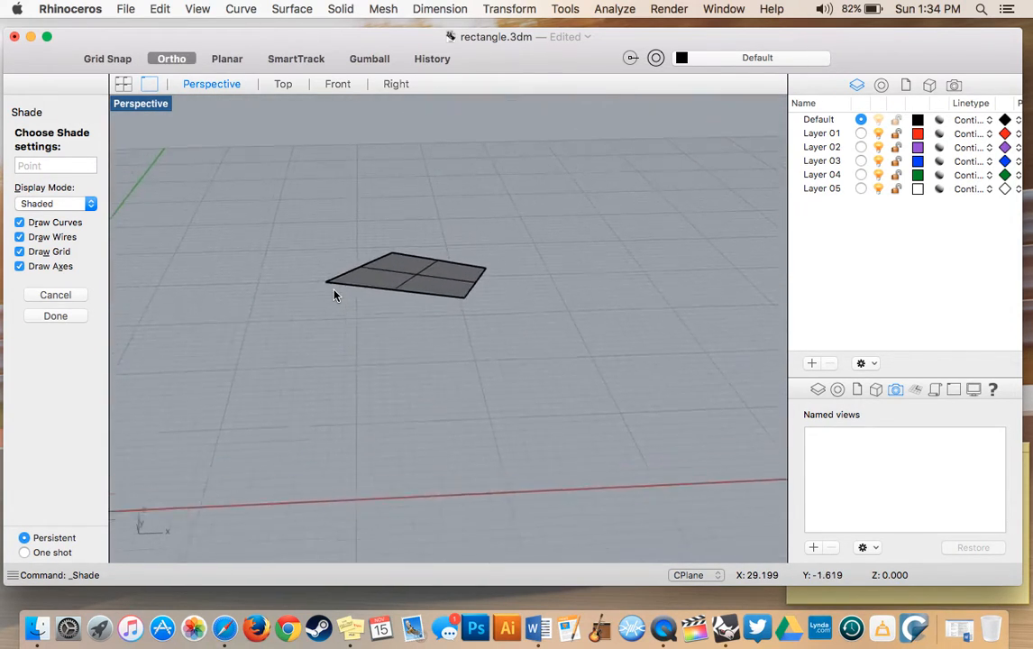
scroll(334, 294, "up", 3, "shift")
scroll(337, 293, "down", 4)
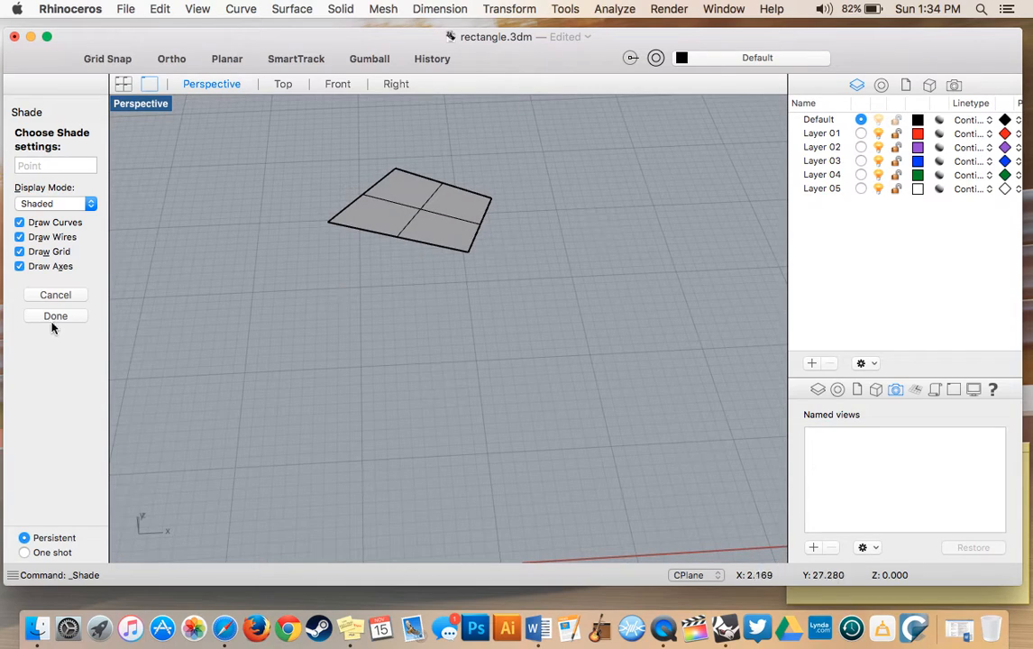
left_click(52, 296)
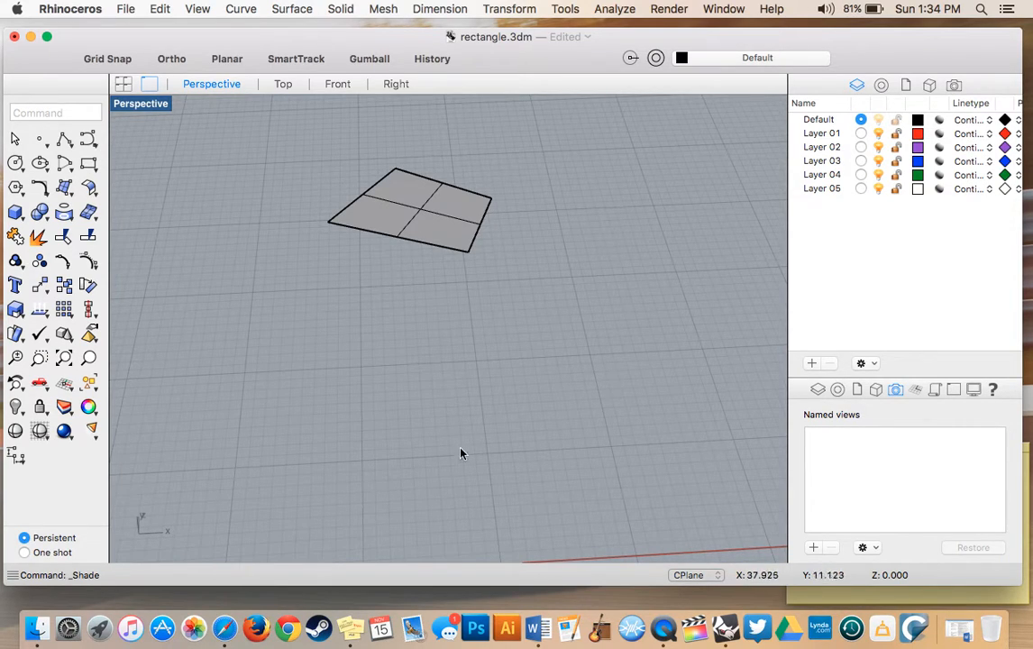
left_click(291, 9)
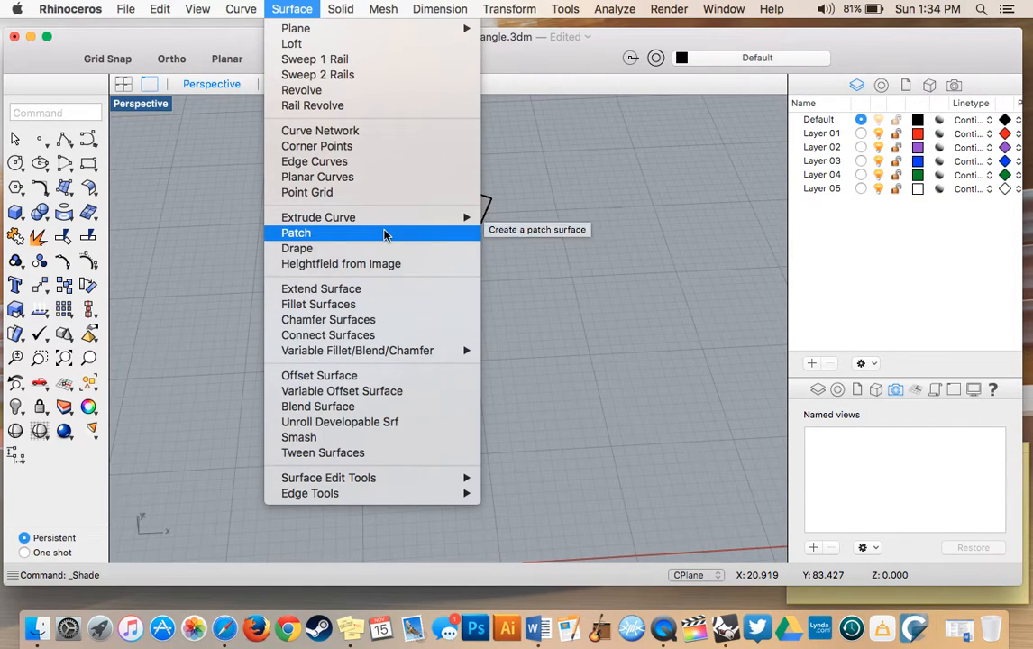
left_click(207, 227)
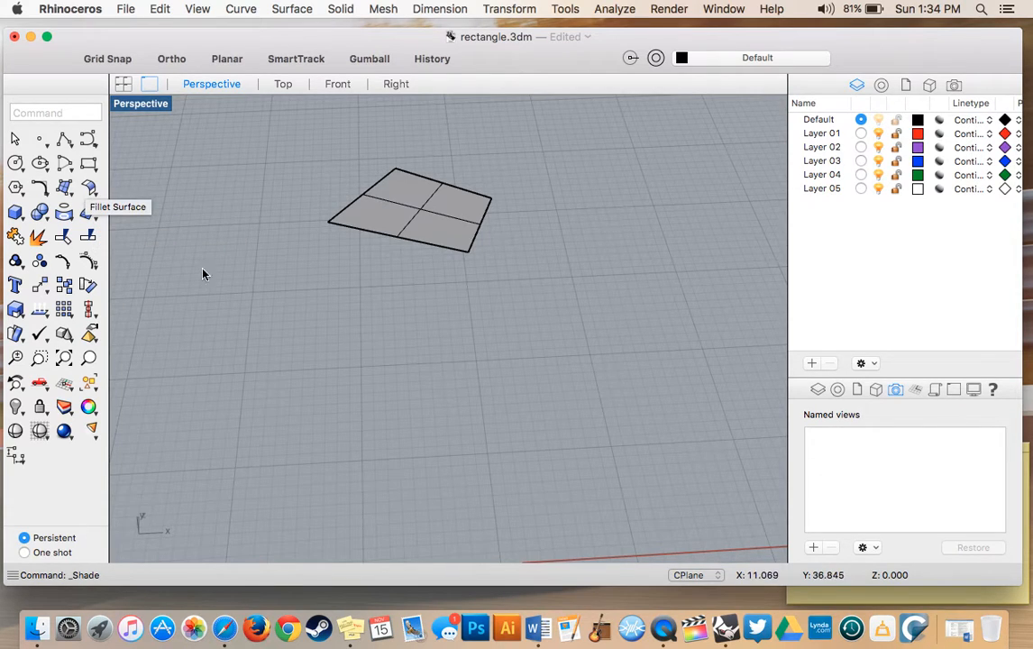
Delete the four-sided surface.
scroll(361, 202, "up", 3)
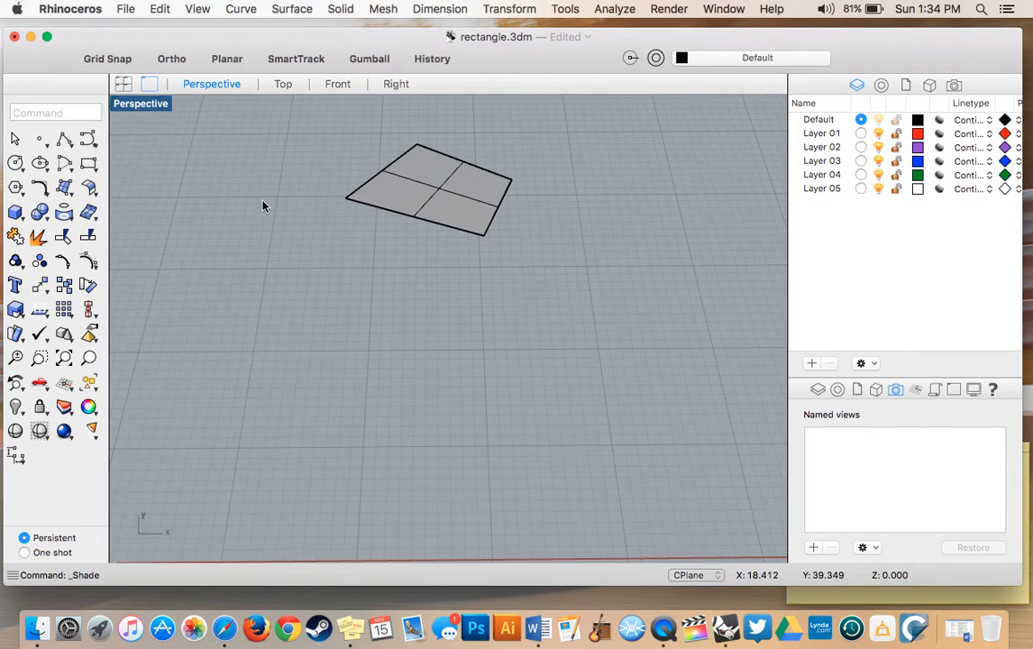
left_click(364, 192)
key("Delete")
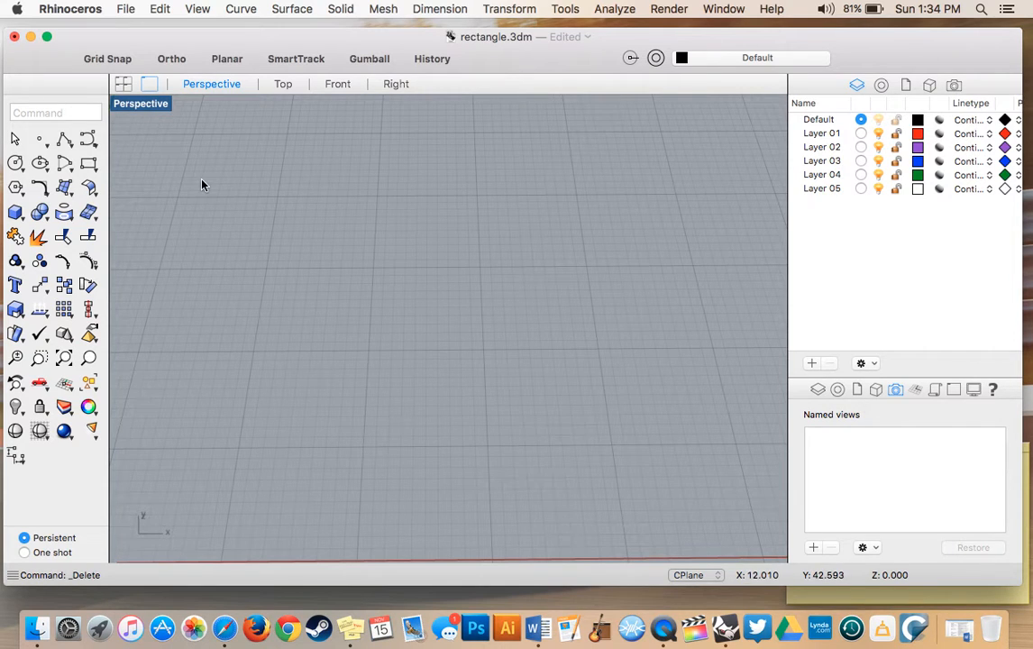
scroll(291, 237, "right", 5)
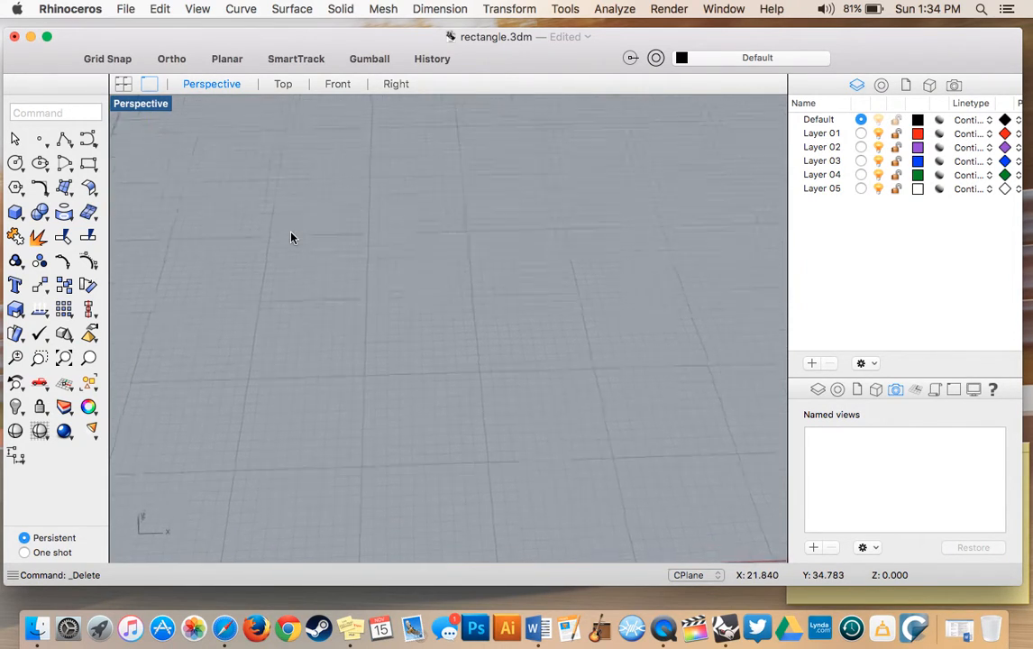
scroll(291, 238, "left", 5)
scroll(291, 233, "down", 5)
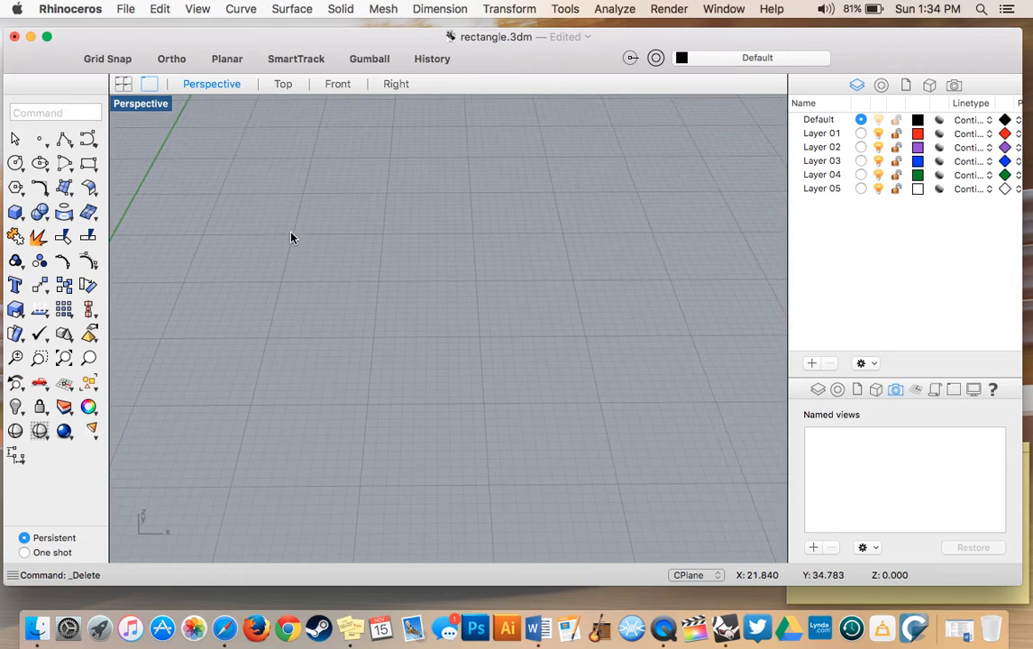
Create a solid box in the Perspective view from two opposite base corners and a height.
left_click(14, 215)
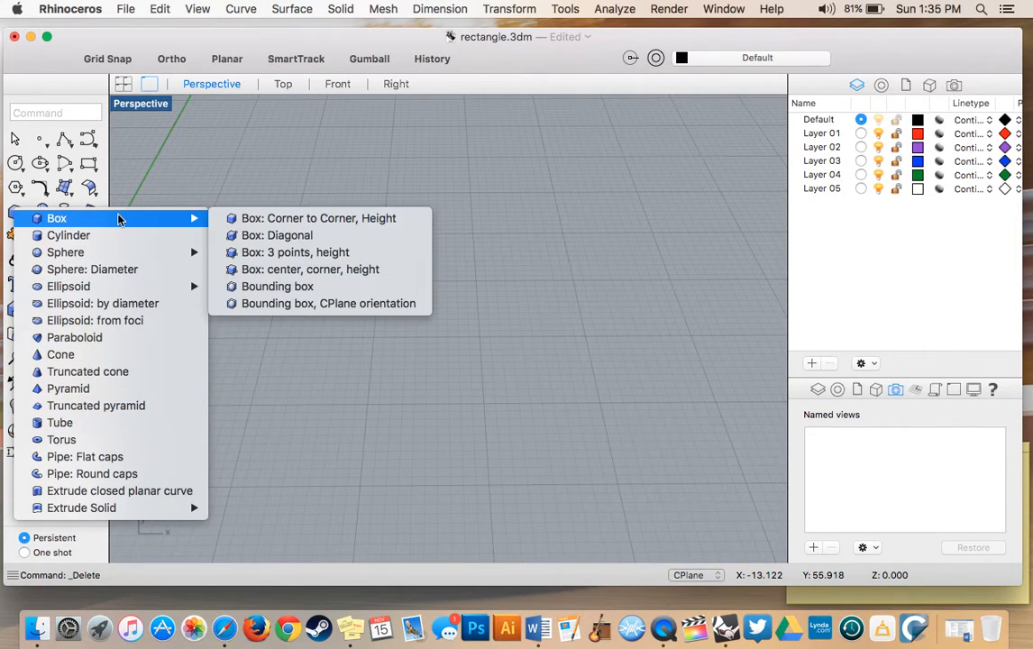
left_click(361, 280)
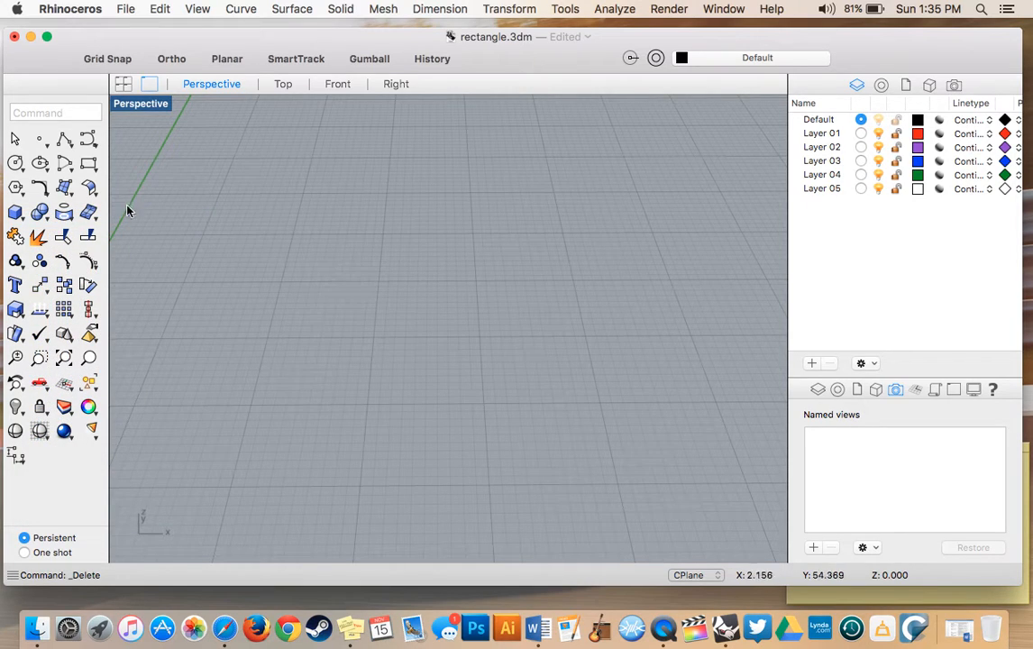
left_click(15, 212)
left_click(353, 286)
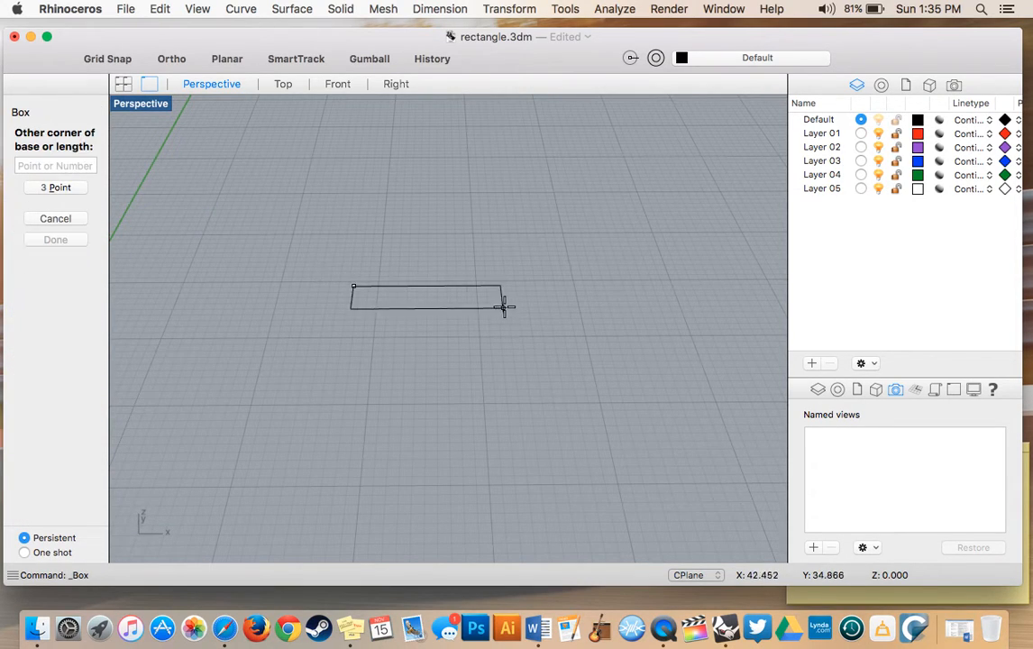
left_click(541, 342)
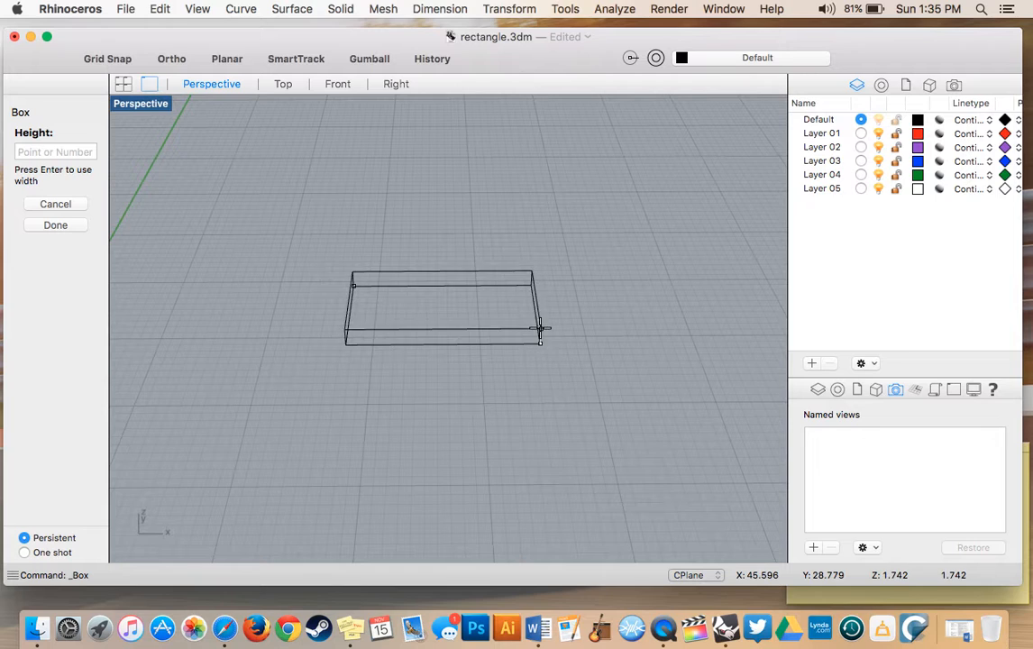
left_click(532, 250)
Examine the solid box and its surroundings from different angles in the Perspective view.
scroll(314, 323, "left", 5)
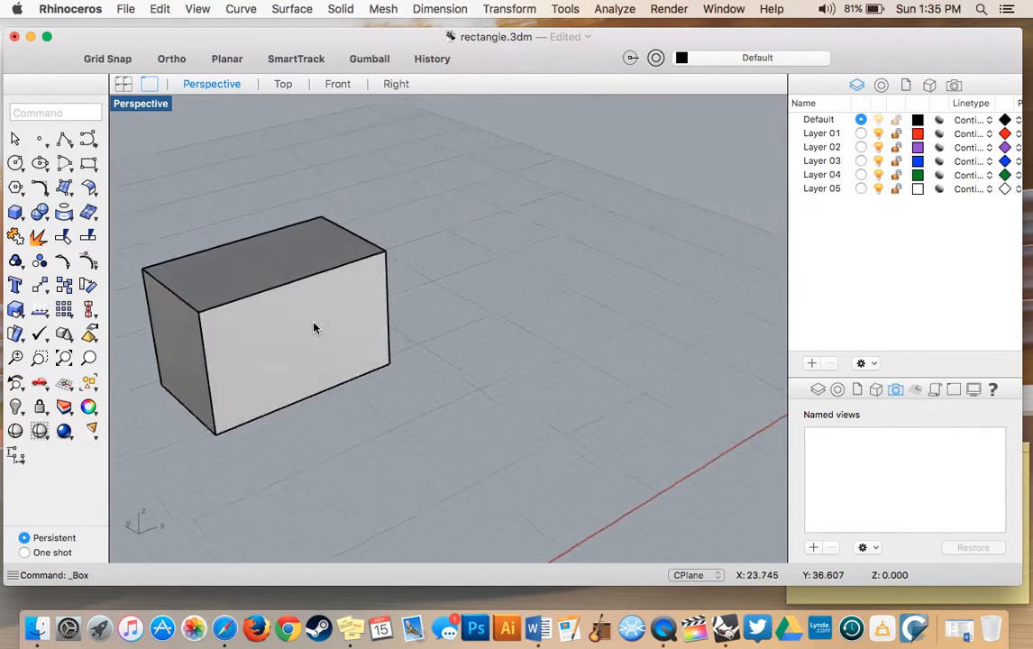
scroll(314, 323, "right", 10)
scroll(314, 327, "right", 5)
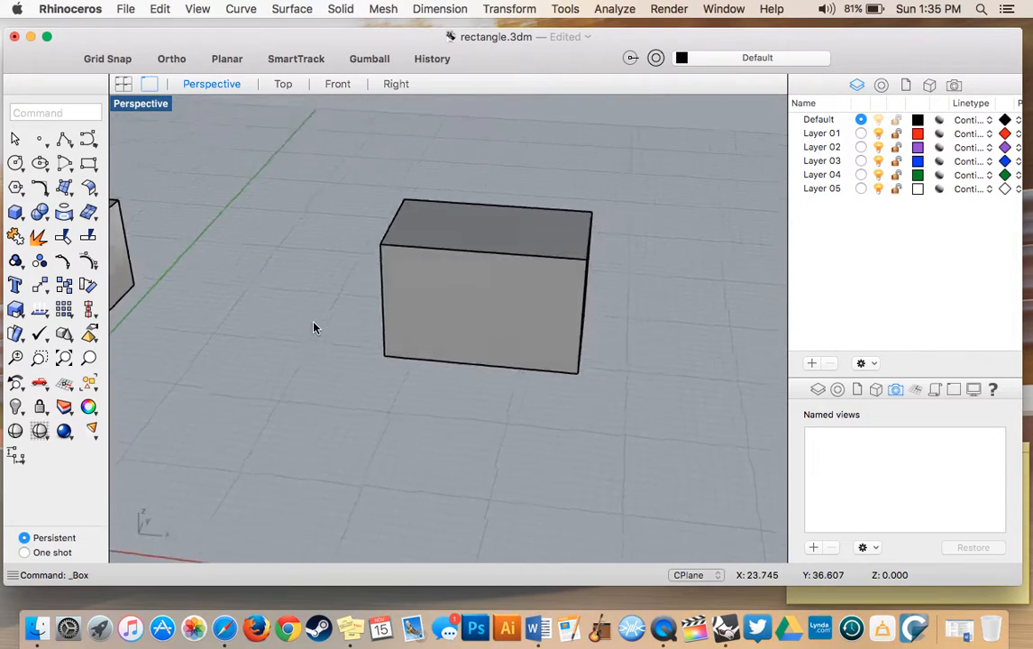
scroll(319, 329, "left", 10)
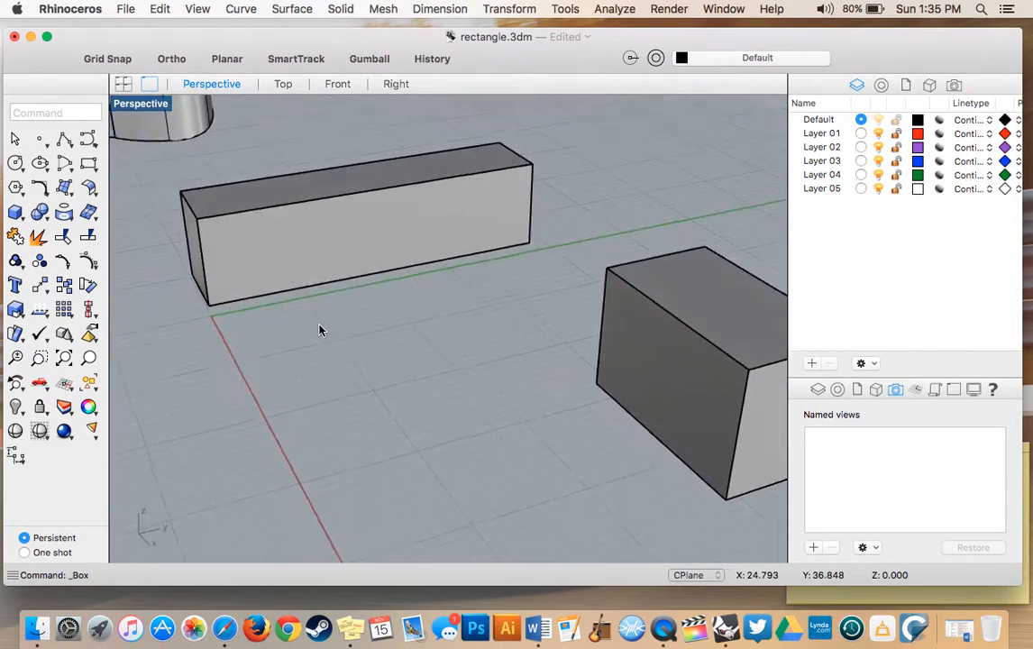
scroll(319, 330, "left", 5)
scroll(320, 330, "right", 10)
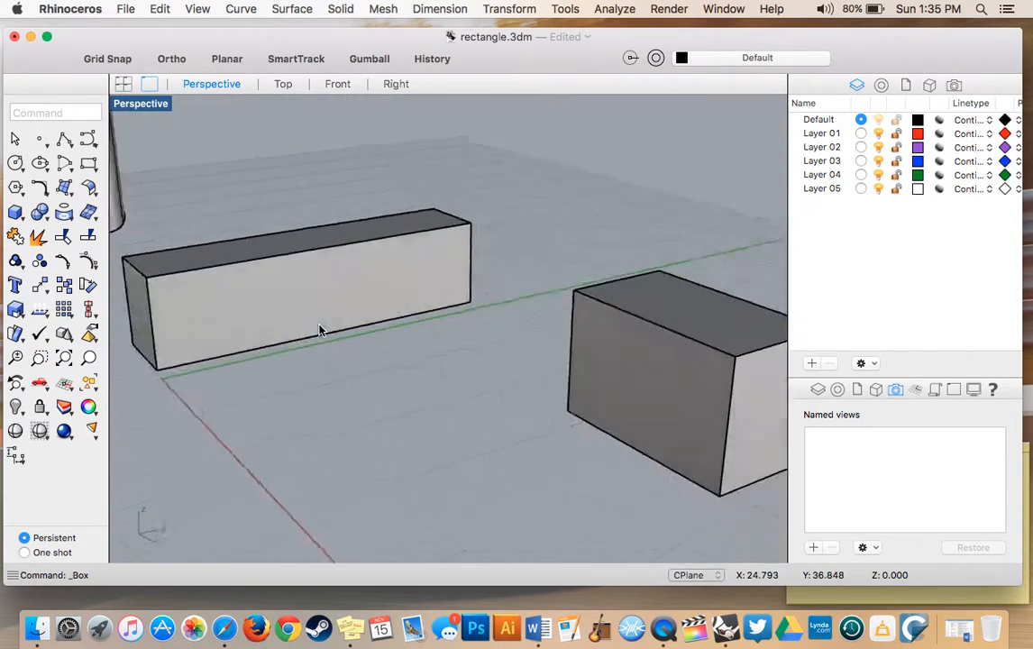
scroll(320, 330, "down", 3)
scroll(319, 330, "up", 2)
Delete the solid box.
left_click(384, 325)
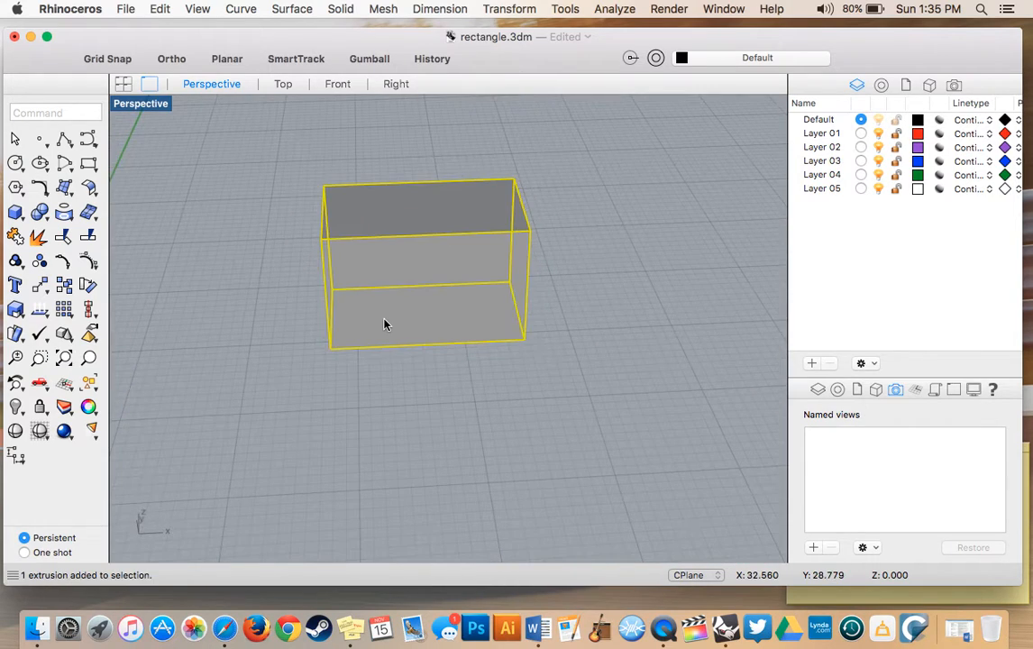
key("Delete")
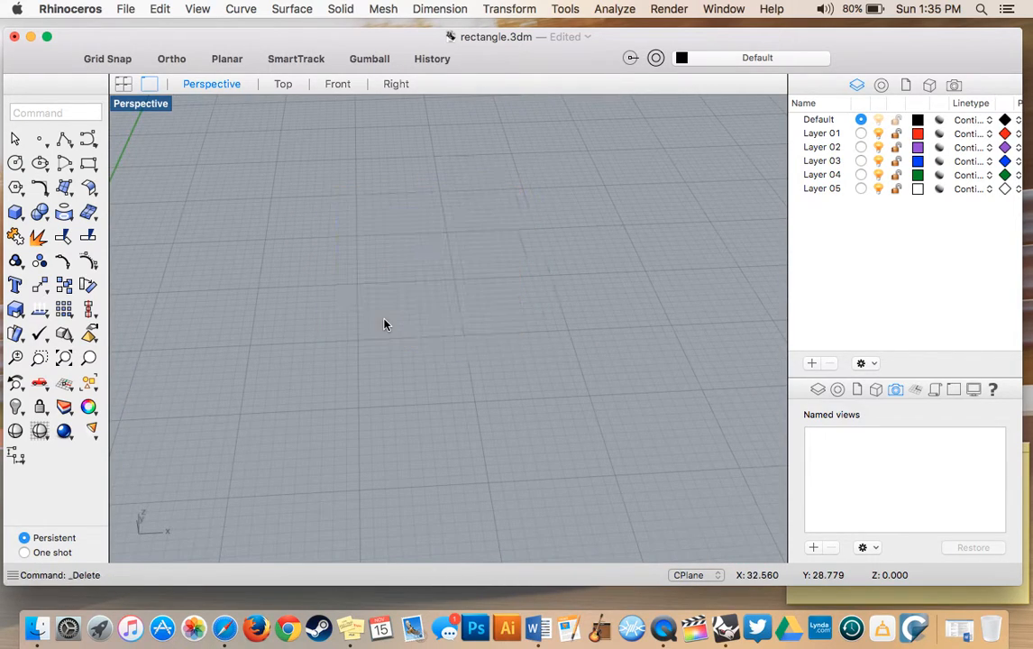
Create a truncated cone about 14.5 units tall in the Perspective view, with its end circle wider than its base.
scroll(384, 320, "left", 2, "shift")
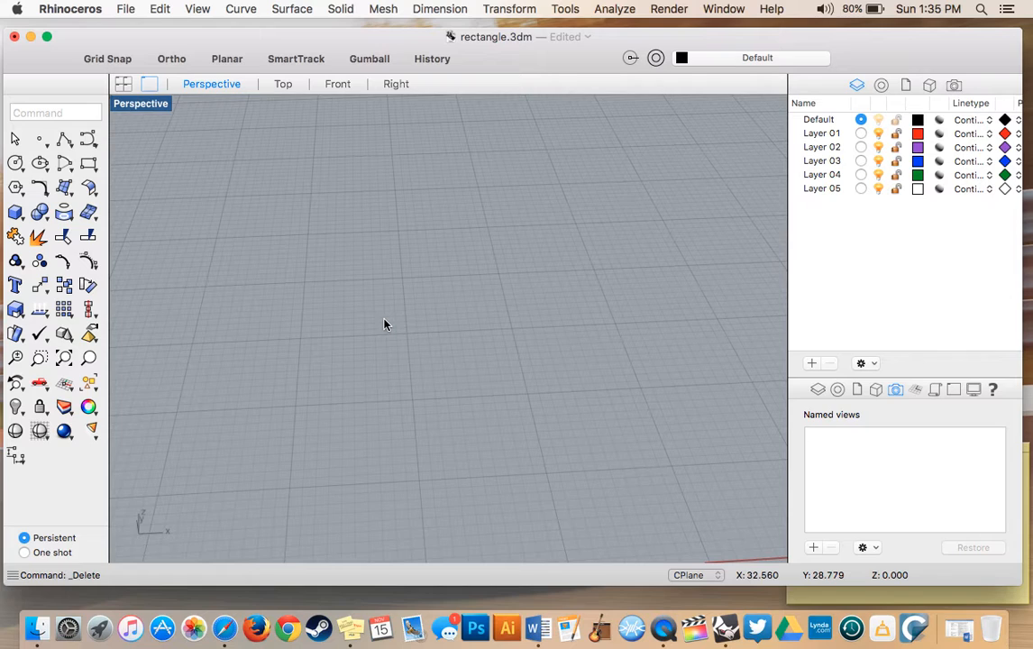
scroll(384, 320, "left", 2)
scroll(384, 320, "right", 3)
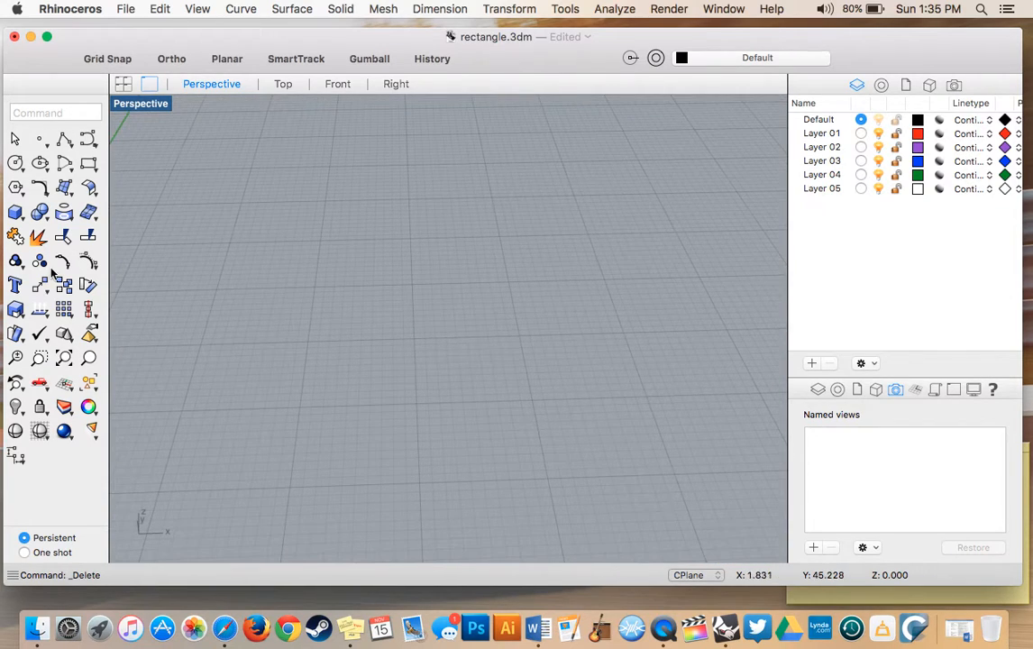
left_click(18, 211)
mouse_move(20, 216)
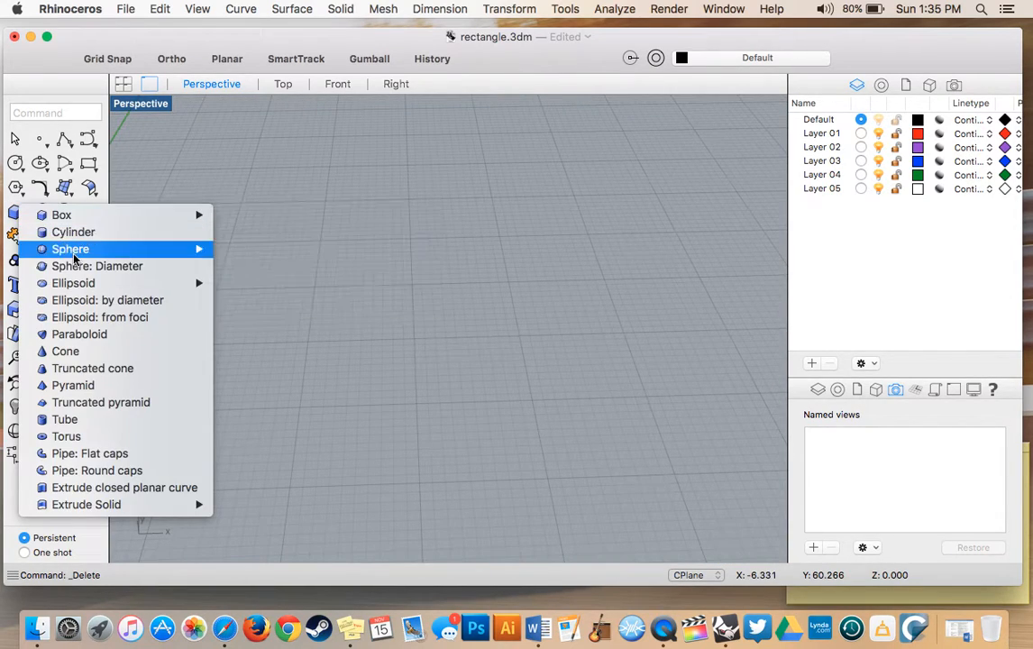
left_click(129, 368)
left_click(411, 289)
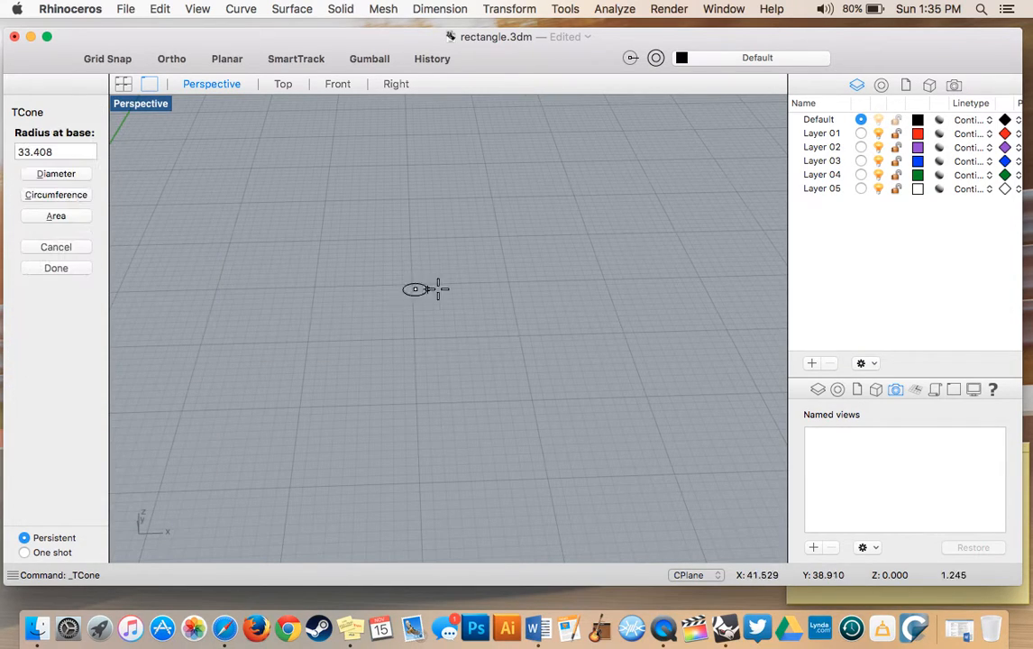
left_click(509, 286)
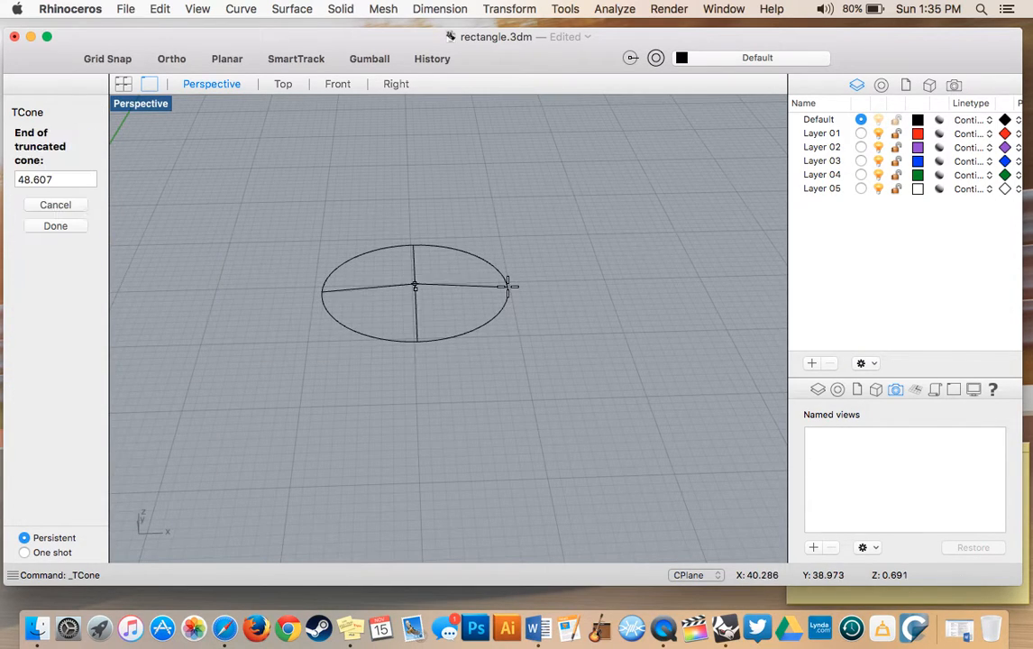
left_click(431, 157)
left_click(589, 171)
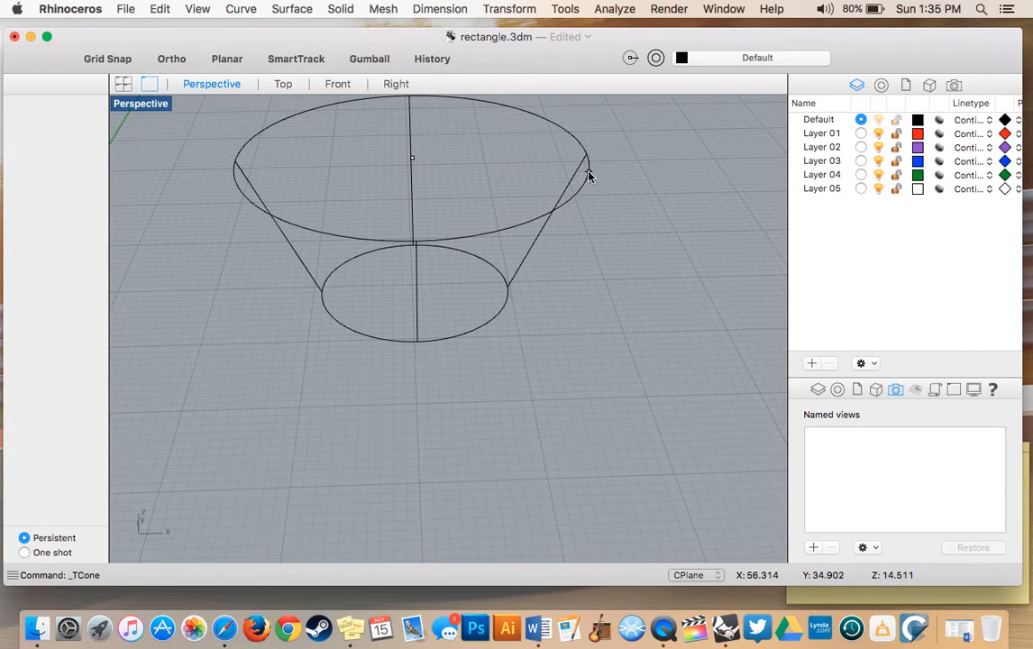
Examine the truncated cone from the side and from above in the Perspective view.
scroll(553, 339, "down", 5)
scroll(553, 339, "left", 5)
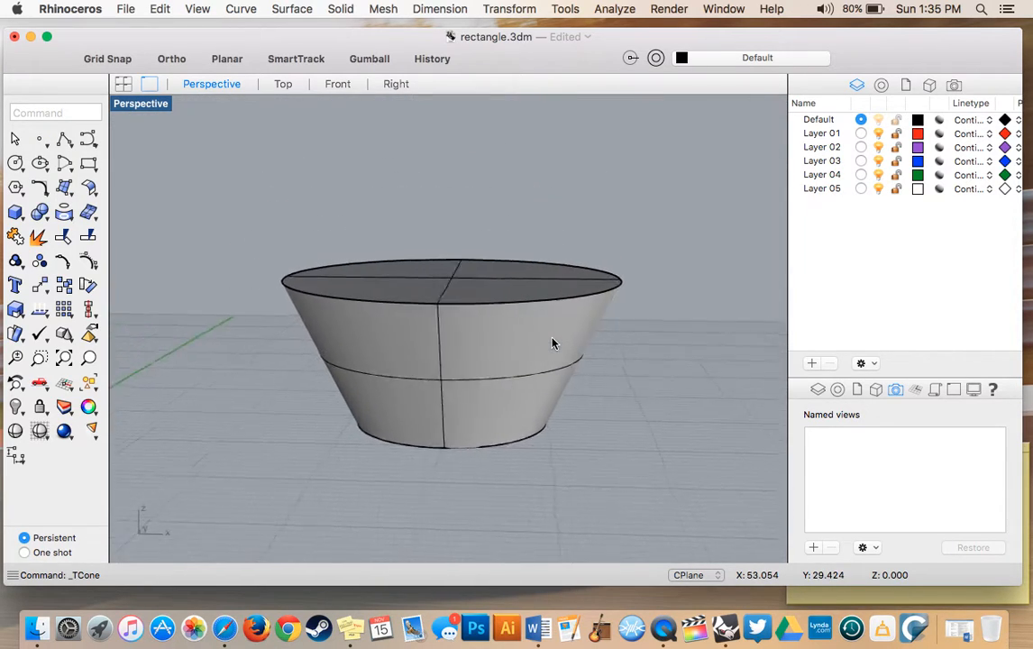
scroll(553, 339, "right", 8)
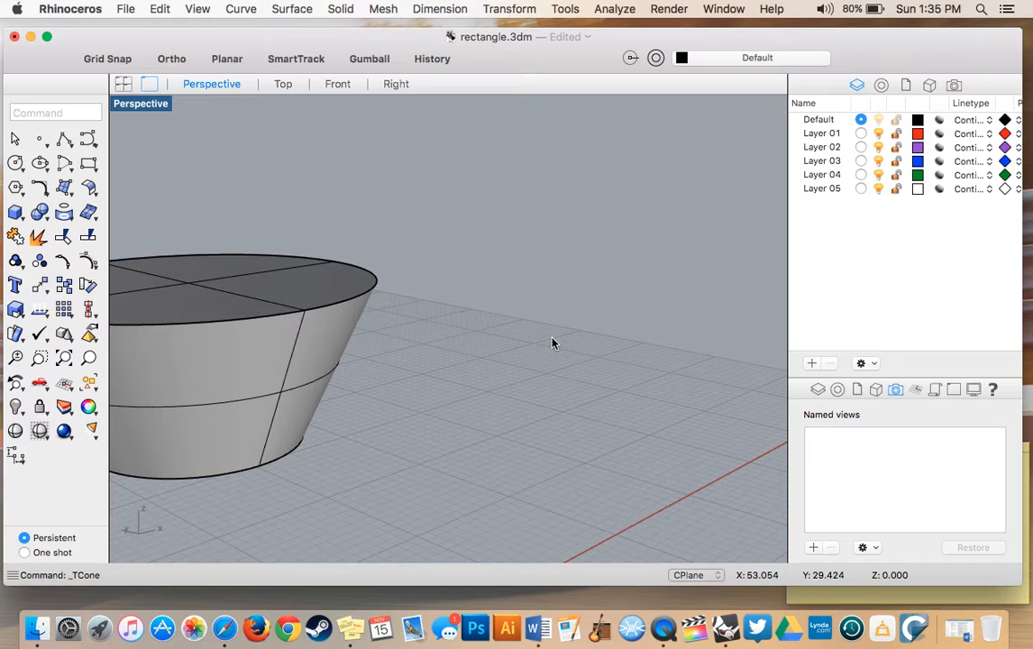
scroll(552, 343, "left", 6)
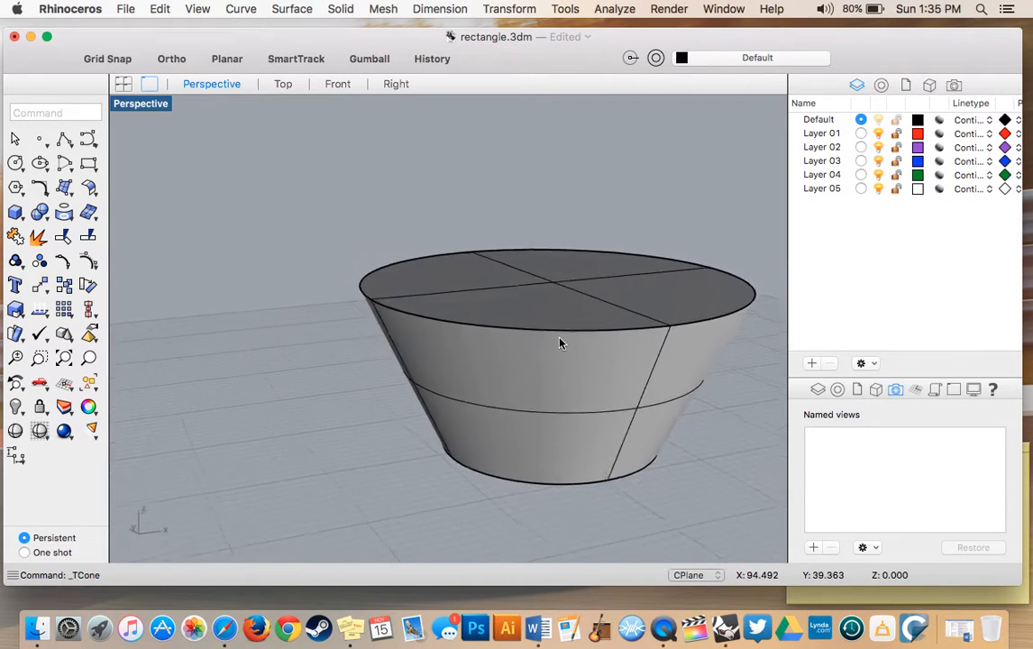
scroll(559, 342, "left", 2)
scroll(560, 343, "right", 6)
scroll(551, 342, "left", 3)
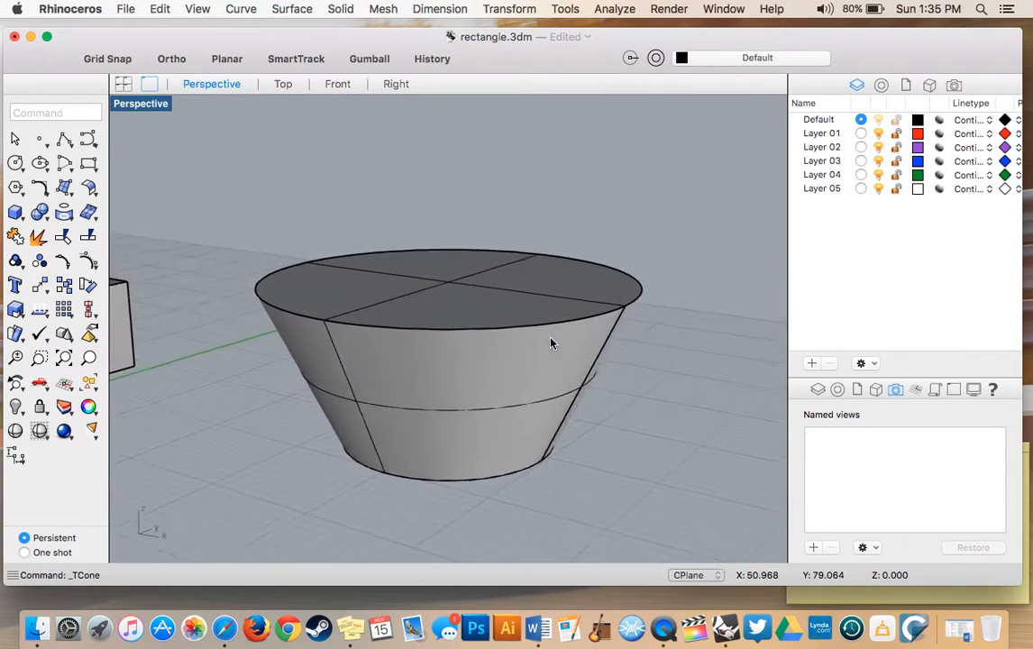
scroll(552, 343, "left", 3)
scroll(551, 342, "right", 6)
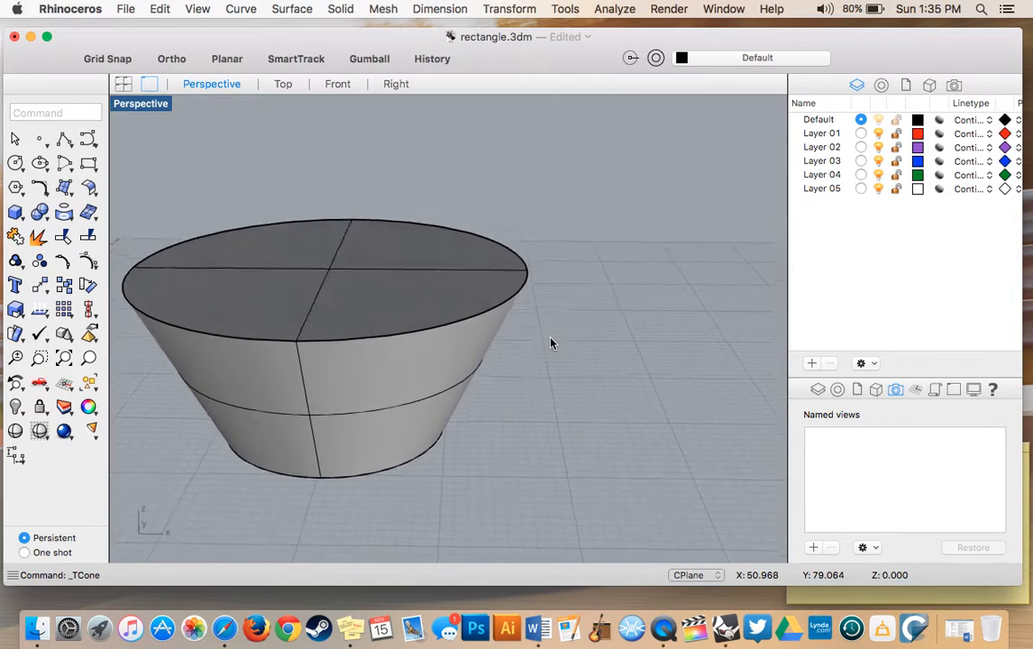
scroll(551, 343, "up", 3)
scroll(551, 343, "left", 4)
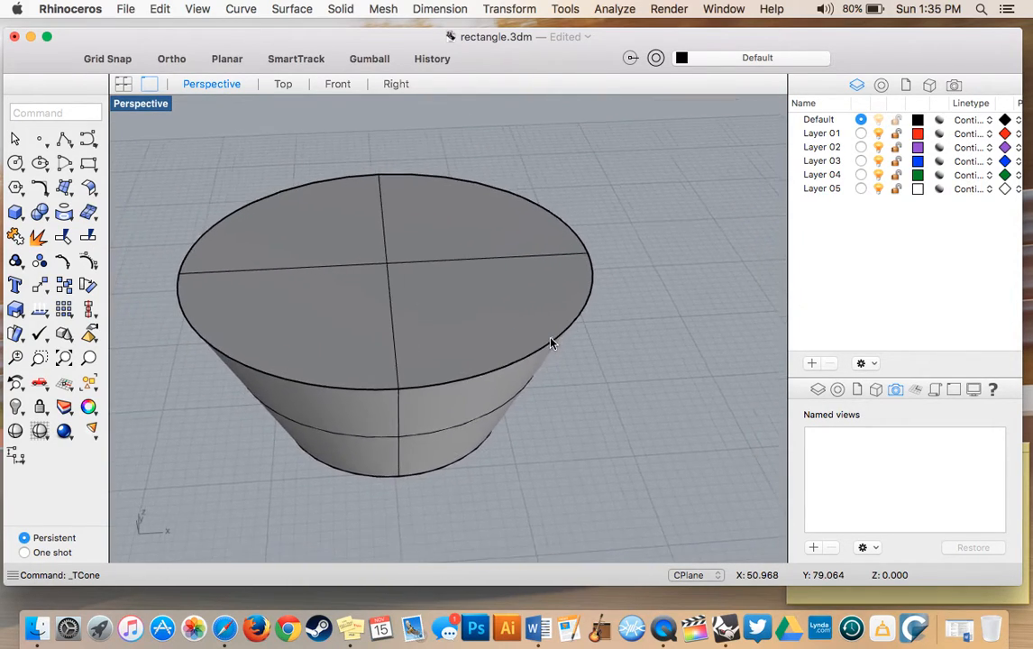
scroll(552, 343, "down", 1)
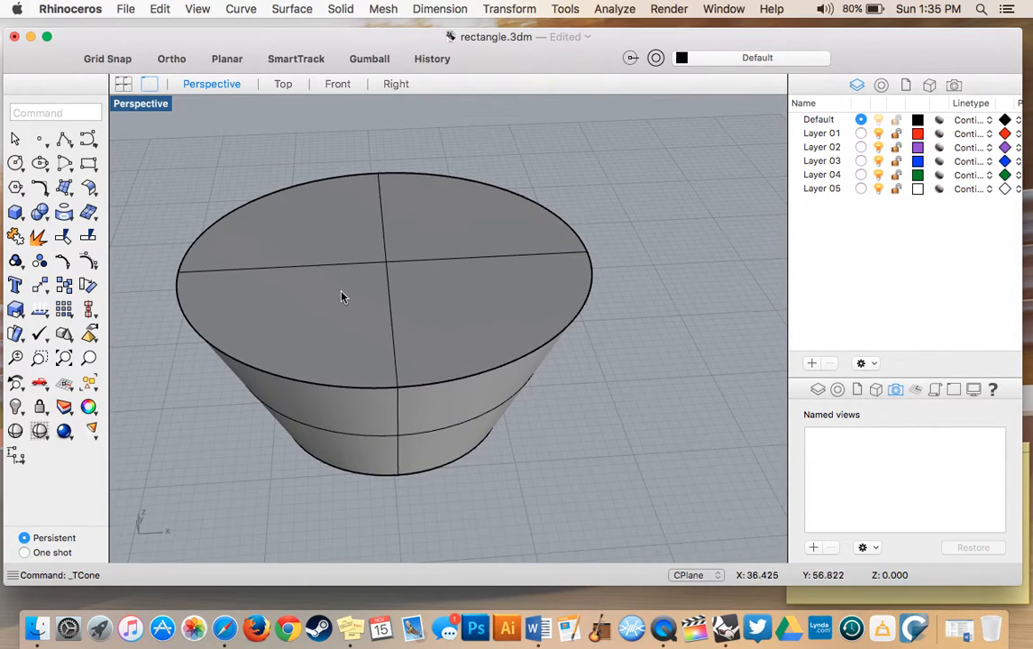
Delete the truncated cone.
left_click(311, 306)
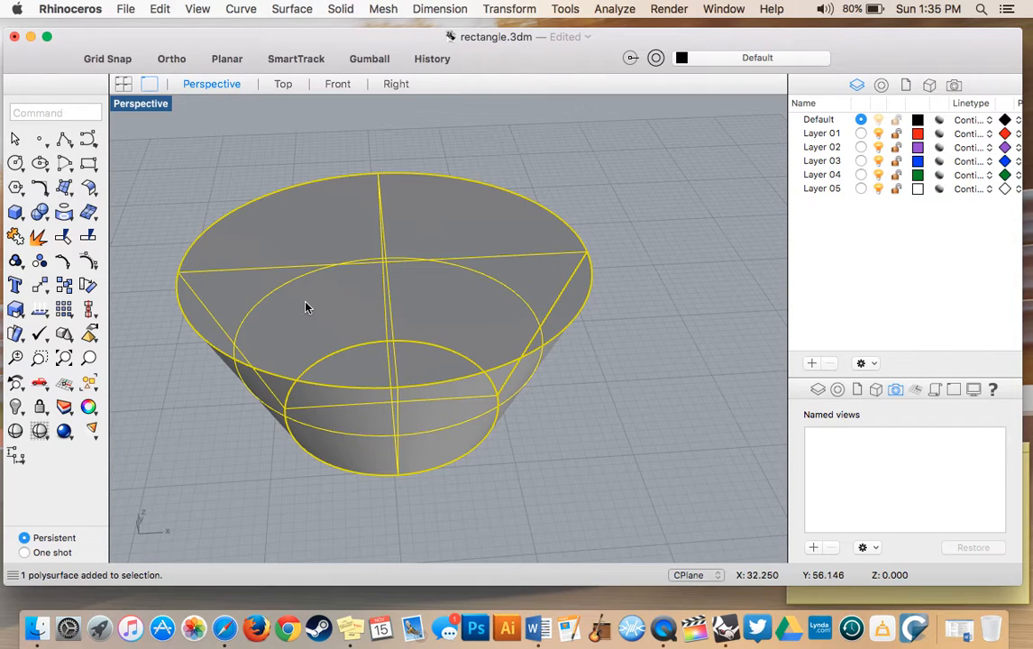
key("Delete")
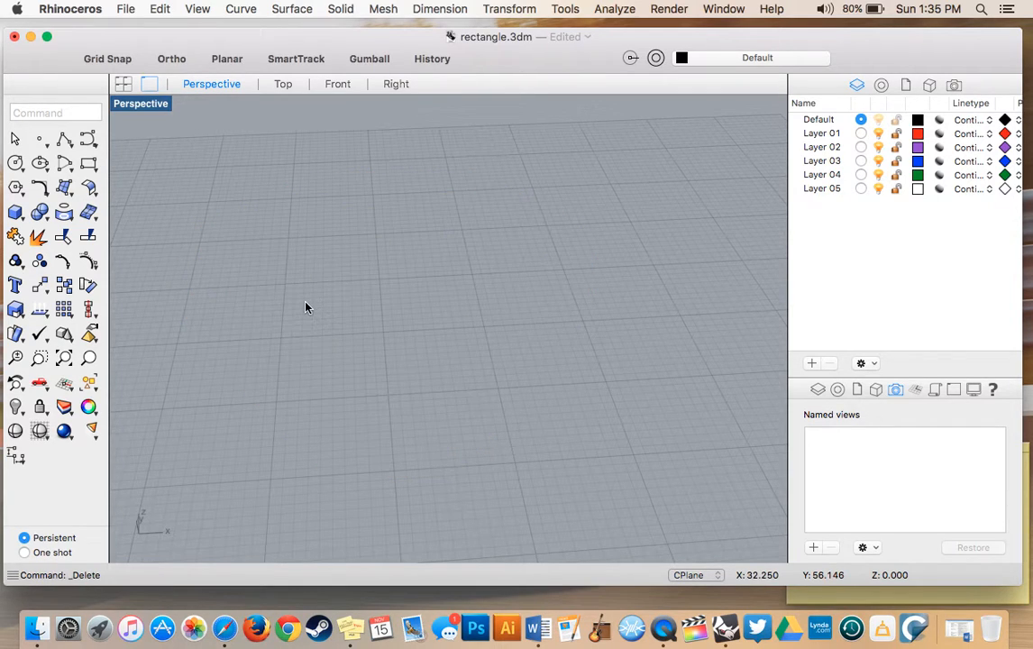
Create a thick-walled tube about 11.8 units tall in the Perspective view from an outer and an inner radius.
left_click(14, 209)
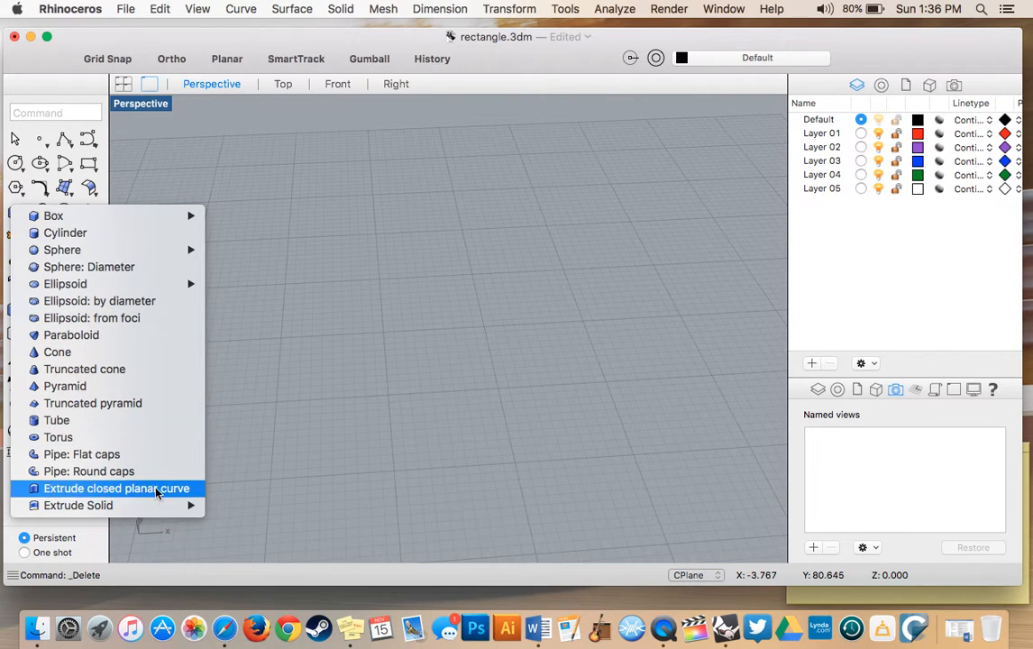
left_click(129, 420)
left_click(403, 223)
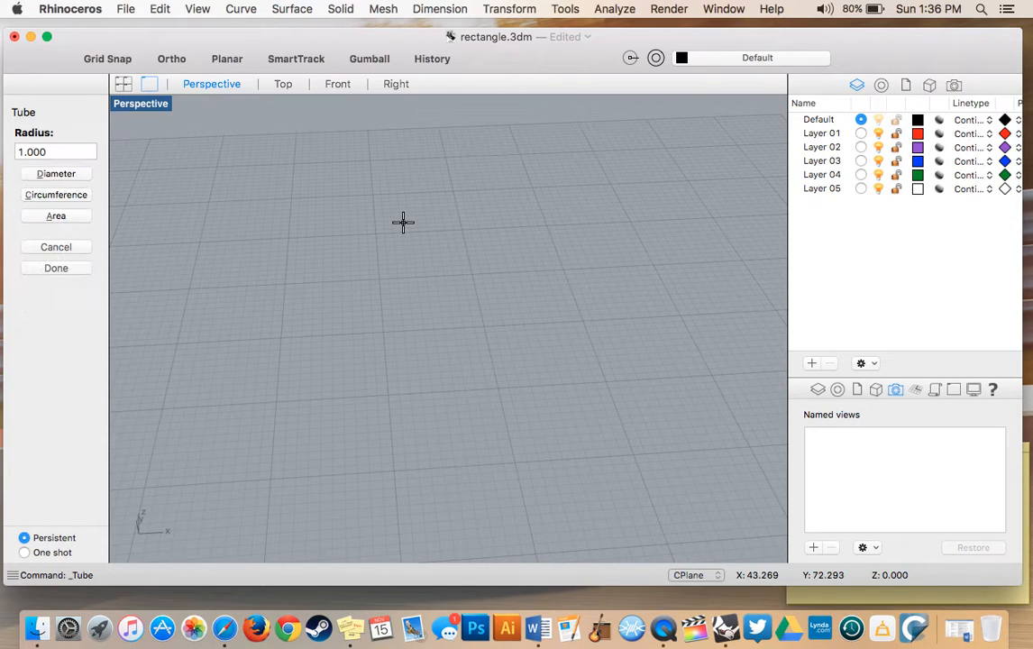
left_click(439, 261)
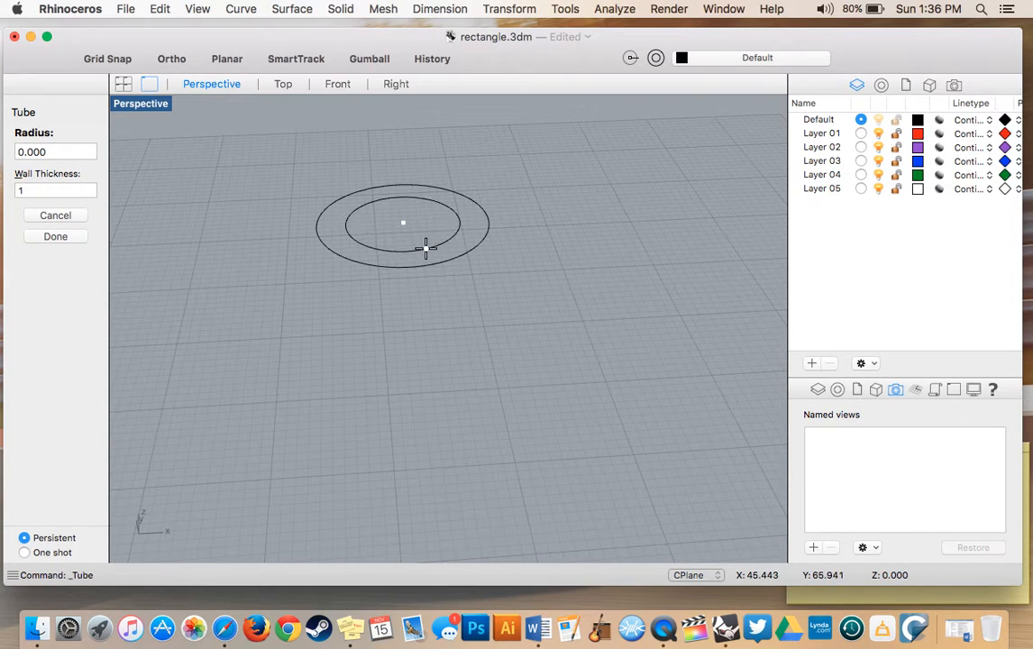
left_click(426, 248)
left_click(410, 134)
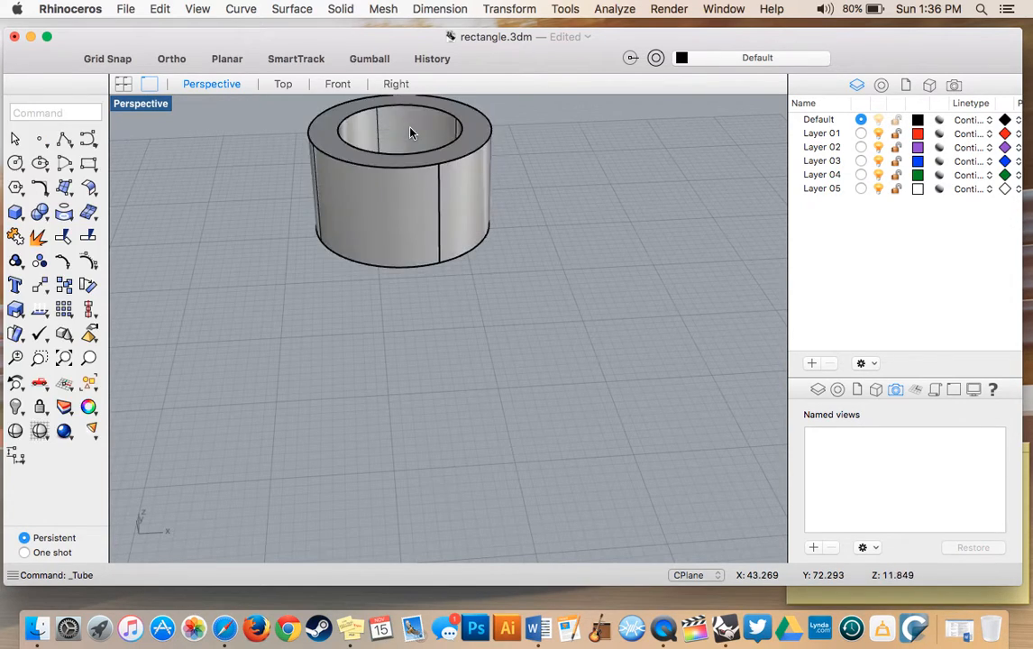
Examine the tube from above, from the side and from below in the Perspective view.
scroll(409, 170, "down", 5)
scroll(409, 169, "up", 3)
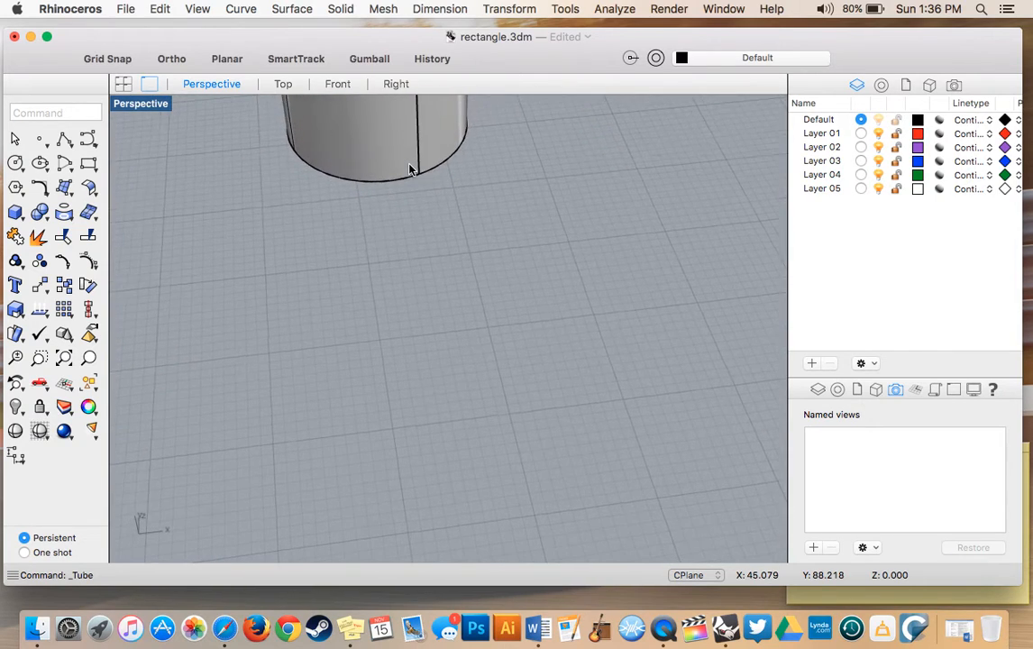
scroll(409, 170, "up", 5)
scroll(410, 170, "down", 3)
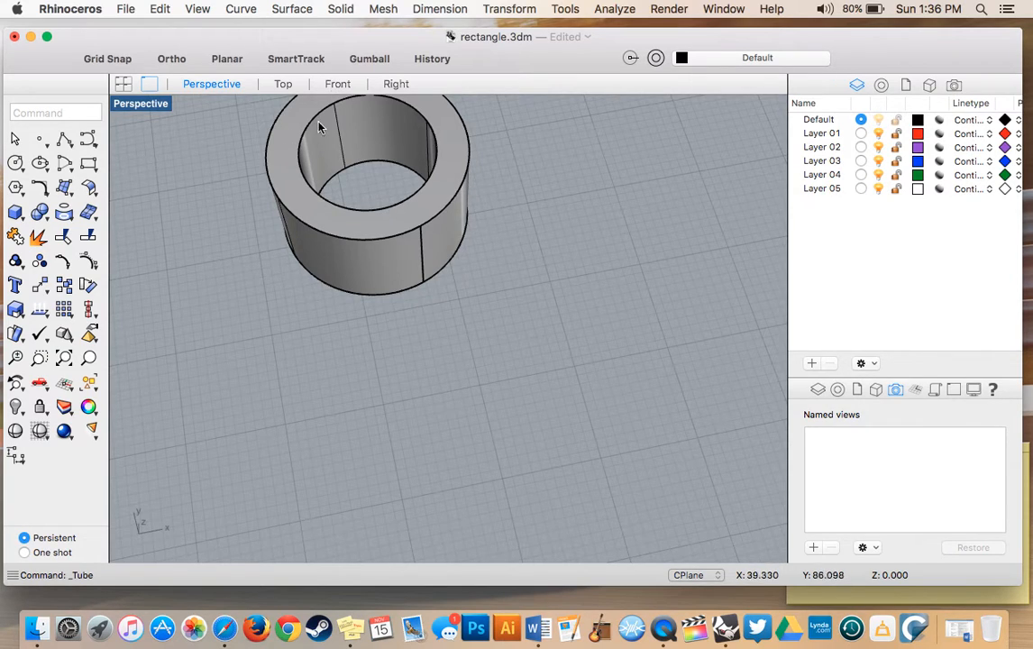
scroll(353, 180, "down", 2)
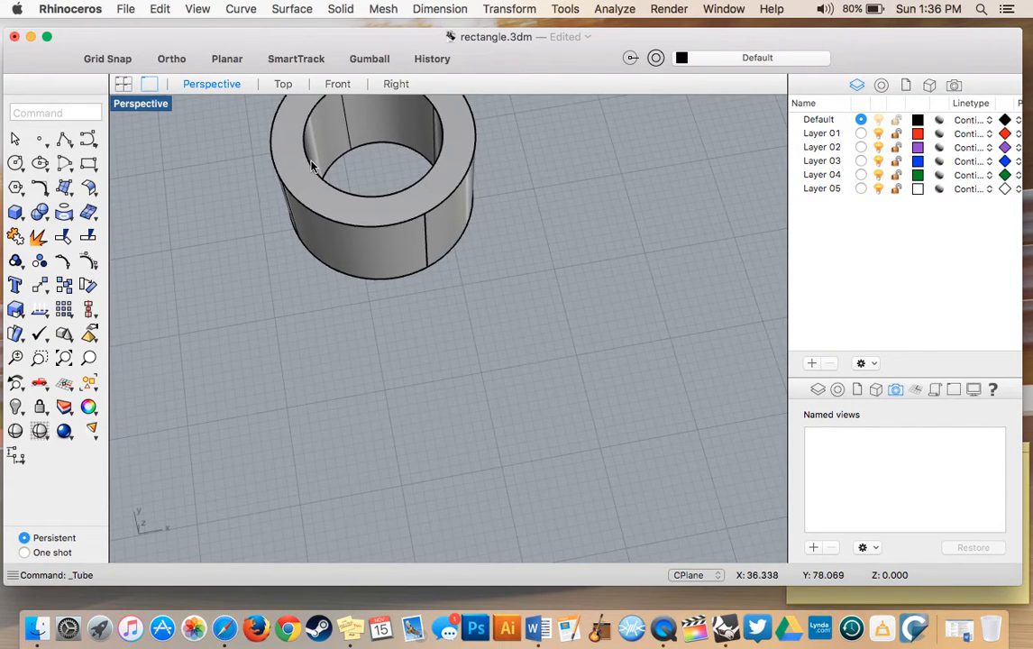
scroll(310, 185, "up", 5)
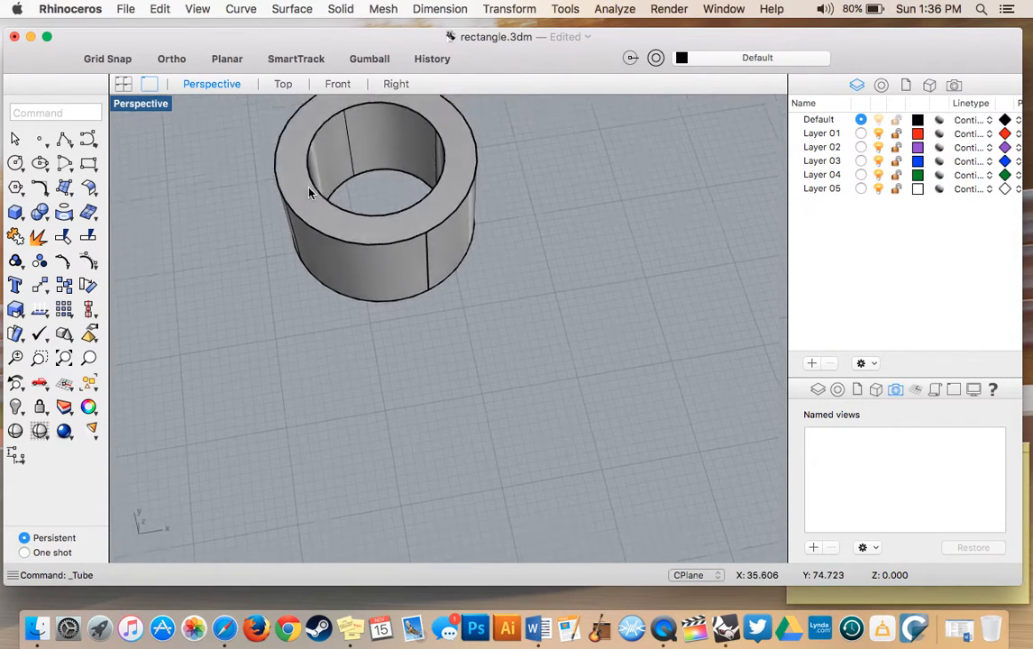
scroll(312, 259, "up", 10)
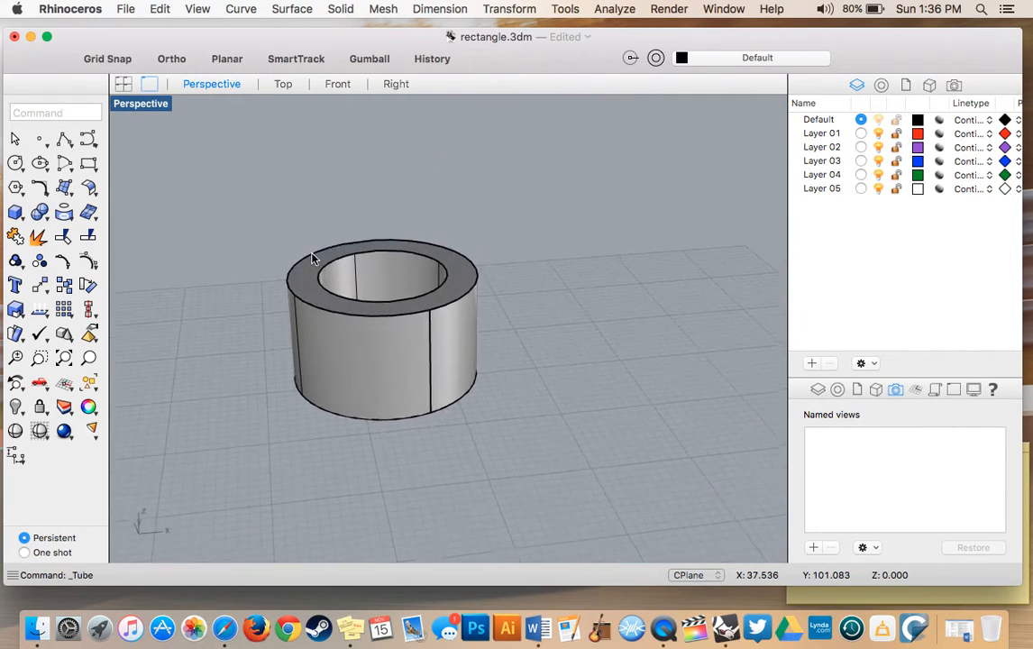
scroll(312, 259, "down", 10)
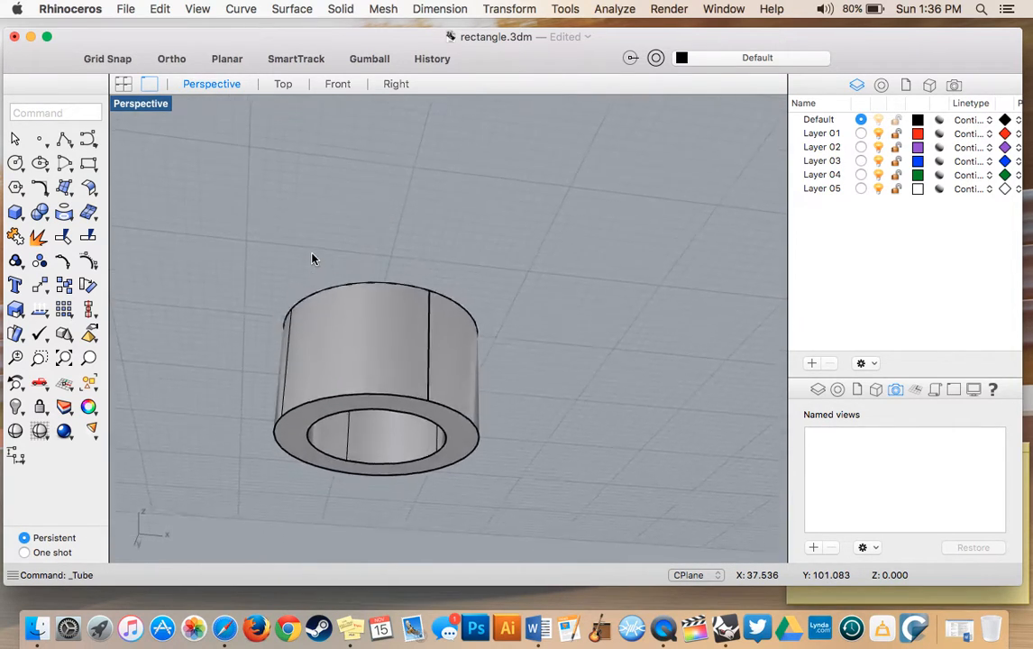
Delete the tube from the Perspective view.
scroll(312, 261, "down", 8)
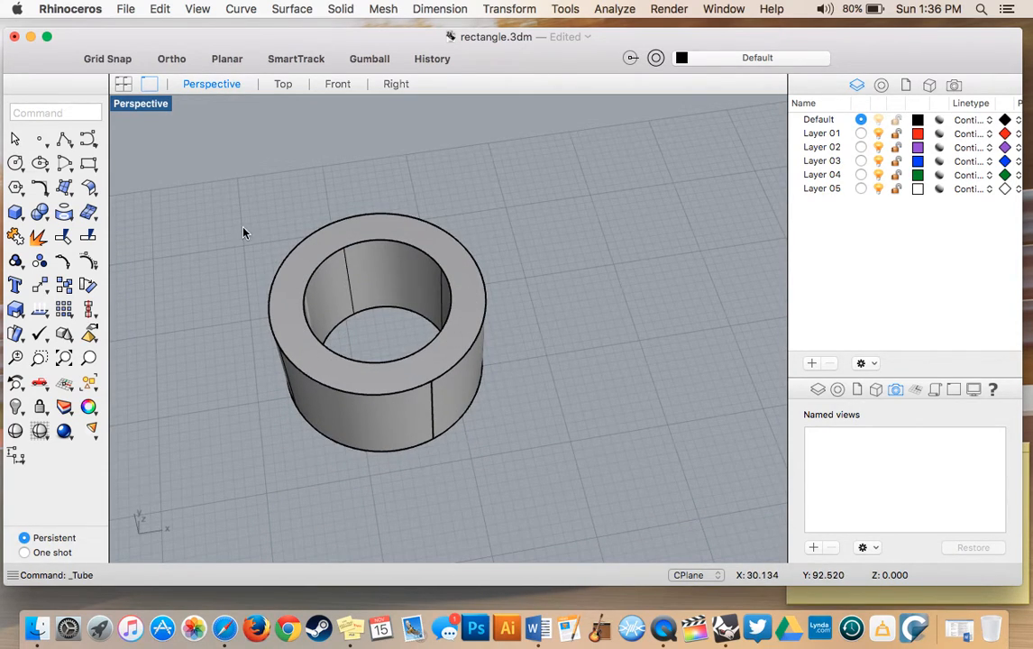
left_click_drag(242, 232, 574, 498)
left_click(429, 363)
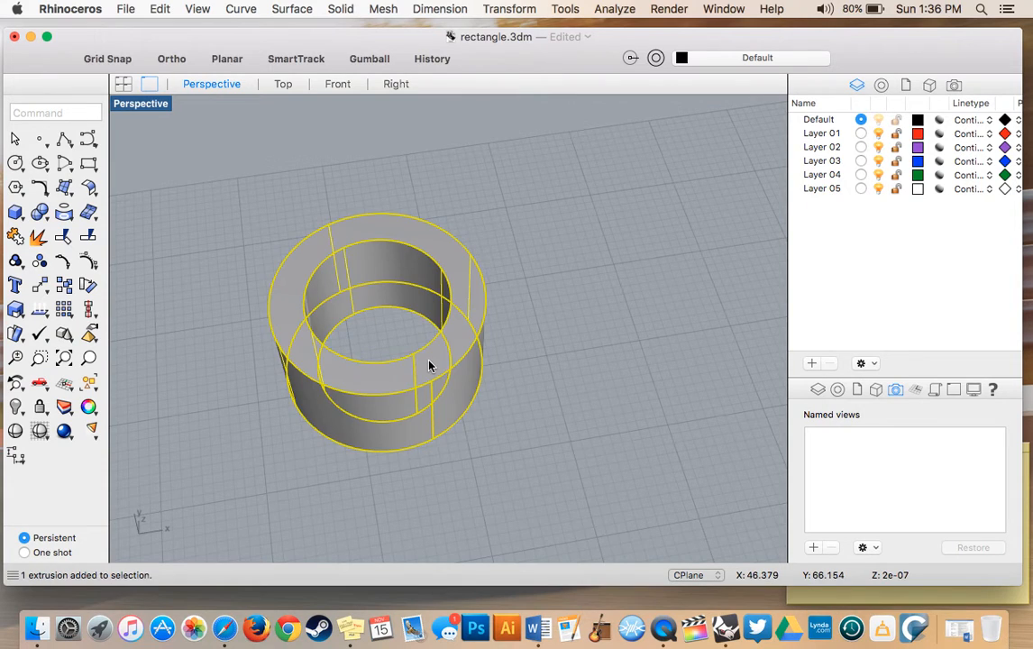
key("Delete")
scroll(430, 364, "down", 5)
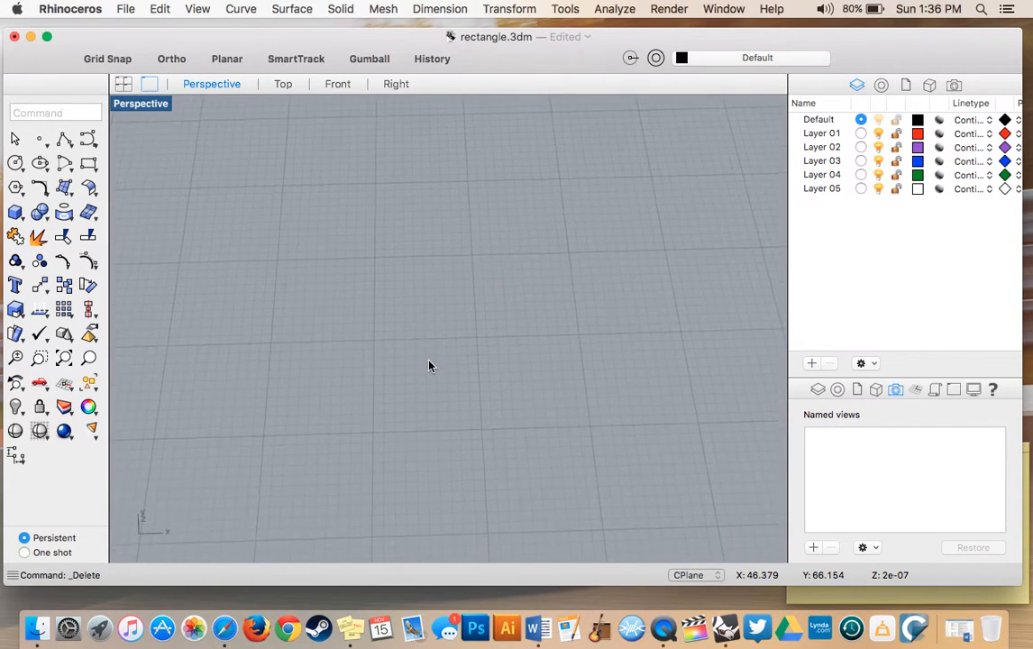
left_click(46, 220)
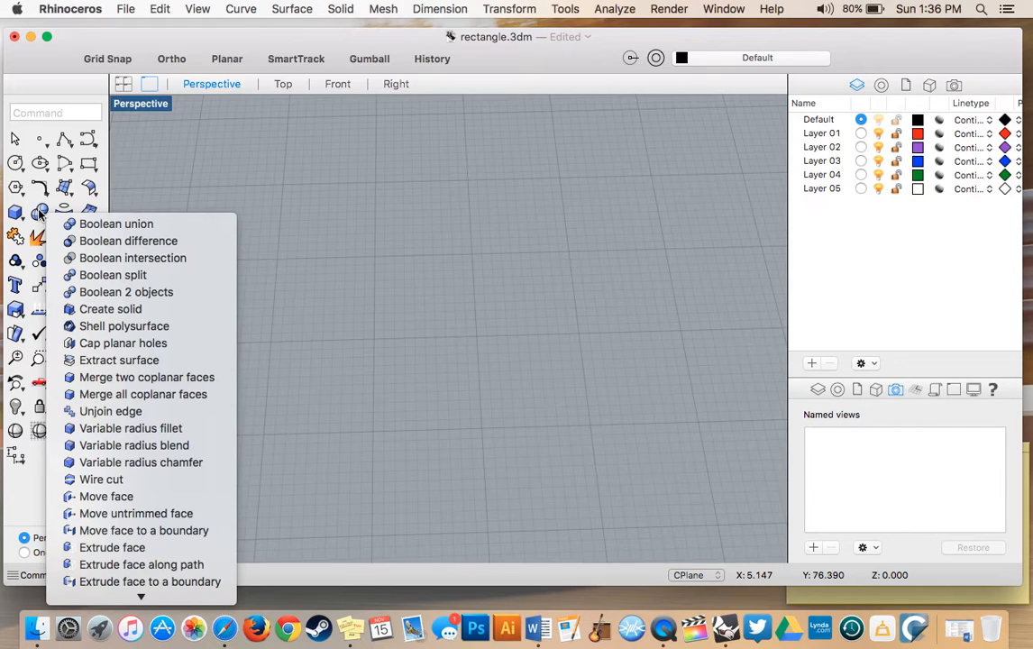
left_click(40, 197)
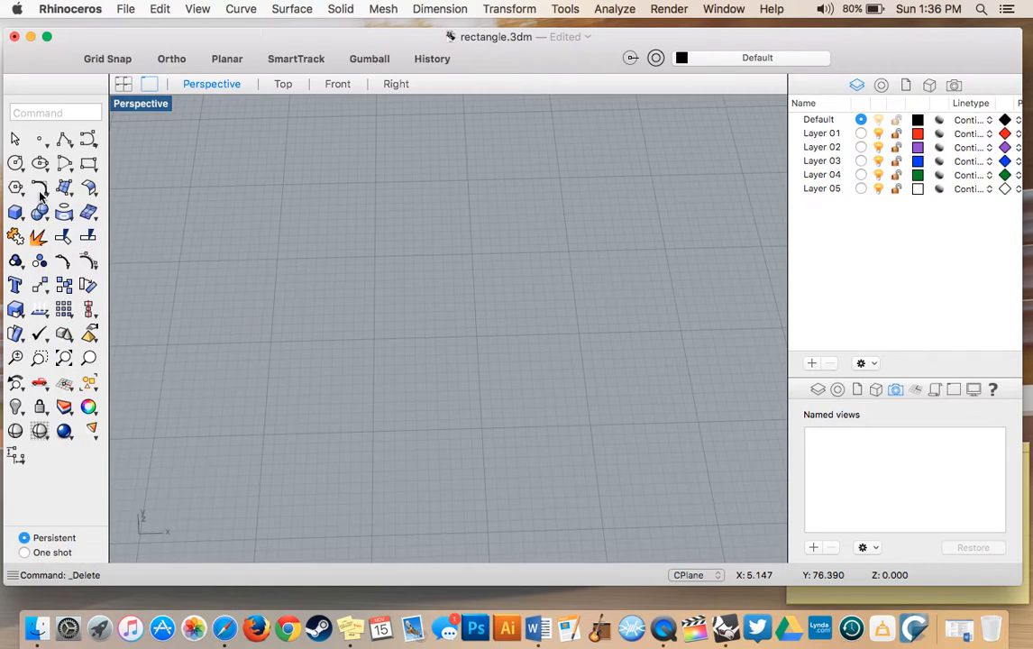
left_click(88, 213)
Draw a single-segment polyline sloping diagonally down across the middle of the Perspective view.
left_click(63, 140)
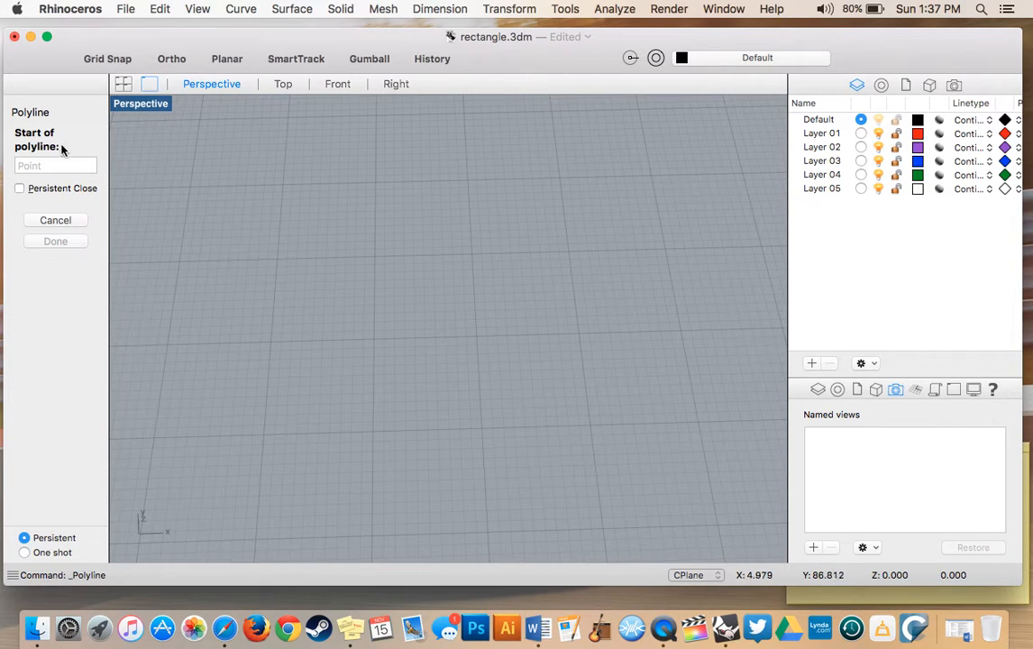
left_click(340, 243)
left_click(429, 357)
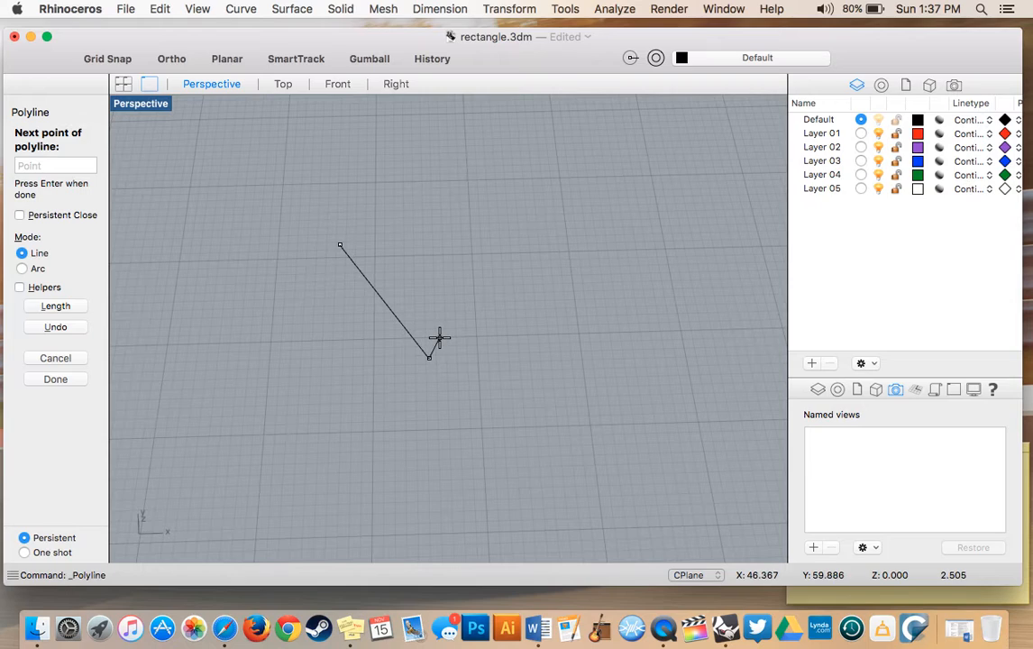
key("Return")
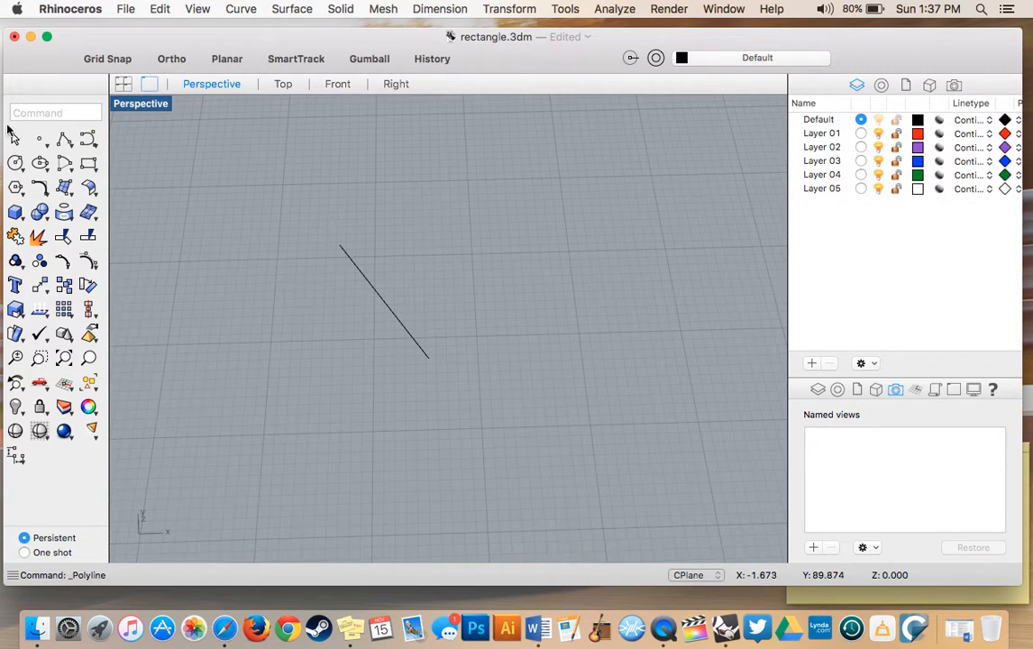
Draw a second single-segment polyline with the opposite slope, crossing the first line near its lower end.
left_click(64, 138)
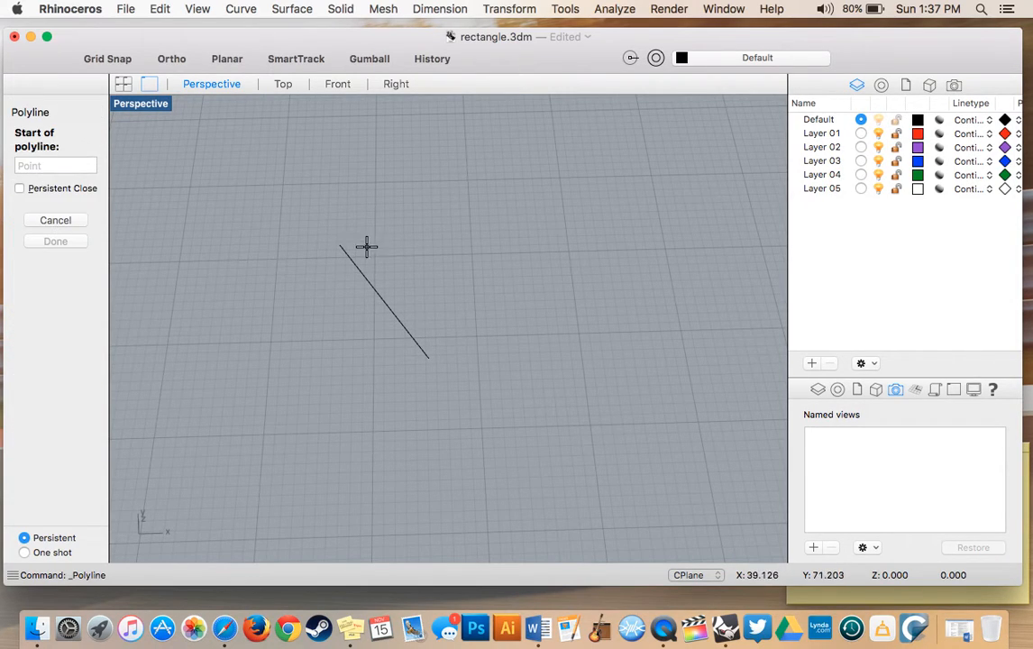
left_click(441, 274)
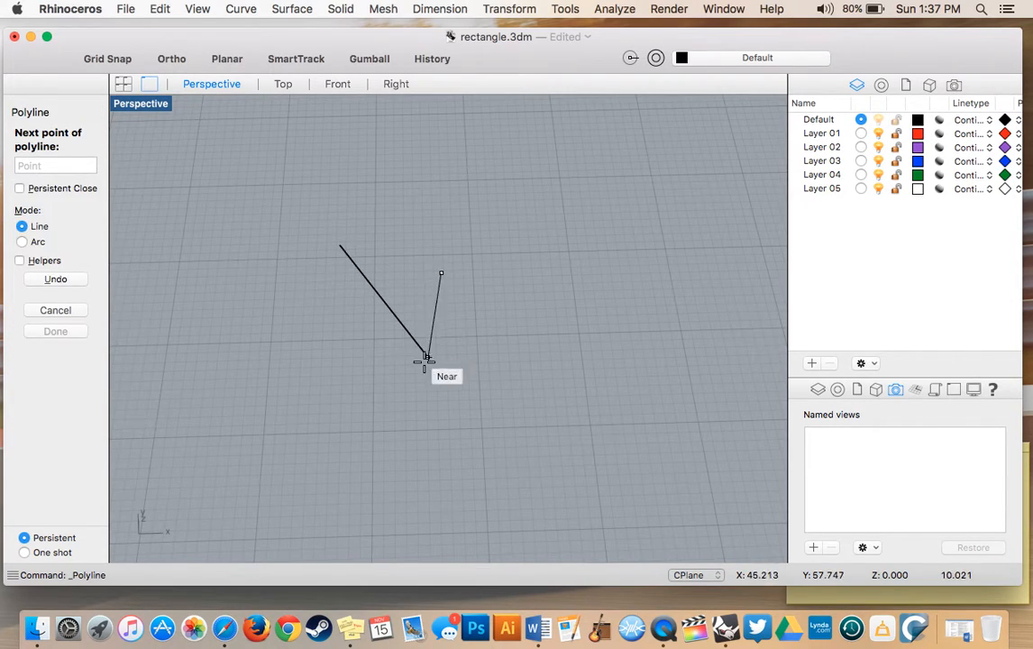
left_click(387, 397)
key("Return")
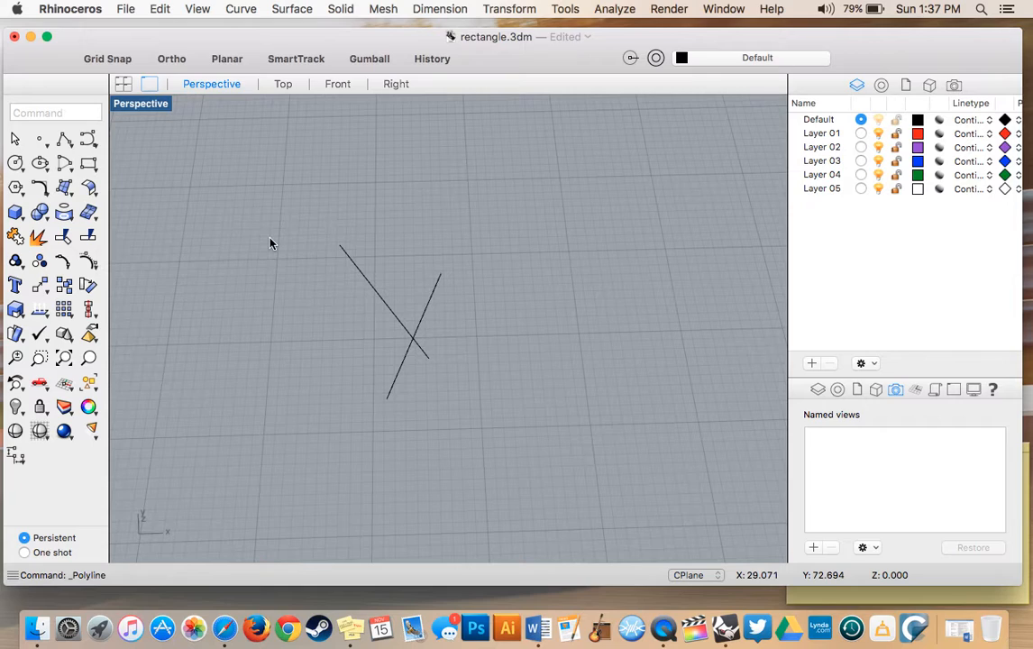
Move the first diagonal line slightly toward positive X, keeping it across the second line.
left_click_drag(300, 195, 475, 414)
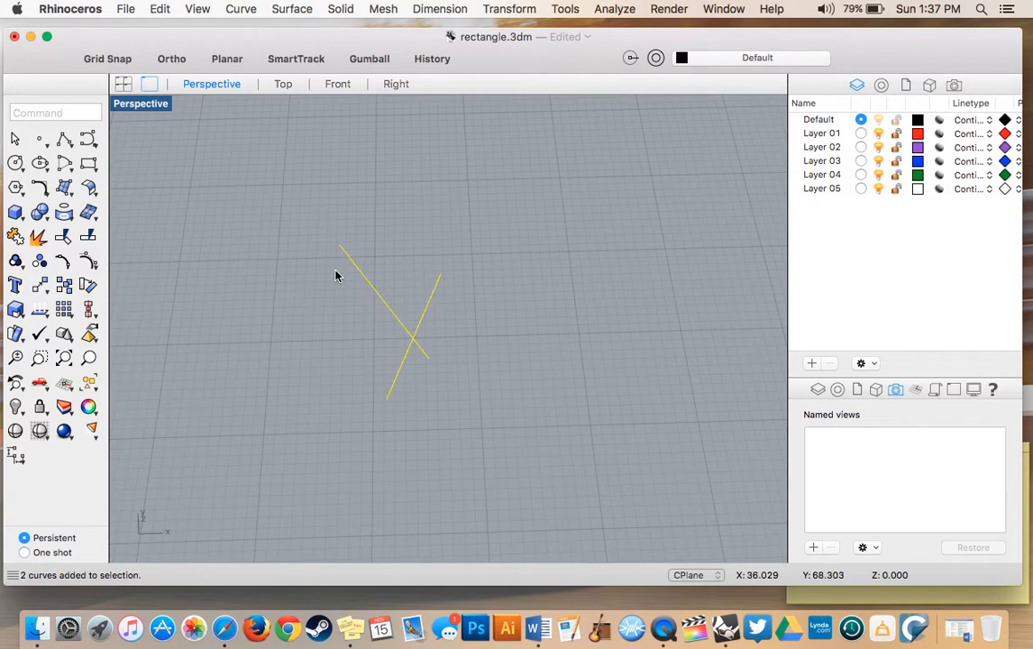
left_click(362, 298)
left_click(382, 299)
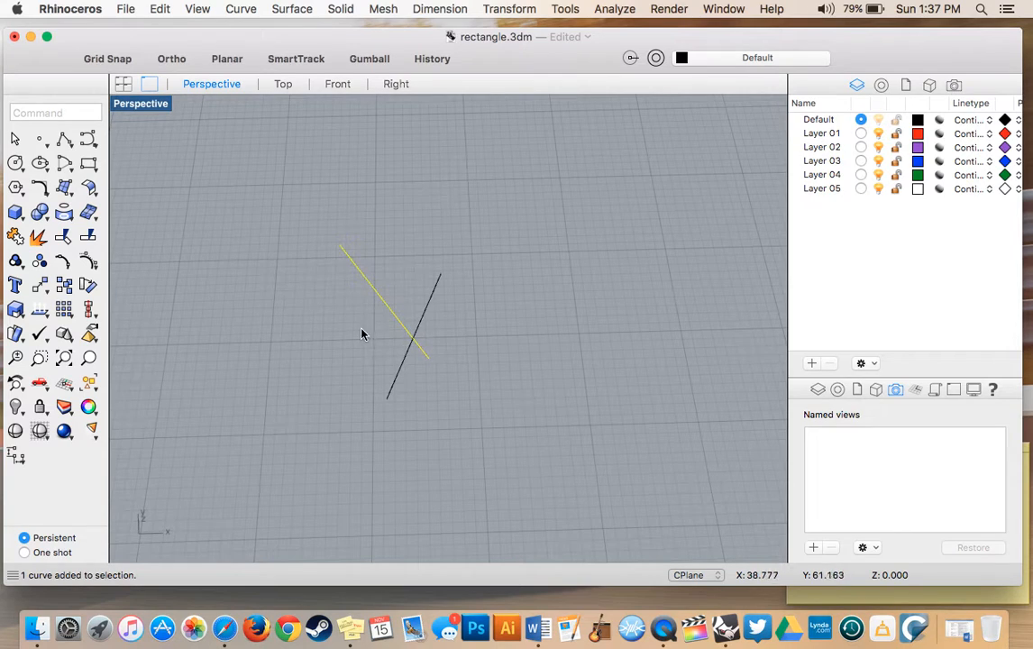
mouse_move(385, 311)
left_mouse_down()
mouse_move(346, 346)
mouse_move(397, 311)
left_mouse_up()
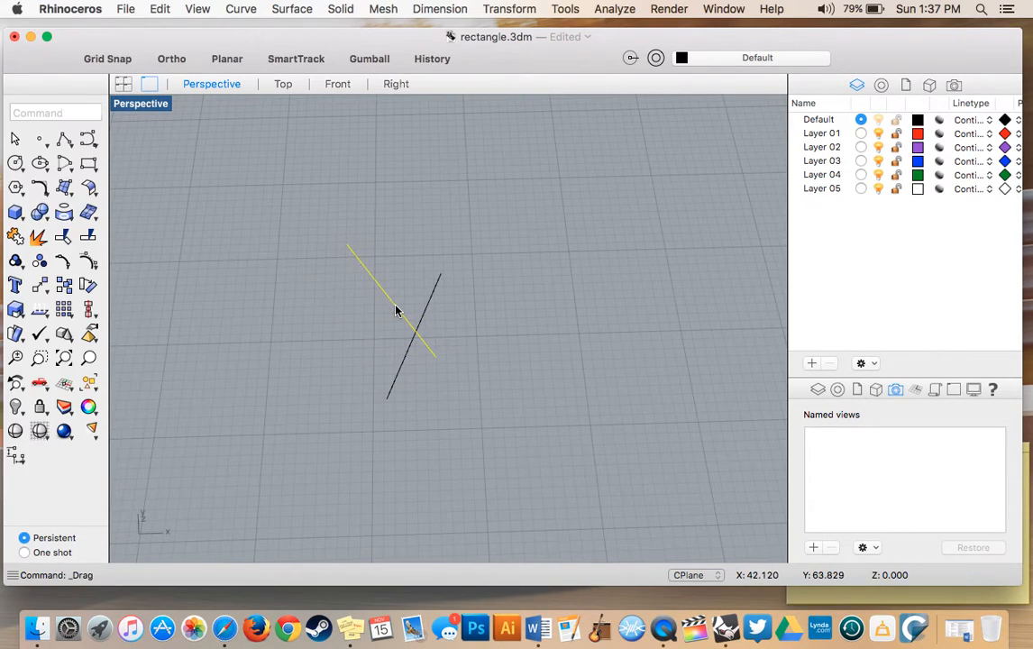
Try to join the two crossing lines into one curve.
left_click(193, 312)
left_click_drag(273, 189, 508, 434)
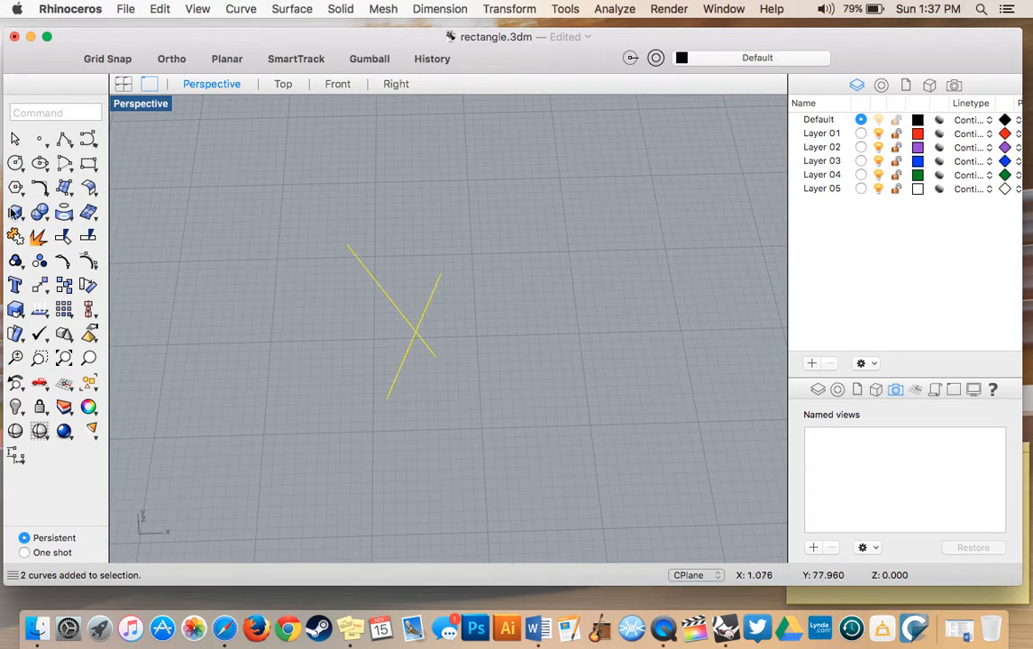
left_click(15, 236)
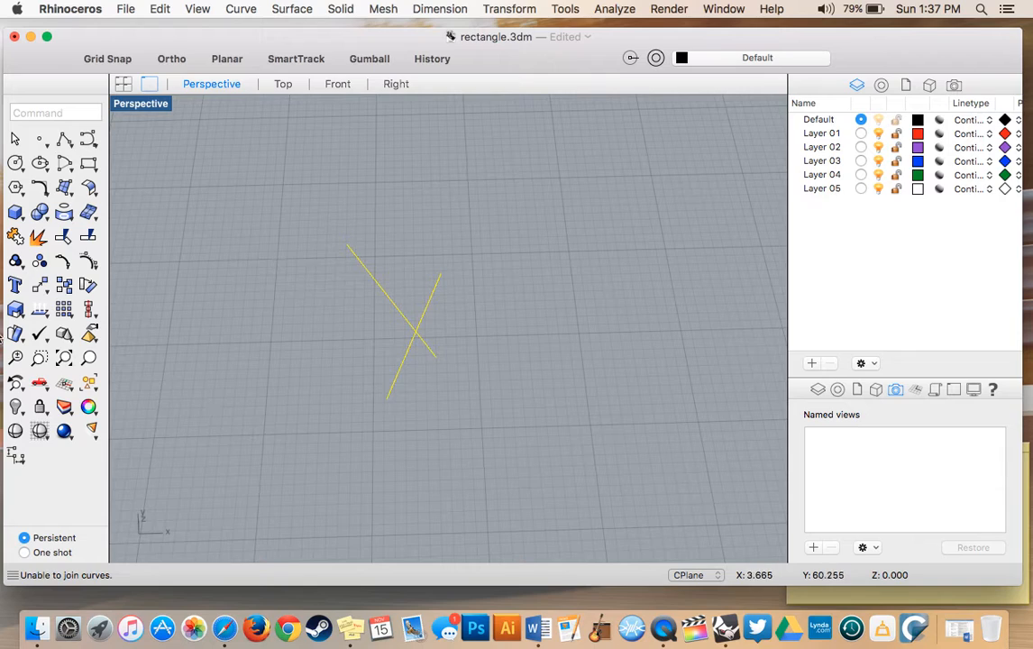
left_click(18, 240)
left_click(343, 316)
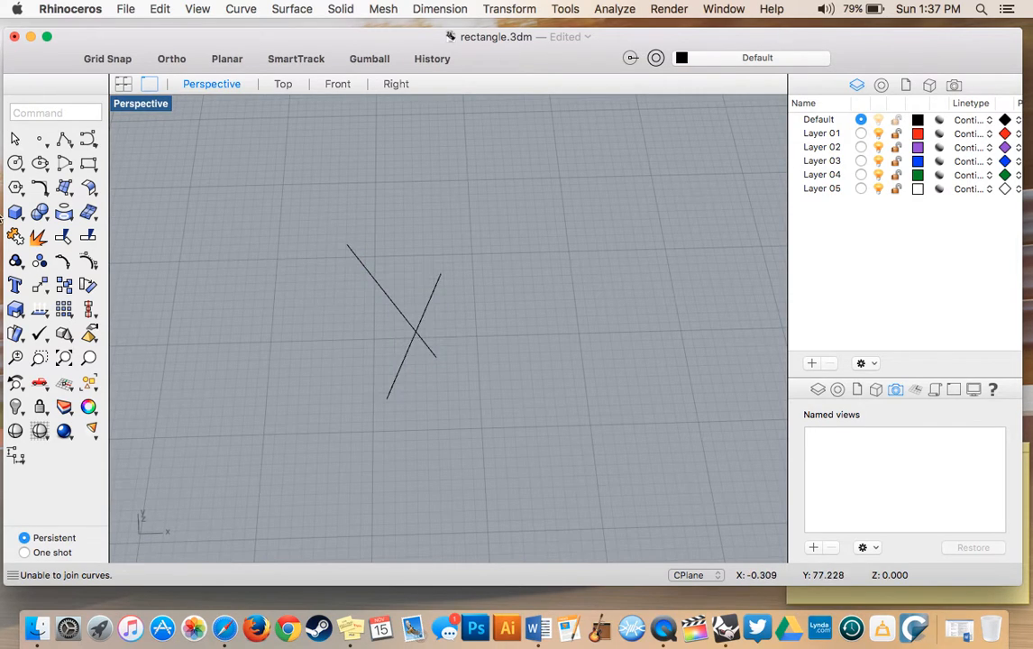
Move the first diagonal line slightly down along its own direction so that more of it passes the crossing.
left_click(369, 278)
mouse_move(371, 276)
left_mouse_down()
mouse_move(327, 306)
mouse_move(348, 276)
mouse_move(378, 284)
left_mouse_up()
left_click(357, 339)
Try to explode the two crossing lines.
left_click_drag(298, 231, 542, 436)
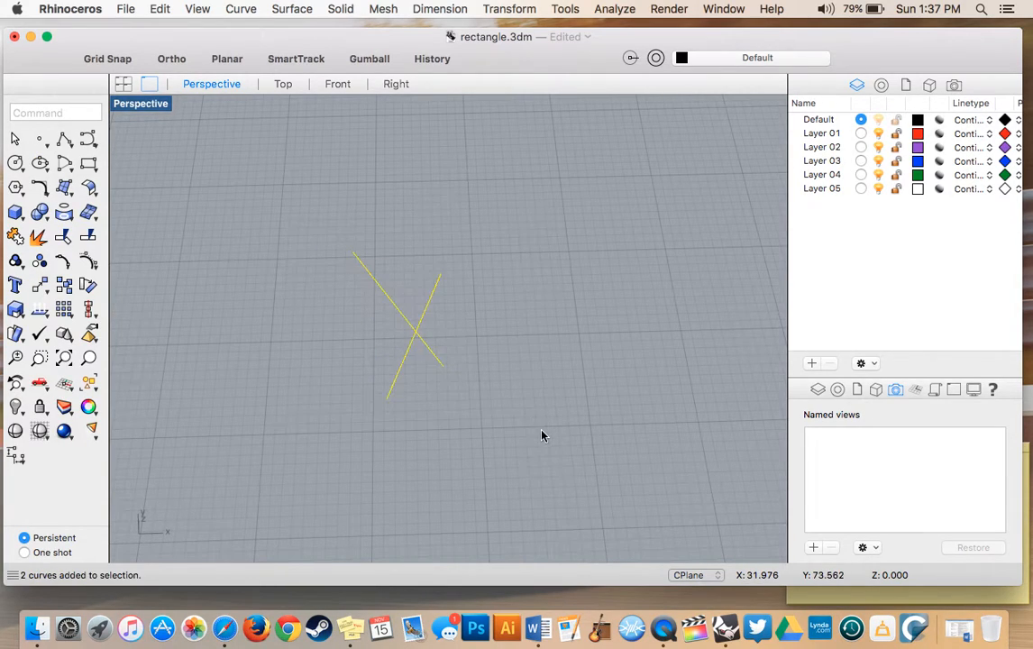
left_click(39, 236)
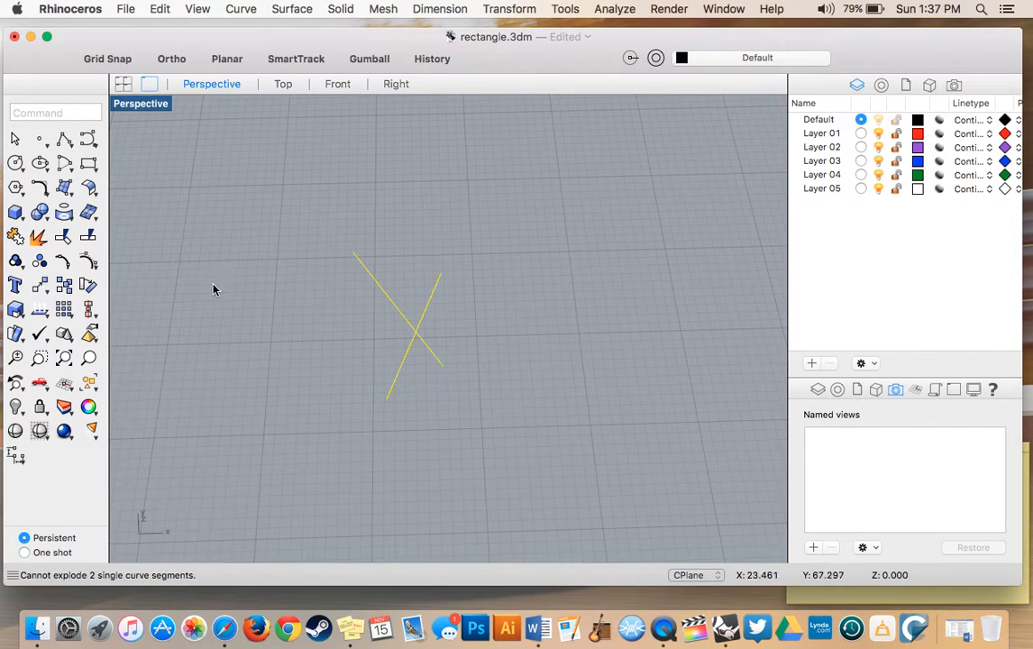
left_click(235, 300)
Split the first diagonal line at the crossing, using the second line as the cutting object.
left_click_drag(271, 220, 512, 441)
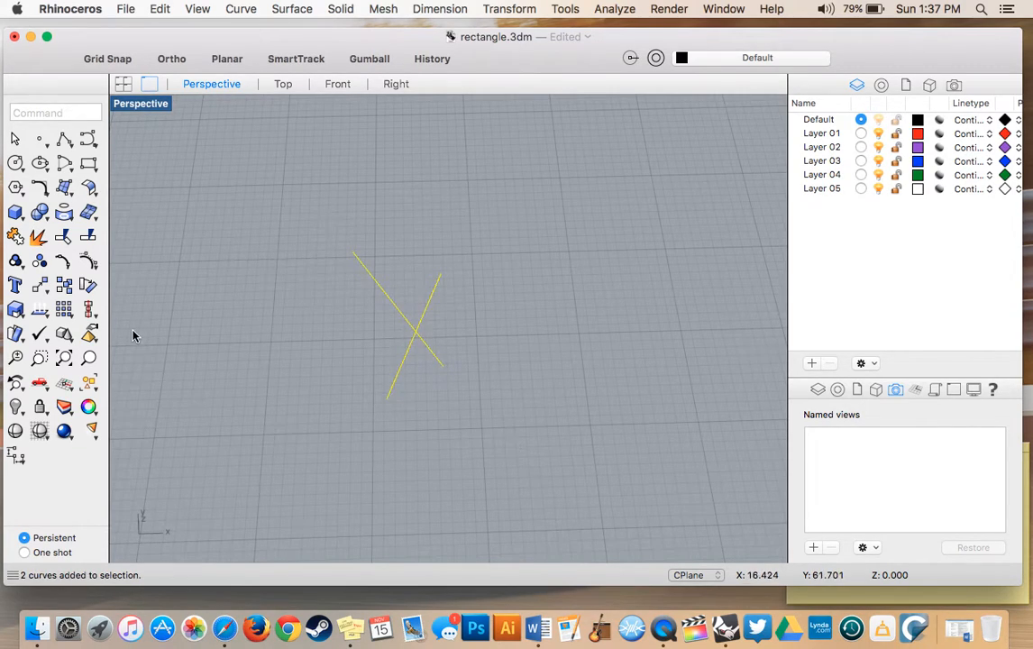
left_click(73, 238)
left_click(56, 192)
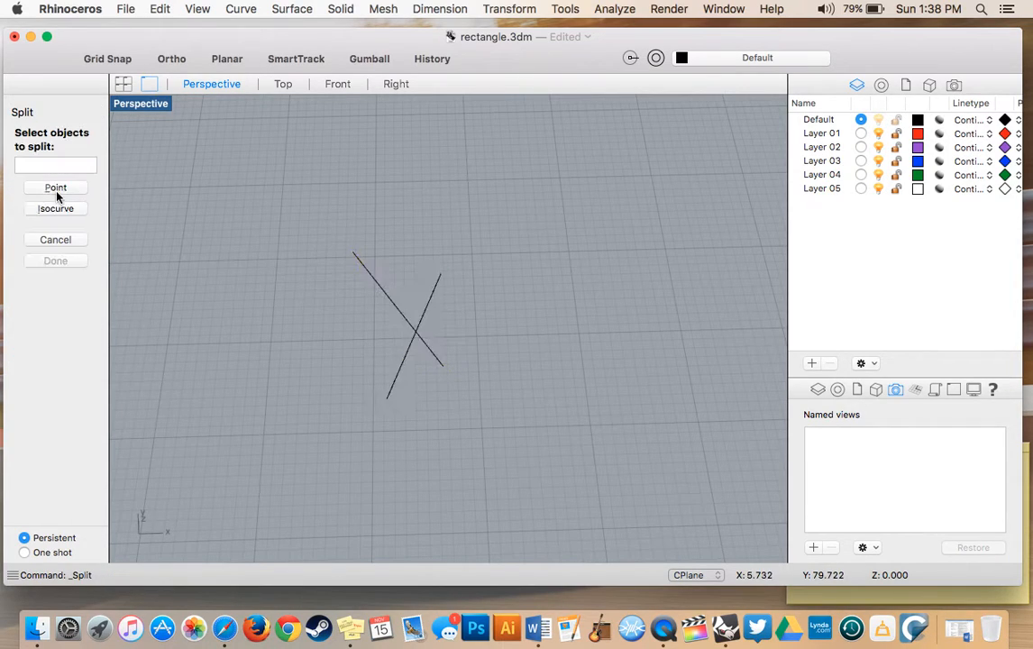
left_click(398, 308)
left_click(50, 291)
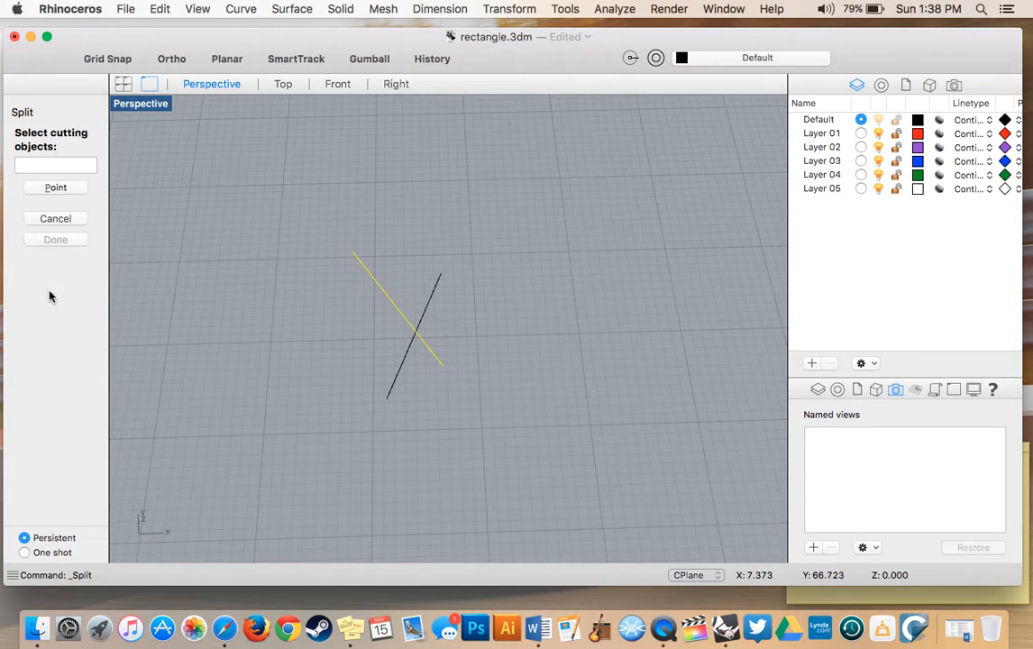
left_click(405, 365)
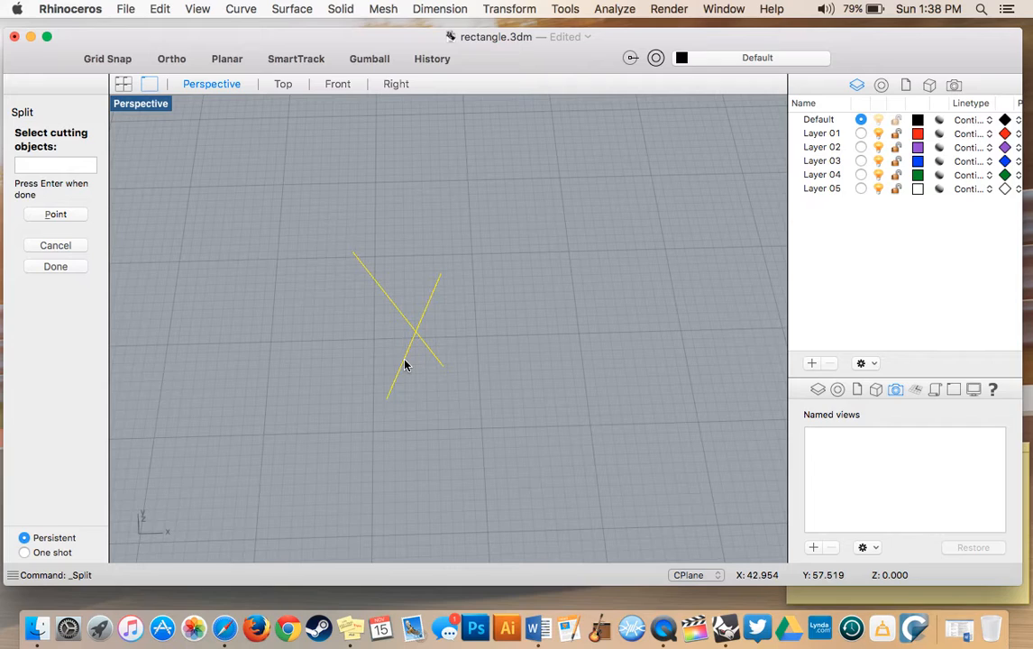
left_click(48, 267)
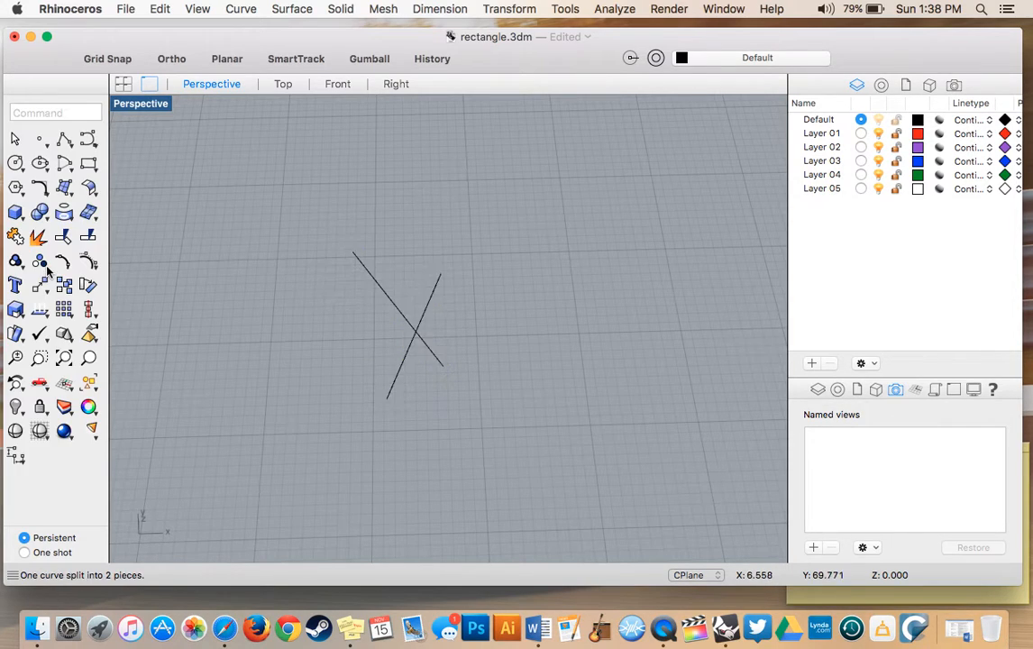
Delete the short piece of the split line below the crossing.
left_click(397, 377)
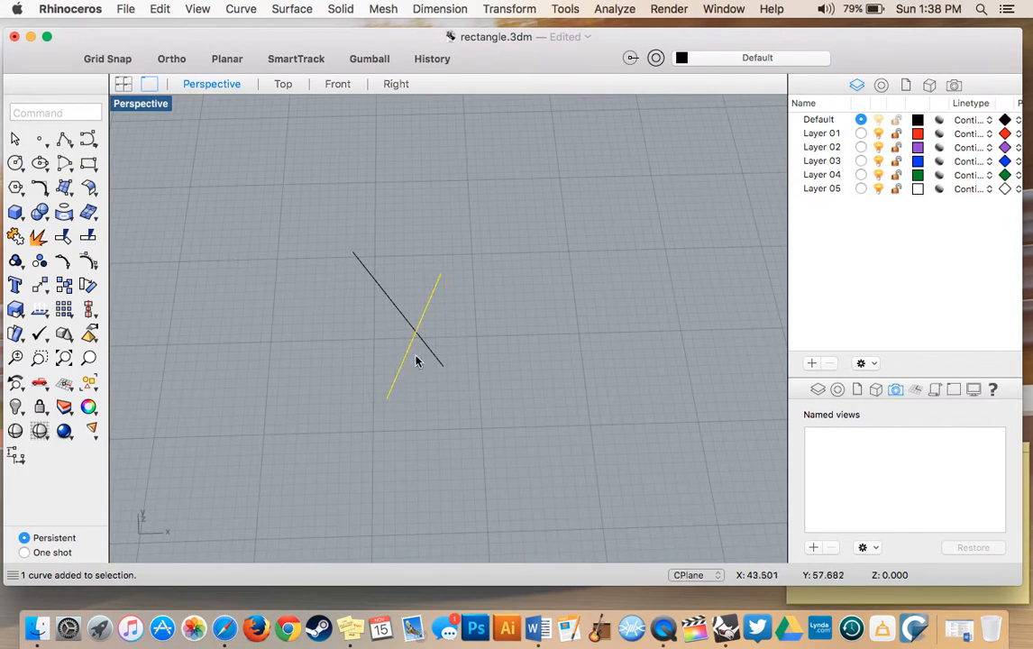
left_click(427, 346)
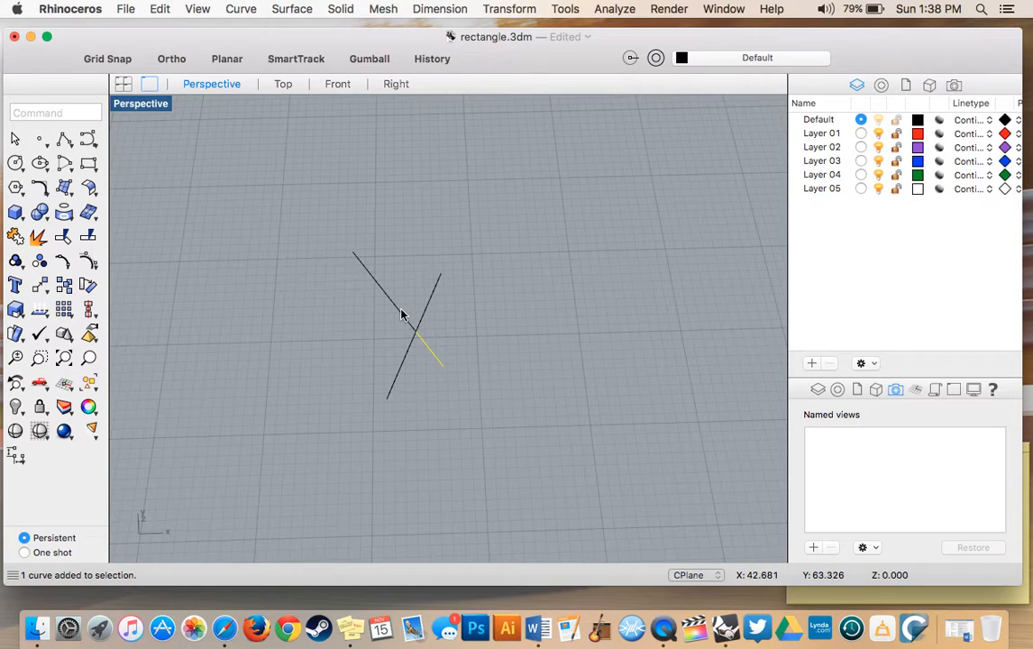
left_click(402, 315)
left_click(434, 361)
key("Delete")
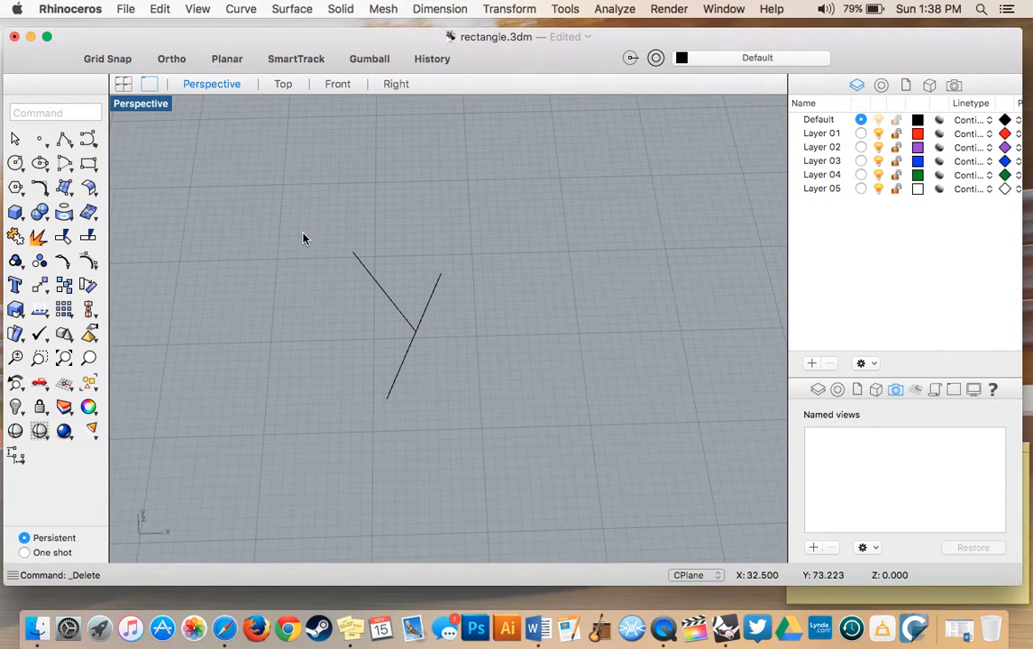
Try to join the two remaining lines, test by moving the split piece away, and undo that move.
left_click_drag(303, 238, 510, 435)
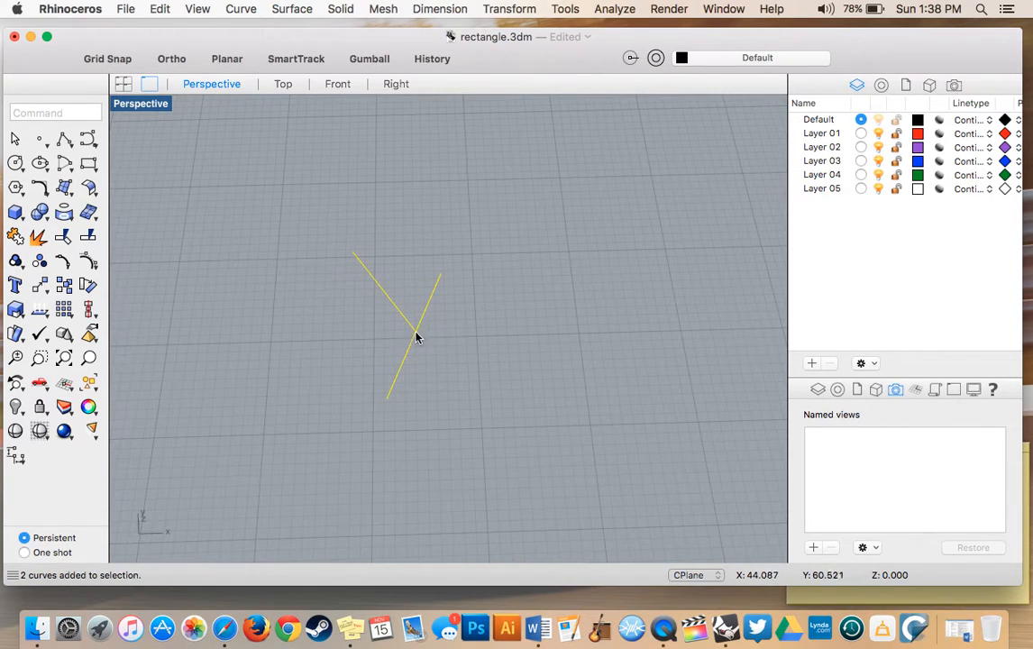
left_click(15, 232)
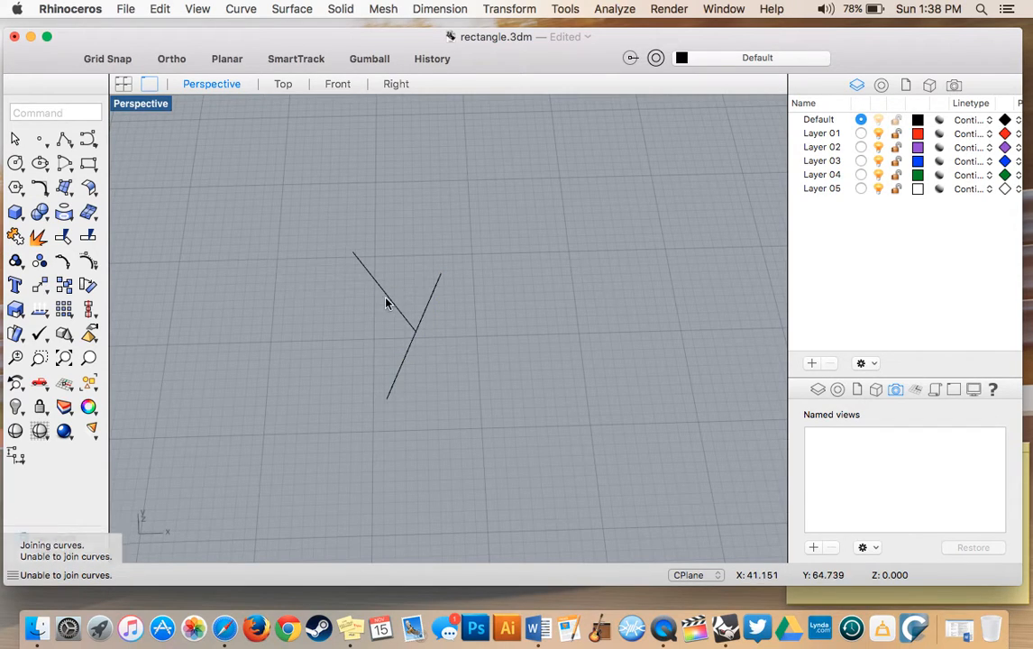
left_click_drag(394, 301, 370, 303)
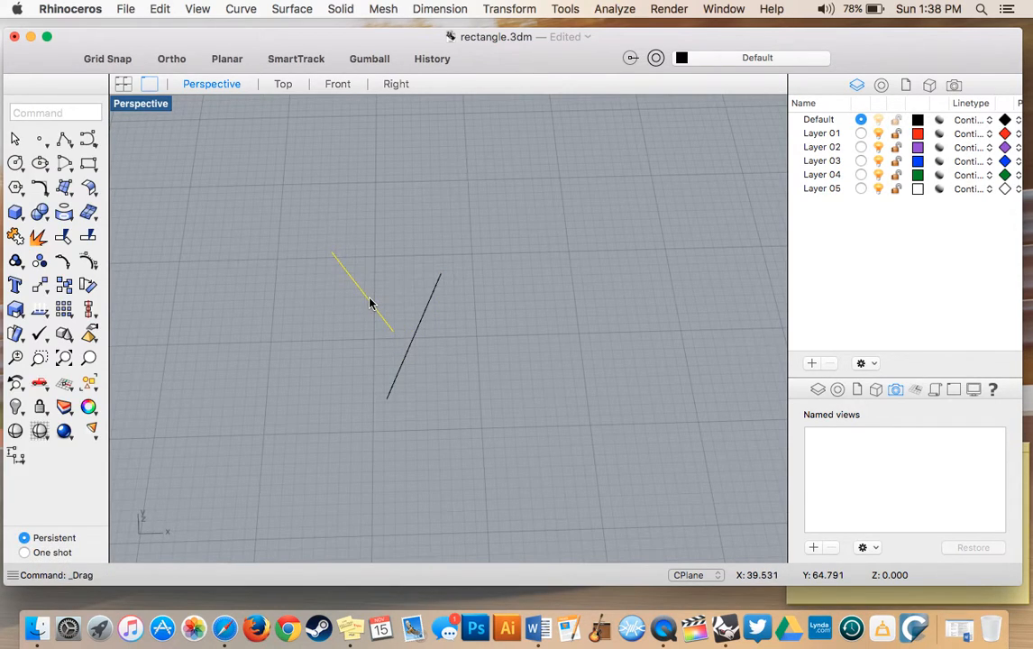
key("super+z")
key("Escape")
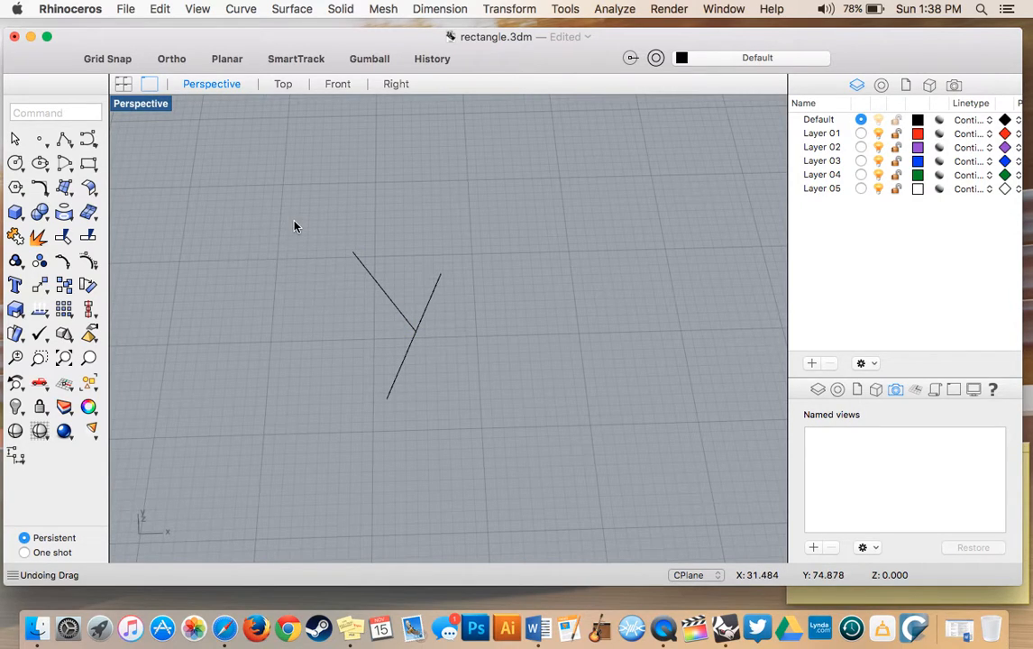
Group the two touching lines and check the group by selecting one of them.
left_click_drag(294, 225, 489, 429)
key("Escape")
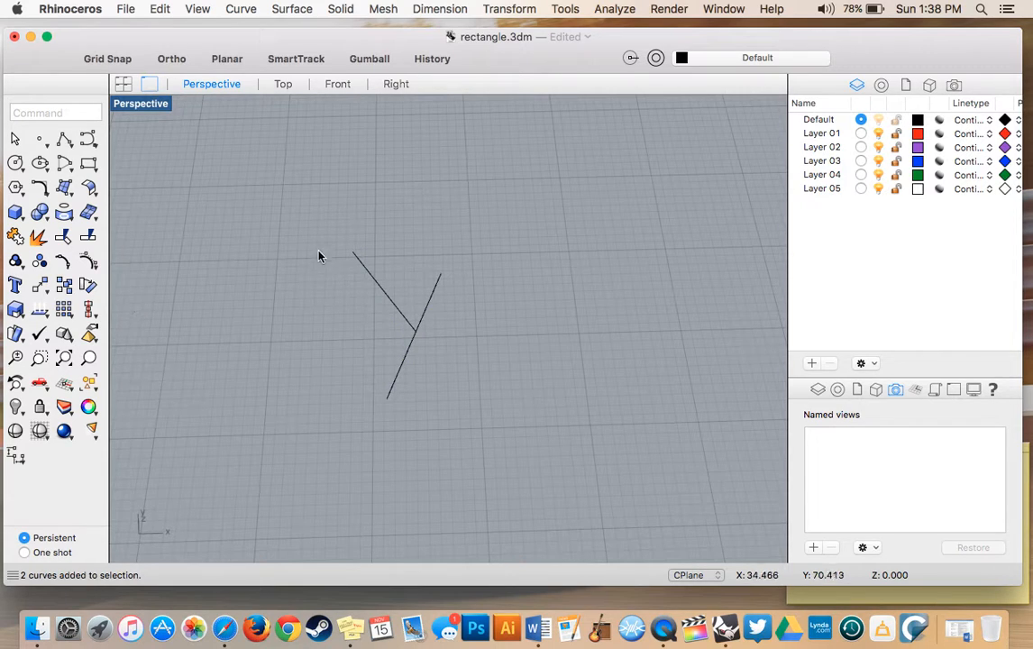
left_click_drag(318, 251, 487, 453)
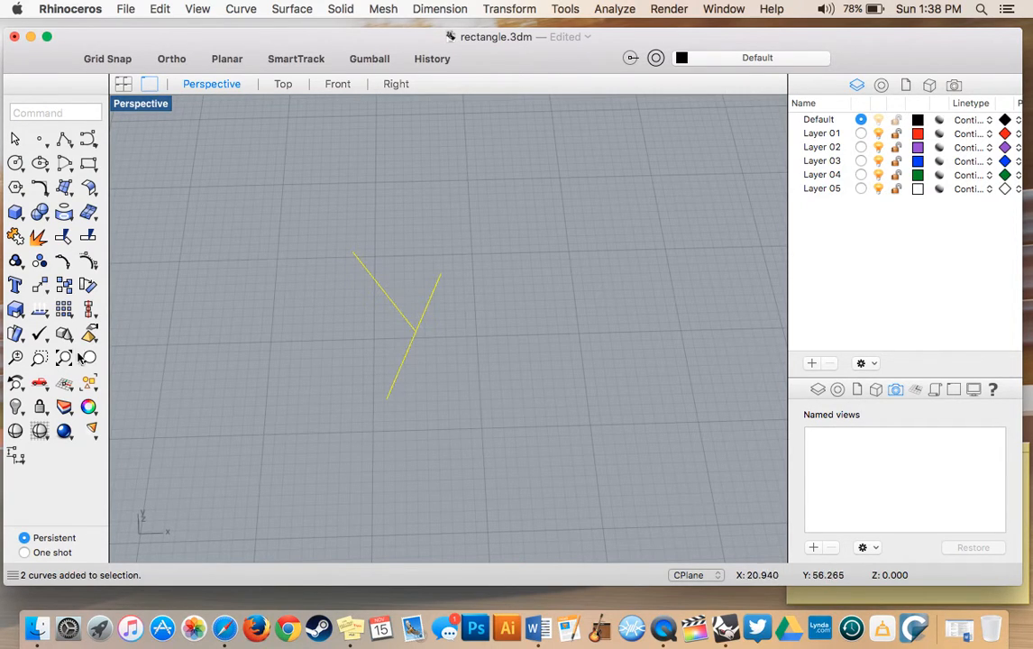
left_click(16, 262)
key("Escape")
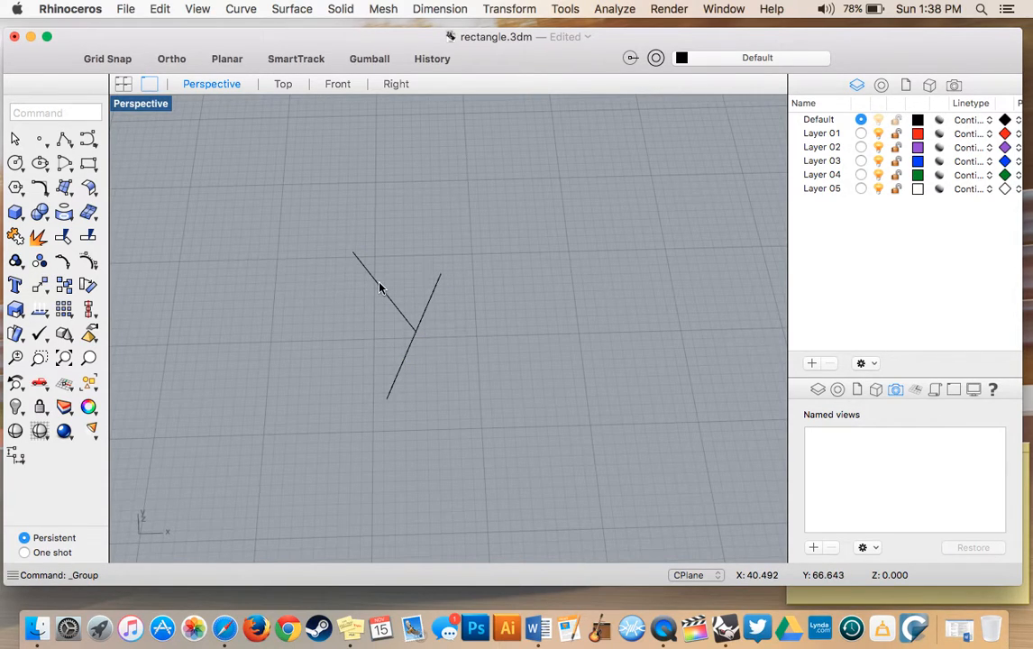
left_click(379, 288)
left_click(335, 315)
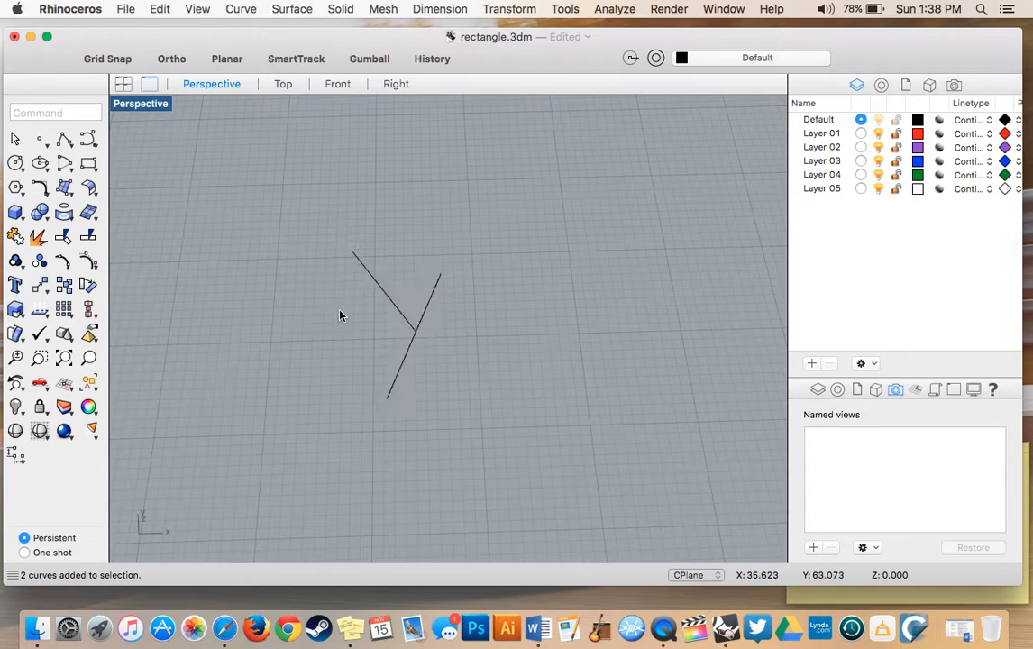
Move the grouped lines together a short distance toward the negative X side, and check the group by selecting it again.
left_click(389, 304)
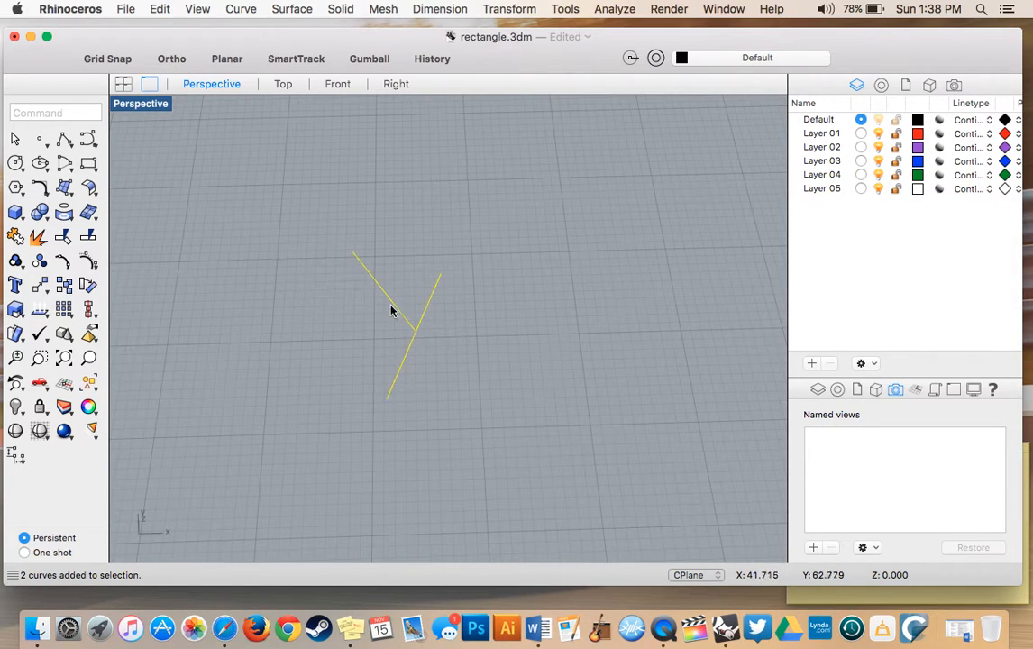
mouse_move(379, 290)
left_mouse_down()
mouse_move(358, 288)
mouse_move(302, 325)
mouse_move(307, 261)
mouse_move(372, 330)
mouse_move(452, 272)
mouse_move(293, 232)
mouse_move(326, 316)
mouse_move(356, 320)
mouse_move(365, 295)
left_mouse_up()
left_click(286, 344)
left_click(359, 330)
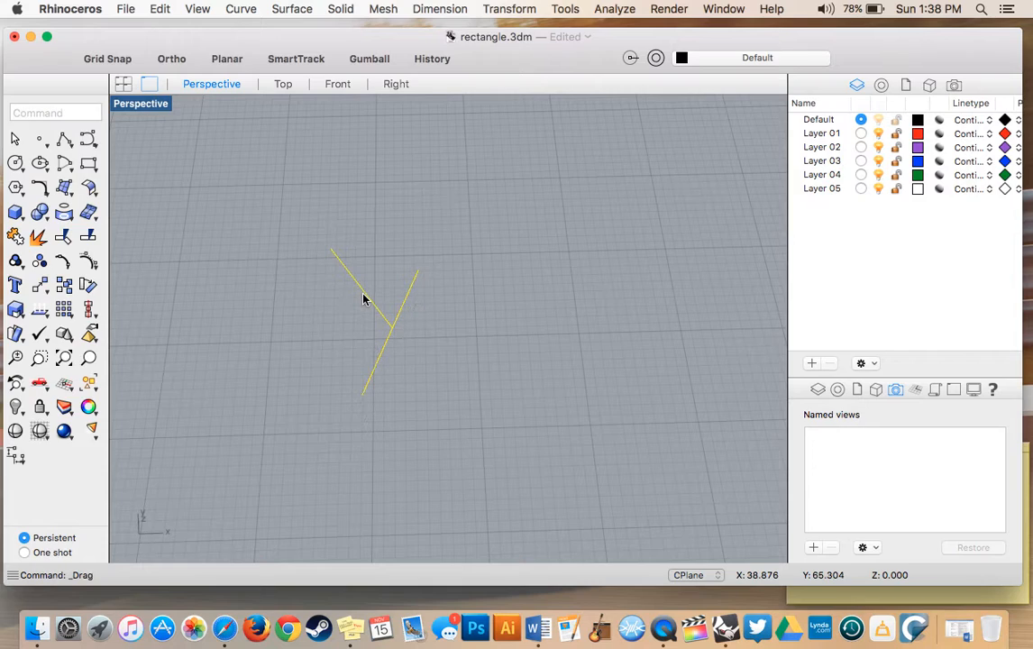
Ungroup the two lines, test by moving the diagonal piece alone, and undo that move.
left_click(39, 261)
left_click(311, 348)
left_click(367, 303)
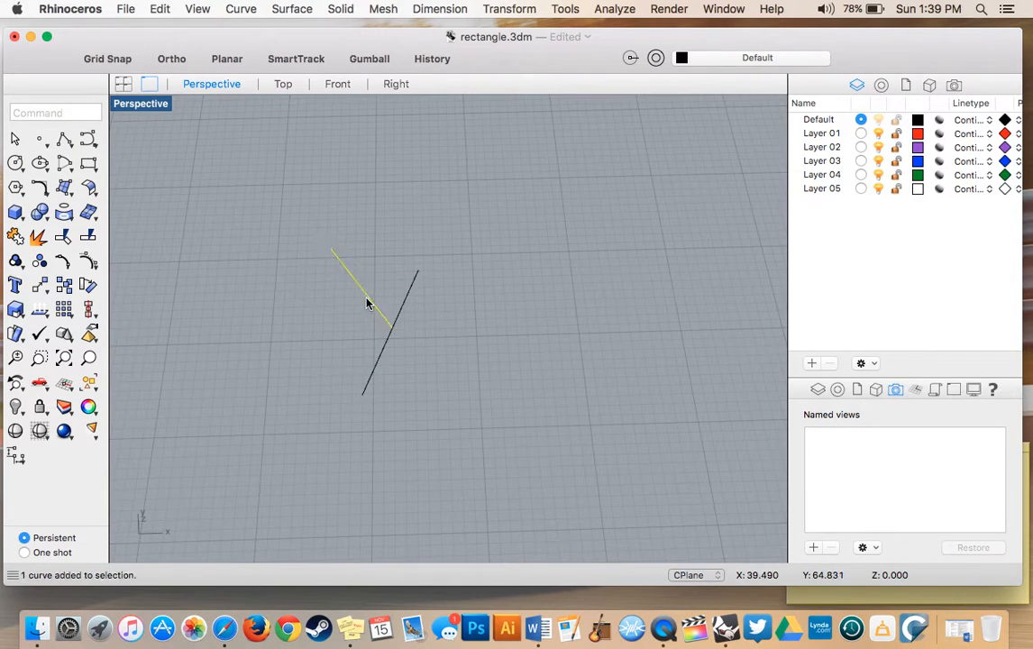
mouse_move(367, 302)
left_mouse_down()
mouse_move(347, 298)
mouse_move(340, 308)
mouse_move(341, 298)
mouse_move(362, 300)
left_mouse_up()
key("super+z")
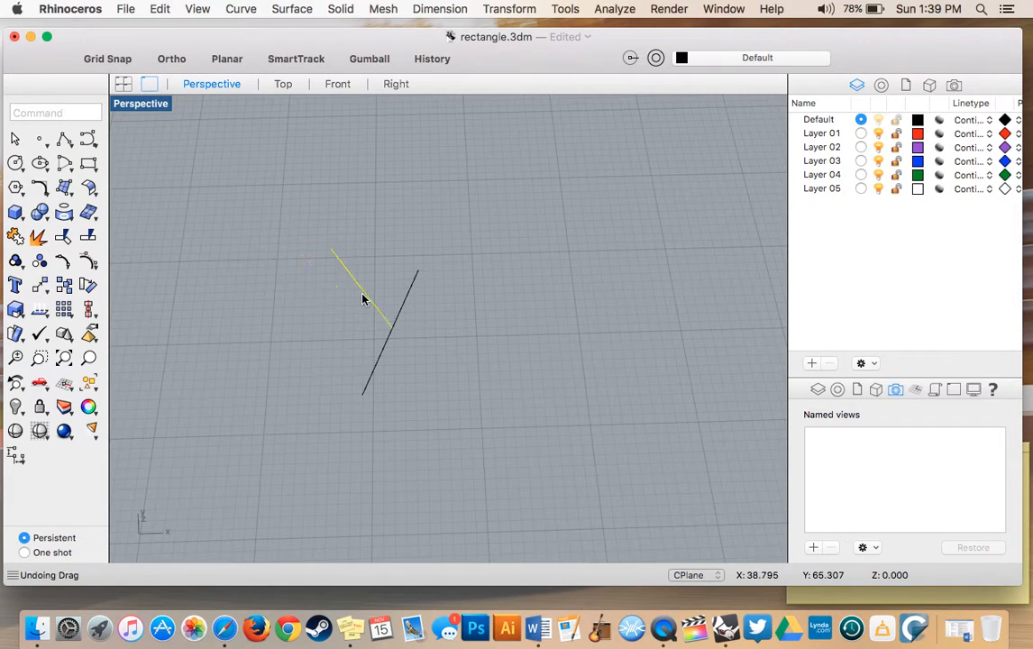
Delete both remaining lines from the Perspective viewport.
key("Escape")
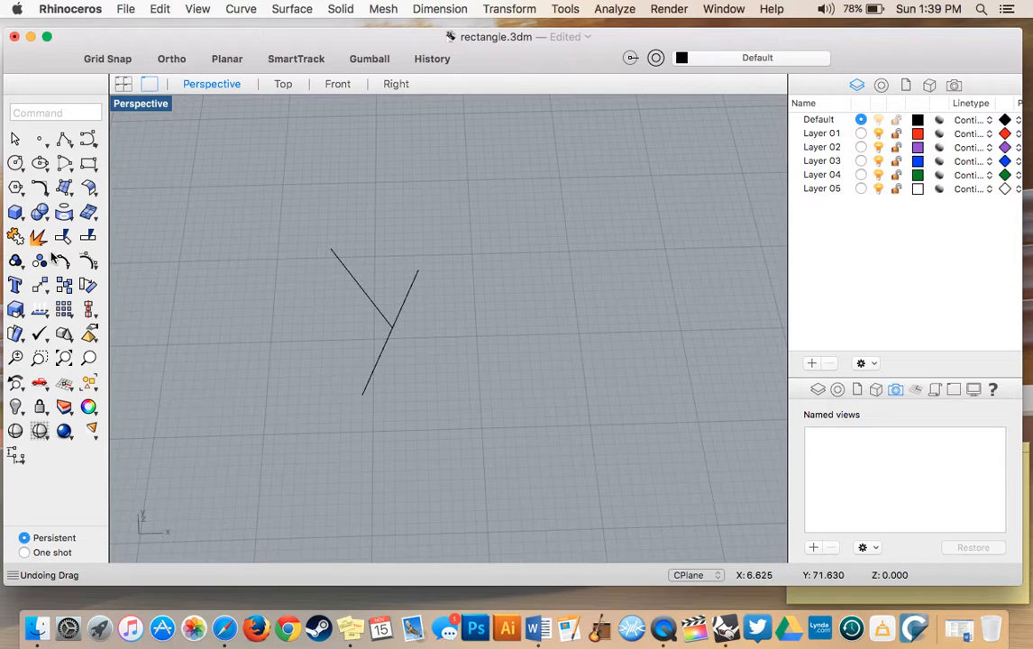
left_click_drag(267, 210, 483, 436)
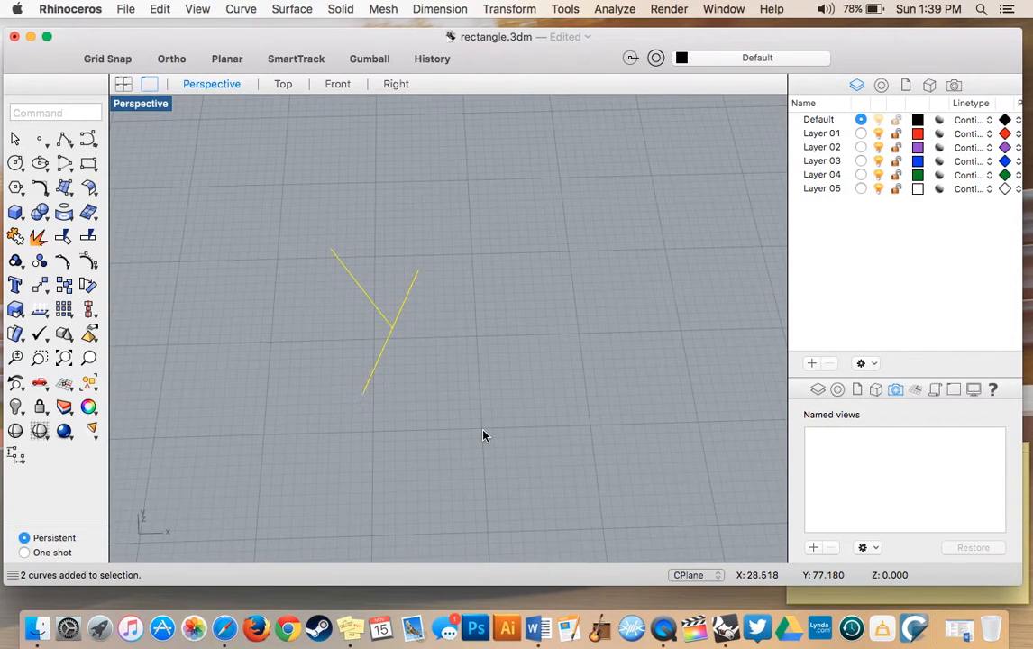
key("Delete")
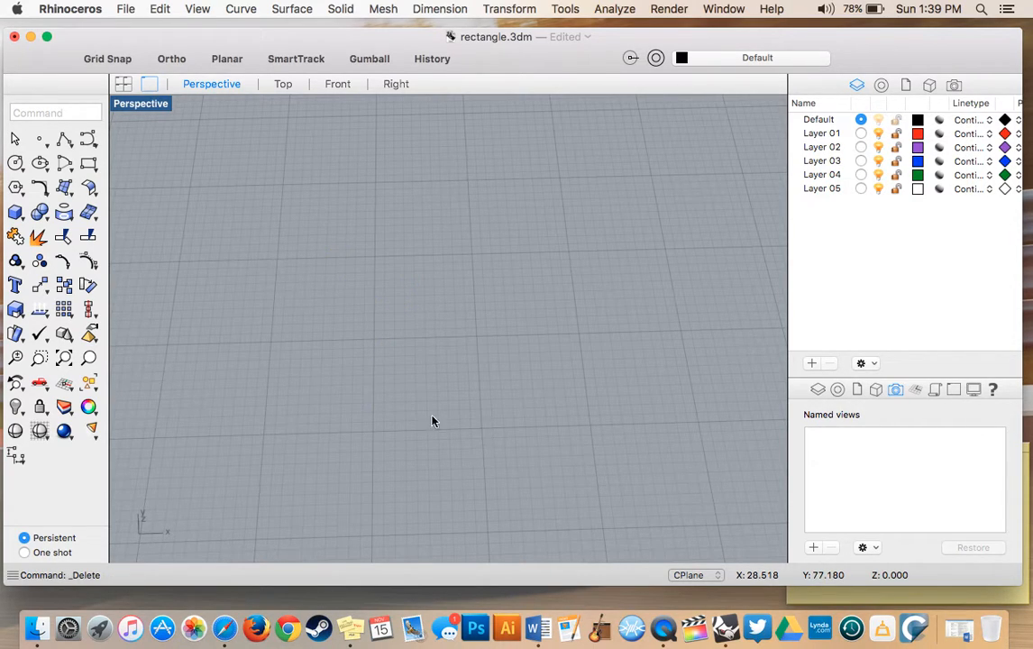
Create the text "RHINO TEST" as Times Roman solids, 25 mm high and 5 mm thick, and place it on the grid.
left_click(18, 285)
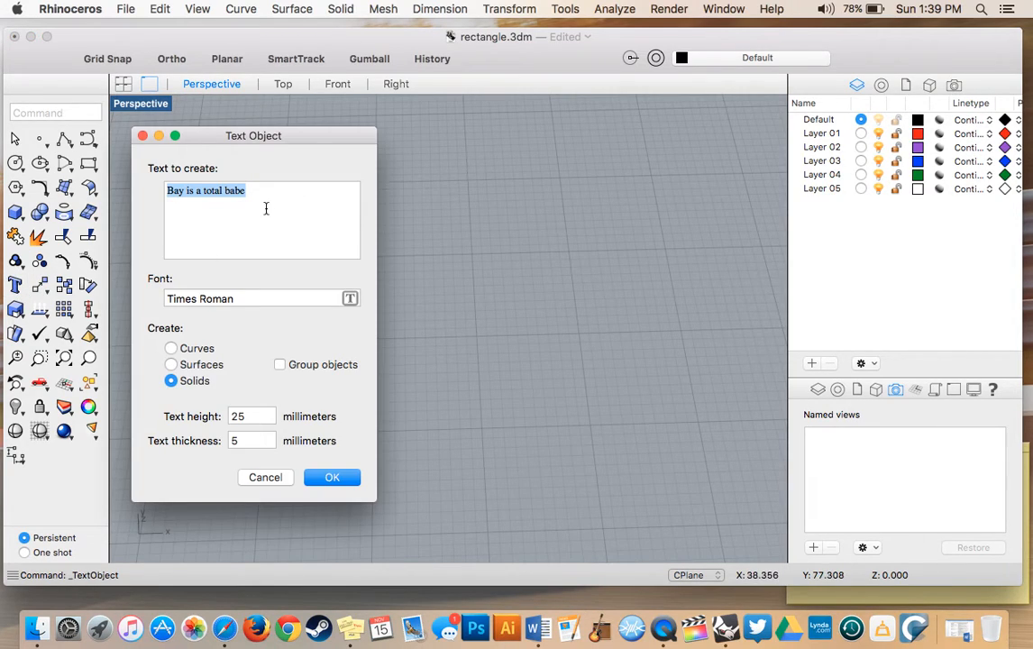
key("BackSpace")
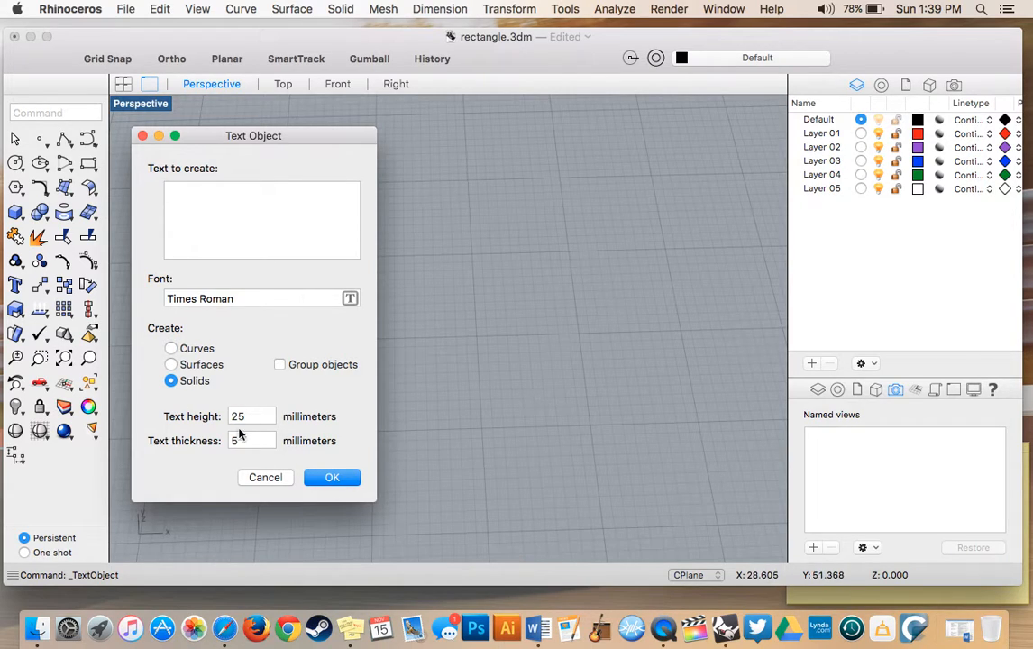
type("RHINO TEST")
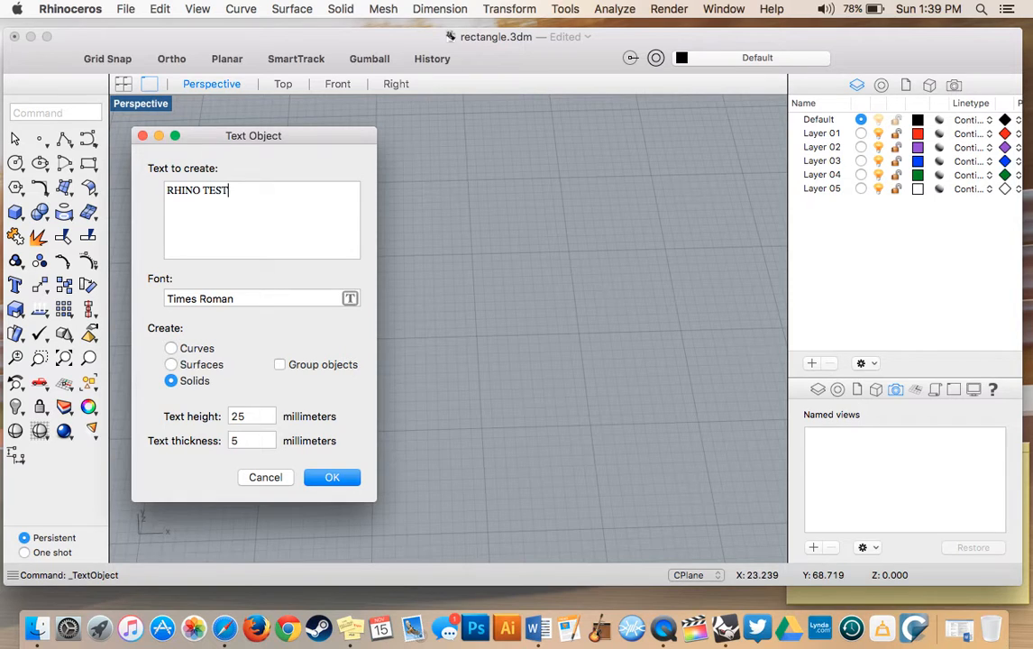
left_click(347, 478)
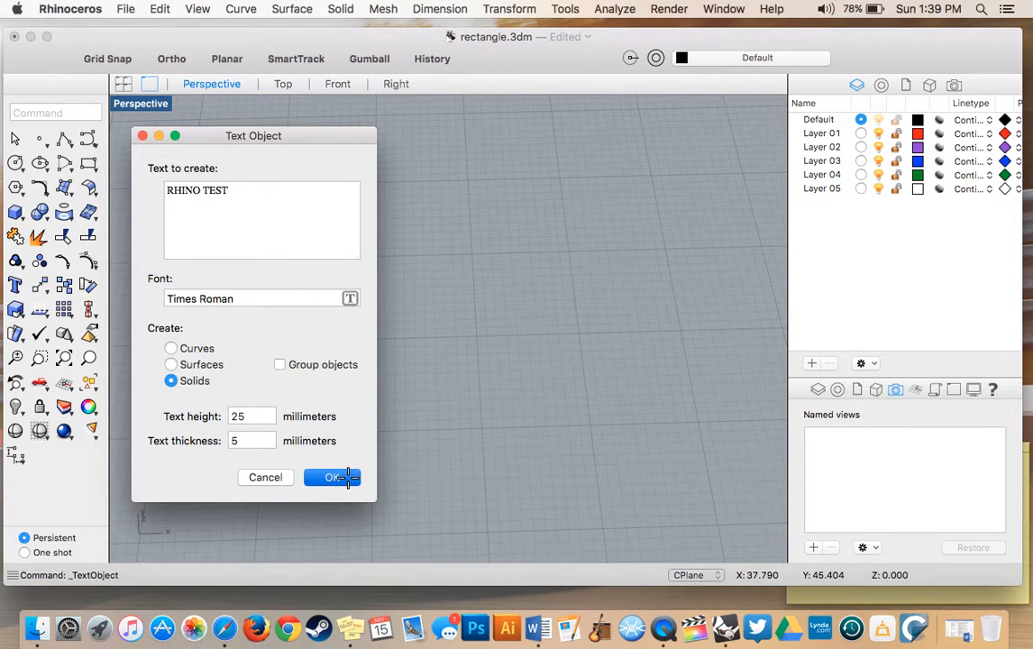
left_click(175, 358)
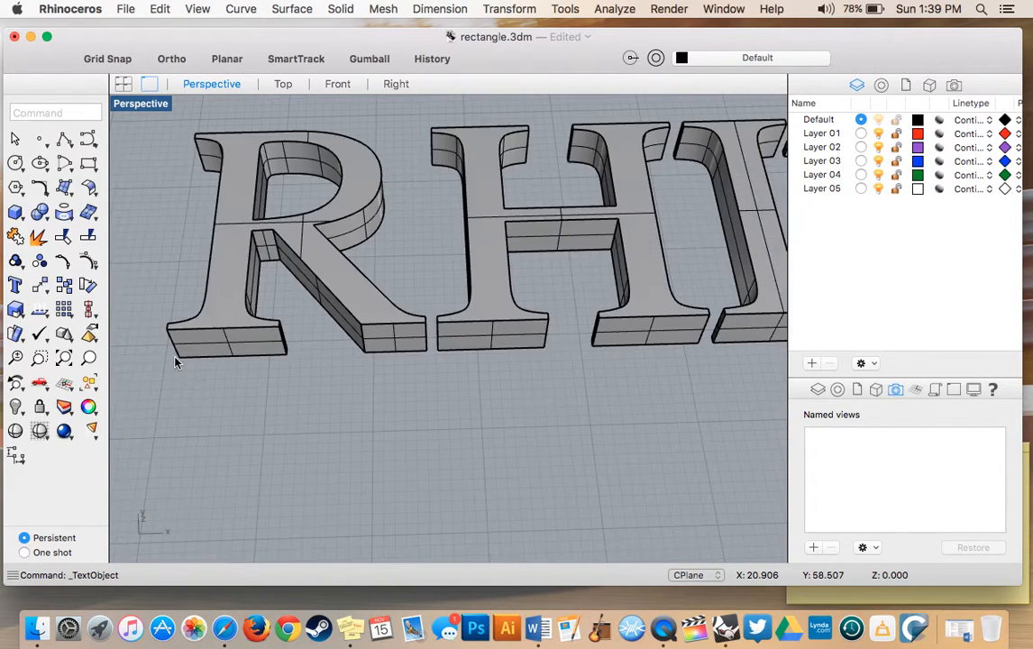
Examine the solid lettering from several distances and angles, and undo the text object.
scroll(254, 297, "right", 3)
scroll(253, 298, "left", 2)
scroll(254, 297, "right", 4, "shift")
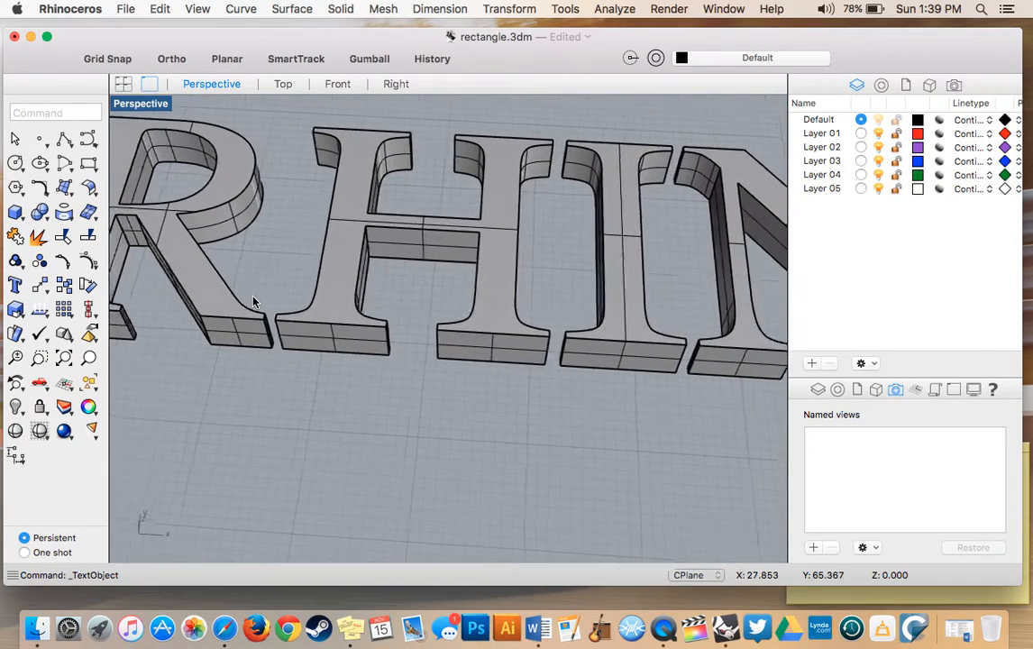
scroll(254, 302, "down", 10)
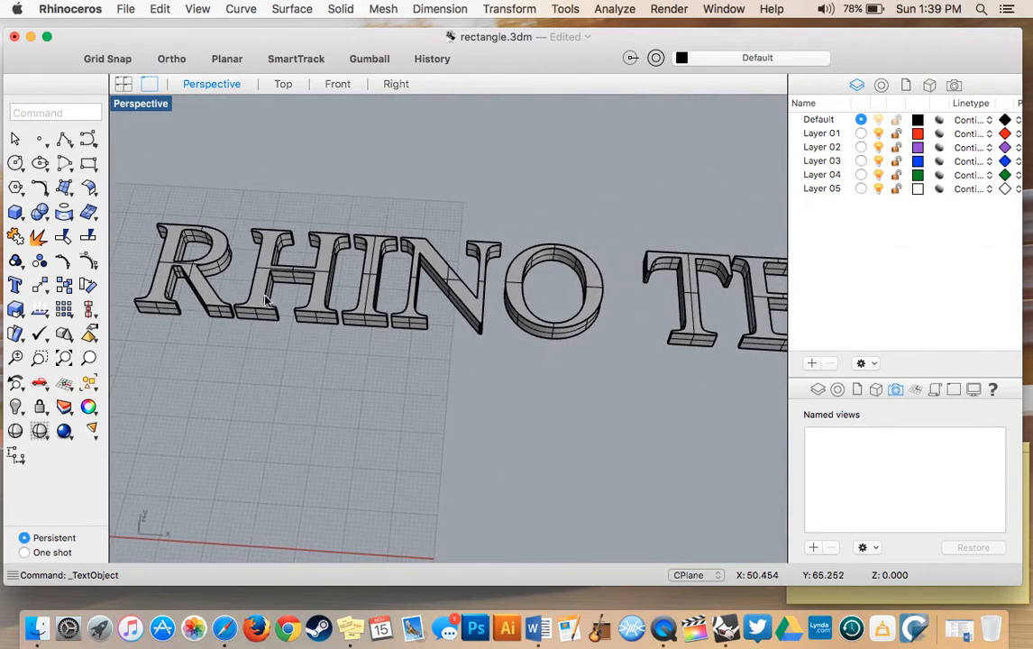
scroll(471, 305, "right", 3, "shift")
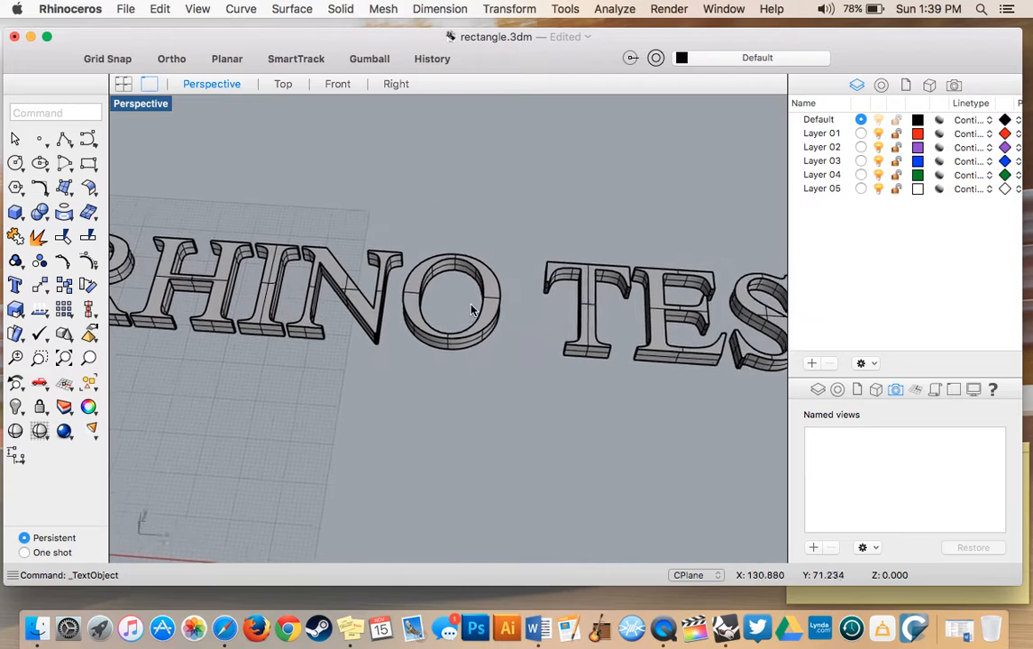
scroll(397, 272, "right", 6, "shift")
scroll(398, 272, "left", 10, "shift")
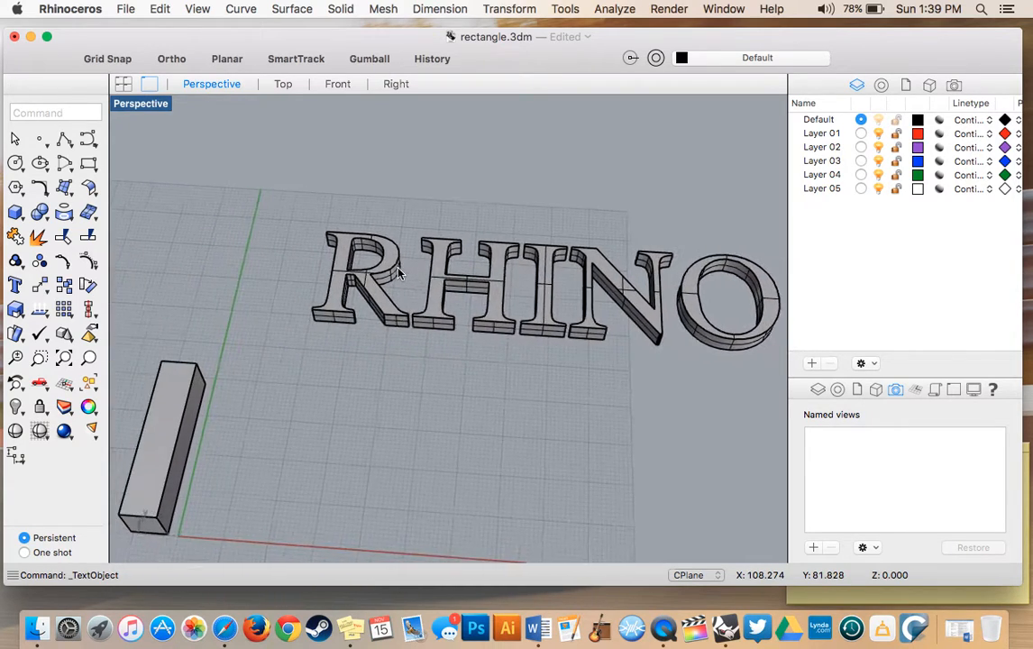
scroll(398, 272, "up", 3, "shift")
scroll(397, 276, "down", 2)
scroll(397, 277, "up", 3)
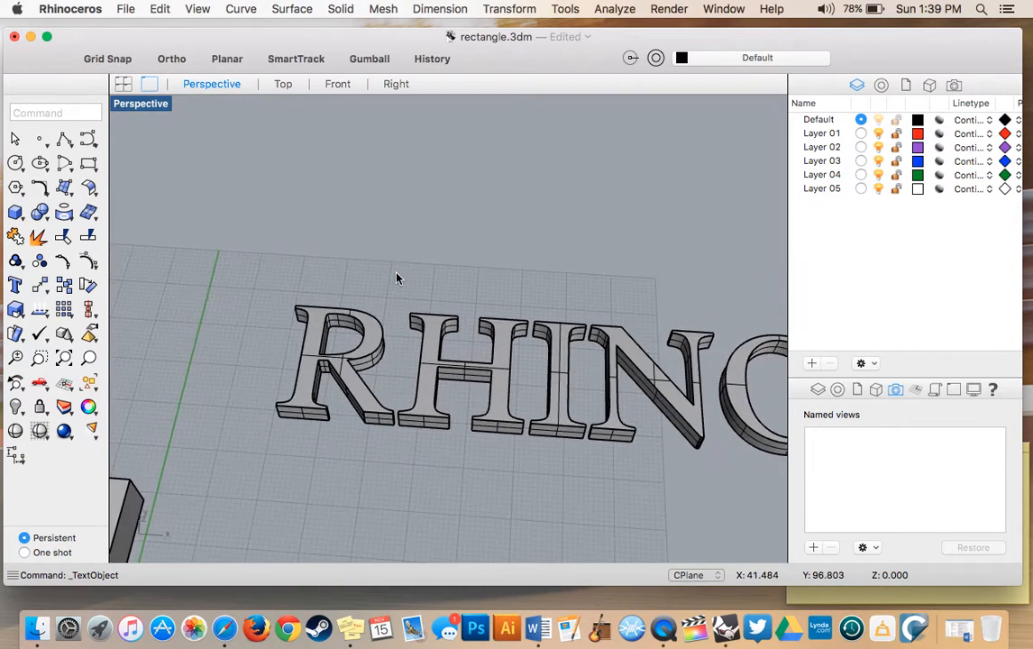
scroll(386, 269, "down", 2, "shift")
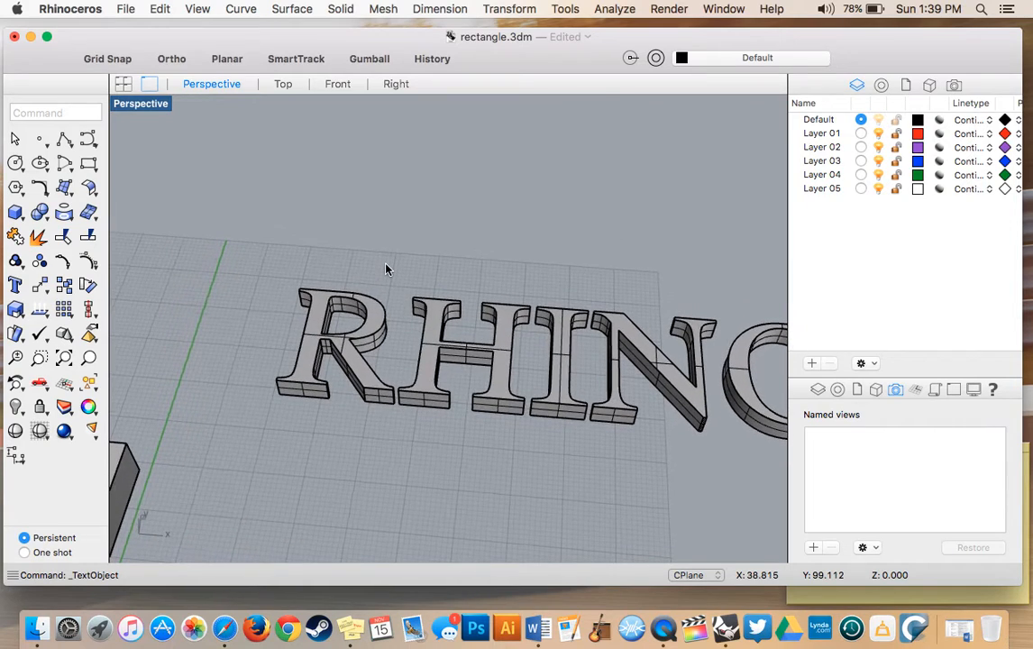
scroll(386, 269, "down", 3, "shift")
scroll(367, 259, "down", 2, "shift")
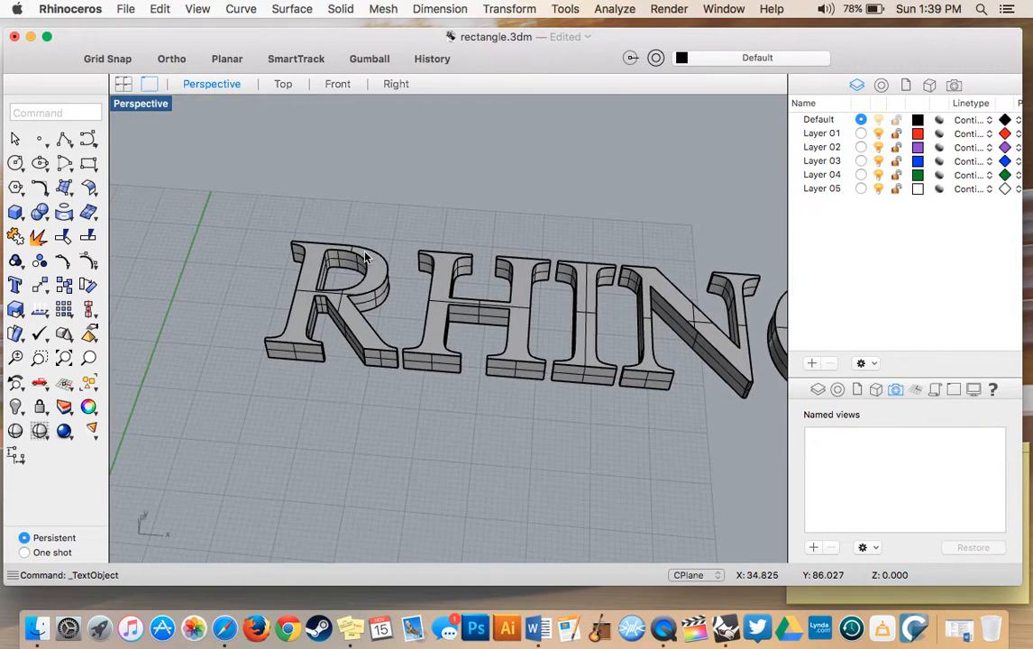
scroll(361, 259, "up", 5)
scroll(396, 320, "up", 3, "shift")
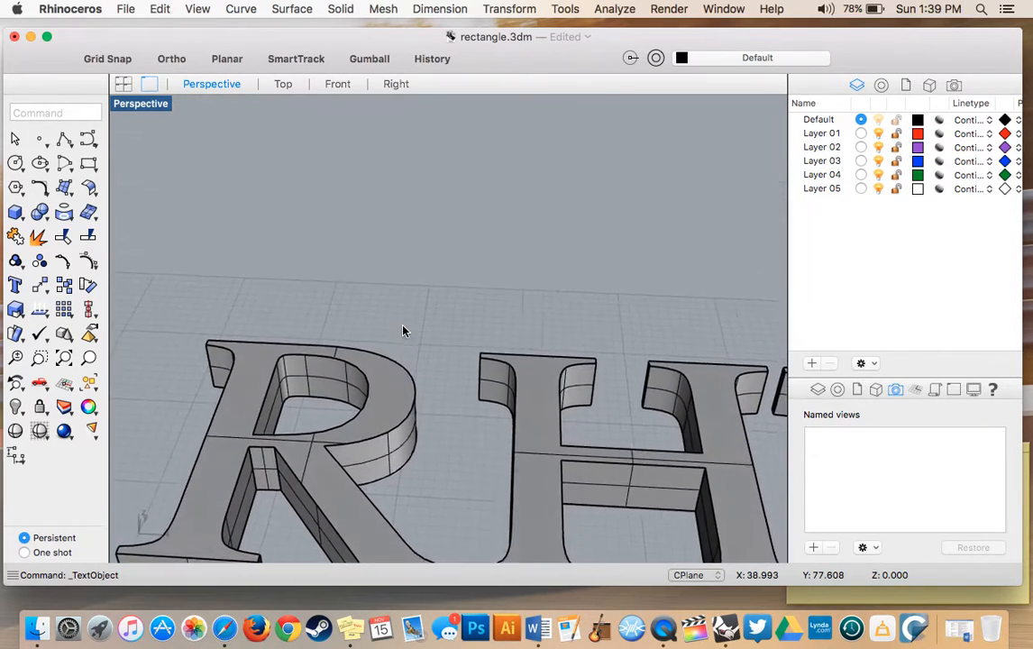
scroll(403, 331, "down", 5, "shift")
scroll(403, 331, "up", 3, "shift")
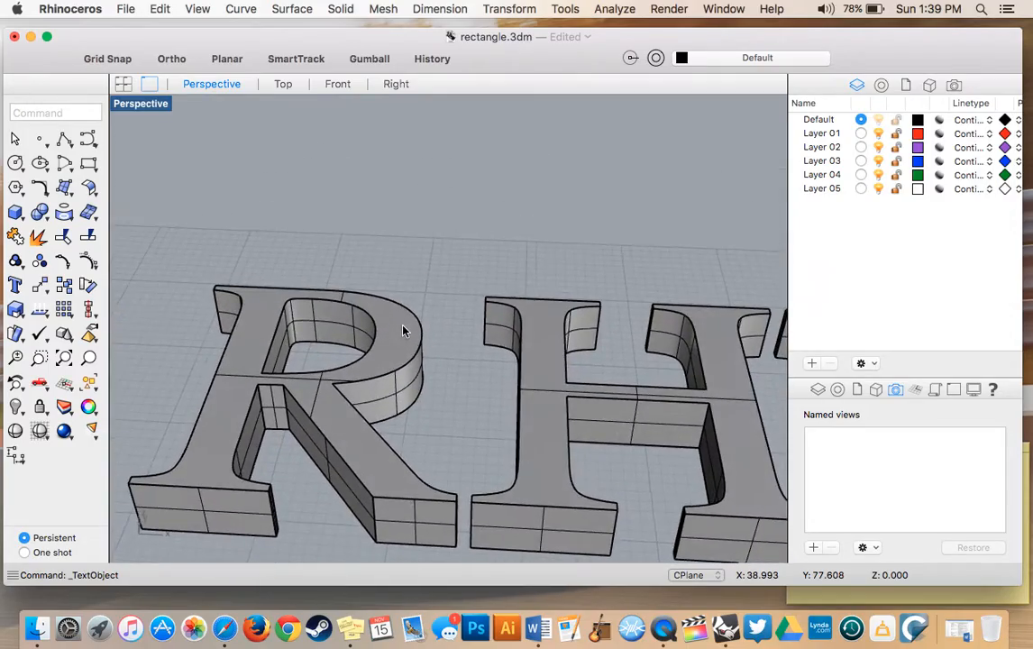
scroll(403, 330, "down", 3, "shift")
scroll(404, 331, "left", 6)
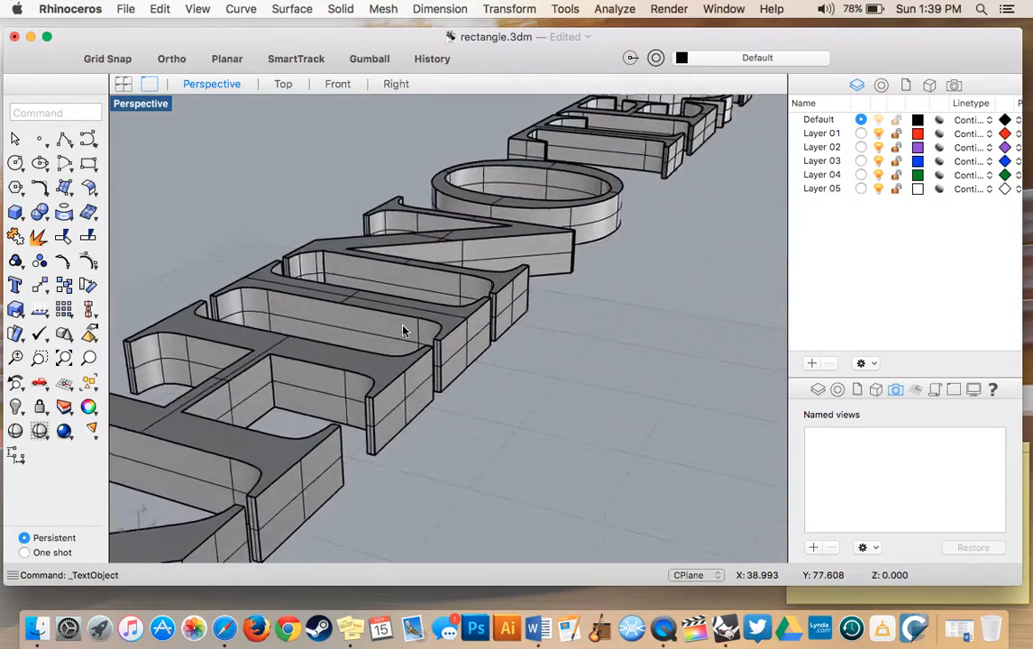
scroll(403, 331, "right", 8)
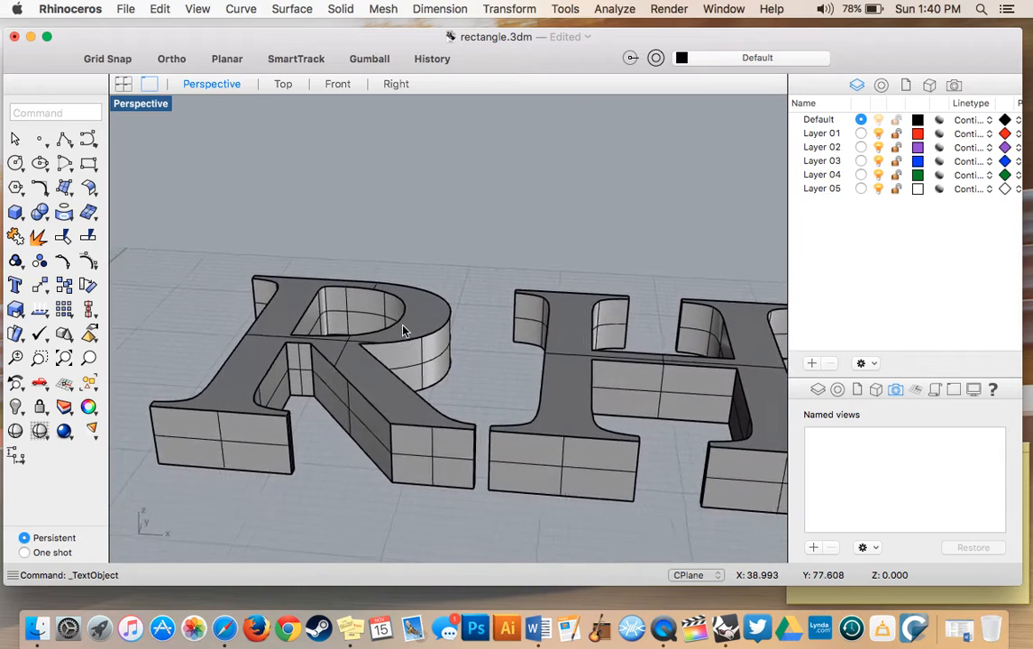
scroll(403, 331, "down", 6)
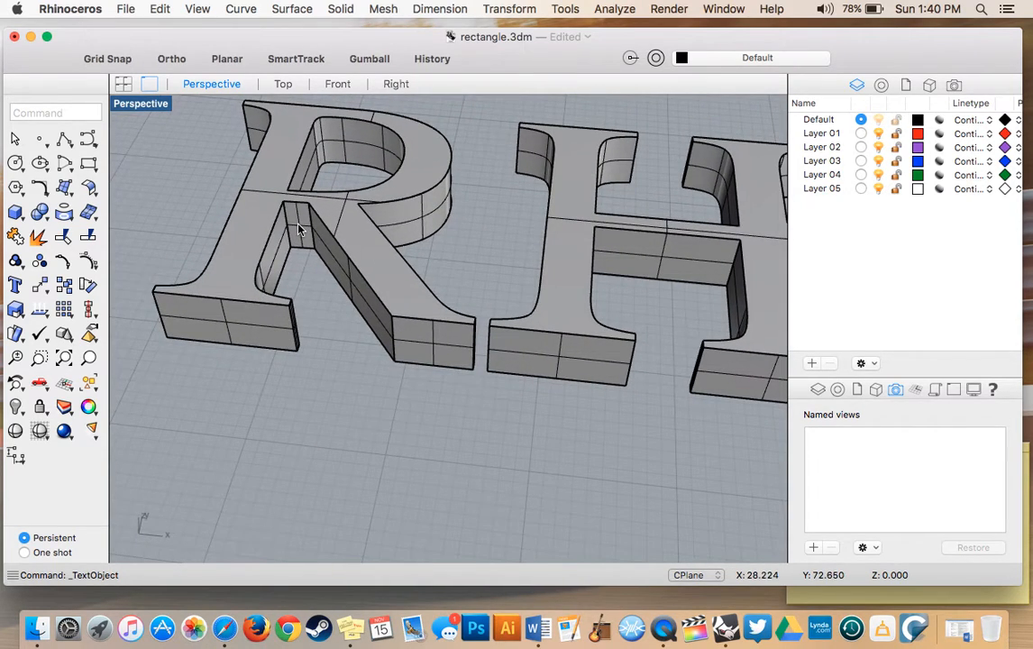
key("super+z")
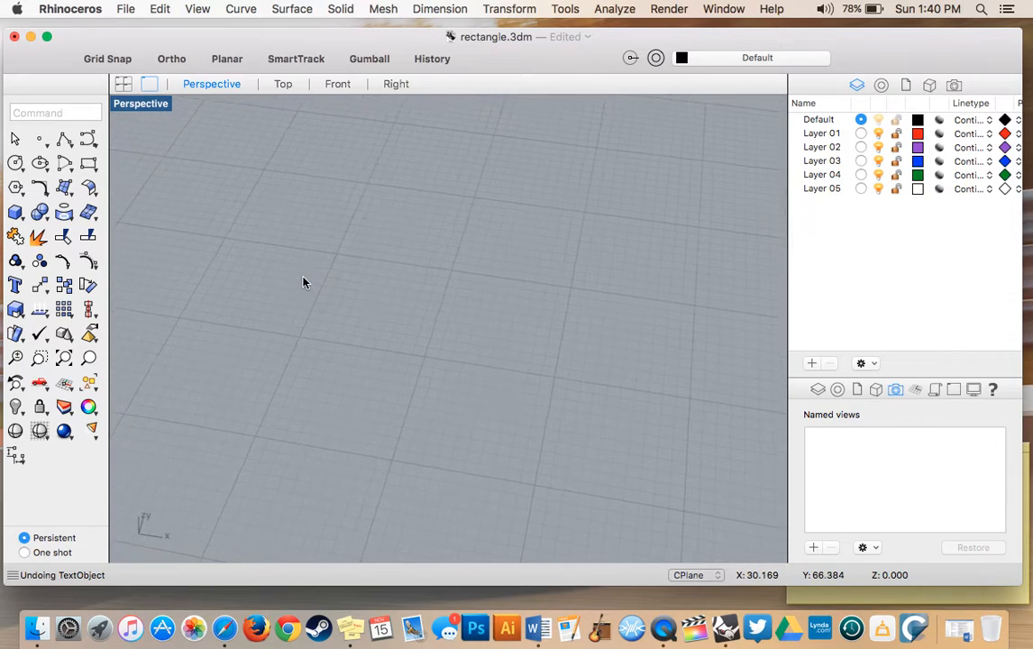
Show the available scaling commands, from Scale 3-D to Scale by plane, with the long box in view.
scroll(303, 282, "left", 3)
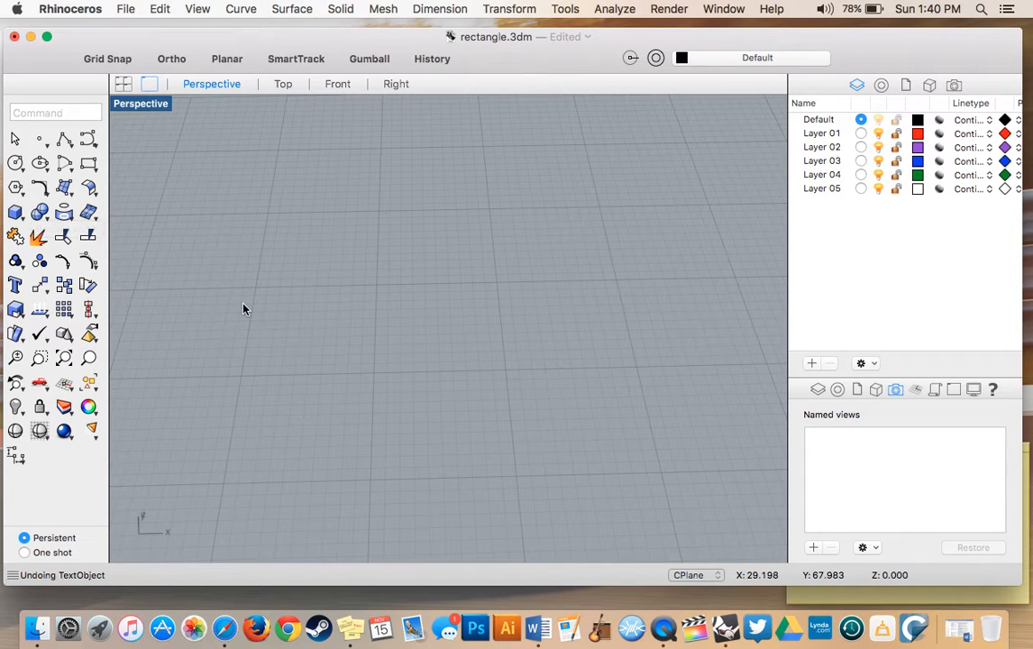
scroll(243, 309, "left", 5)
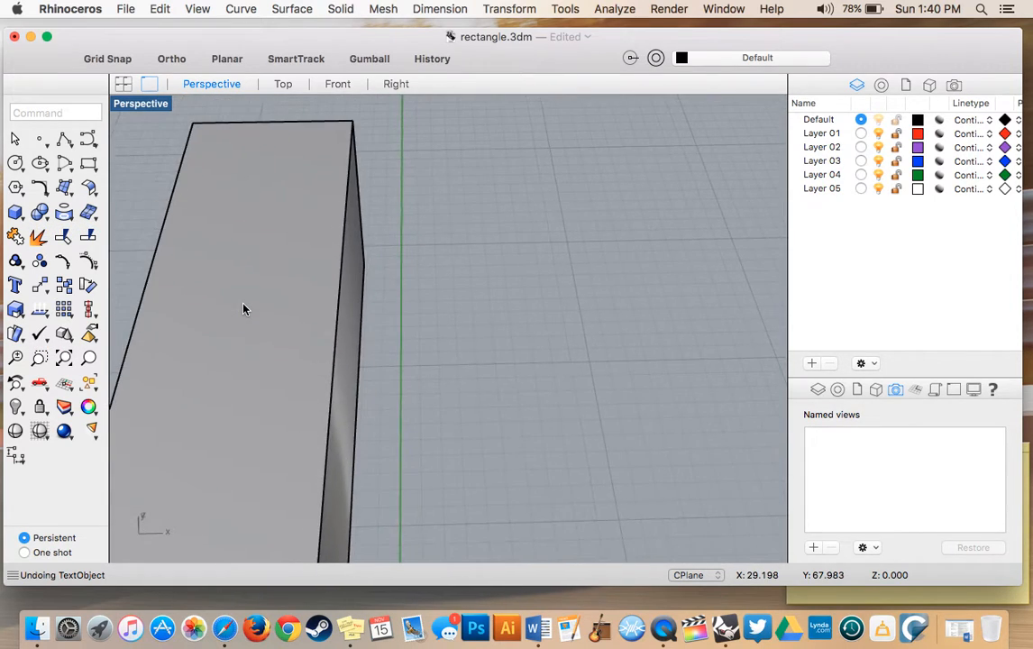
scroll(243, 309, "left", 10)
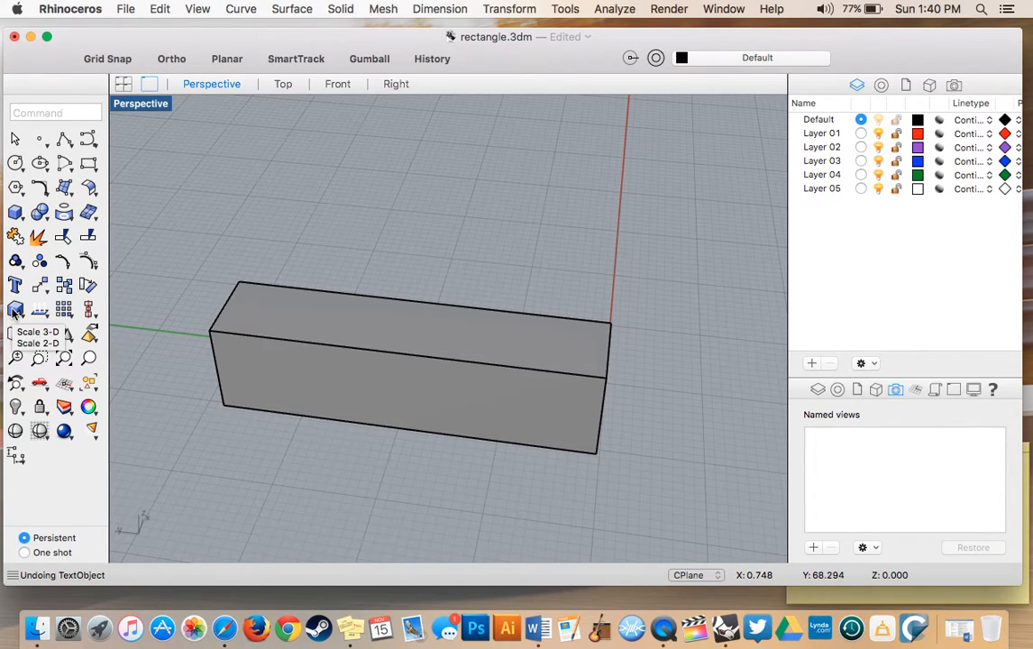
left_click(14, 313)
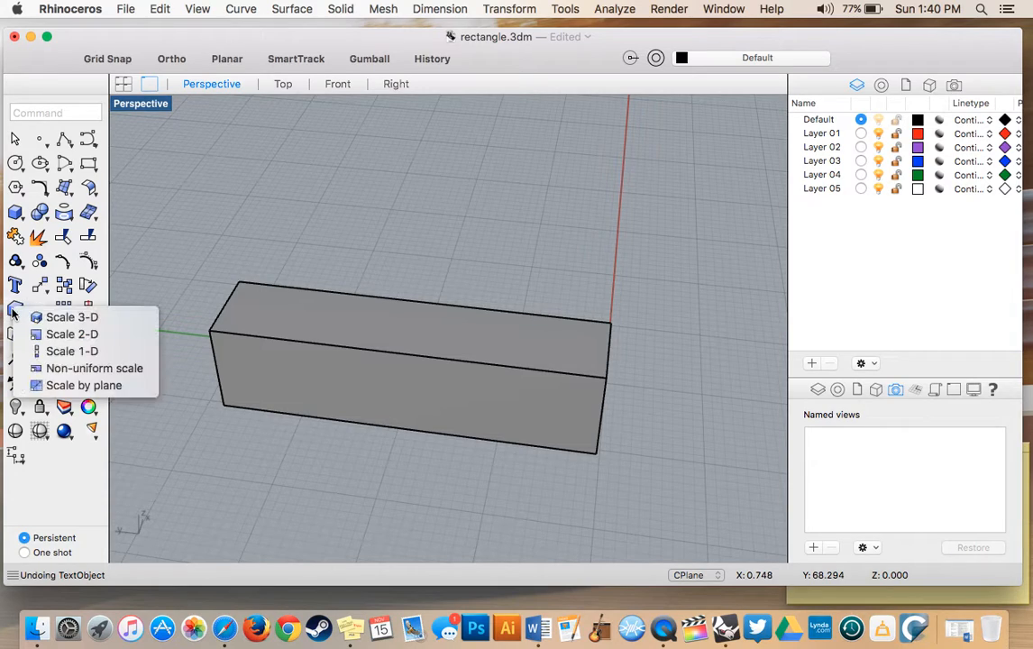
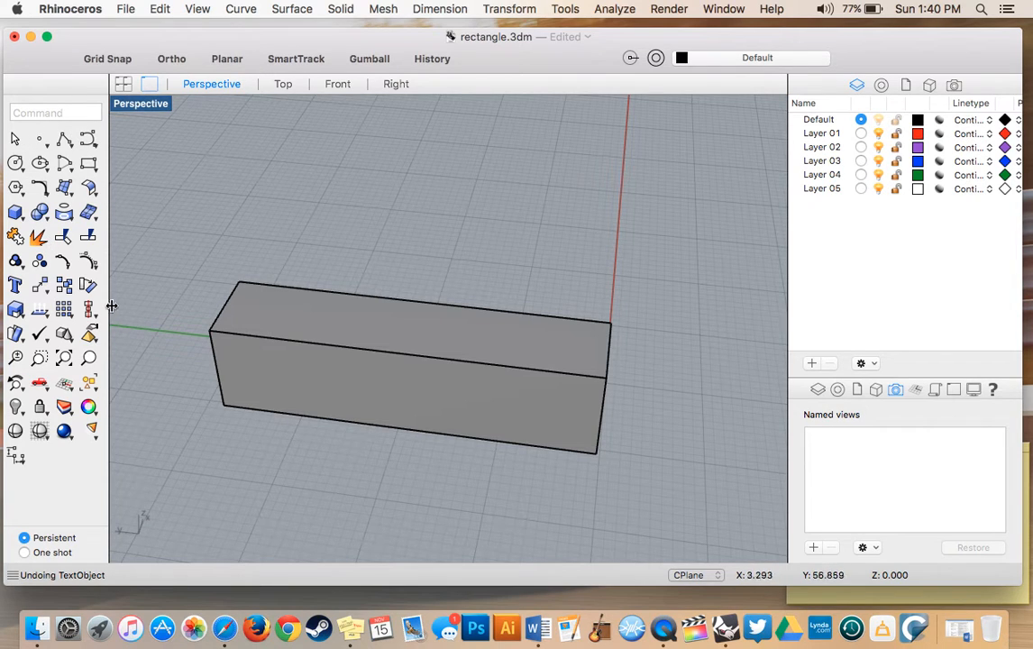
Bring all the sample objects into view and display the Perspective viewport in Wireframe mode.
scroll(216, 245, "left", 5)
scroll(210, 247, "right", 10)
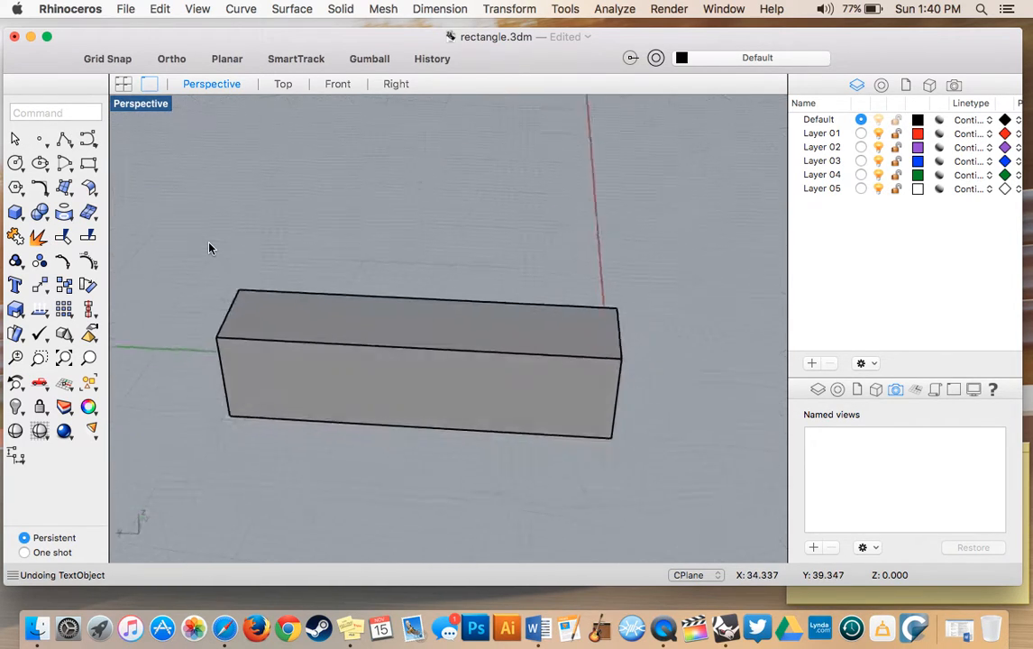
scroll(210, 247, "right", 15)
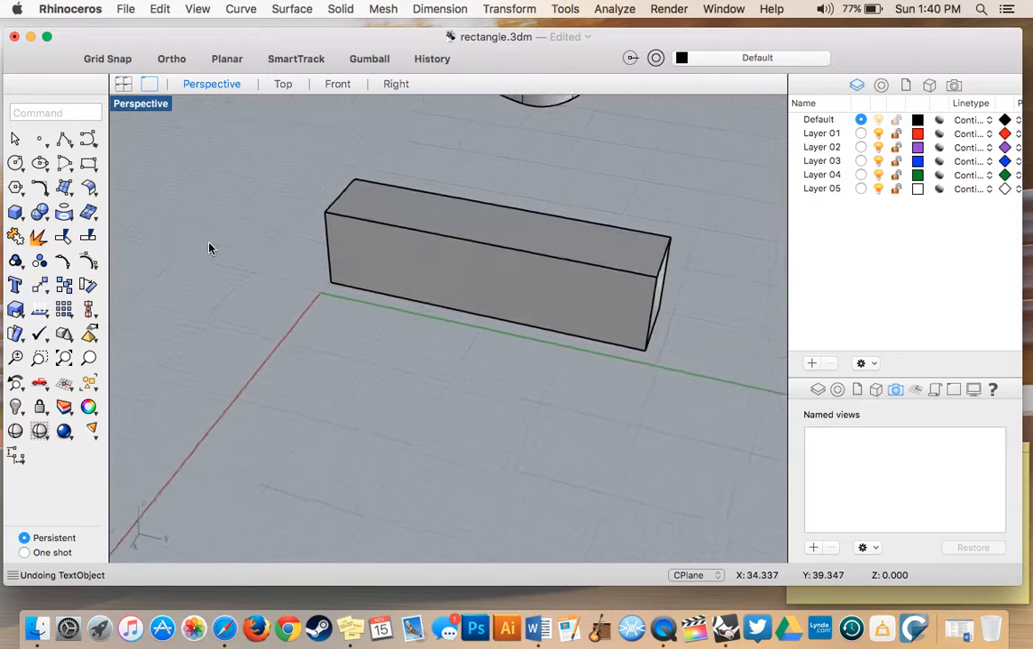
scroll(209, 248, "down", 5)
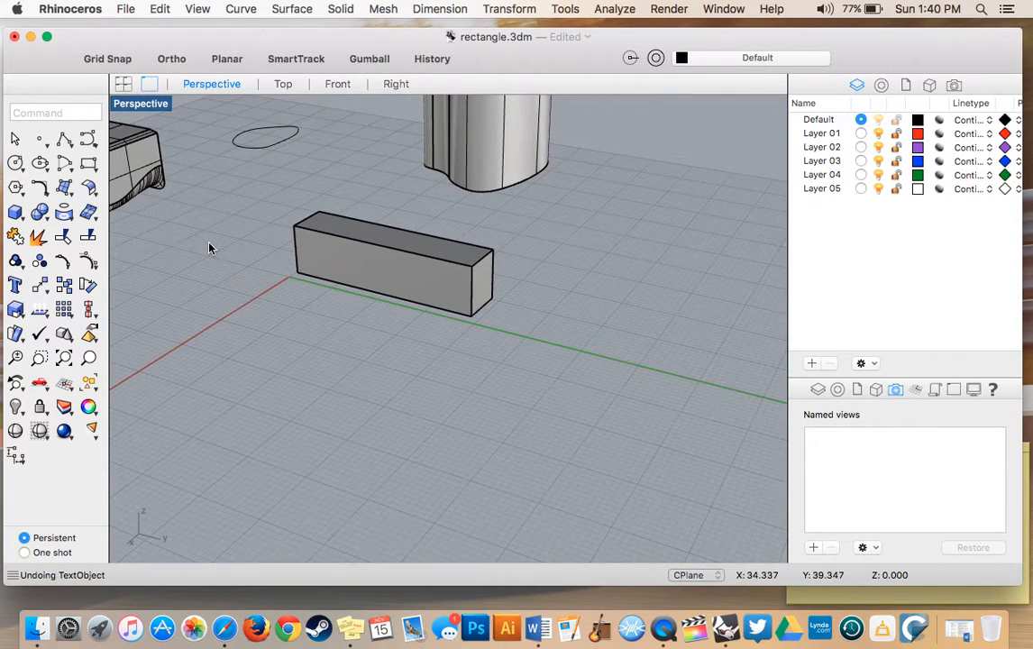
scroll(209, 248, "left", 4, "shift")
scroll(210, 248, "left", 3, "shift")
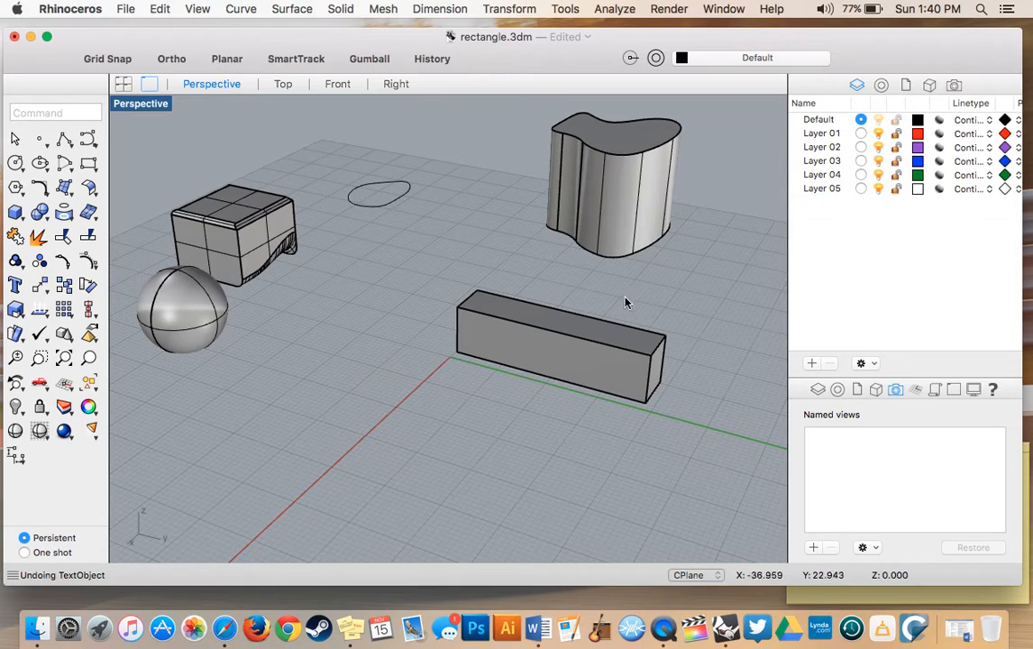
left_click(41, 431)
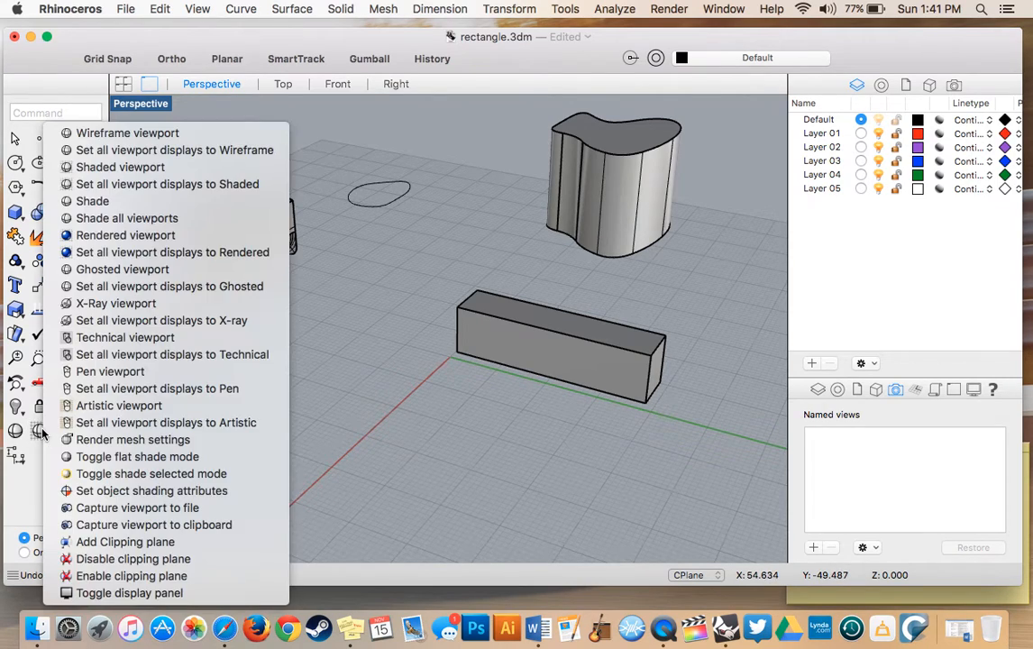
left_click(118, 133)
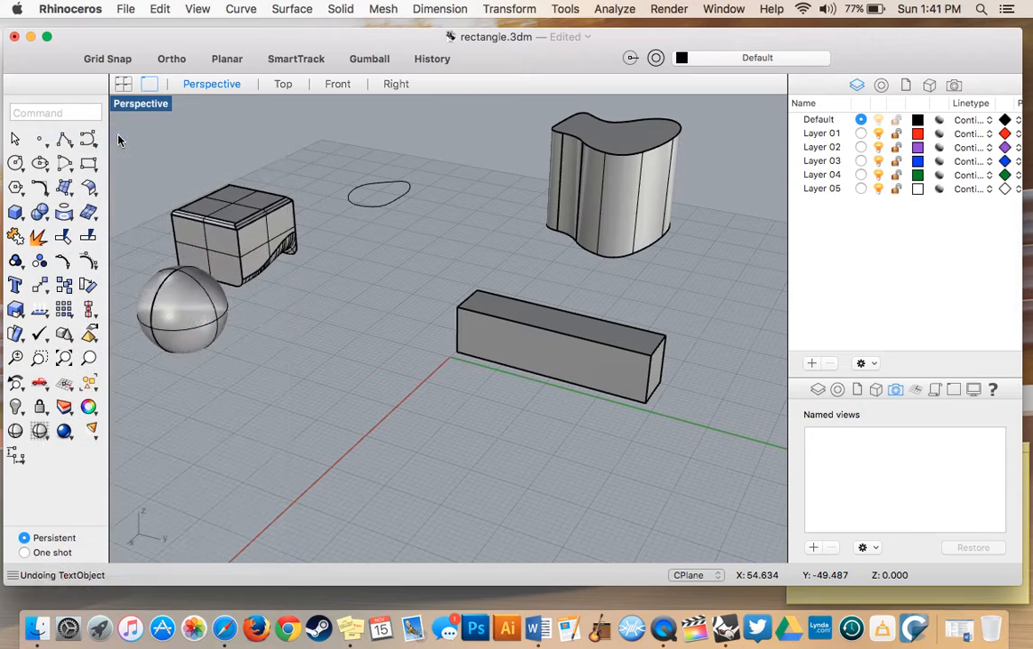
Examine the wireframe display of the box, sphere and extruded solids from several angles.
key("Left")
key("Left")
key("Left")
key("Left")
key("Left")
key("Left")
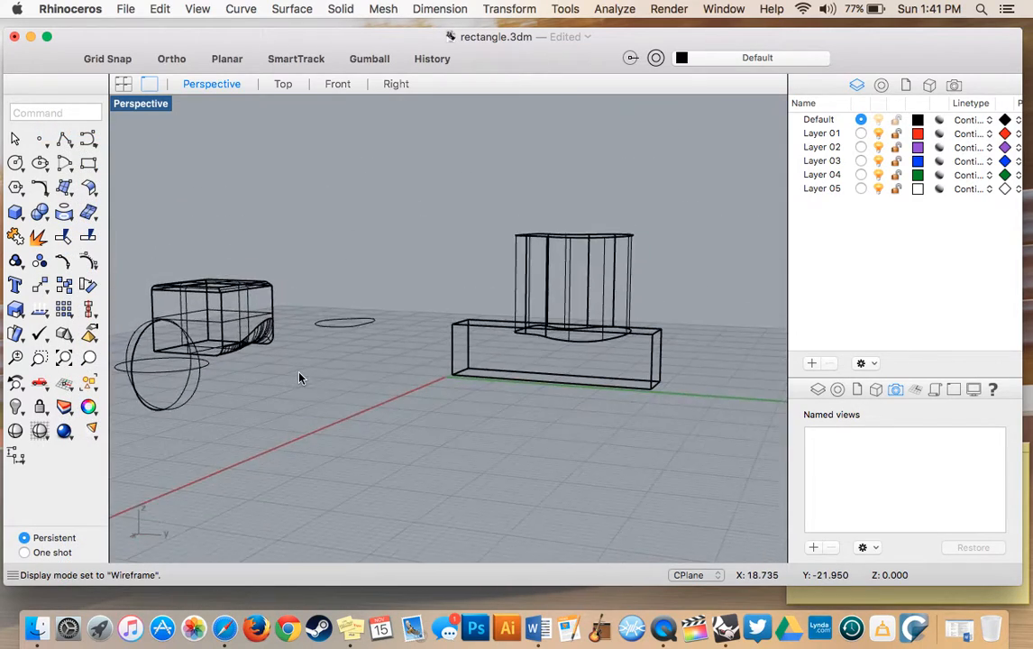
key("Left")
key("Left")
key("Left")
key("Left")
key("Left")
key("Left")
key("Left")
key("Left")
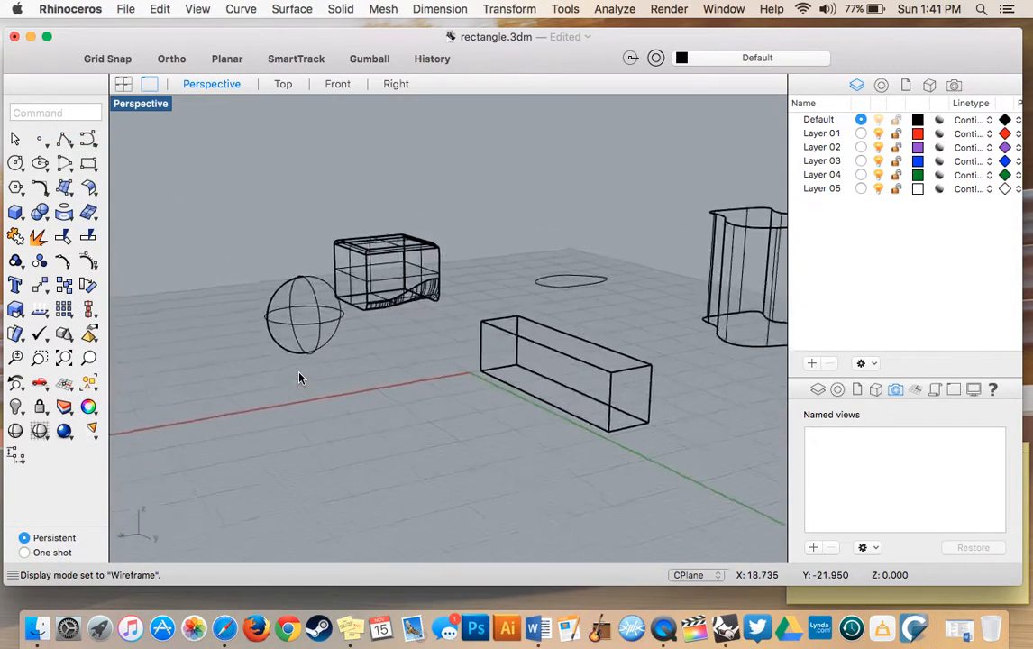
key("Left")
key("Left")
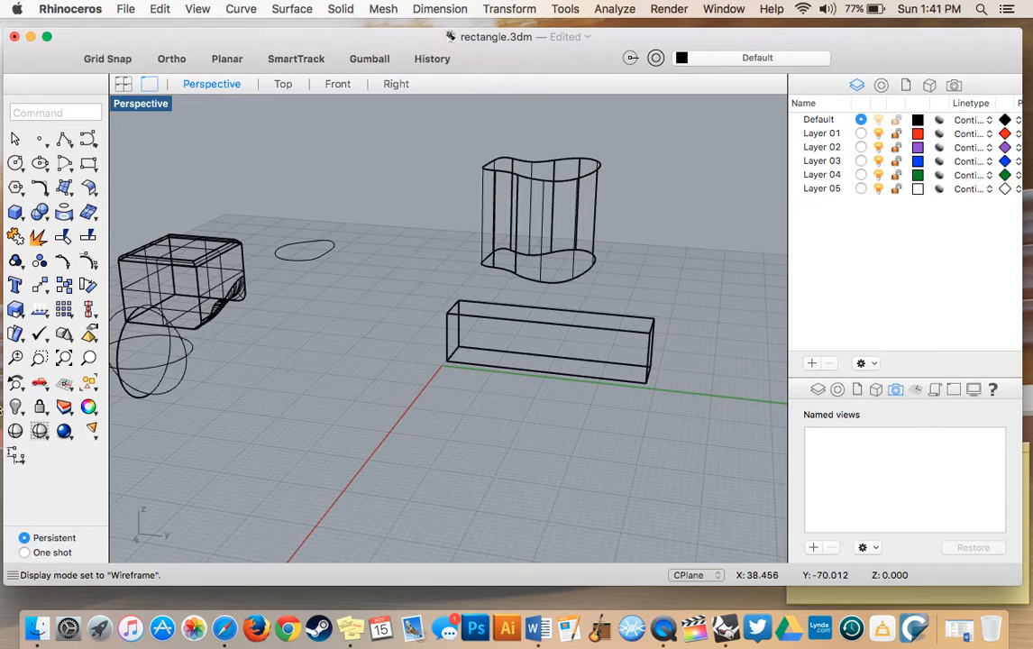
Set the Perspective viewport to Shaded display and examine the objects from different sides.
left_click(40, 431)
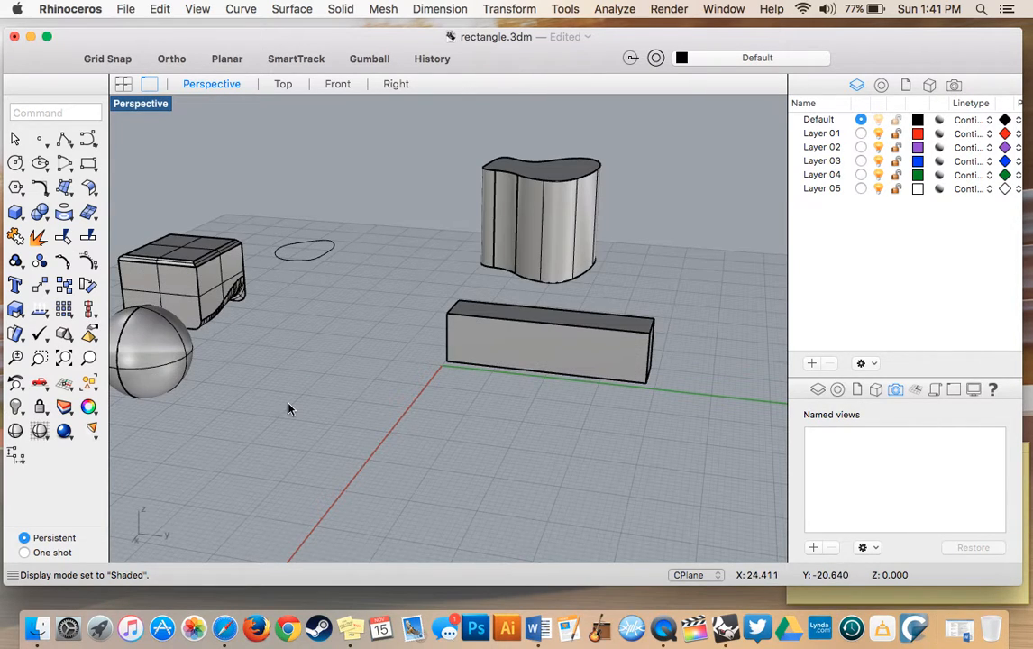
key("Left")
key("Left")
key("Left")
key("Left")
key("Left")
key("Left")
key("Left")
key("Left")
scroll(288, 408, "left", 5)
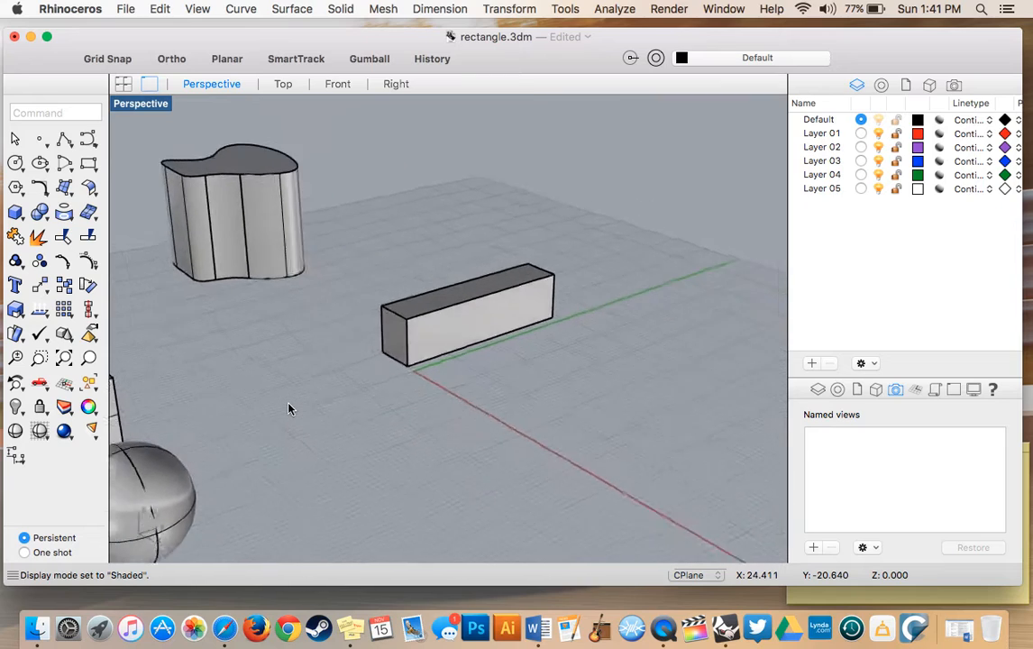
scroll(289, 408, "right", 7)
scroll(288, 409, "right", 3)
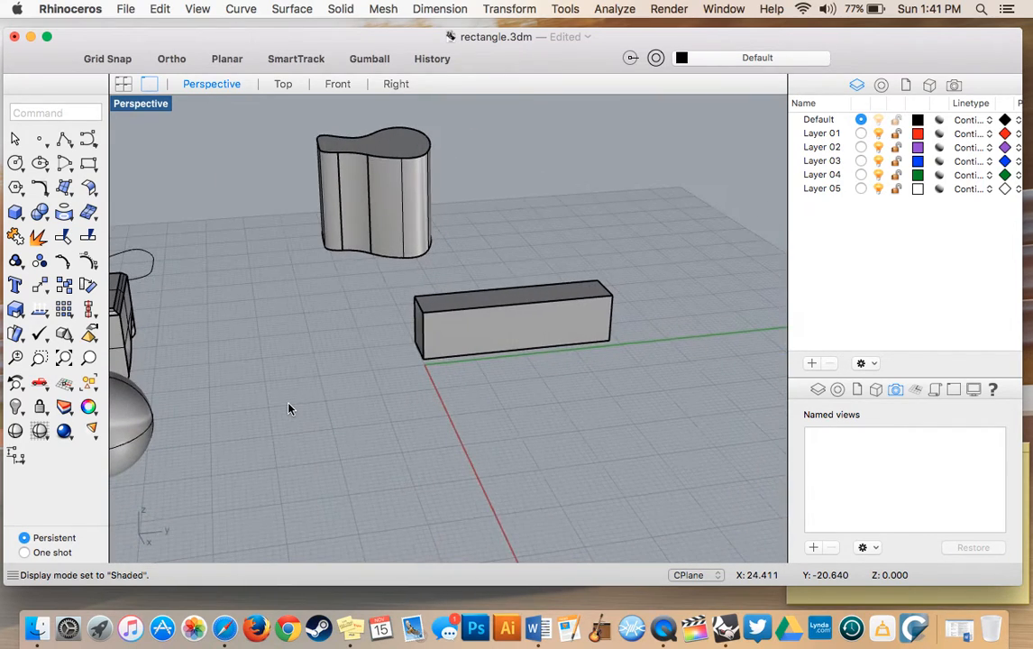
Start the Shade command with the X Ray display mode and inspect the see-through objects from several angles.
left_click(18, 430)
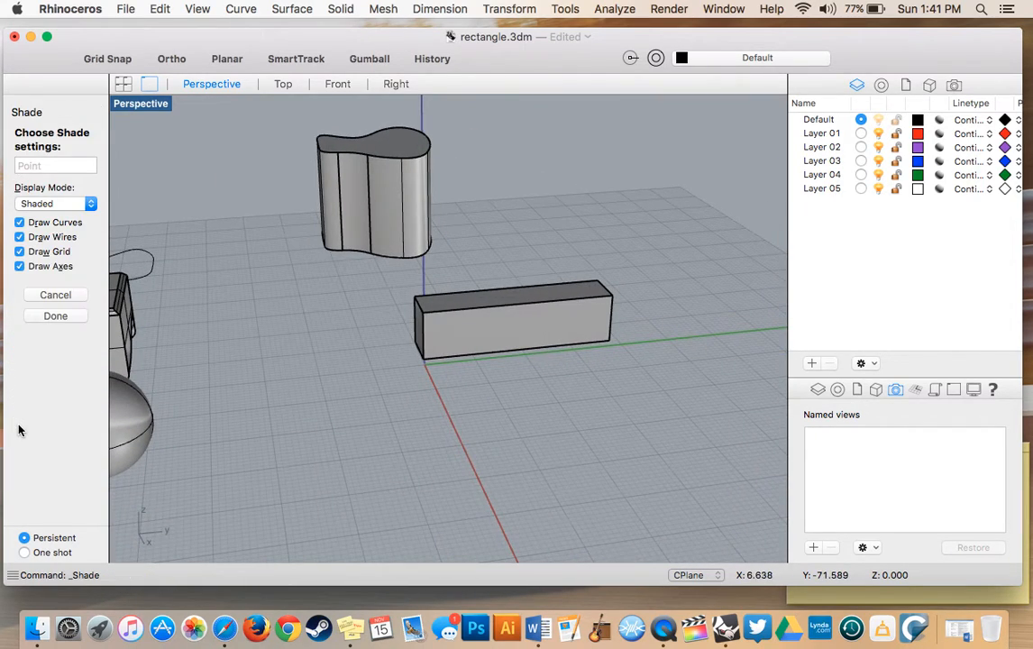
left_click(49, 205)
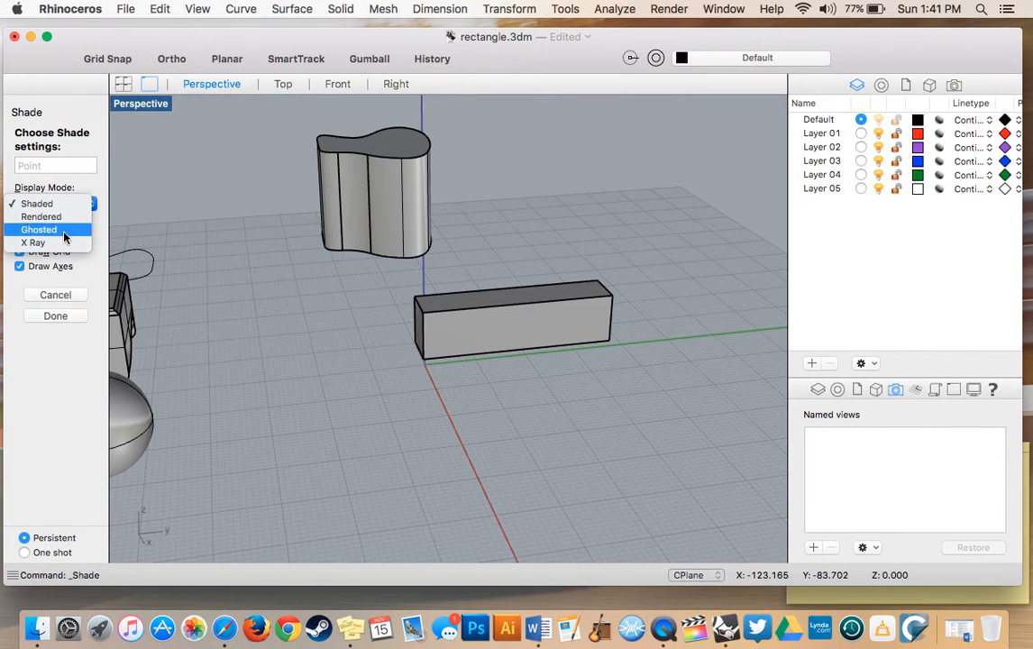
left_click(64, 244)
scroll(463, 341, "left", 5)
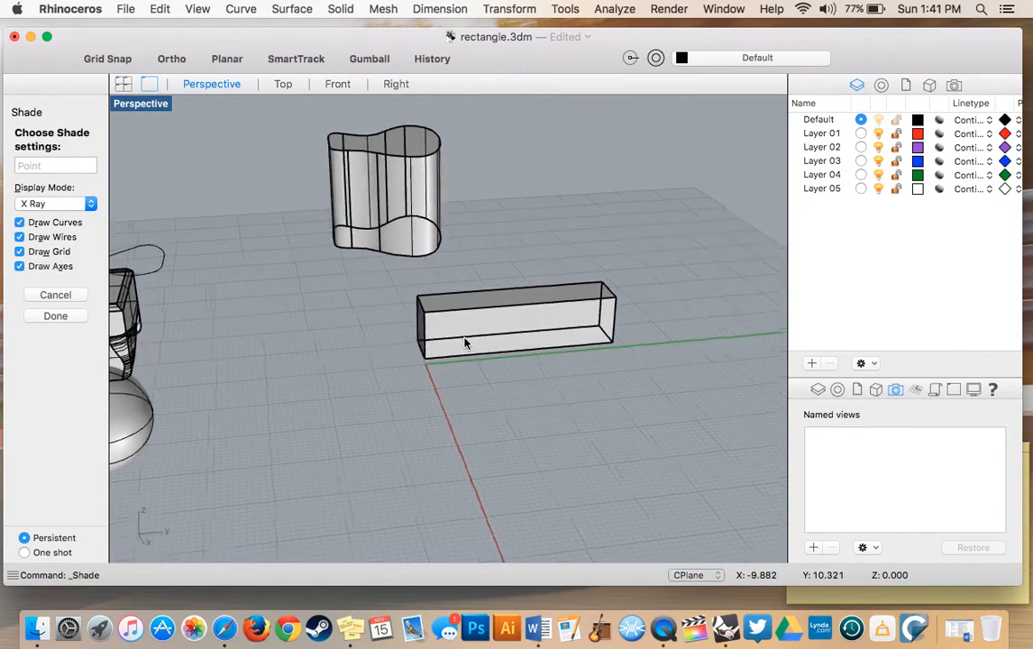
scroll(465, 343, "right", 5)
scroll(466, 343, "left", 4)
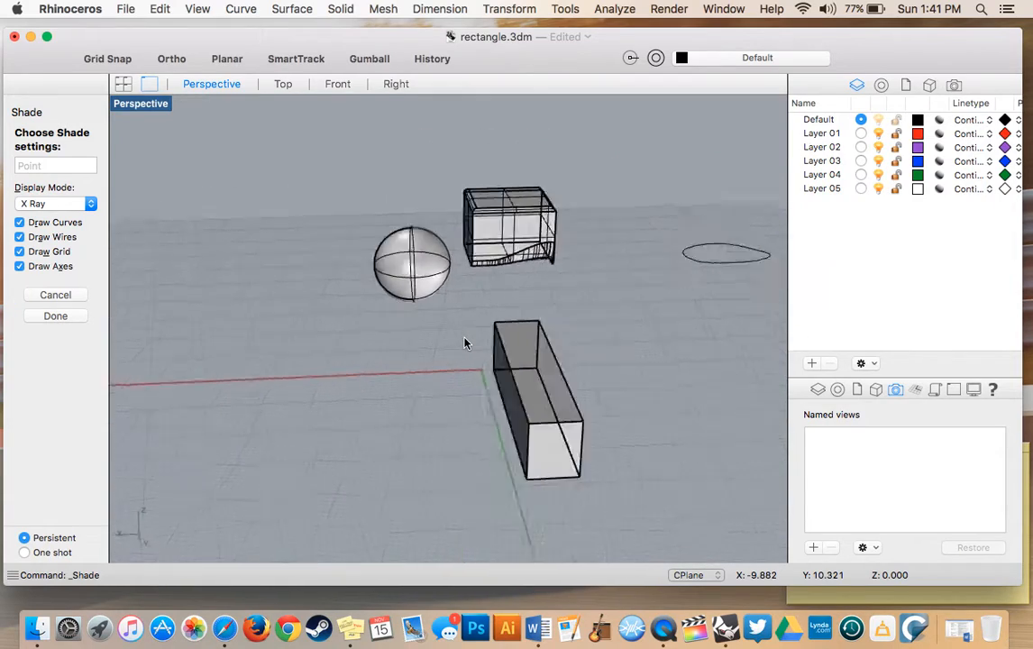
scroll(465, 343, "right", 5)
Switch the Shade display mode to Ghosted and inspect the translucent objects from several angles.
left_click(44, 204)
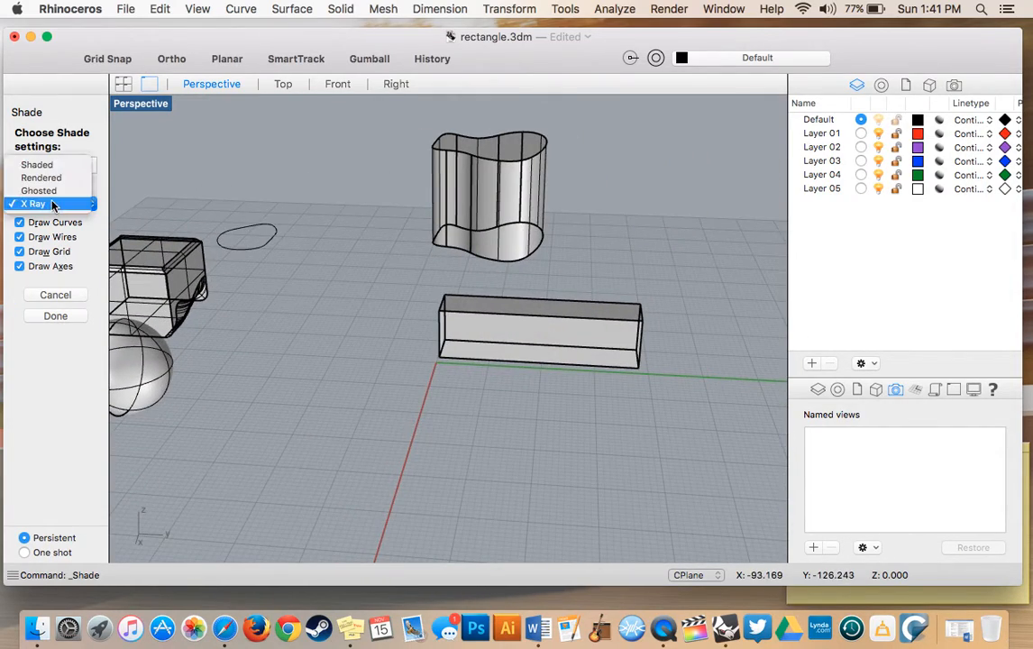
left_click(39, 191)
scroll(399, 279, "left", 8)
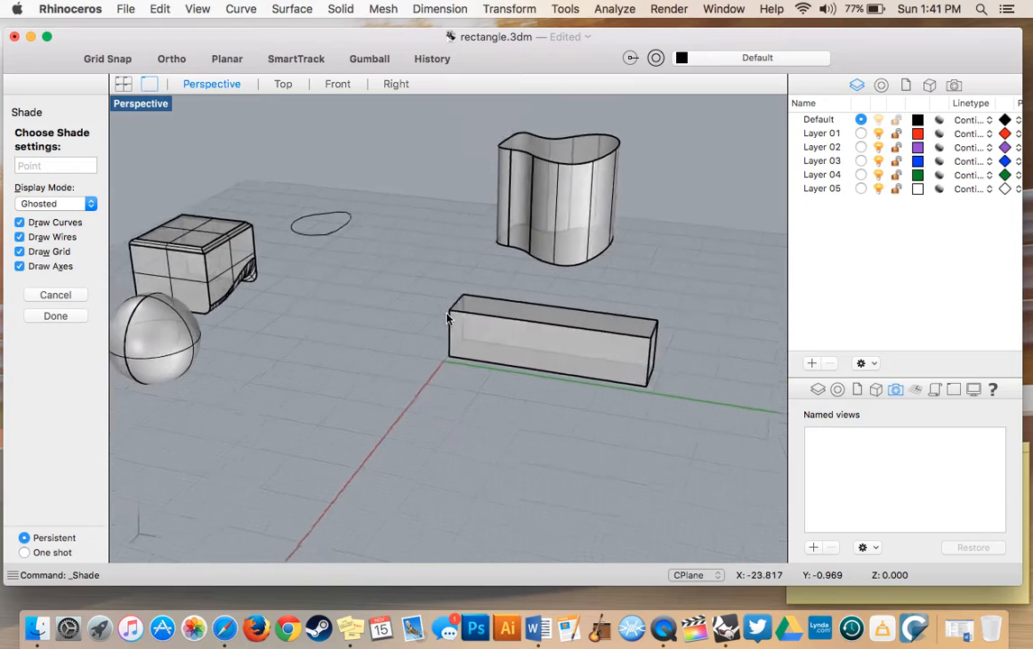
scroll(448, 319, "left", 10)
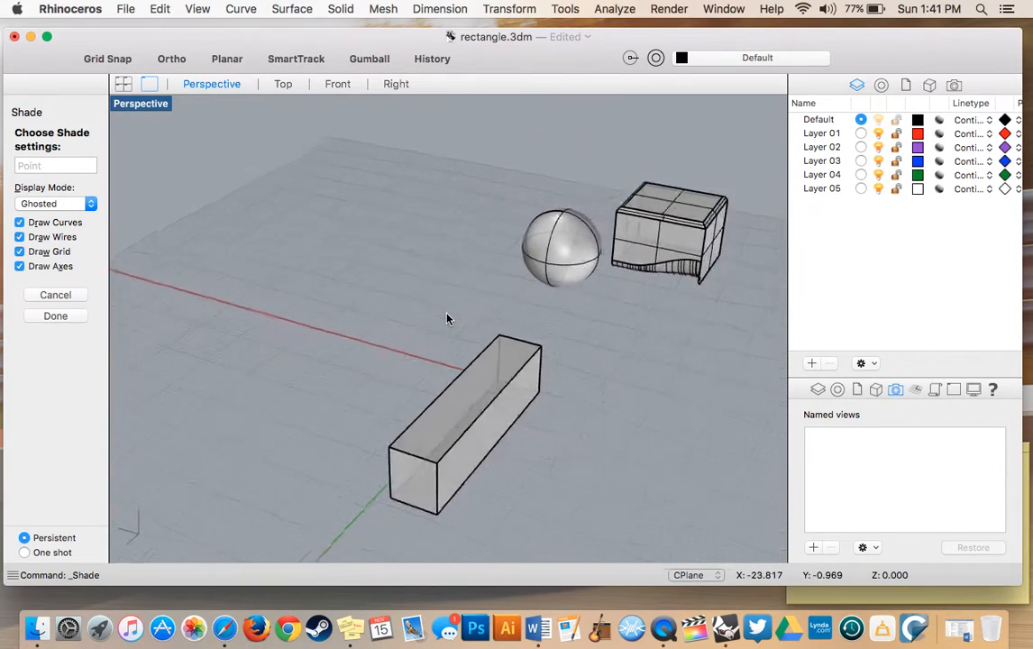
scroll(431, 454, "right", 6)
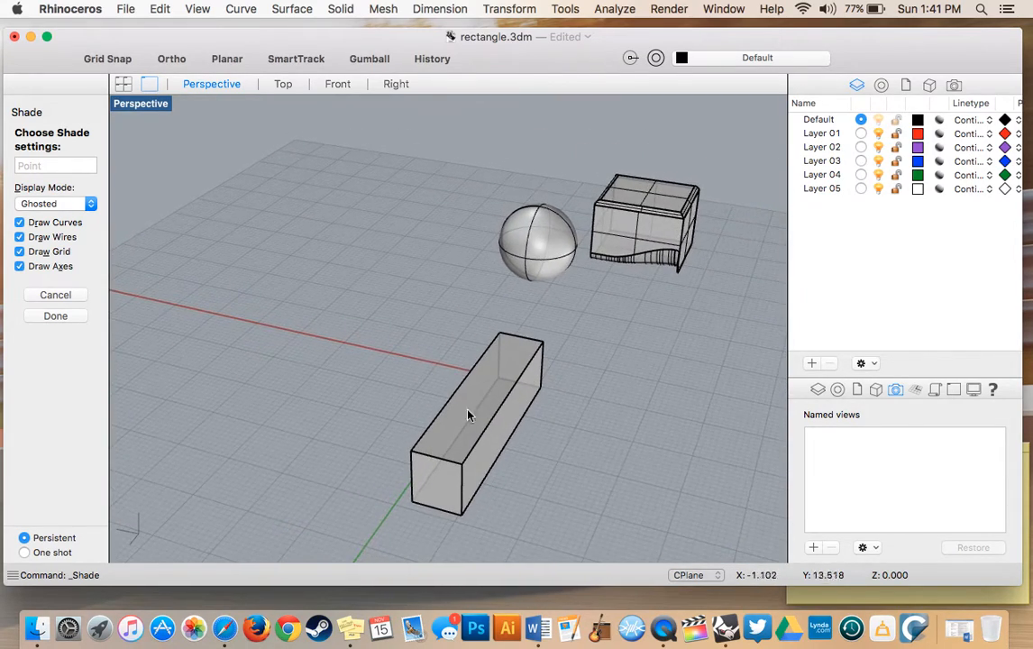
Switch the Shade display mode to Rendered and inspect the objects from several angles.
left_click(60, 204)
left_click(42, 190)
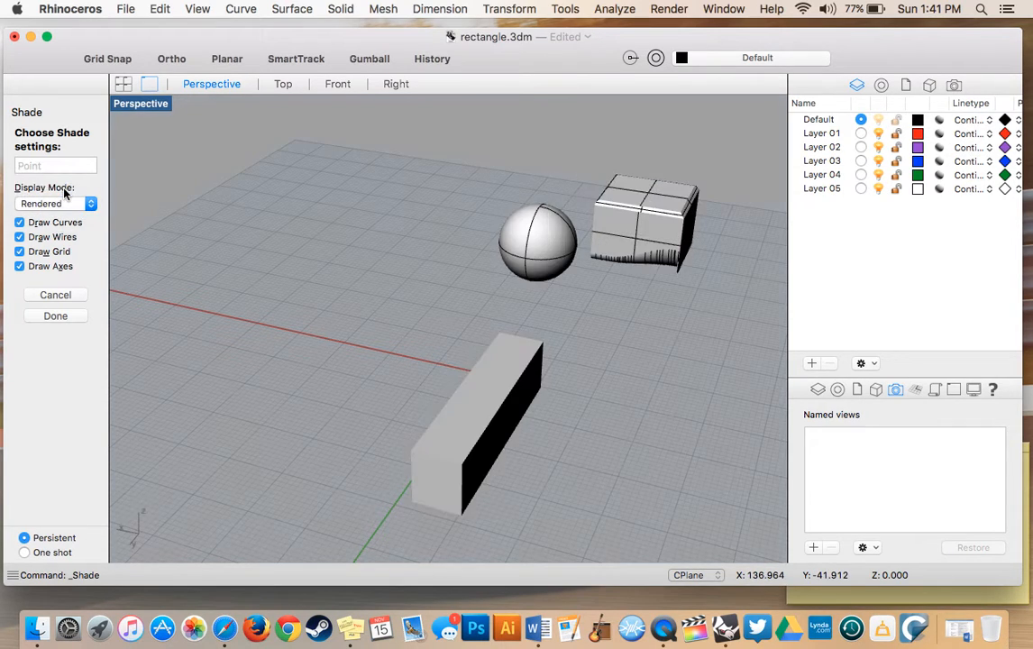
scroll(290, 316, "right", 10)
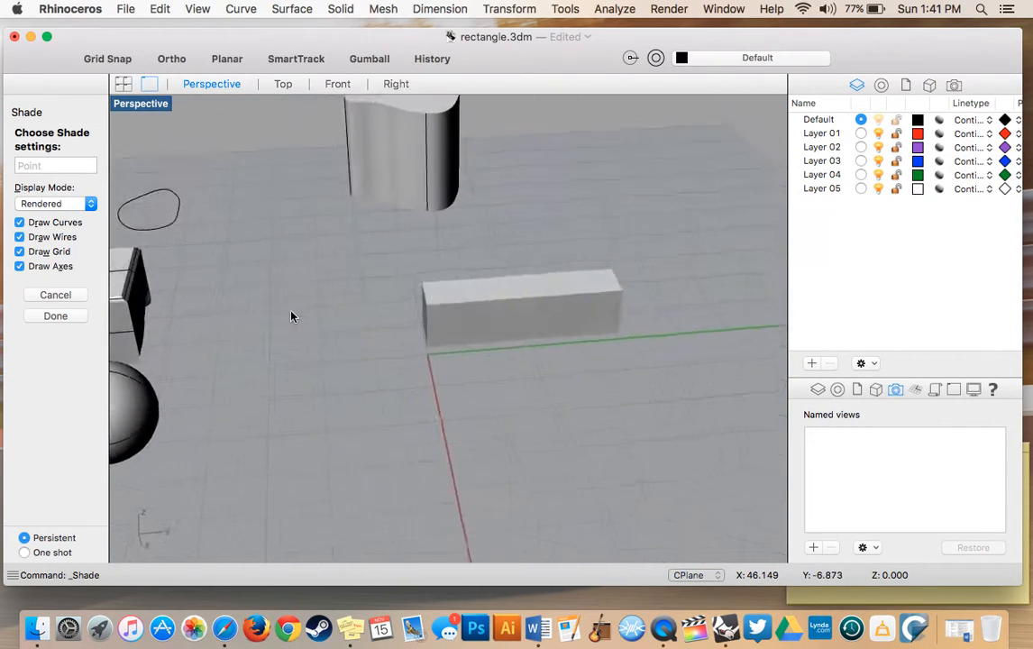
scroll(290, 315, "left", 8)
scroll(290, 316, "right", 6)
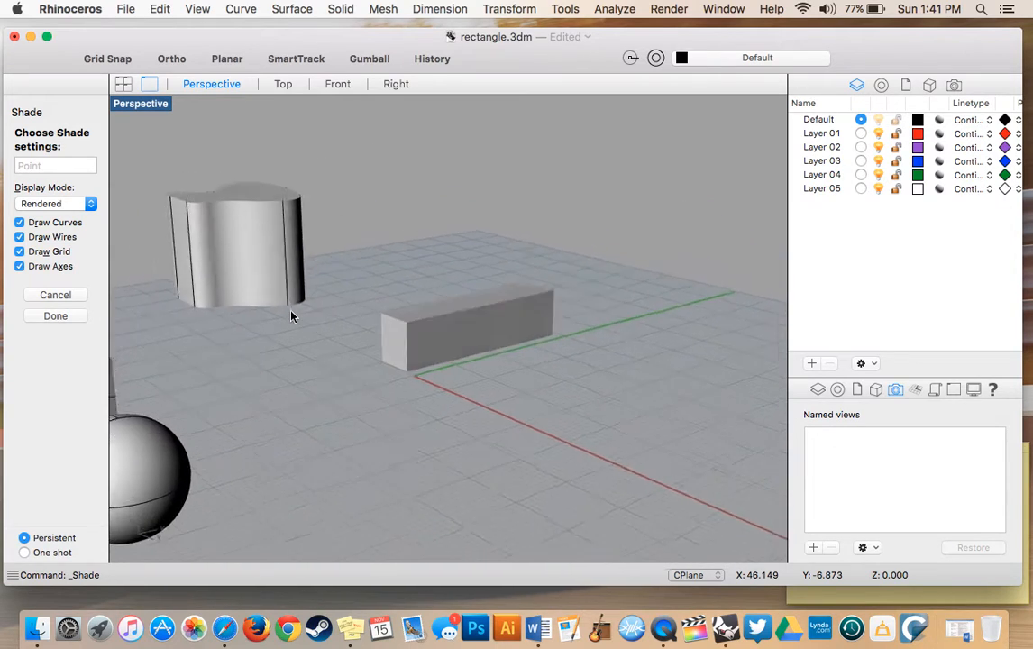
Set the Shade display mode back to Shaded, view the objects from another side, and finish the command.
left_click(90, 203)
left_click(41, 189)
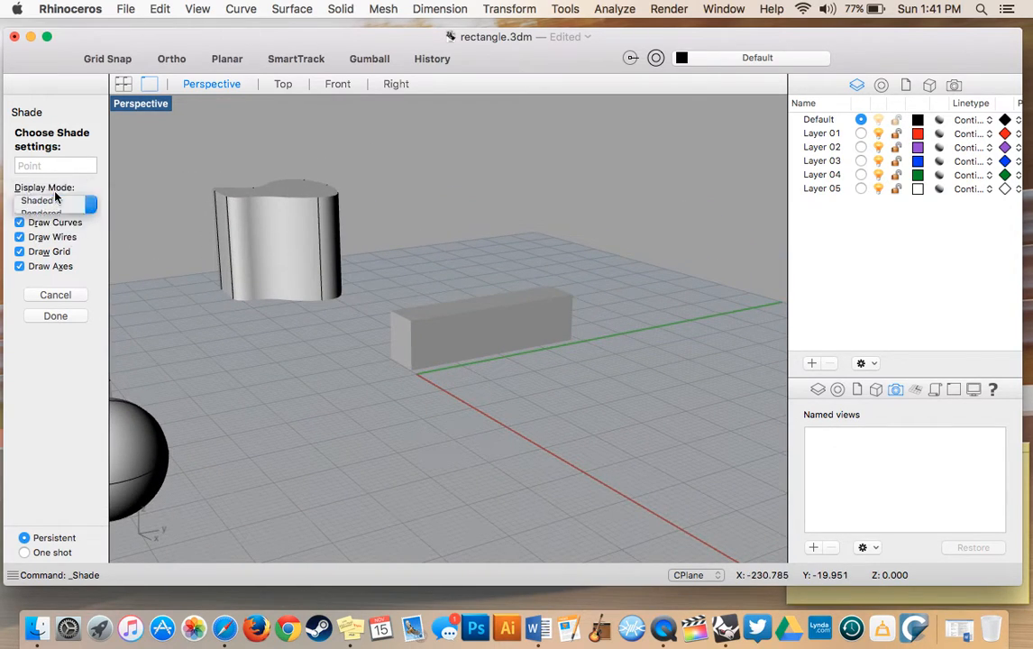
scroll(252, 360, "left", 15)
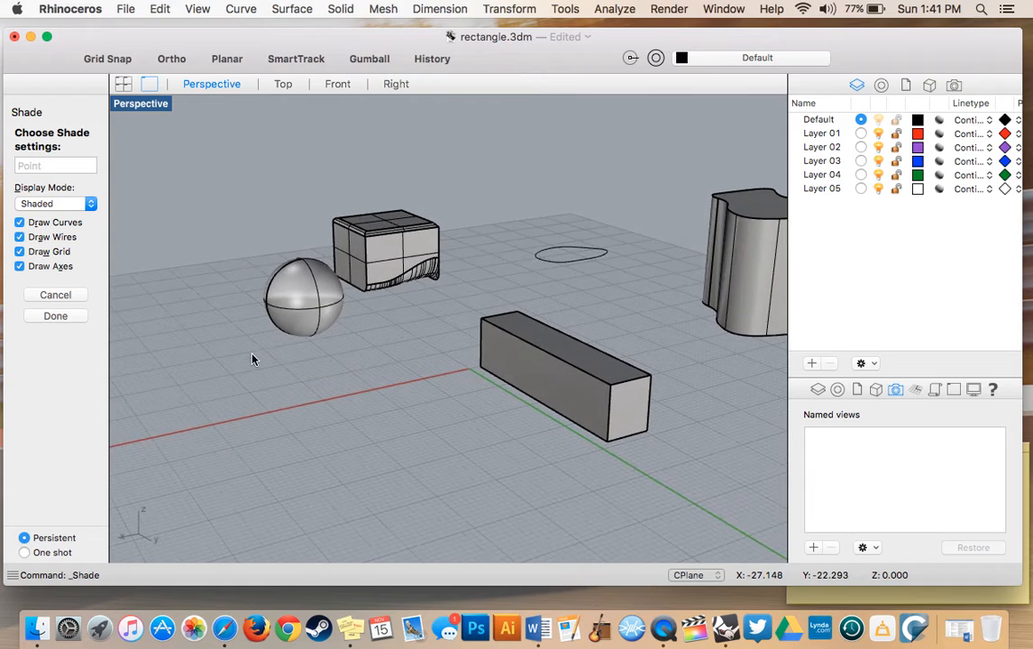
left_click(45, 316)
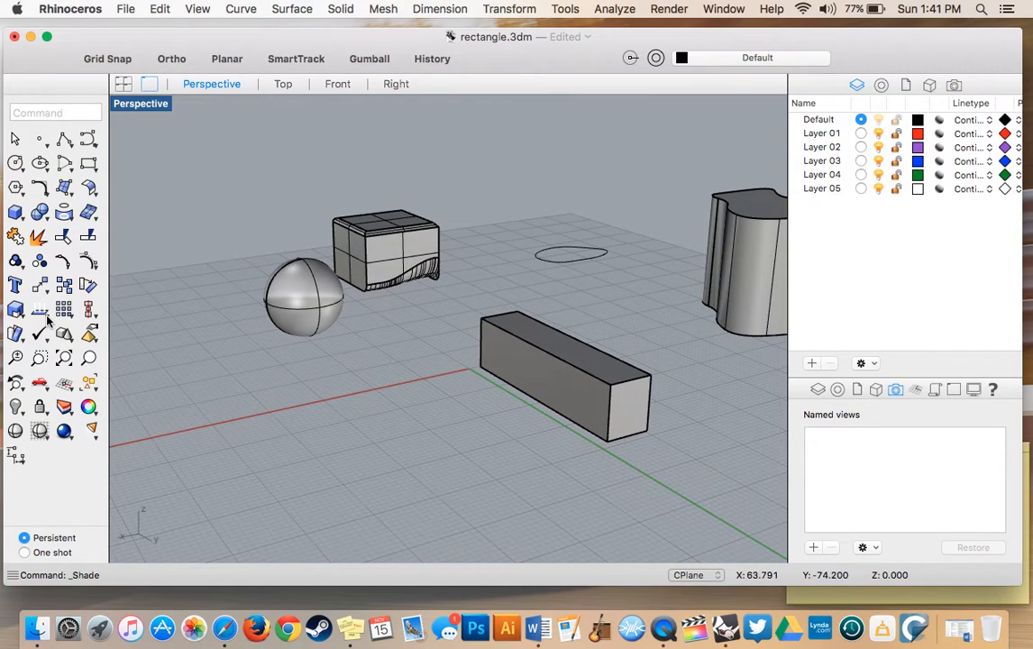
Show the list of viewport display commands and set the Perspective viewport to Wireframe again.
left_click(44, 434)
left_click(44, 434)
left_click(41, 432)
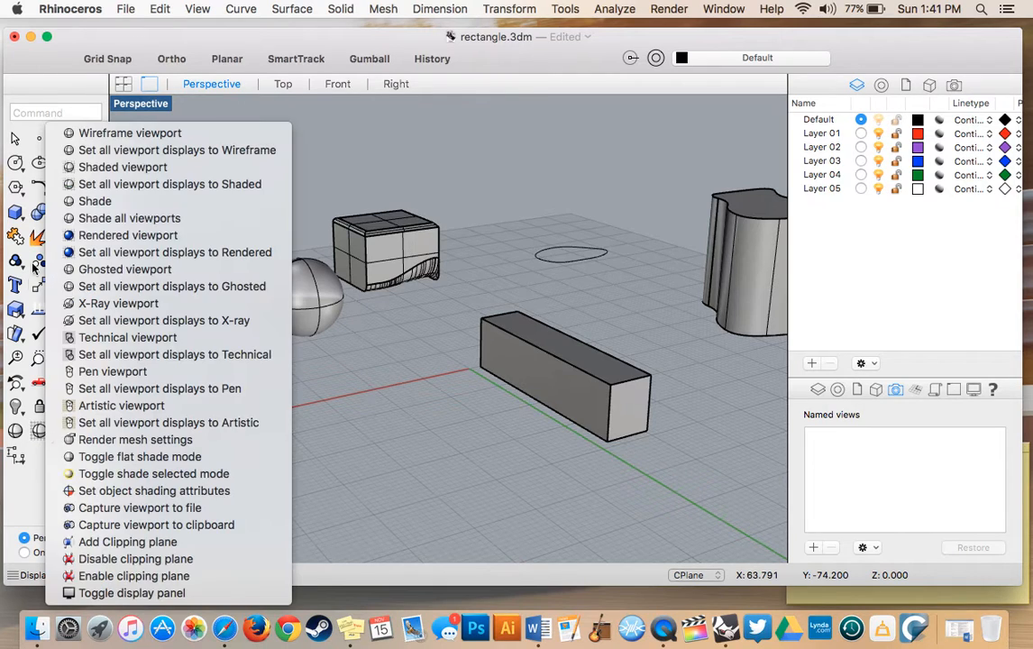
left_click(95, 134)
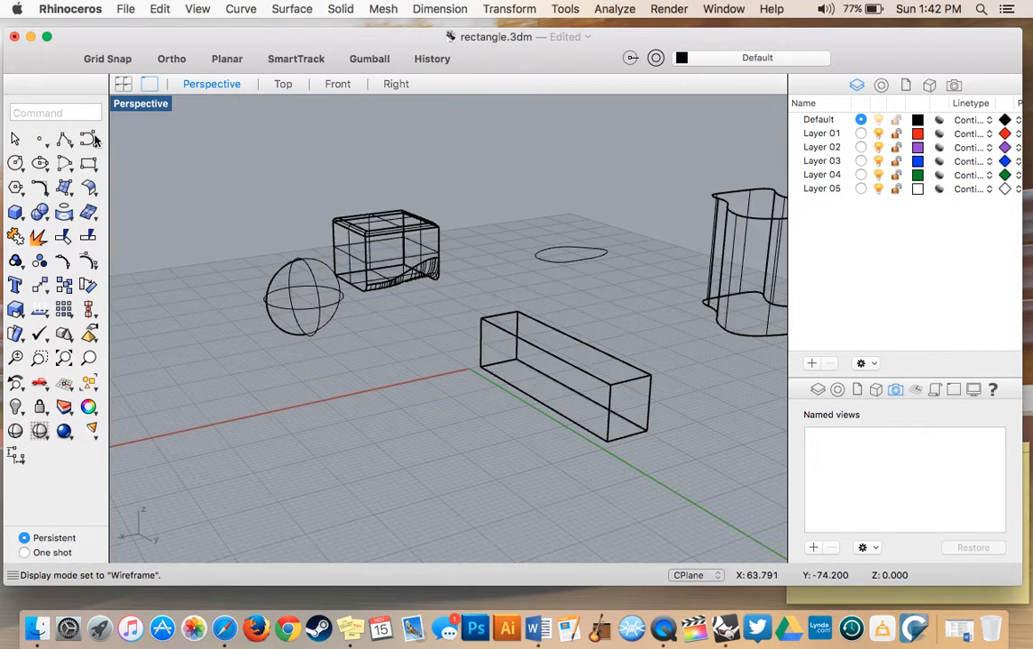
Return the Perspective viewport to Shaded display with all the sample solids in view.
left_click(40, 434)
scroll(505, 416, "right", 2)
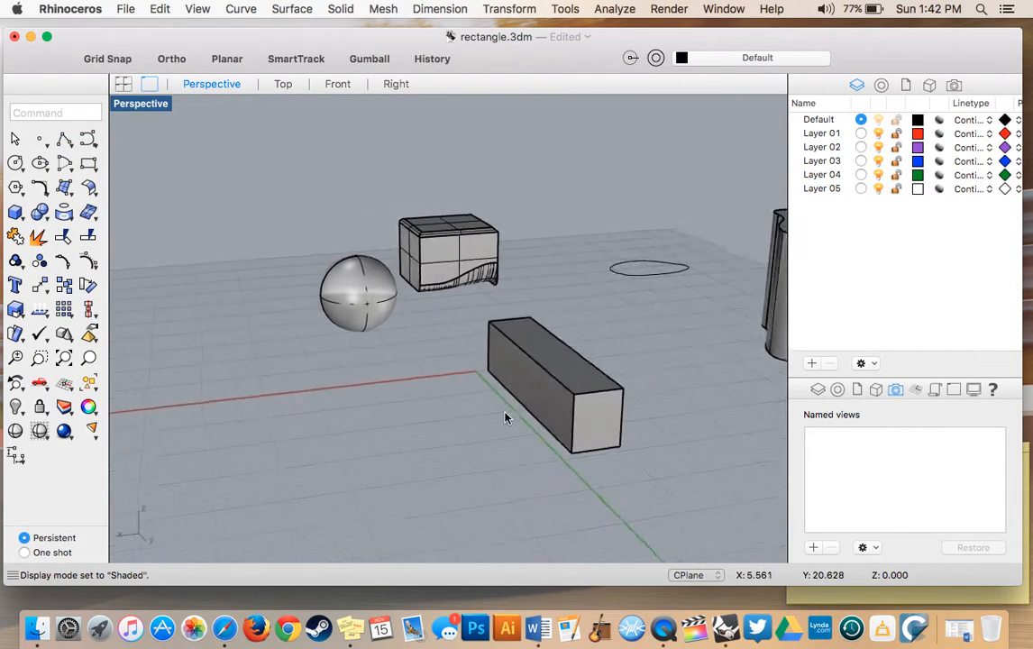
scroll(505, 417, "left", 6)
scroll(505, 416, "left", 5)
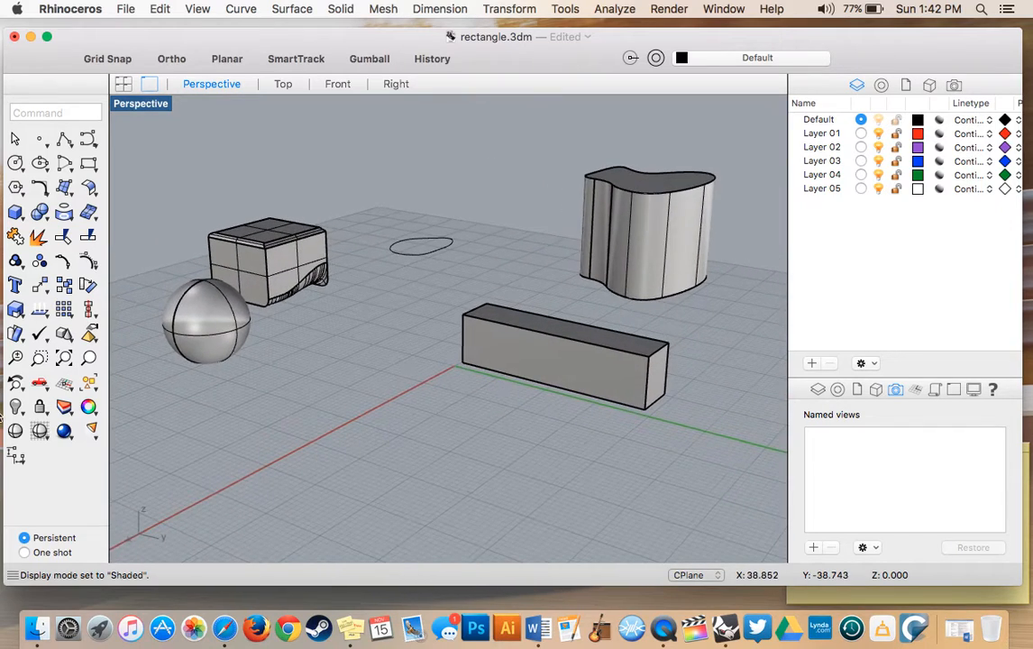
Render the Perspective view of the objects and close the render window.
left_click(64, 432)
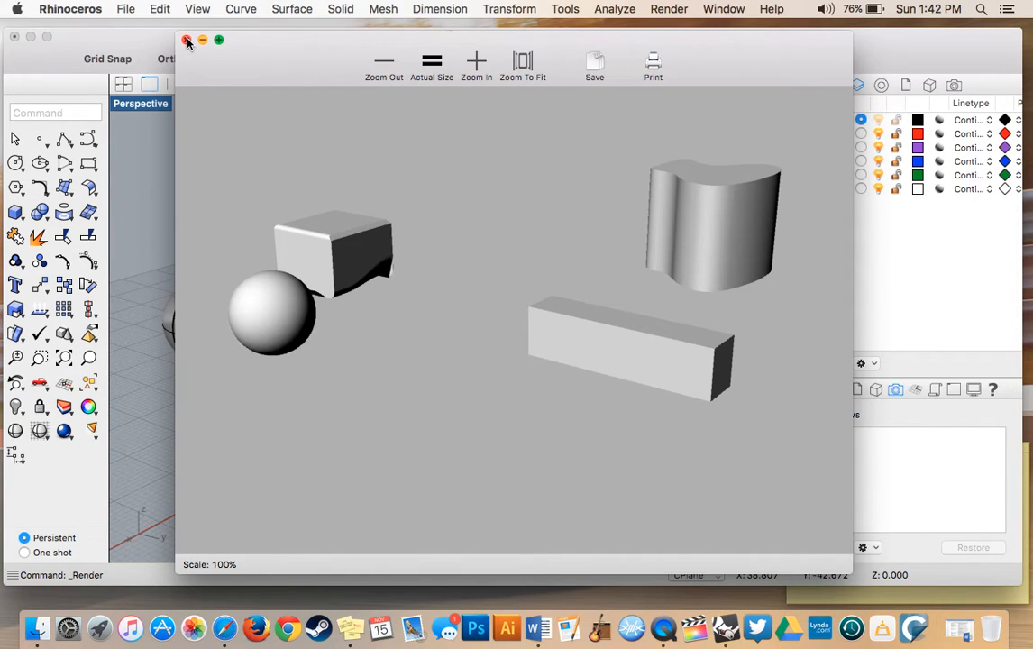
left_click(186, 41)
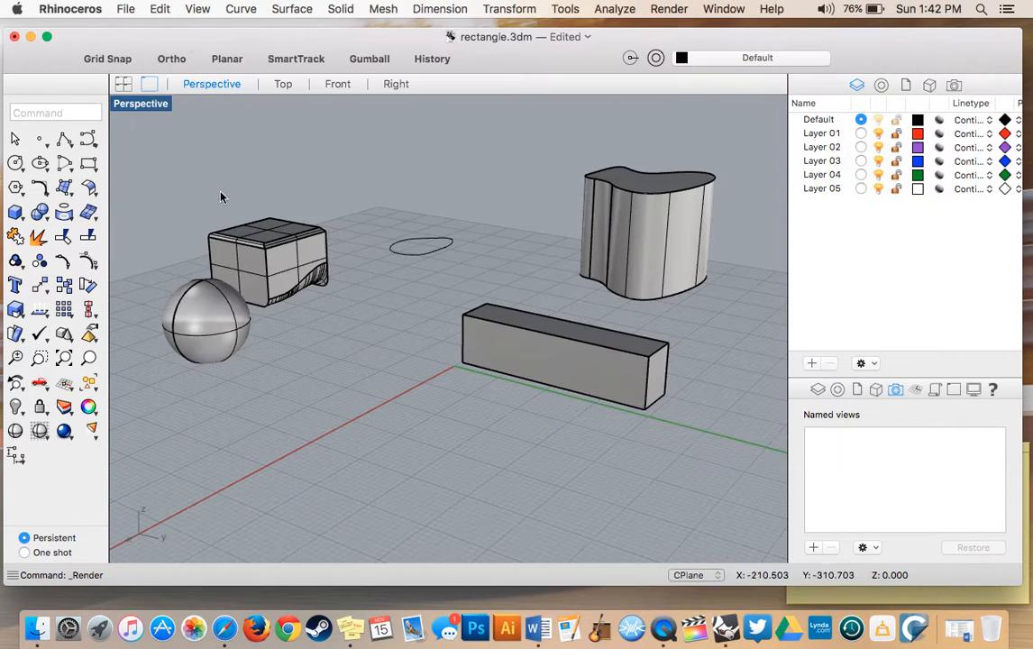
right_click_drag(305, 415, 305, 415)
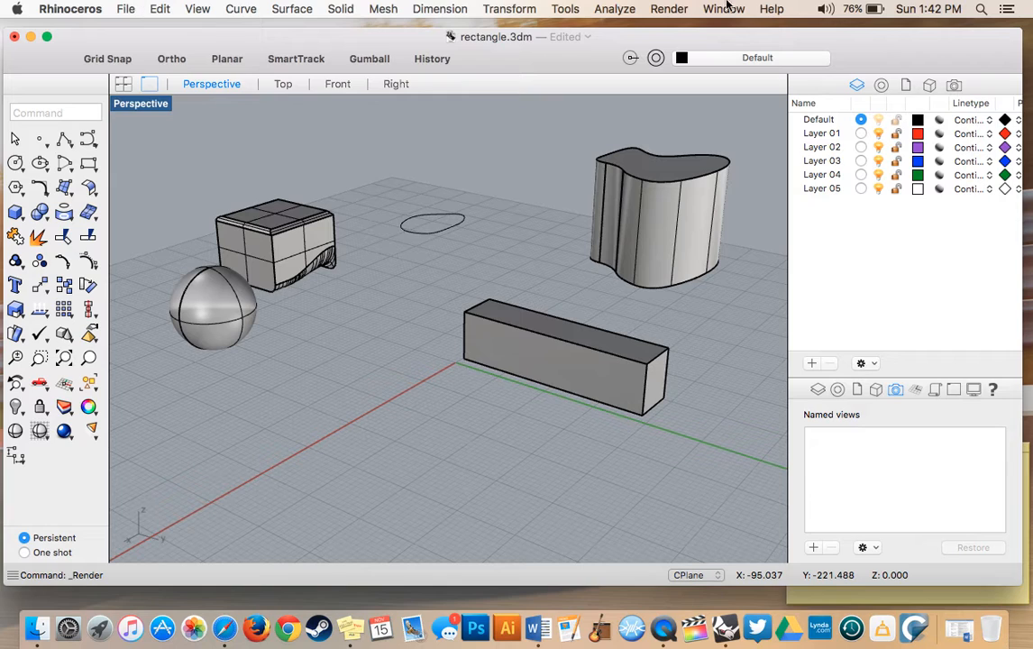
right_click_drag(348, 331, 348, 331)
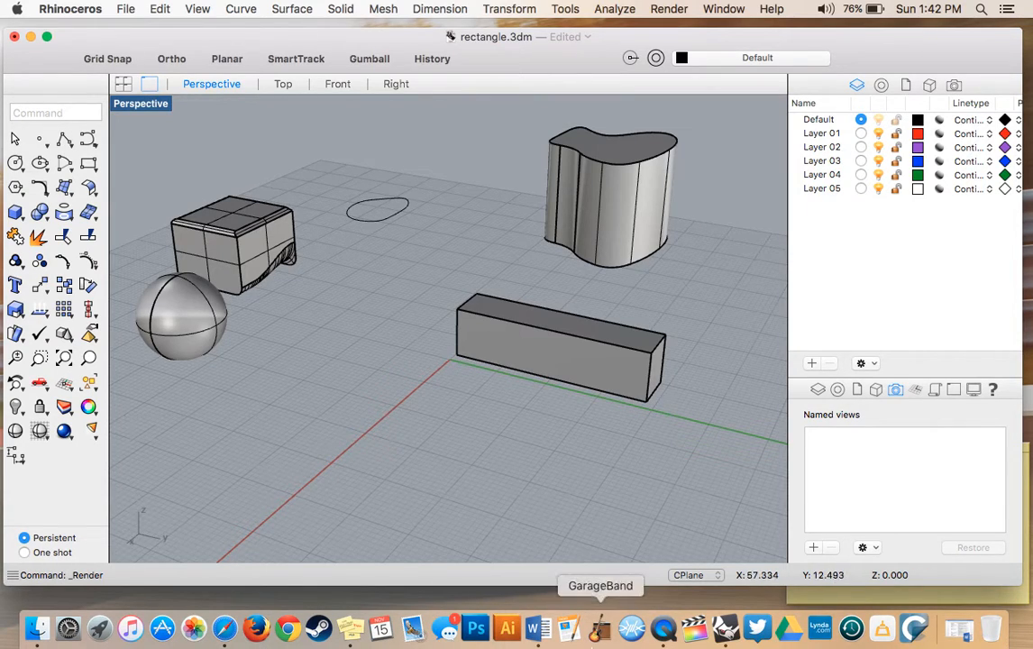
left_click(663, 631)
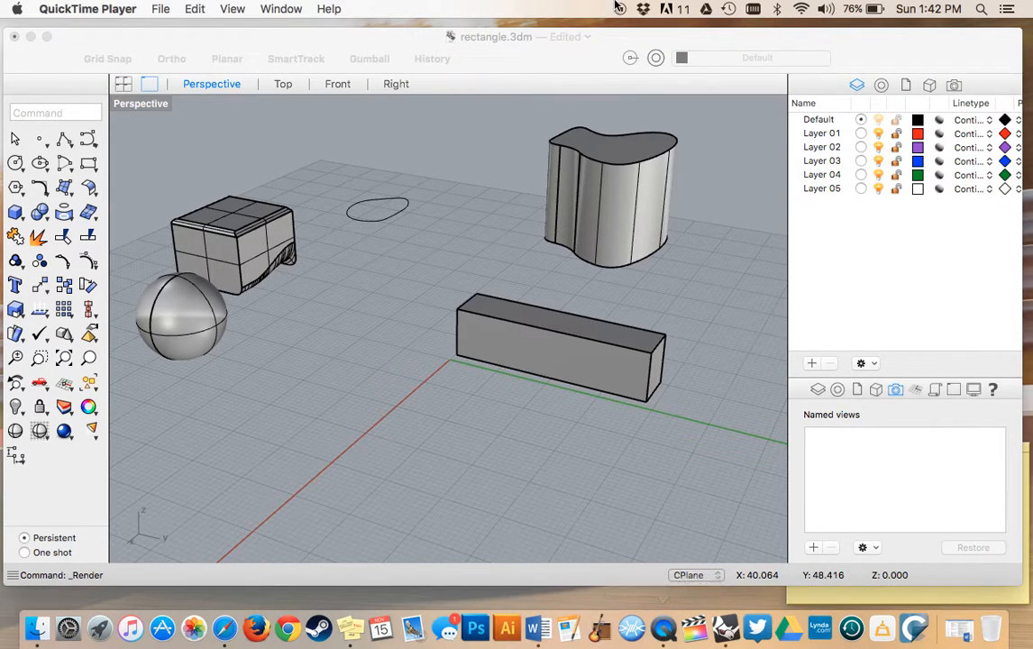